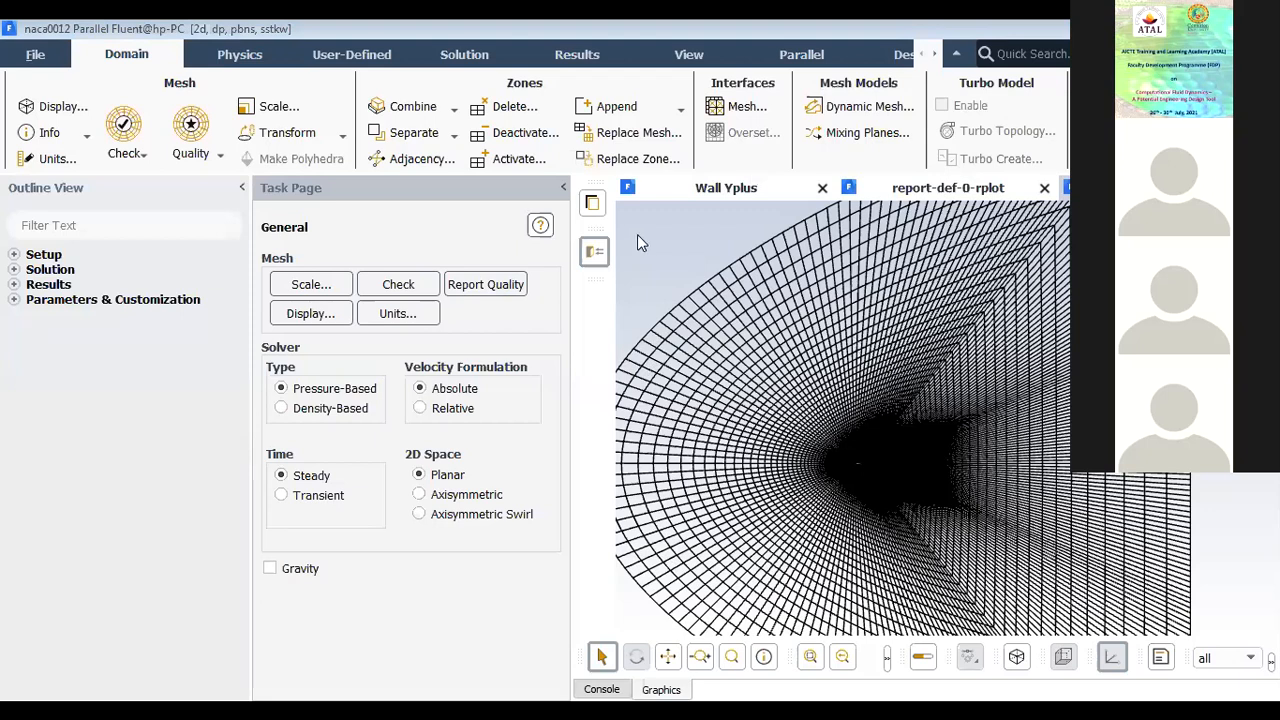
Step: Expand the Setup, Solution and Results branches of the outline and close the Wall Yplus and report-def-0-rplot plot windows
{"action": "scroll", "coordinate": [911, 414], "scroll_direction": "down", "scroll_amount": 7}
{"action": "scroll", "coordinate": [913, 409], "scroll_direction": "up", "scroll_amount": 3}
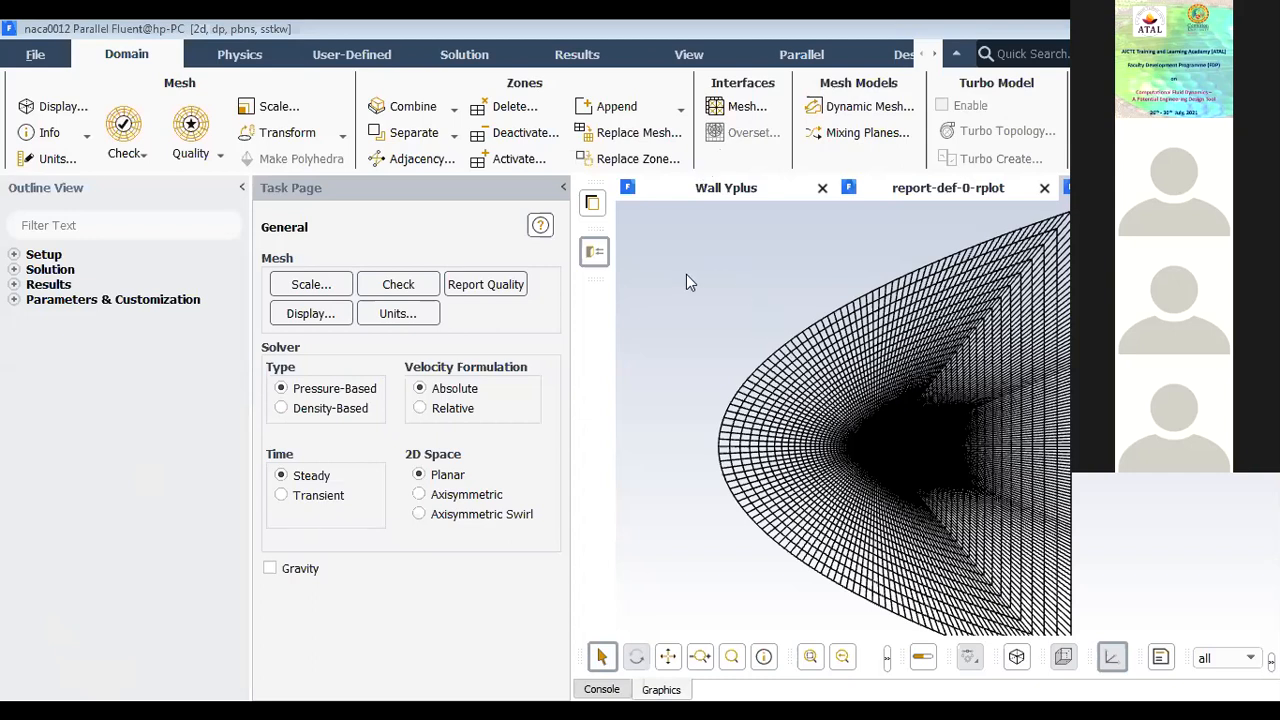
{"action": "left_click", "coordinate": [15, 255]}
{"action": "left_click", "coordinate": [14, 448]}
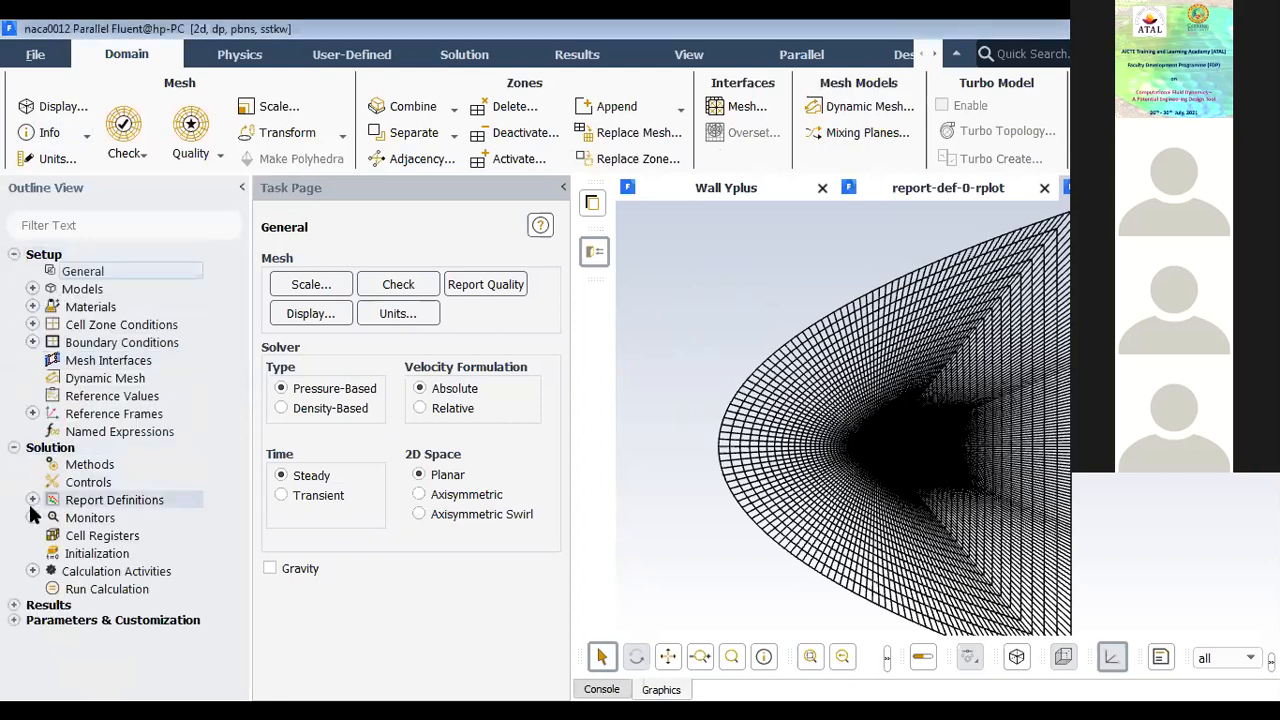
{"action": "left_click", "coordinate": [14, 605]}
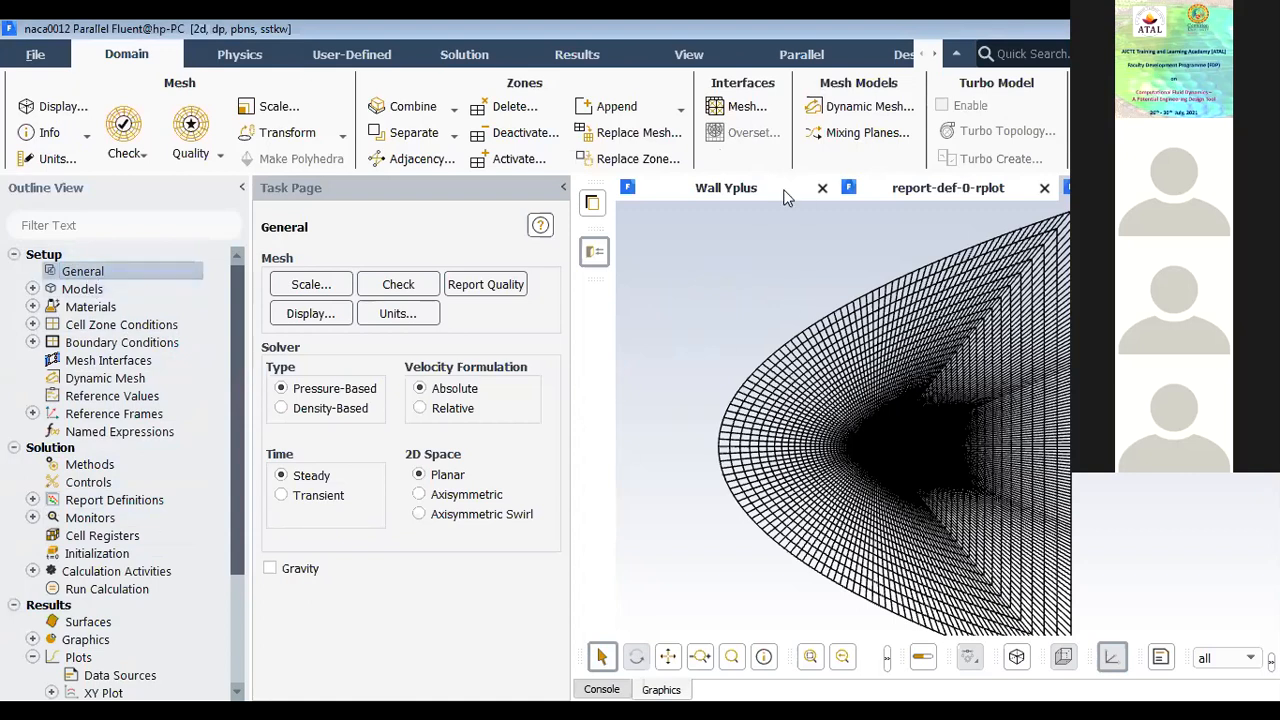
{"action": "left_click", "coordinate": [822, 188]}
{"action": "left_click", "coordinate": [933, 190]}
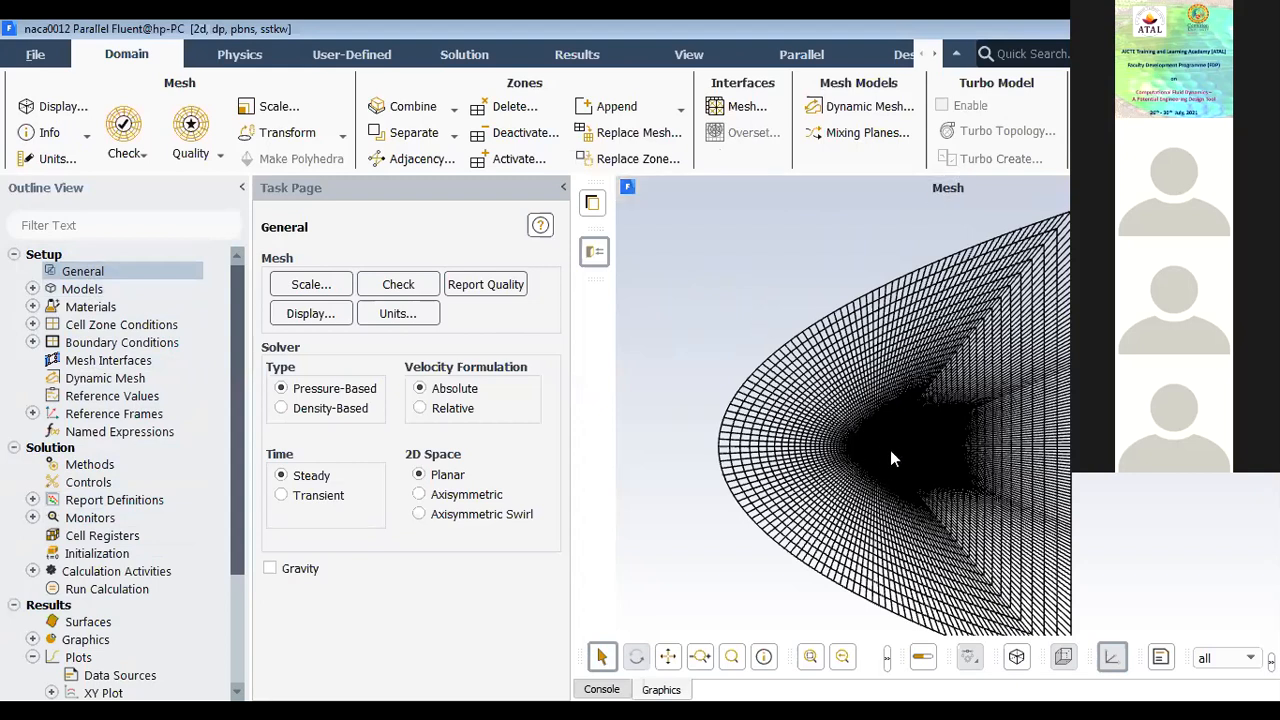
Step: Examine the mesh around the airfoil at its leading edge, trailing edge and surface layers, and across the whole domain
{"action": "scroll", "coordinate": [893, 454], "scroll_direction": "up", "scroll_amount": 3}
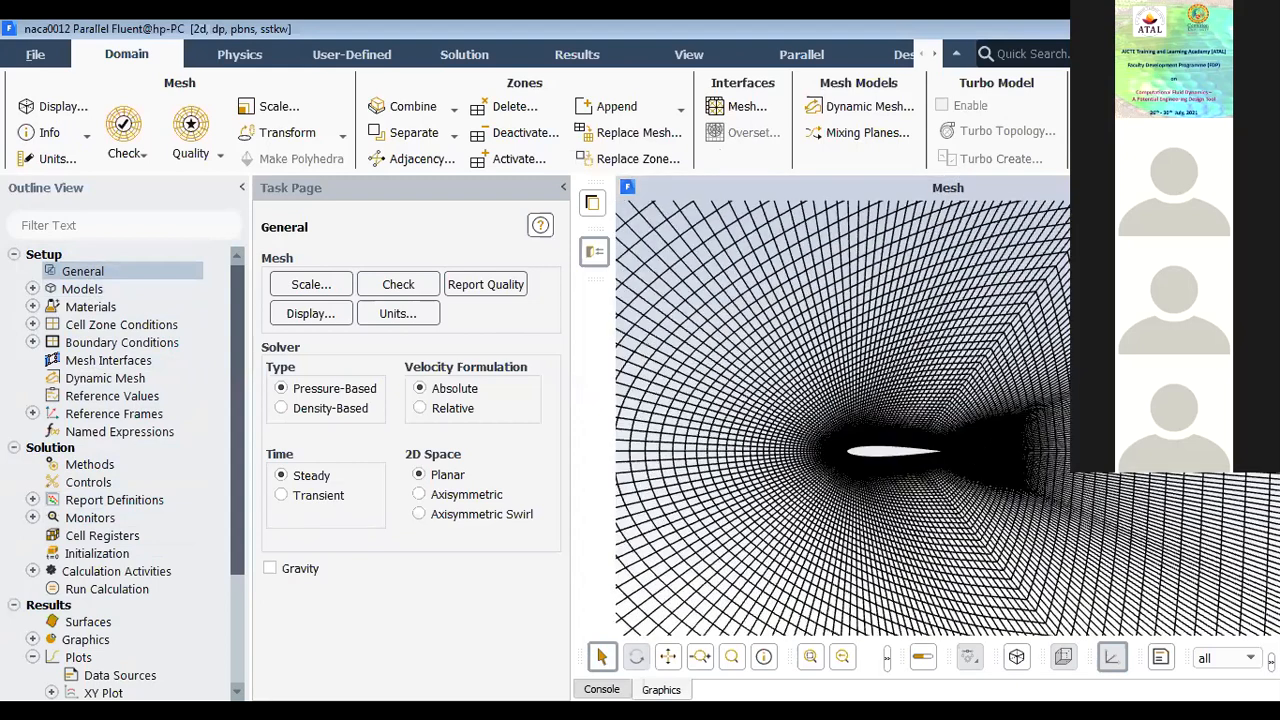
{"action": "scroll", "coordinate": [858, 456], "scroll_direction": "up", "scroll_amount": 3}
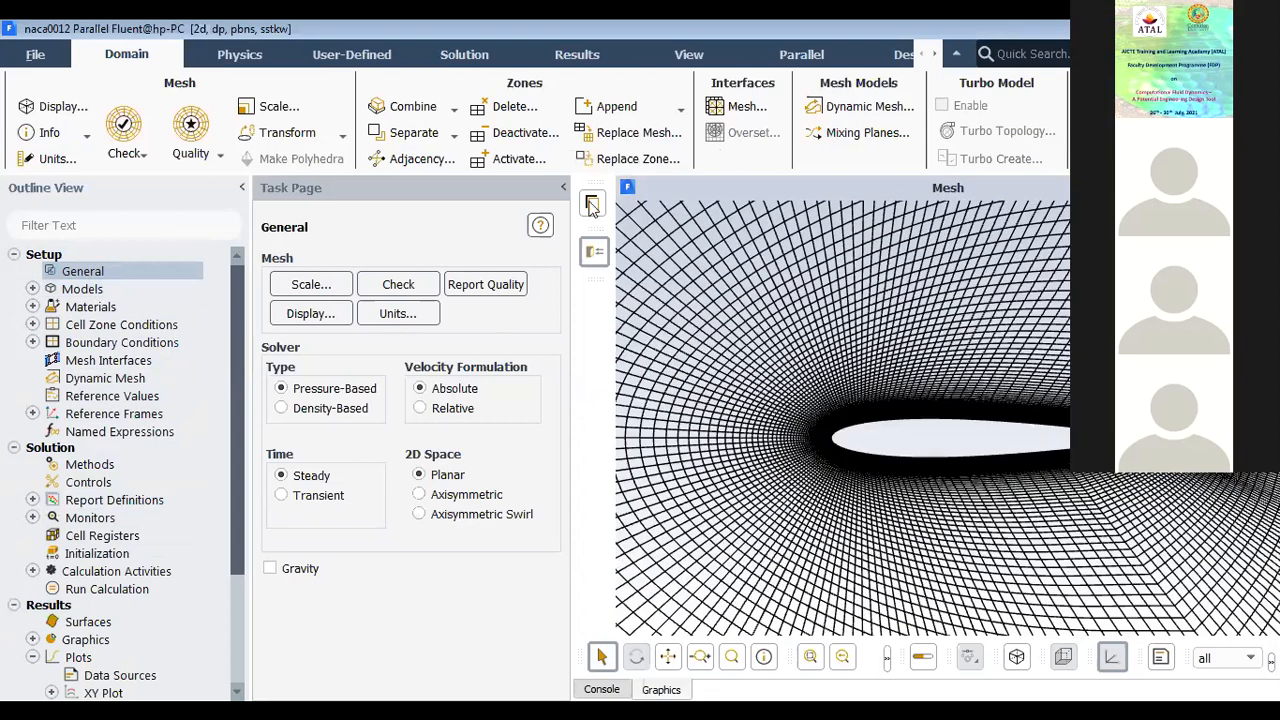
{"action": "left_click", "coordinate": [591, 204]}
{"action": "scroll", "coordinate": [829, 429], "scroll_direction": "up", "scroll_amount": 2}
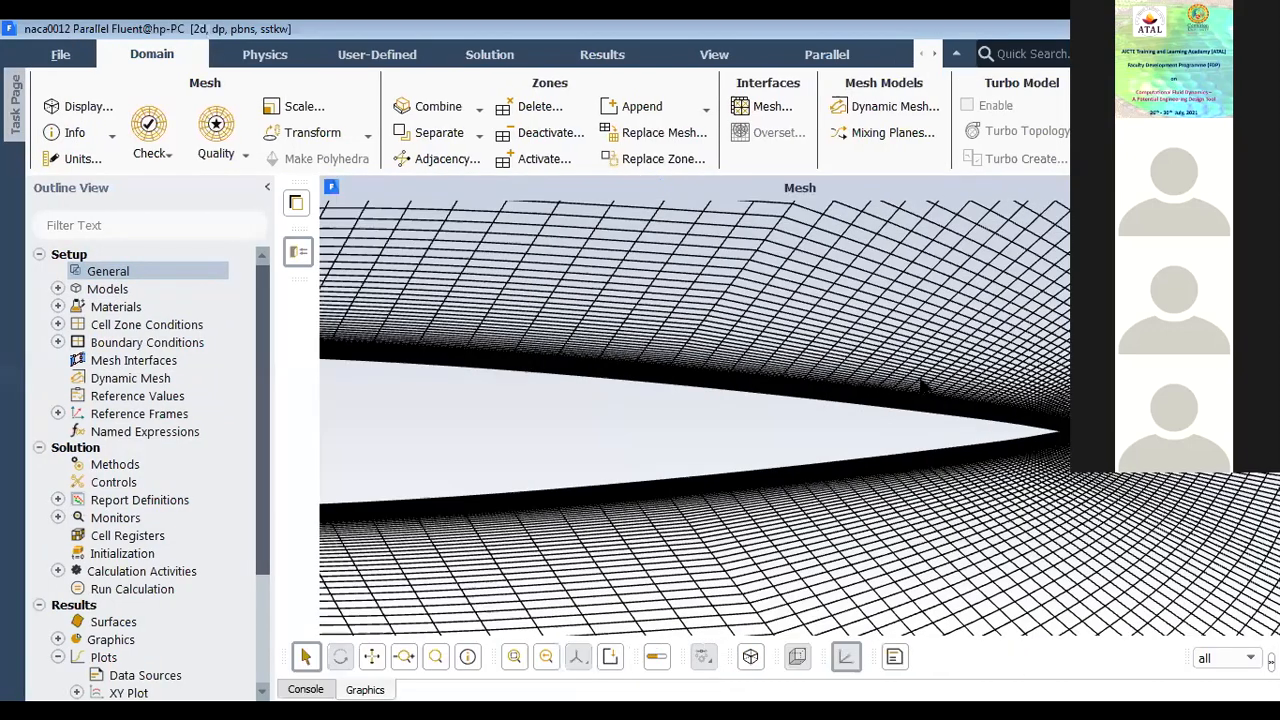
{"action": "scroll", "coordinate": [860, 390], "scroll_direction": "down", "scroll_amount": 2}
{"action": "scroll", "coordinate": [749, 373], "scroll_direction": "down", "scroll_amount": 2}
{"action": "scroll", "coordinate": [744, 381], "scroll_direction": "up", "scroll_amount": 3}
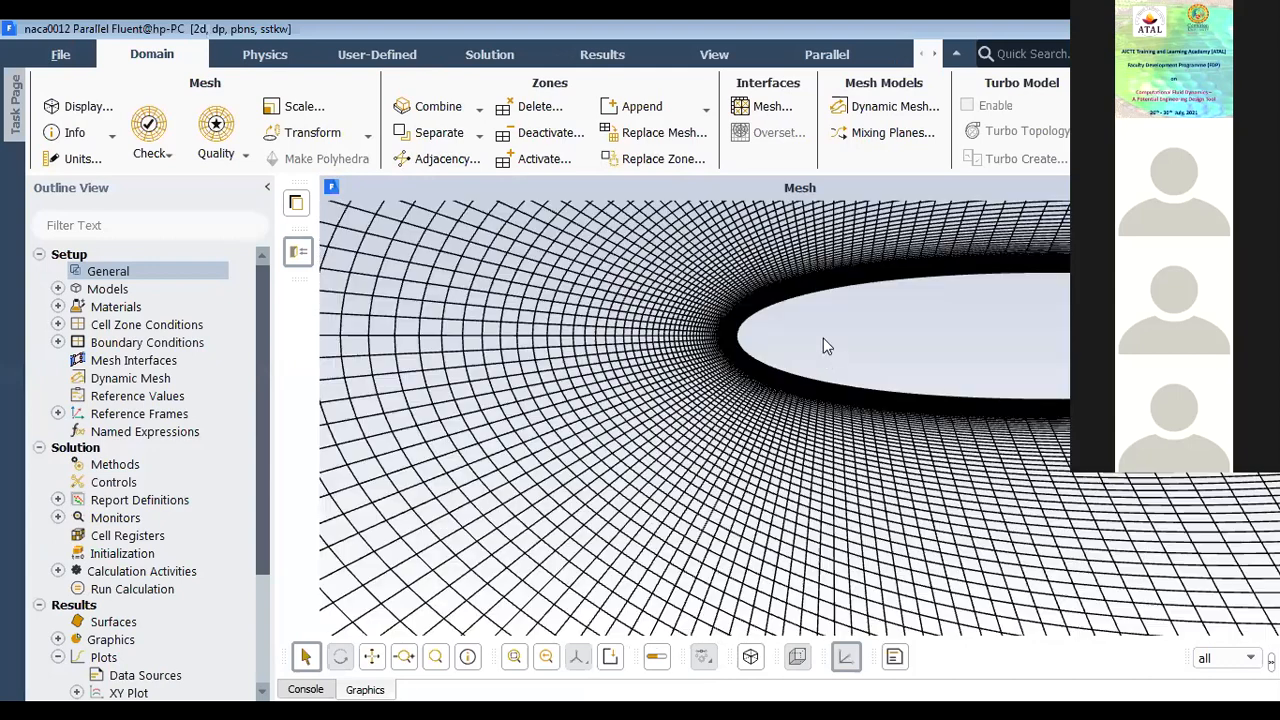
{"action": "scroll", "coordinate": [805, 394], "scroll_direction": "up", "scroll_amount": 4}
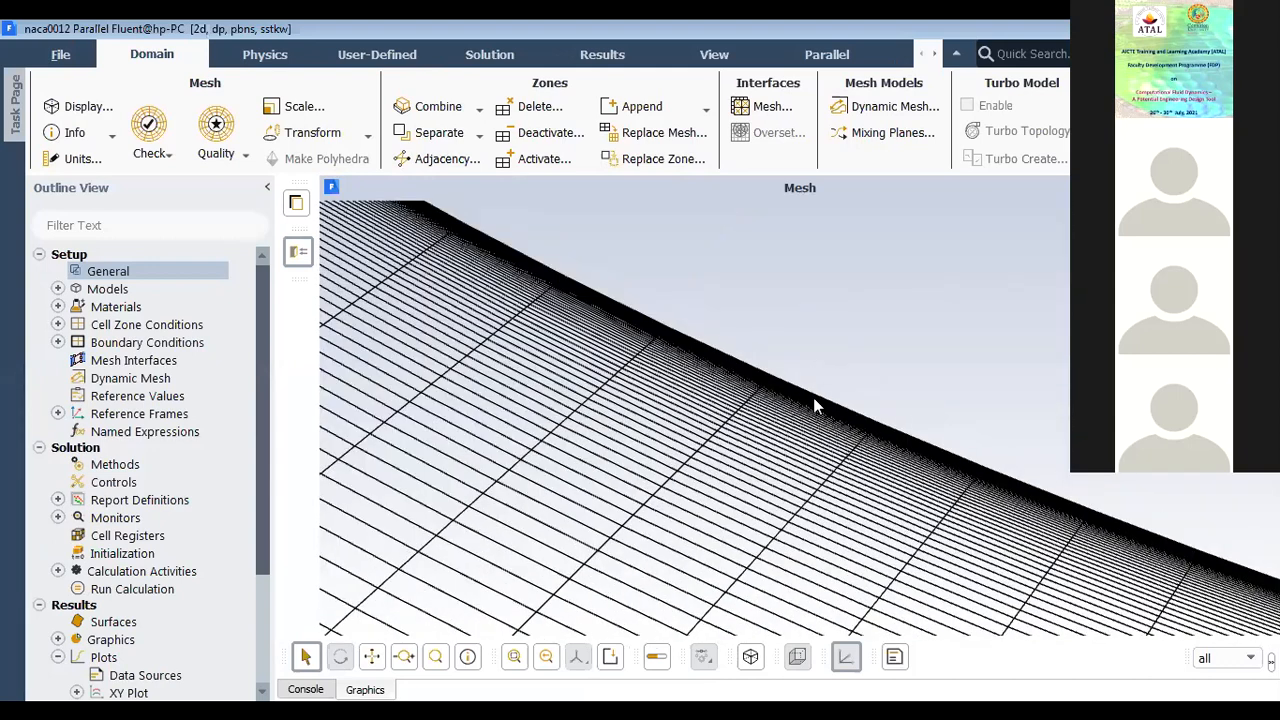
{"action": "scroll", "coordinate": [820, 393], "scroll_direction": "down", "scroll_amount": 4}
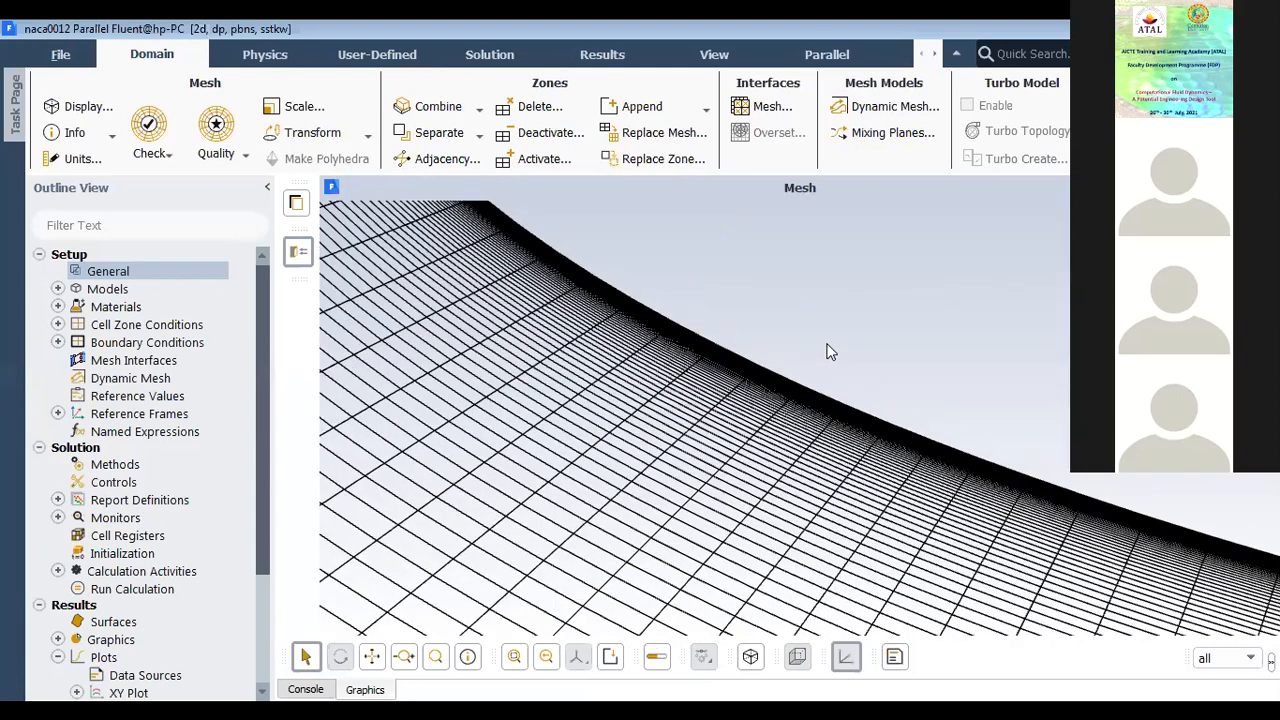
{"action": "scroll", "coordinate": [834, 340], "scroll_direction": "down", "scroll_amount": 3}
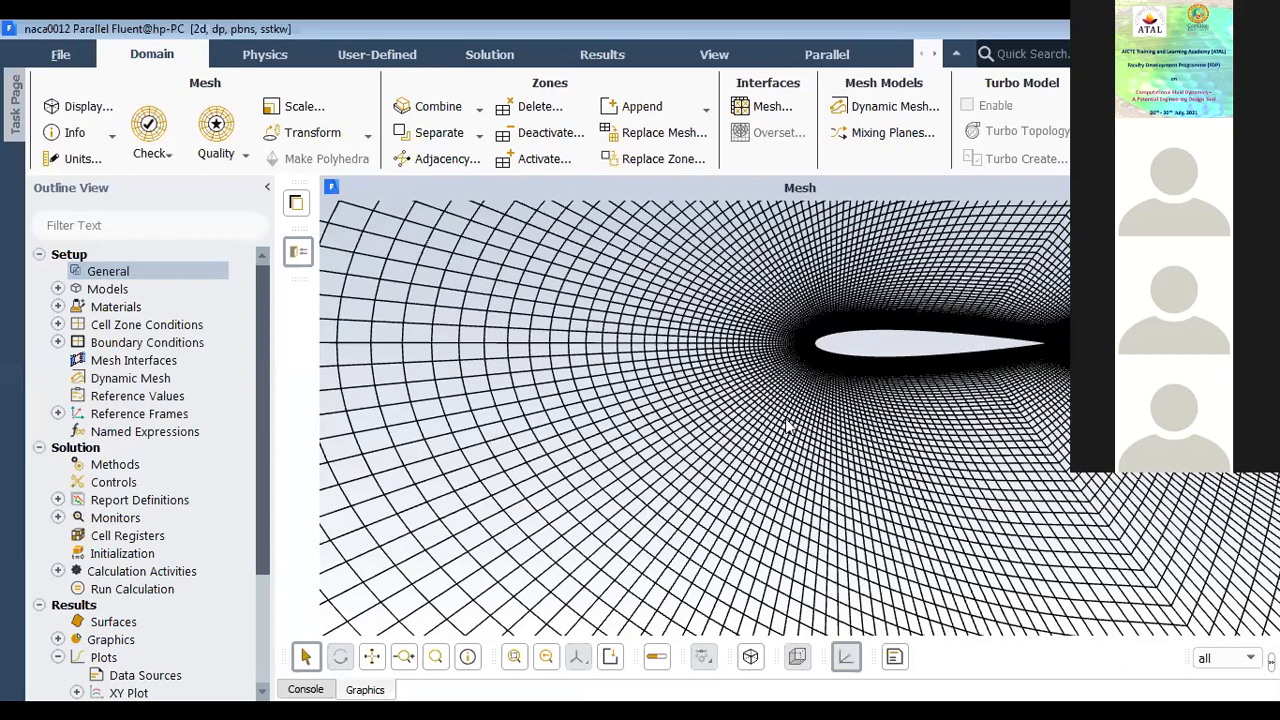
{"action": "scroll", "coordinate": [920, 366], "scroll_direction": "down", "scroll_amount": 3}
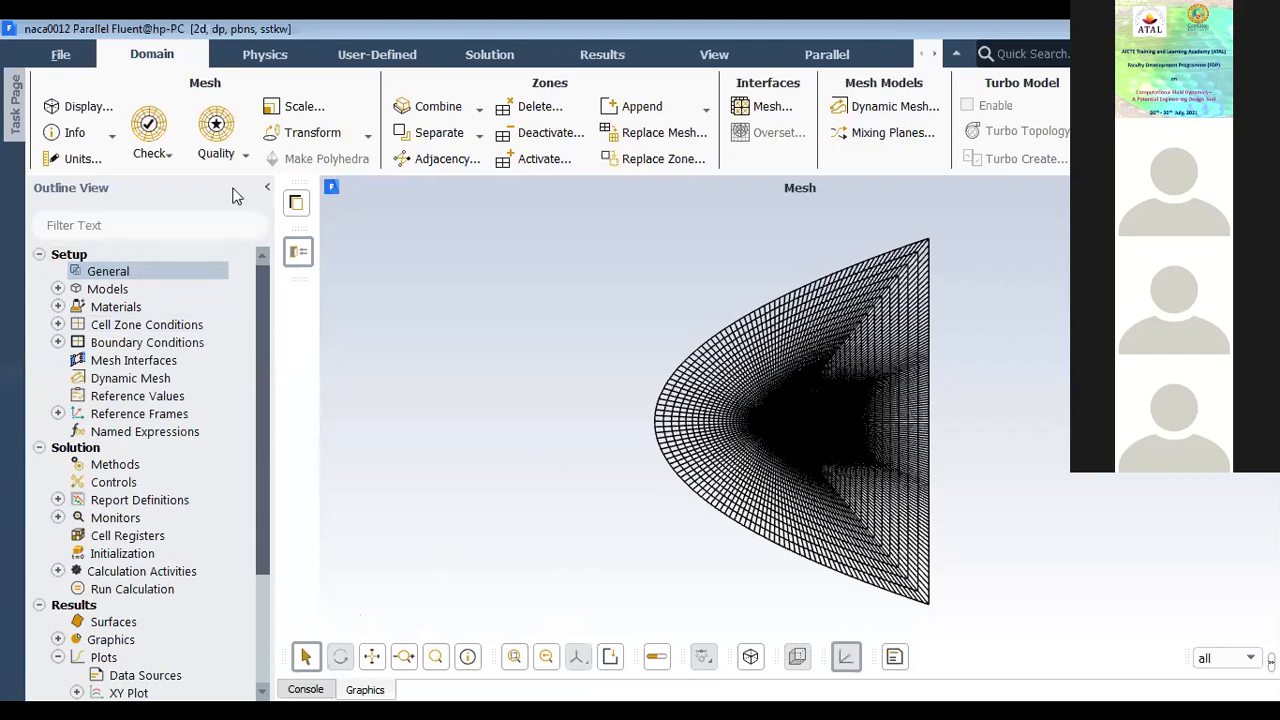
{"action": "left_click", "coordinate": [15, 110]}
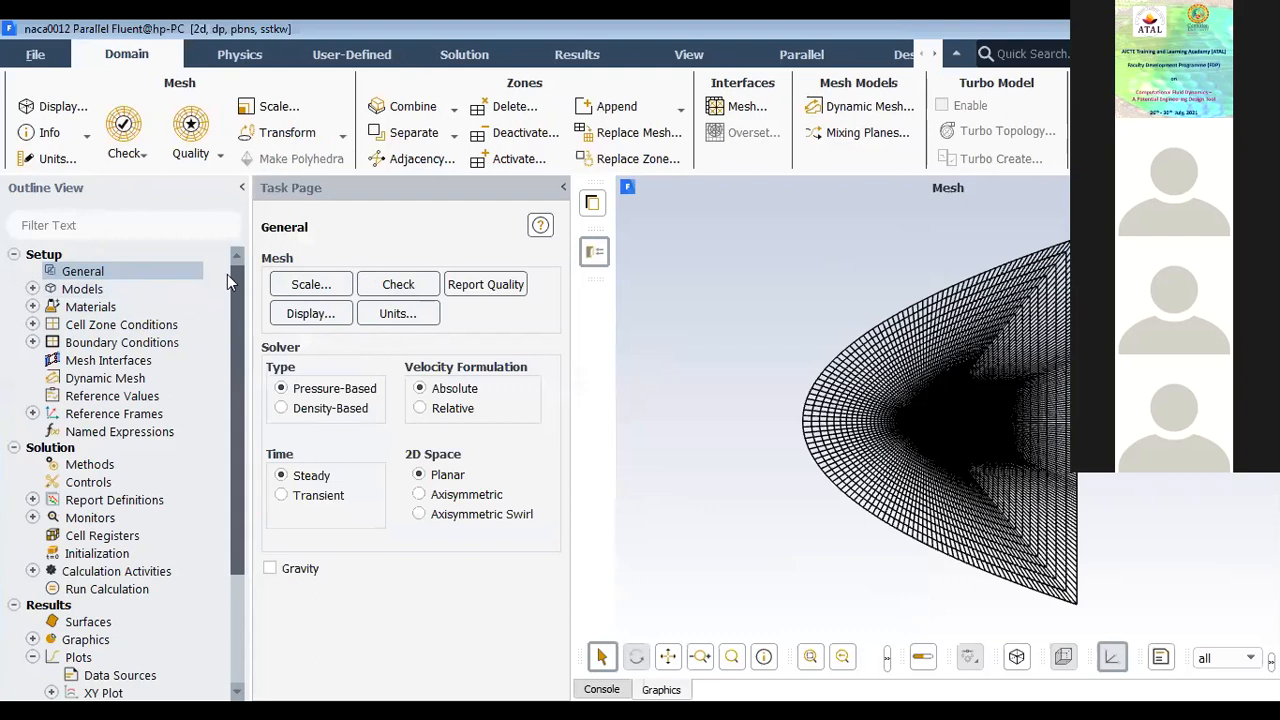
{"action": "left_click", "coordinate": [35, 58]}
{"action": "mouse_move", "coordinate": [38, 80]}
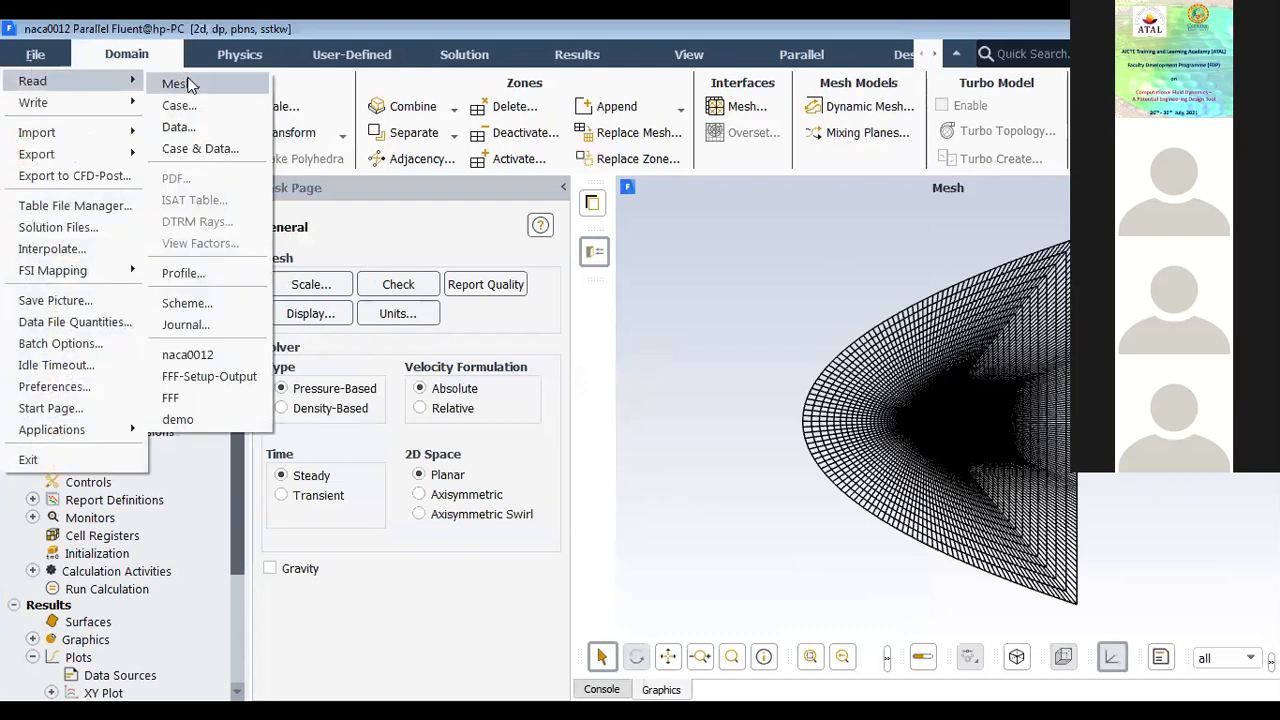
{"action": "left_click", "coordinate": [432, 522]}
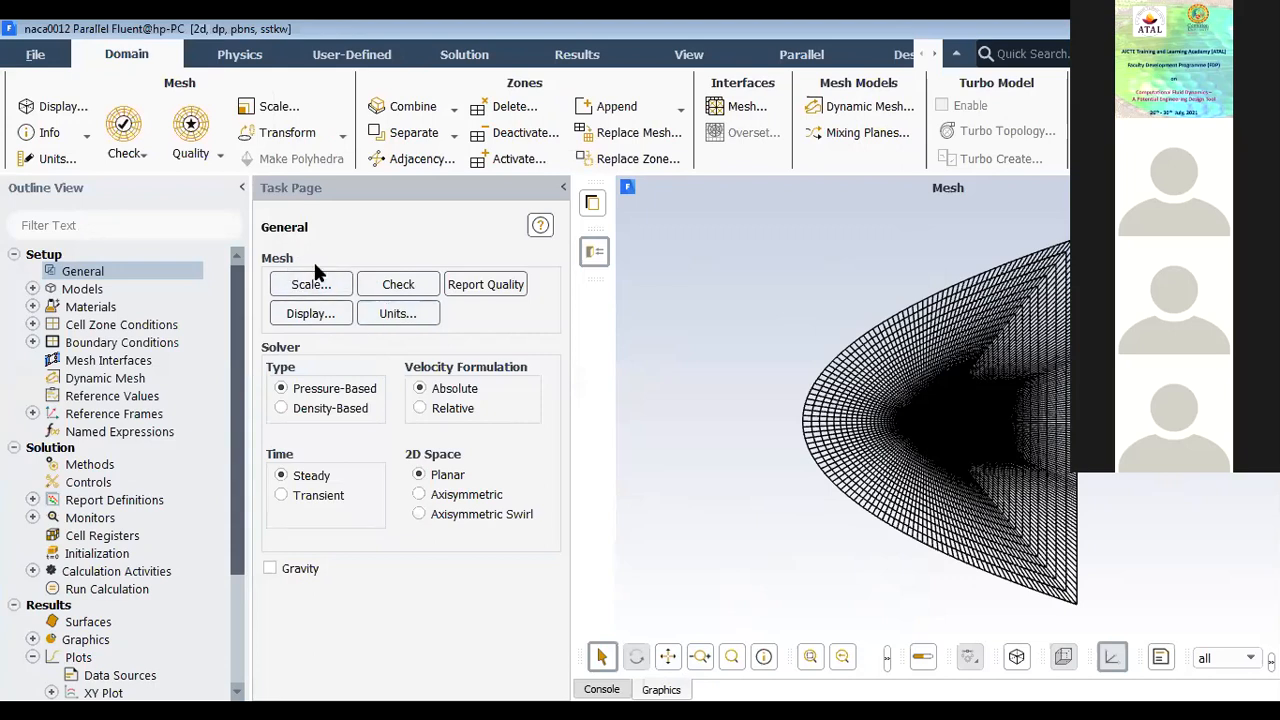
Step: Display only the outline edges of the airfoil and farfield surfaces, with faces turned off and default-interior deselected
{"action": "left_click", "coordinate": [313, 317]}
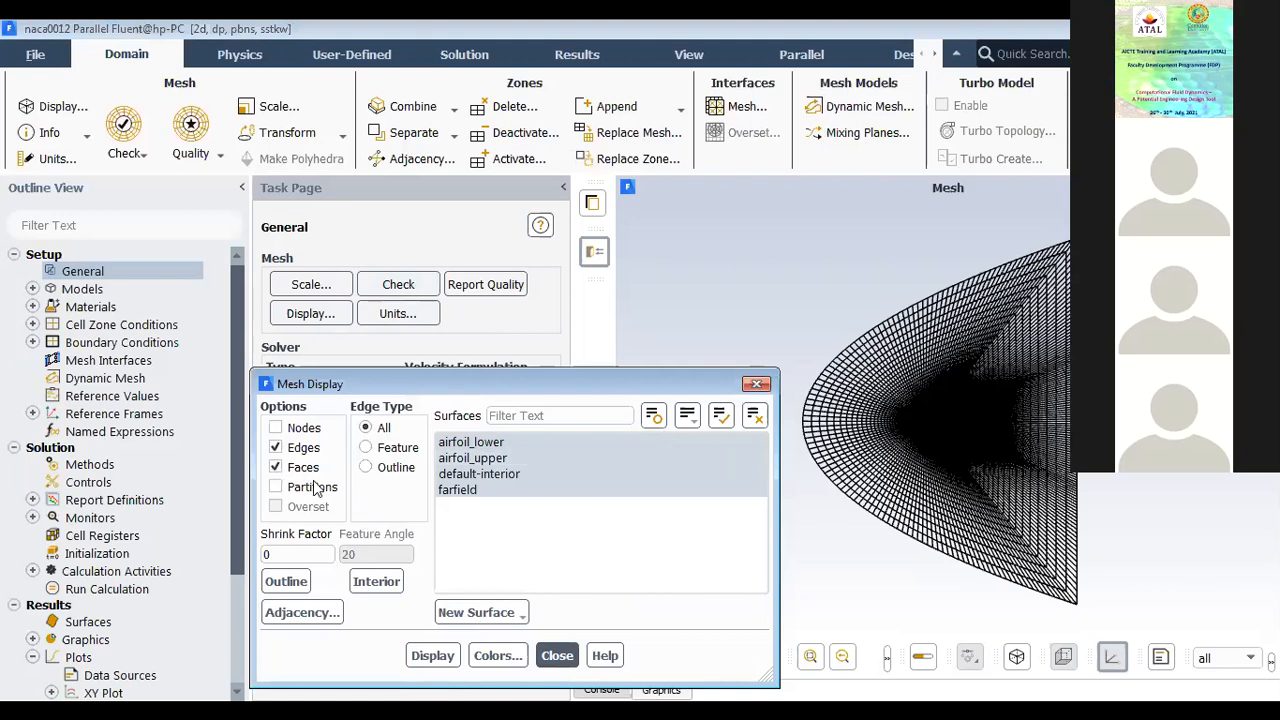
{"action": "left_click", "coordinate": [310, 467]}
{"action": "left_click", "coordinate": [428, 663]}
{"action": "left_click", "coordinate": [393, 467]}
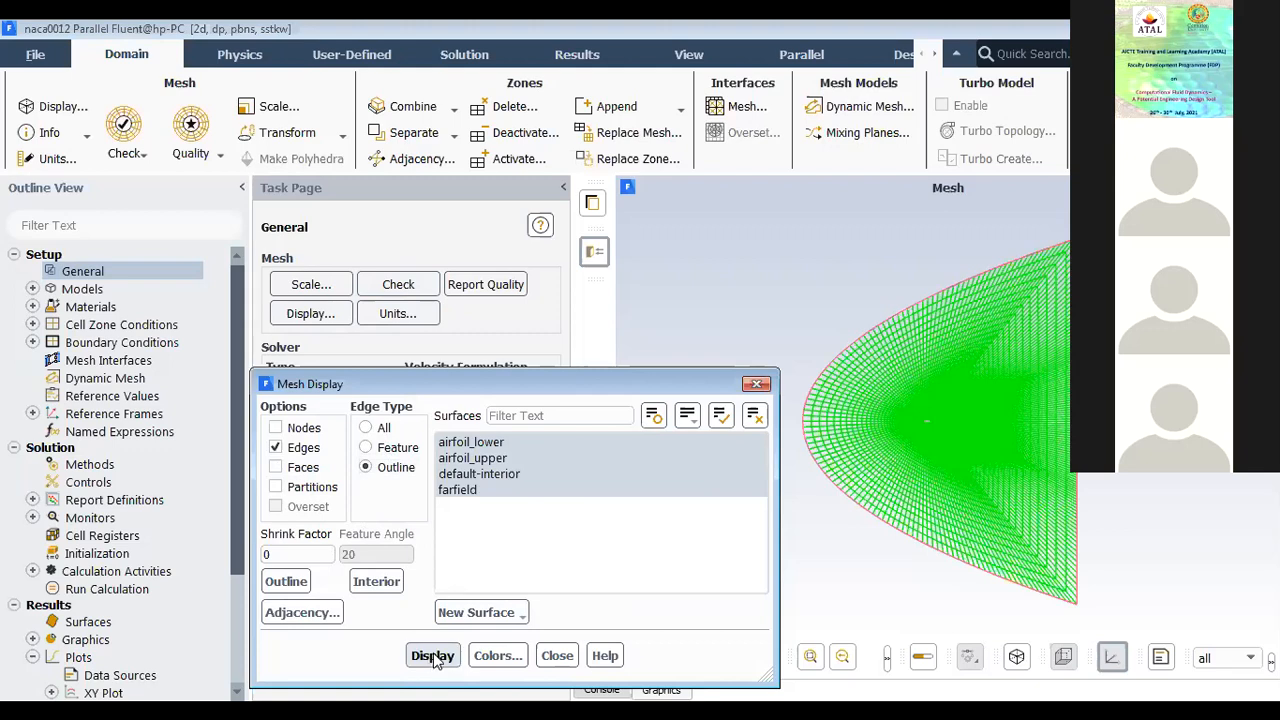
{"action": "left_click", "coordinate": [434, 660]}
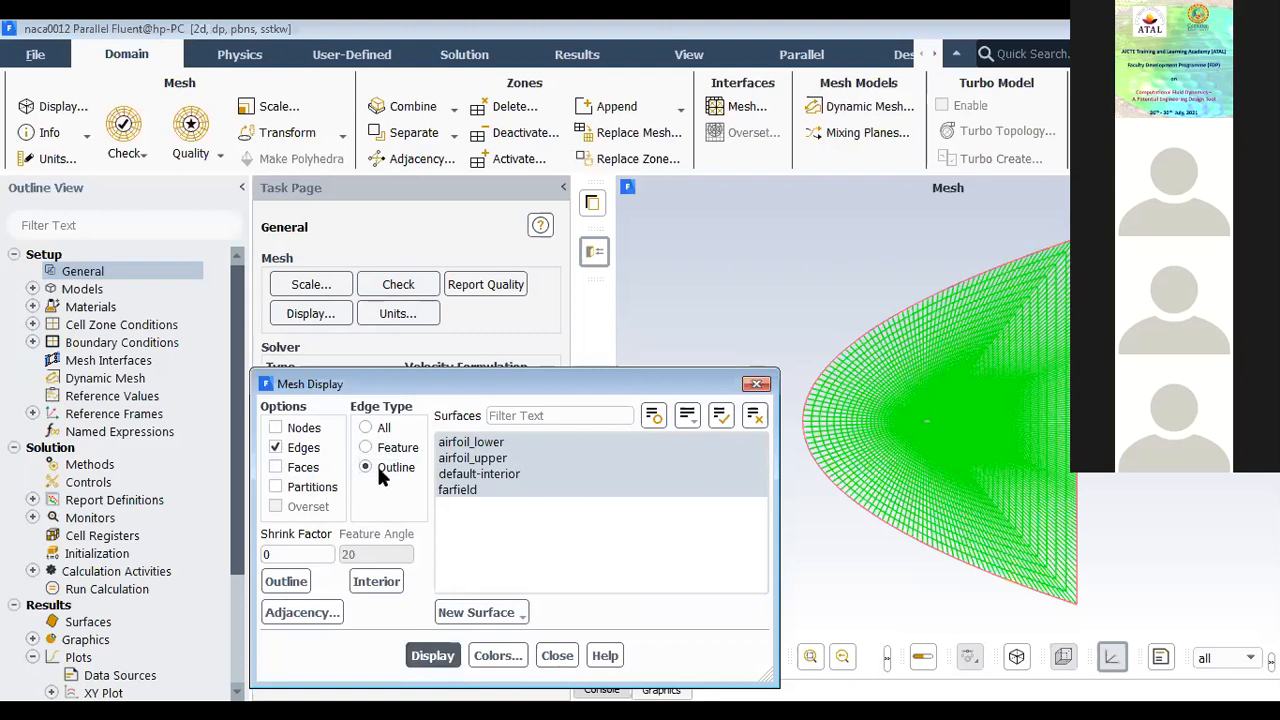
{"action": "left_click", "coordinate": [433, 660]}
{"action": "left_click", "coordinate": [477, 476]}
{"action": "left_click", "coordinate": [433, 655]}
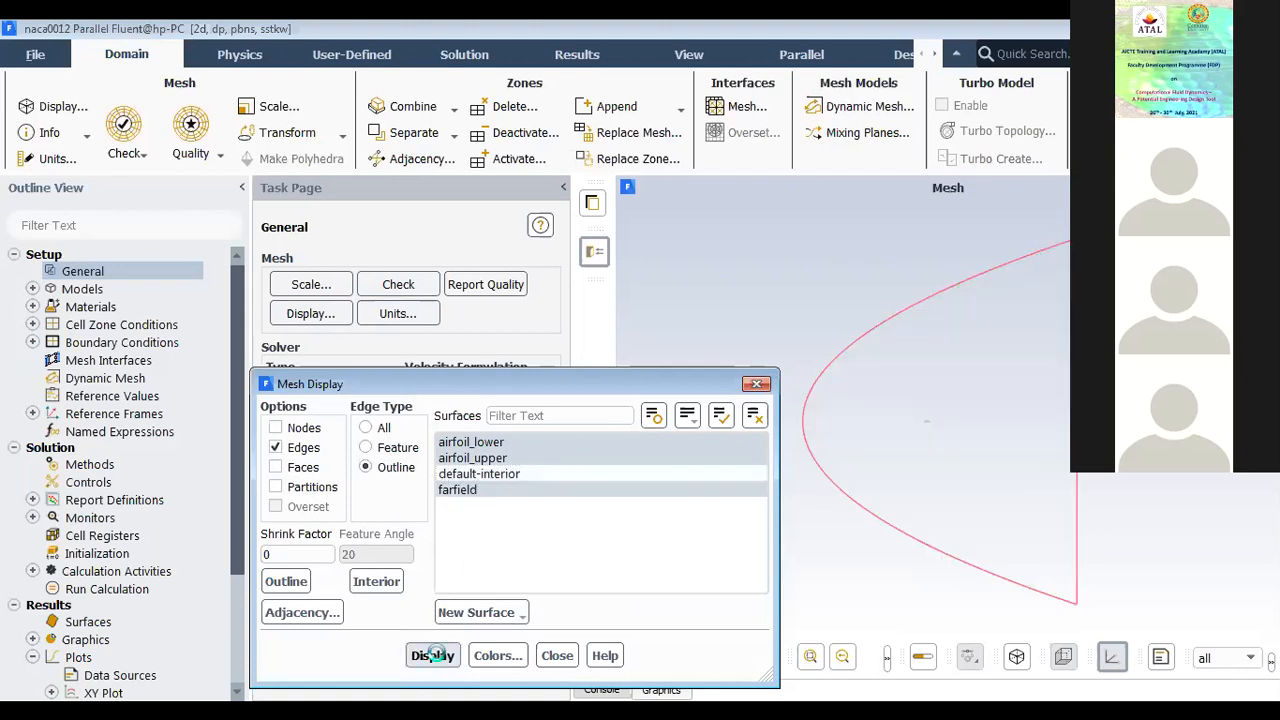
{"action": "left_click", "coordinate": [556, 656]}
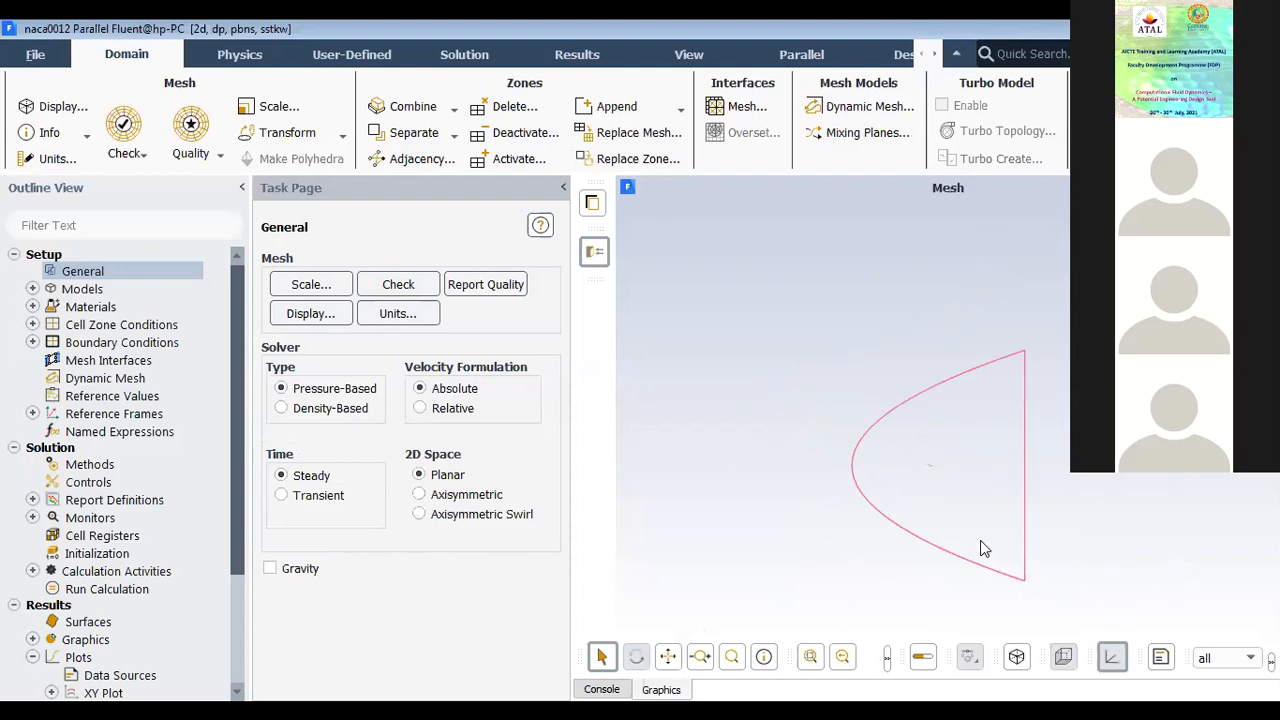
Step: Display the full mesh with edges and faces on all surfaces, including default-interior, using the All edge type
{"action": "left_click", "coordinate": [343, 317]}
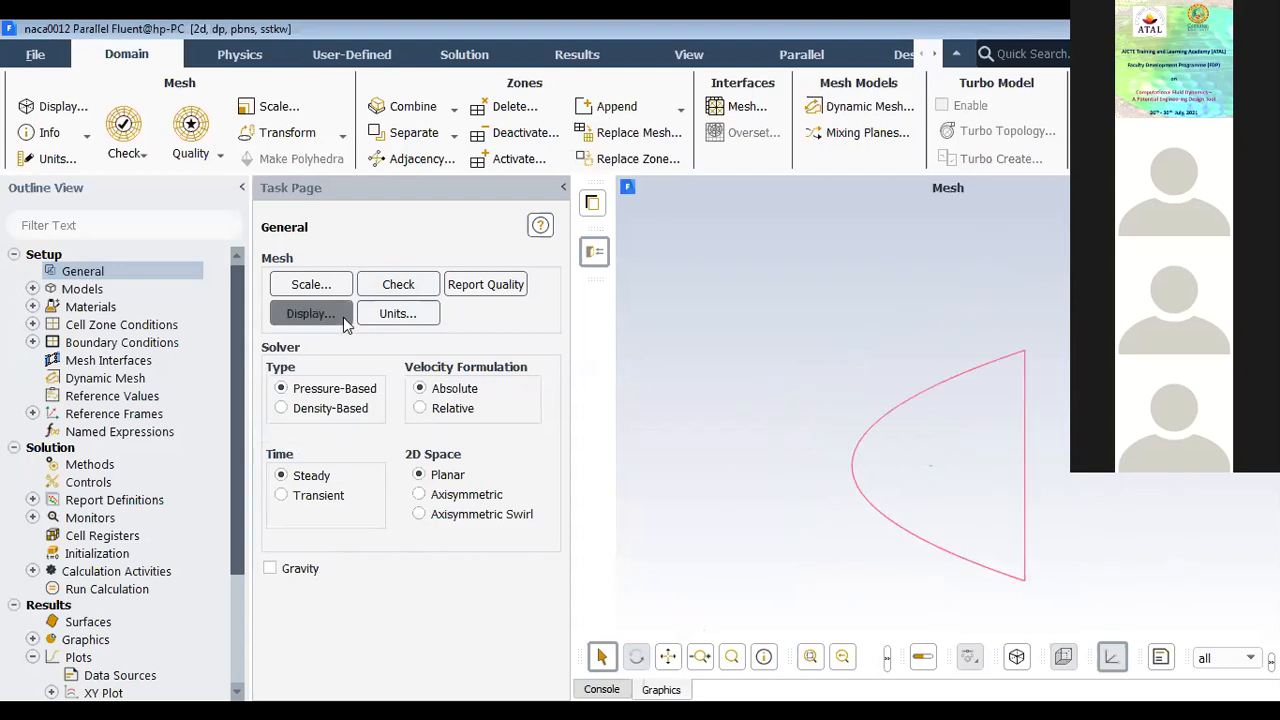
{"action": "left_click", "coordinate": [432, 655]}
{"action": "left_click", "coordinate": [492, 492]}
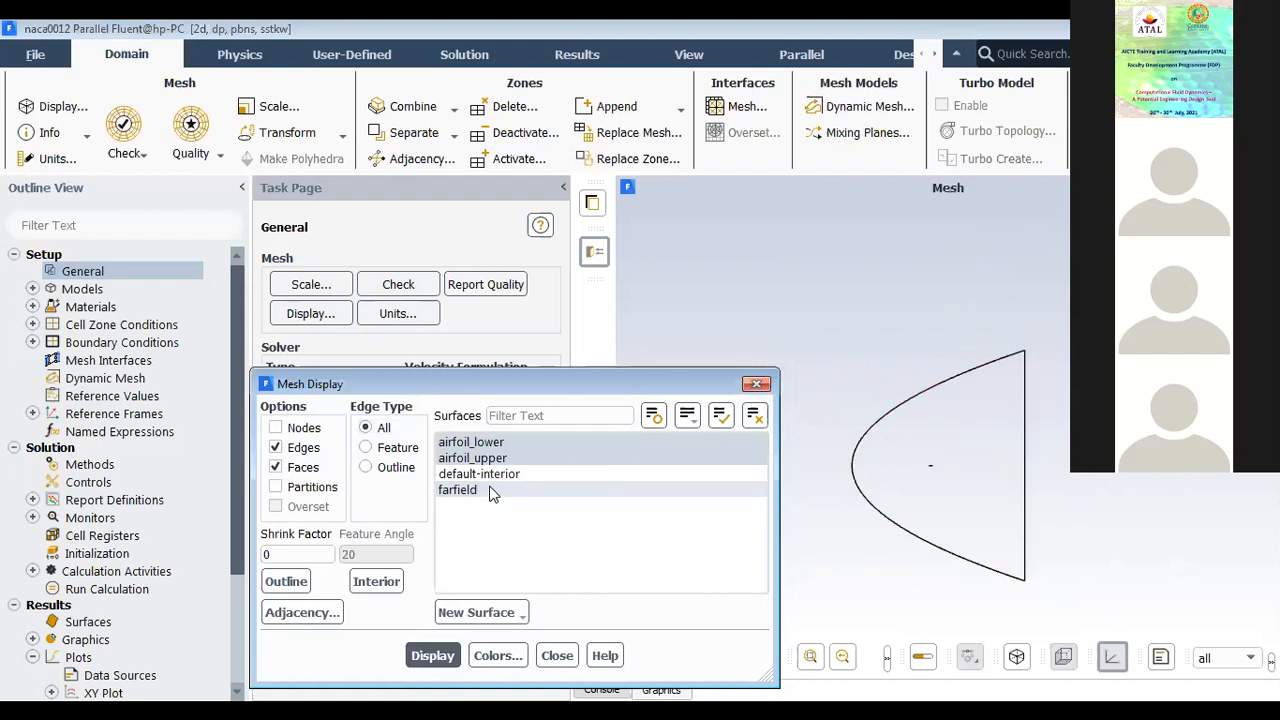
{"action": "left_click", "coordinate": [489, 476]}
{"action": "left_click", "coordinate": [432, 655]}
{"action": "left_click", "coordinate": [557, 656]}
{"action": "scroll", "coordinate": [791, 511], "scroll_direction": "up", "scroll_amount": 2}
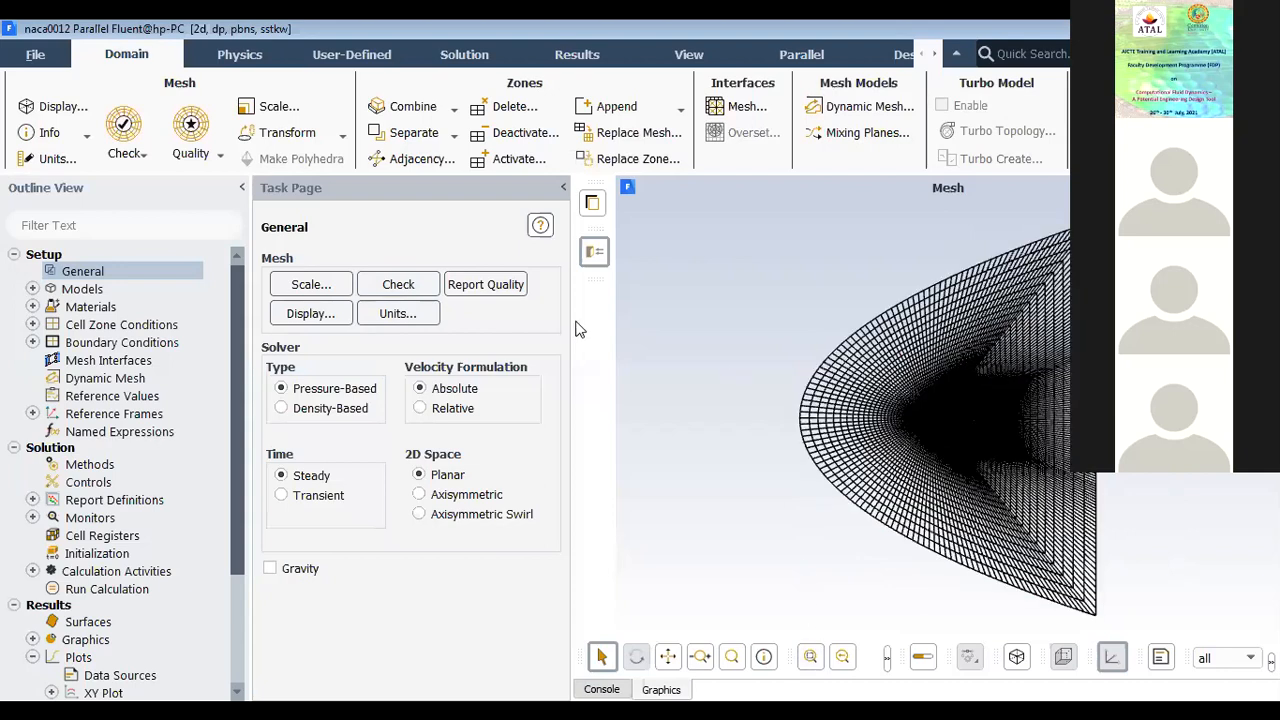
Step: Review the available units for the angular-velocity, concentration and pressure quantities
{"action": "left_click", "coordinate": [398, 316]}
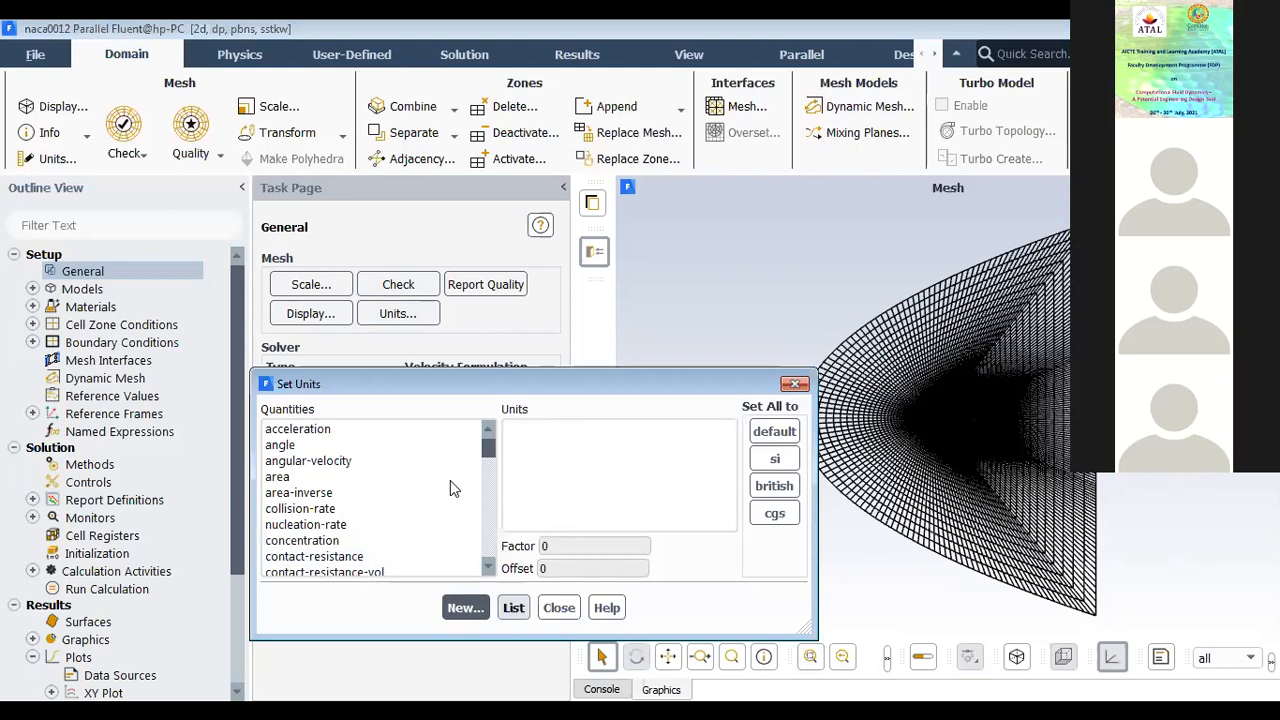
{"action": "scroll", "coordinate": [370, 505], "scroll_direction": "down", "scroll_amount": 20}
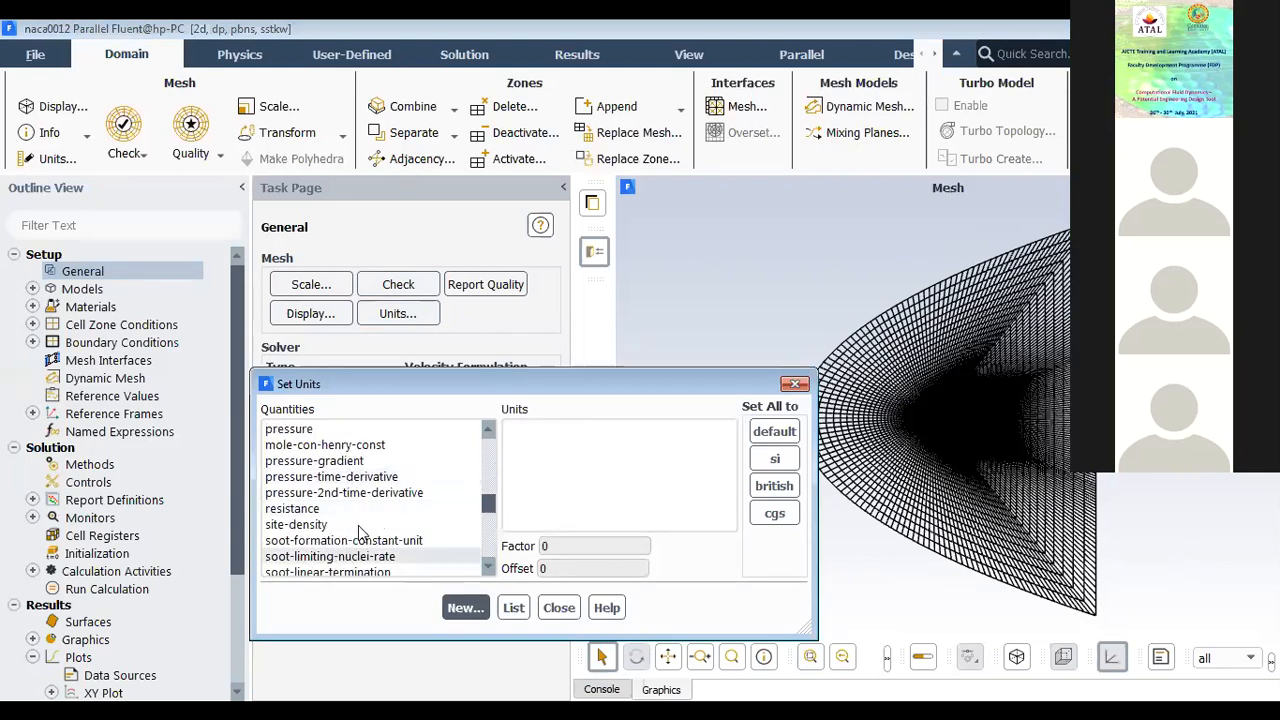
{"action": "scroll", "coordinate": [368, 522], "scroll_direction": "up", "scroll_amount": 20}
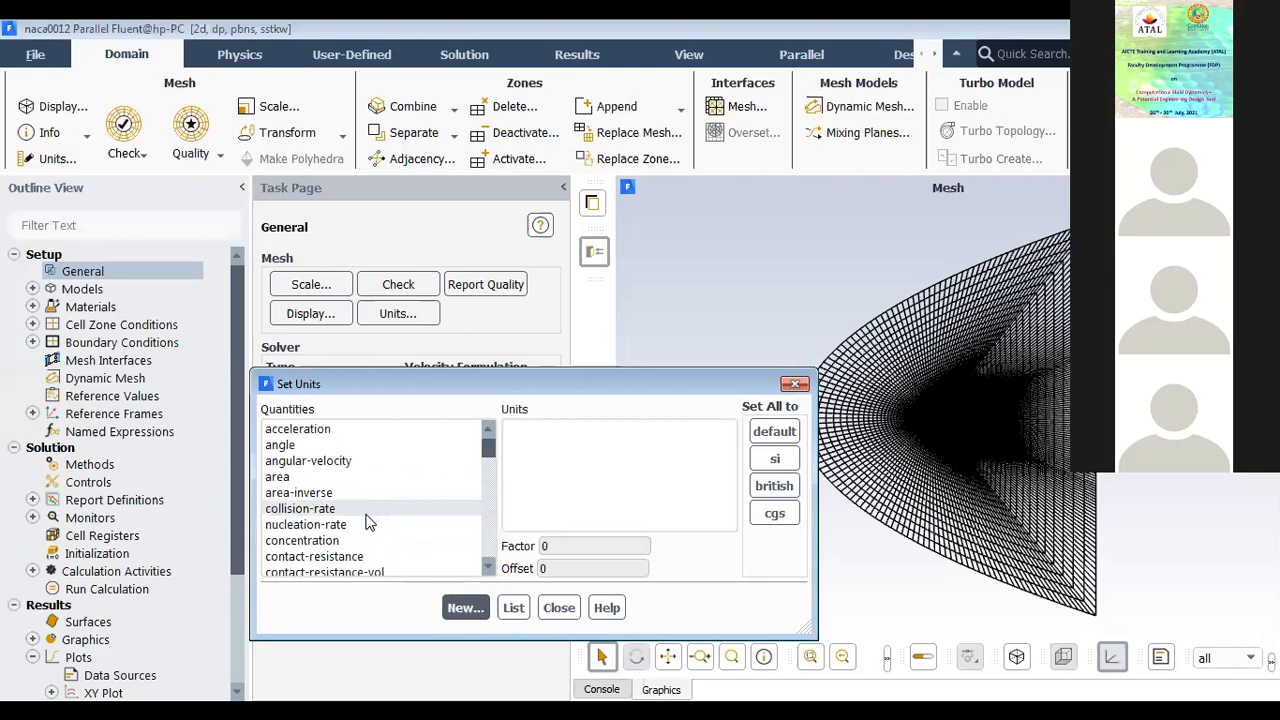
{"action": "left_click", "coordinate": [330, 462]}
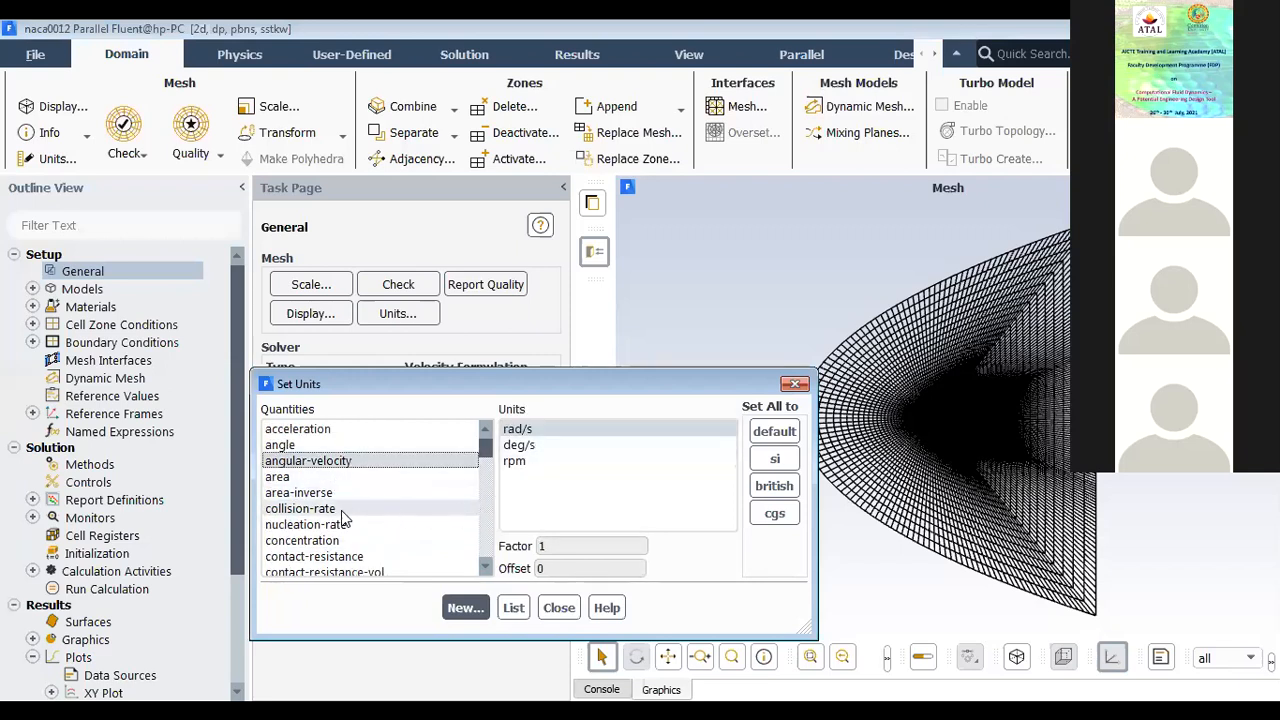
{"action": "left_click", "coordinate": [340, 540]}
{"action": "scroll", "coordinate": [340, 540], "scroll_direction": "down", "scroll_amount": 12}
{"action": "scroll", "coordinate": [337, 535], "scroll_direction": "down", "scroll_amount": 6}
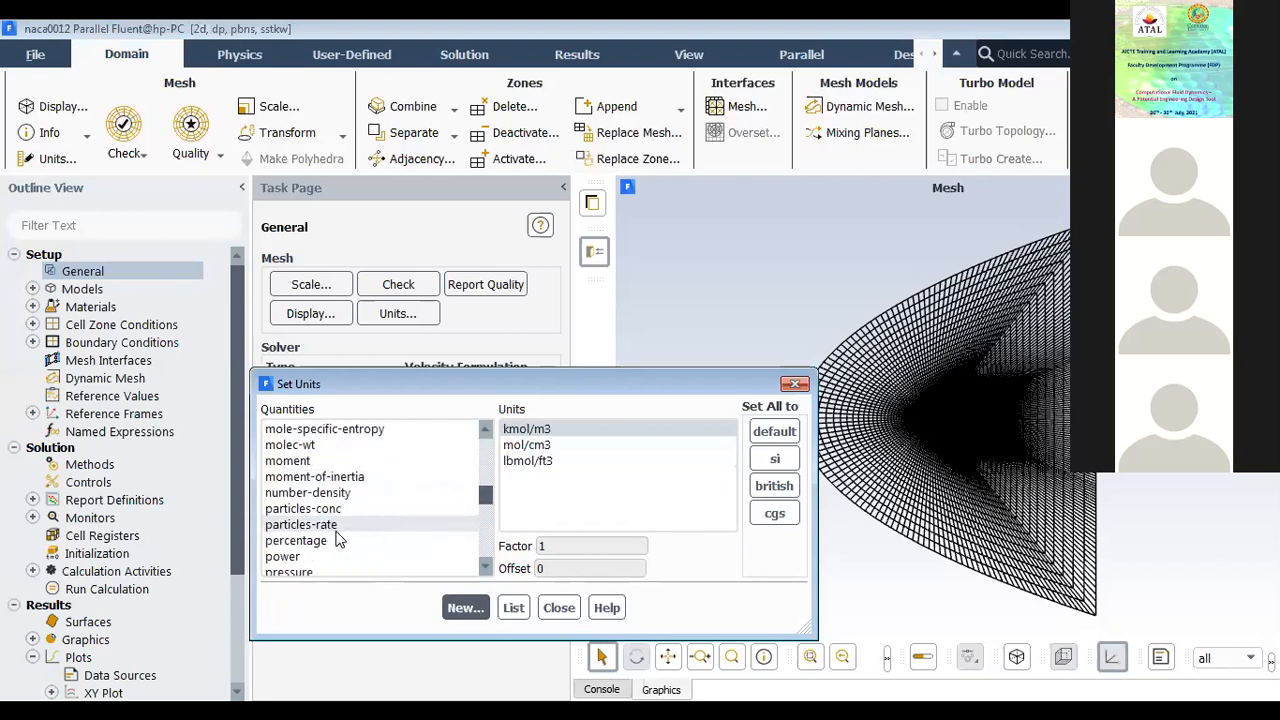
{"action": "scroll", "coordinate": [307, 470], "scroll_direction": "up", "scroll_amount": 3}
{"action": "left_click", "coordinate": [290, 524]}
Step: Review the available units for viscosity, velocity, volume and volume-flow-rate, leaving the unit settings as they are
{"action": "scroll", "coordinate": [377, 527], "scroll_direction": "down", "scroll_amount": 15}
{"action": "scroll", "coordinate": [377, 530], "scroll_direction": "down", "scroll_amount": 3}
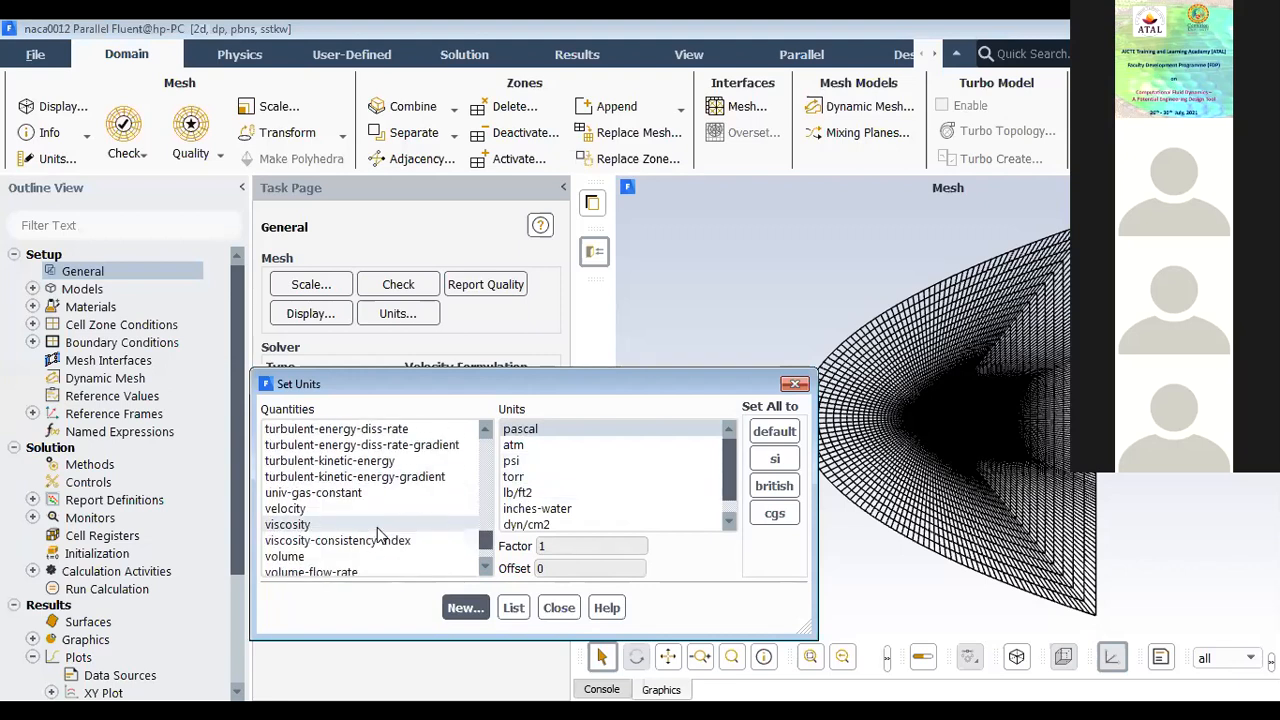
{"action": "left_click", "coordinate": [378, 526]}
{"action": "left_click", "coordinate": [313, 508]}
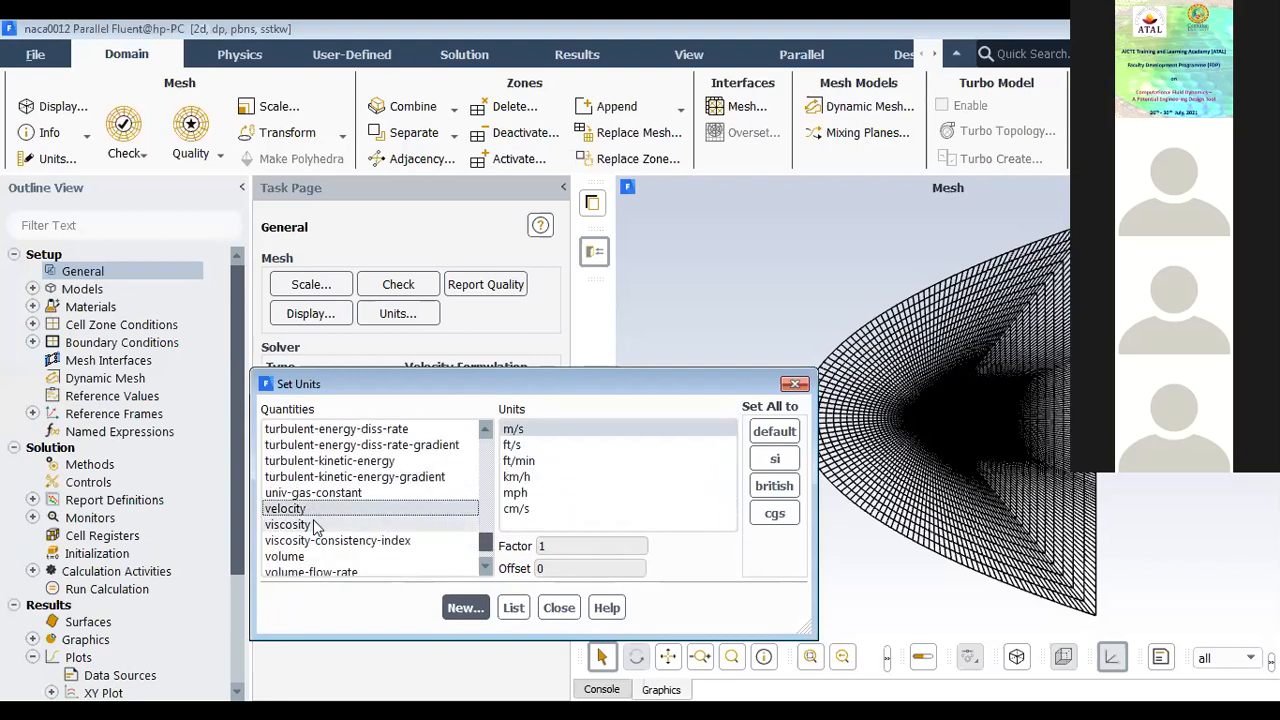
{"action": "left_click", "coordinate": [311, 556]}
{"action": "scroll", "coordinate": [315, 545], "scroll_direction": "down", "scroll_amount": 1}
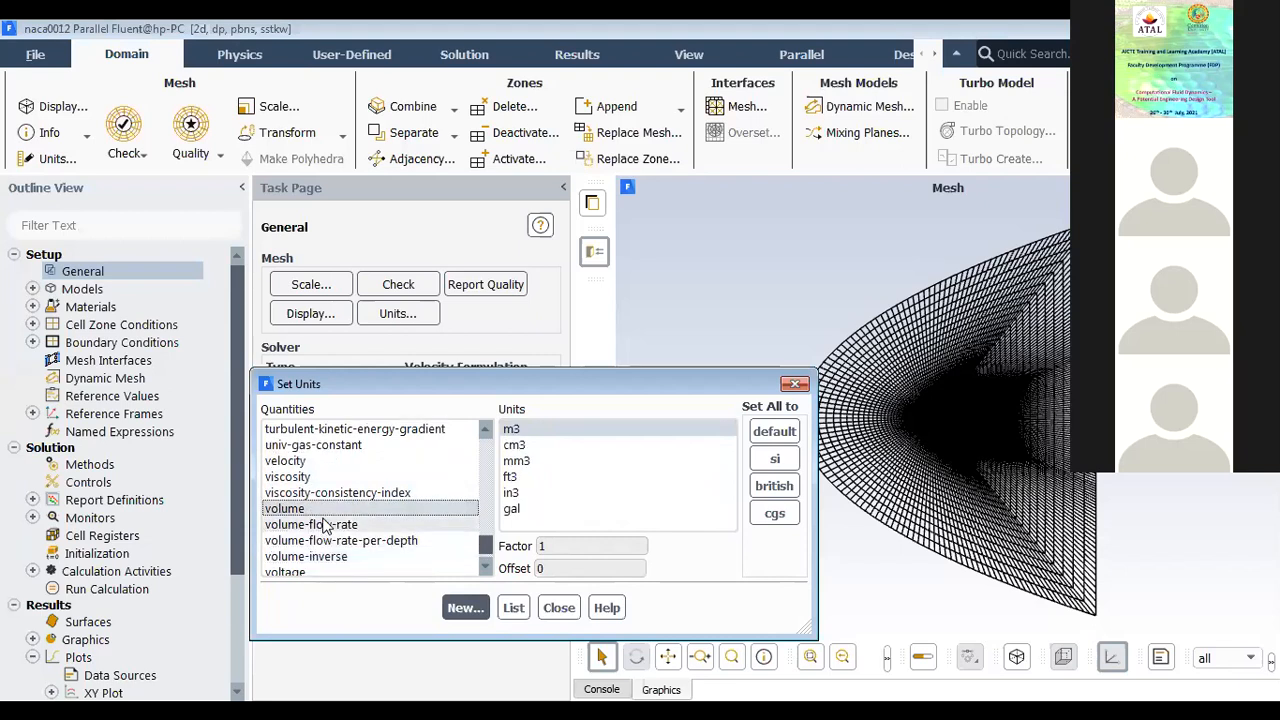
{"action": "left_click", "coordinate": [323, 525]}
{"action": "scroll", "coordinate": [323, 525], "scroll_direction": "down", "scroll_amount": 1}
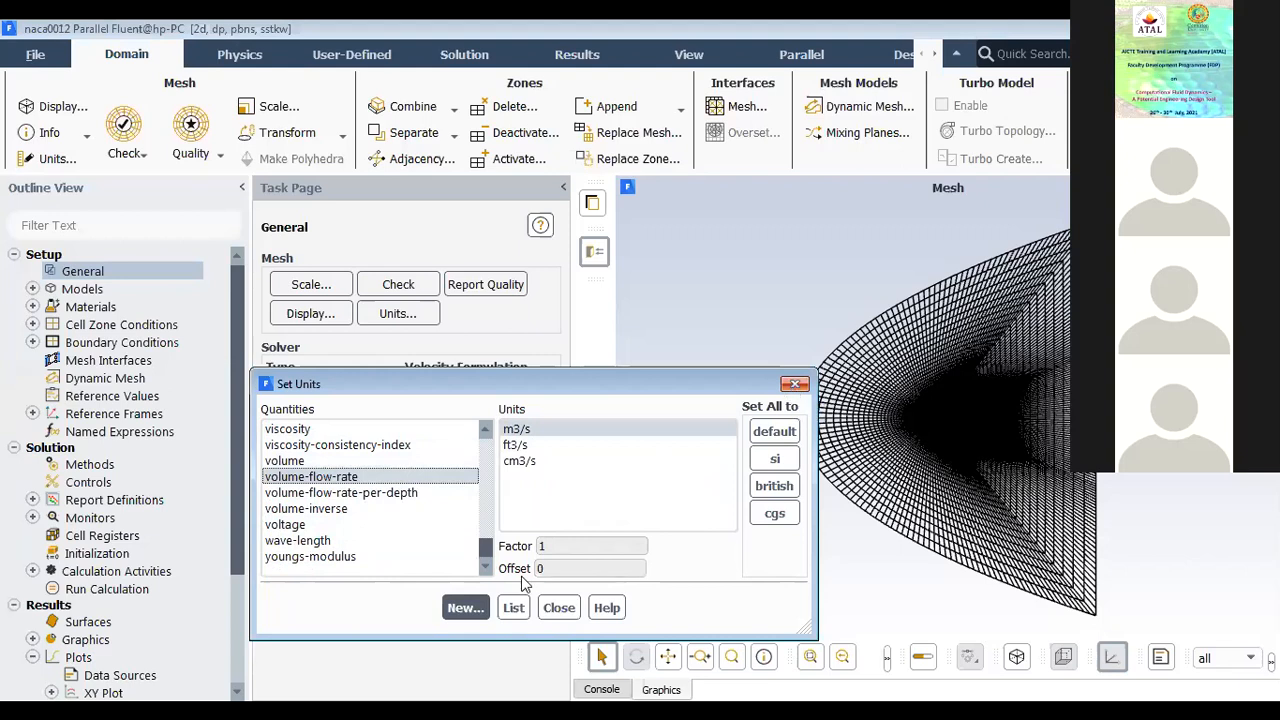
{"action": "left_click", "coordinate": [560, 610]}
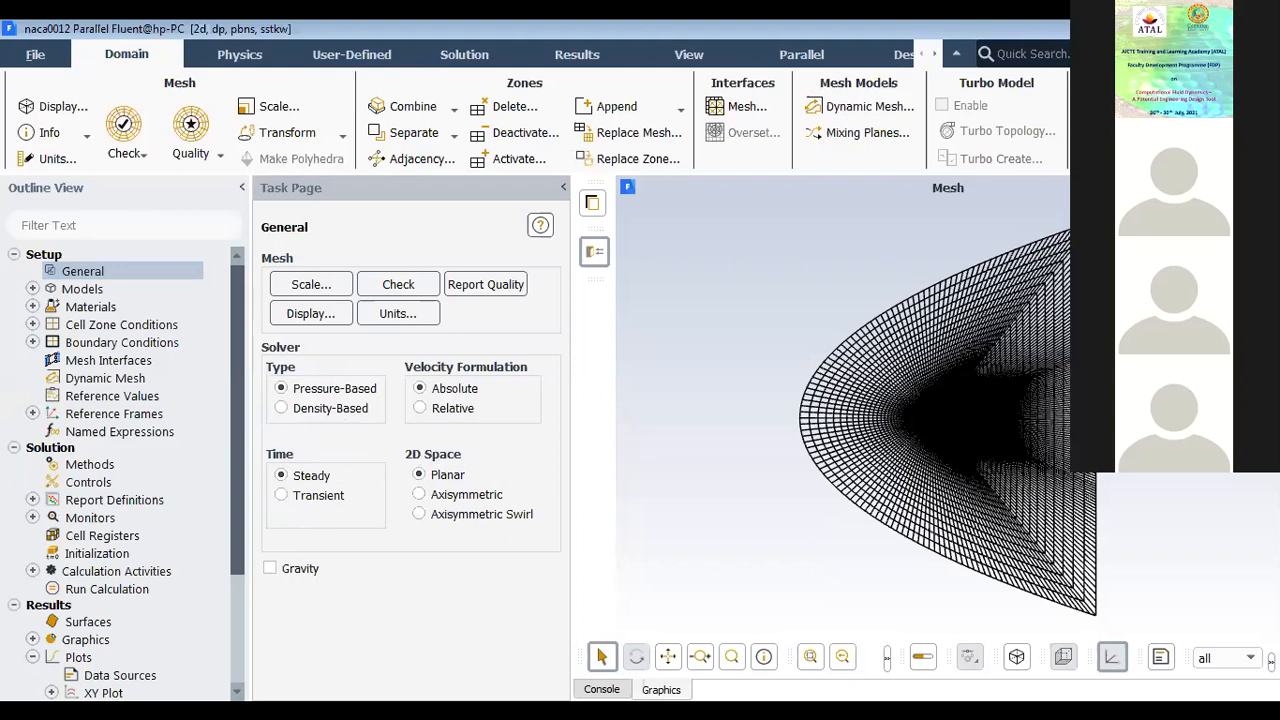
{"action": "scroll", "coordinate": [918, 455], "scroll_direction": "up", "scroll_amount": 3}
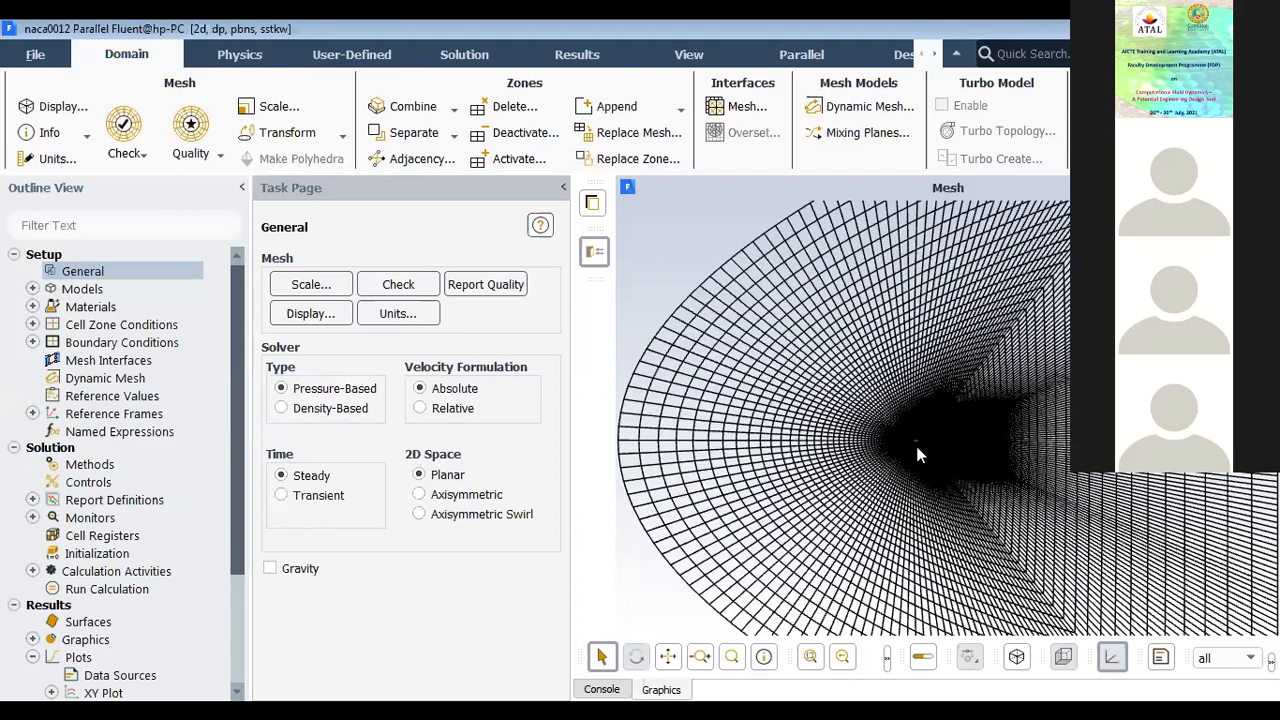
{"action": "scroll", "coordinate": [896, 454], "scroll_direction": "up", "scroll_amount": 2}
{"action": "scroll", "coordinate": [843, 452], "scroll_direction": "up", "scroll_amount": 2}
{"action": "scroll", "coordinate": [820, 442], "scroll_direction": "up", "scroll_amount": 2}
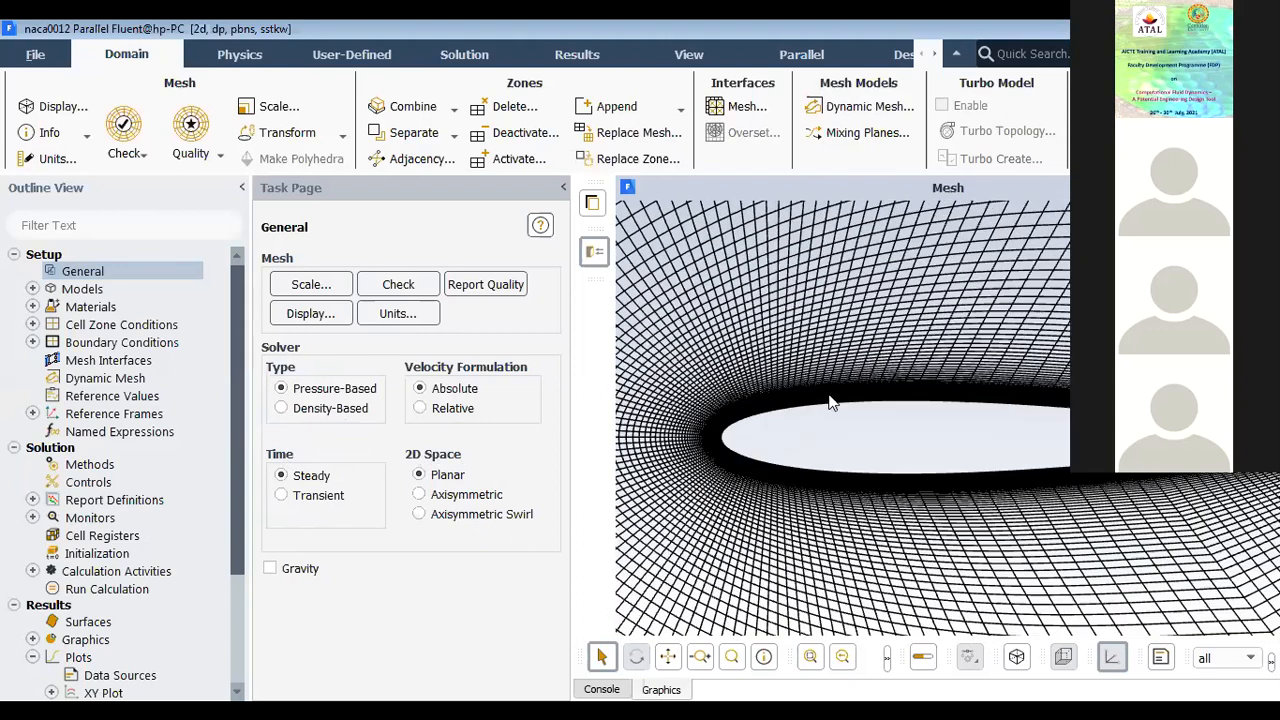
{"action": "scroll", "coordinate": [828, 376], "scroll_direction": "down", "scroll_amount": 3}
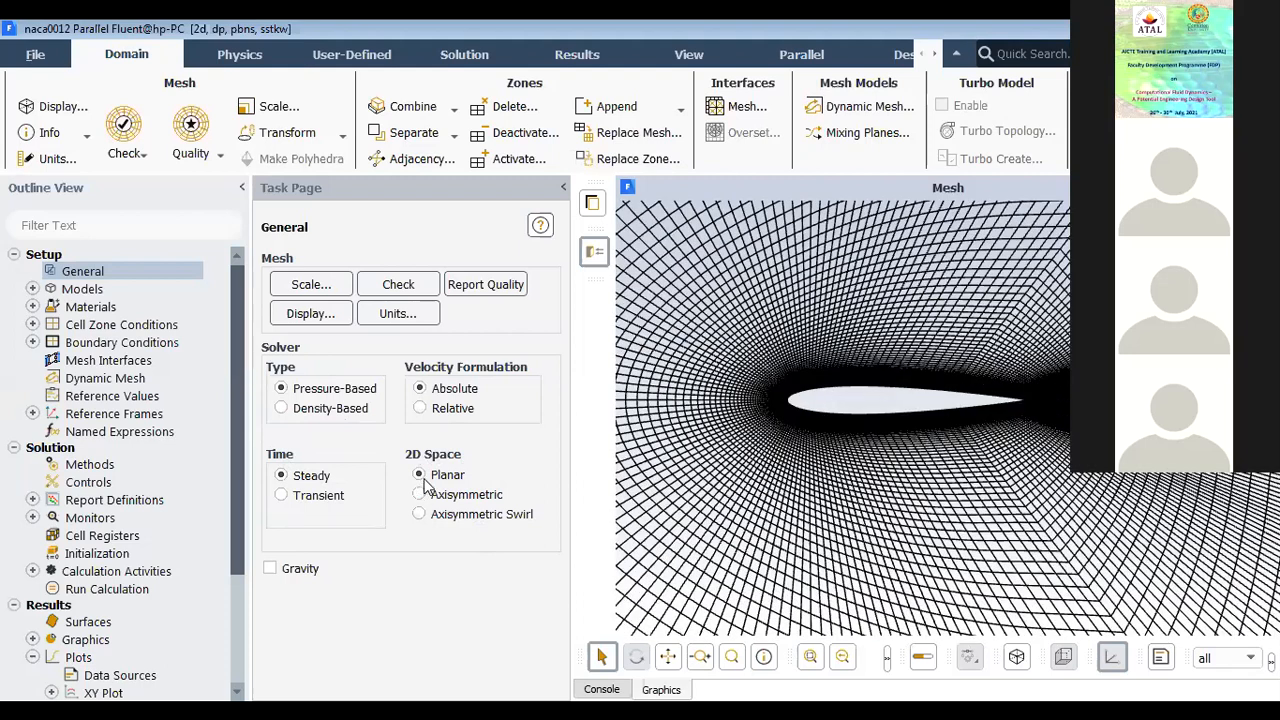
Step: Examine the full extent of the C-shaped mesh domain around the airfoil
{"action": "scroll", "coordinate": [828, 378], "scroll_direction": "down", "scroll_amount": 3}
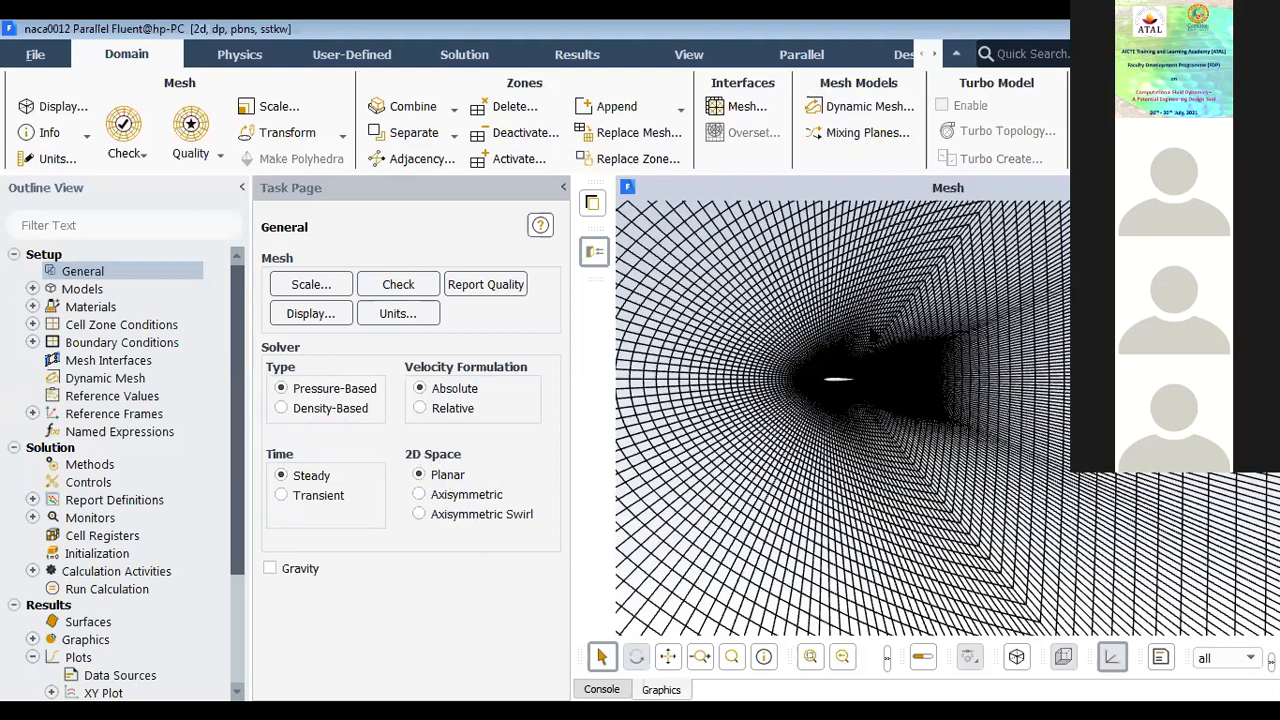
{"action": "scroll", "coordinate": [751, 410], "scroll_direction": "down", "scroll_amount": 5}
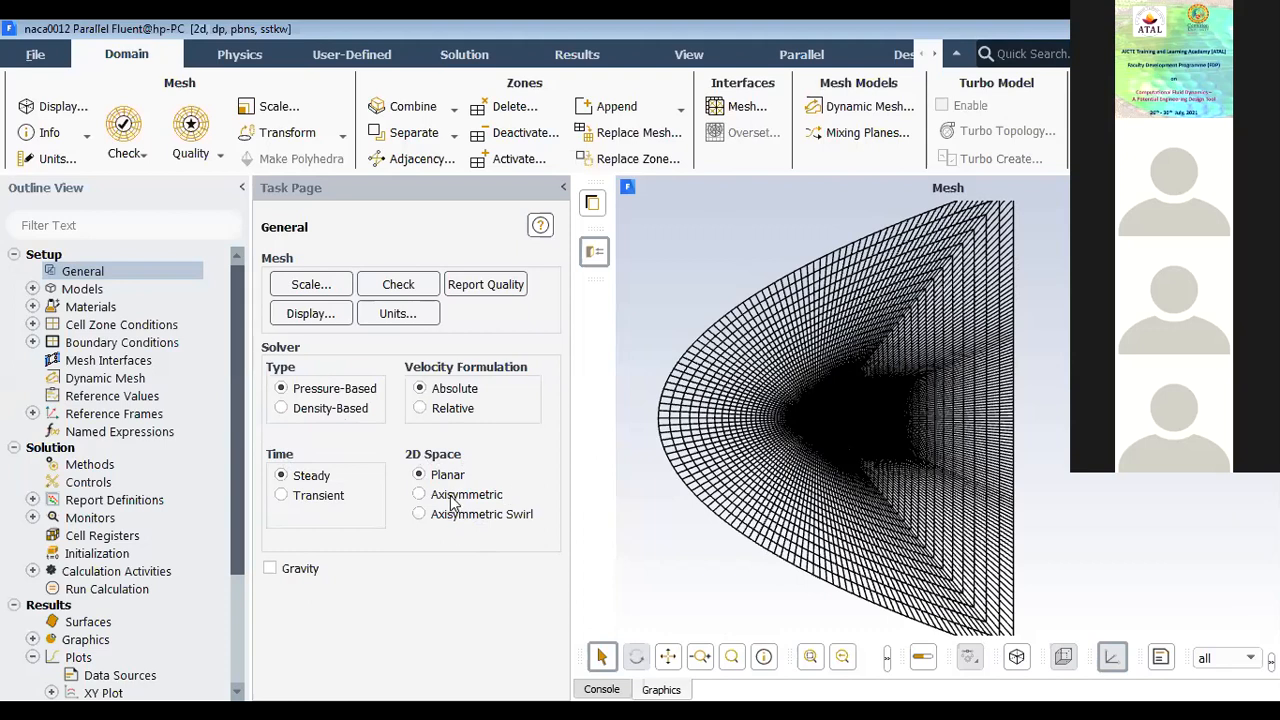
{"action": "scroll", "coordinate": [896, 411], "scroll_direction": "down", "scroll_amount": 3}
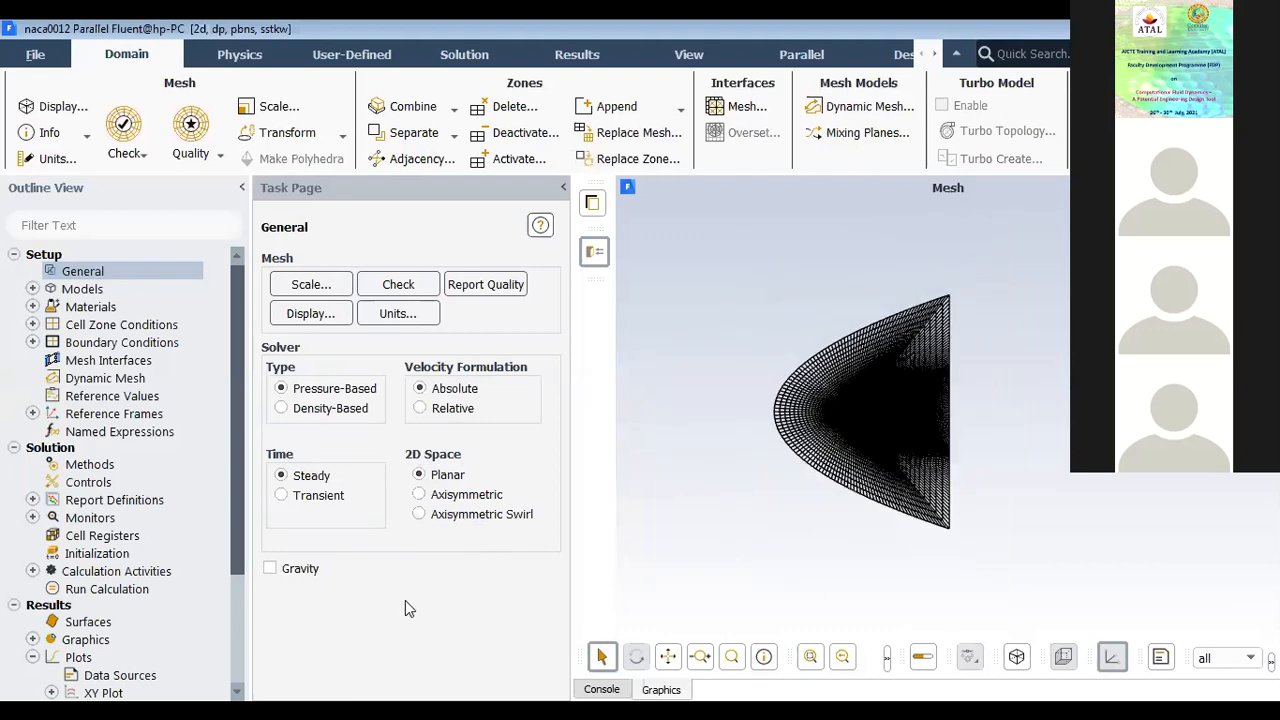
Step: Enable gravity to review its acceleration components, switch it off again and fit the mesh in view
{"action": "left_click", "coordinate": [305, 570]}
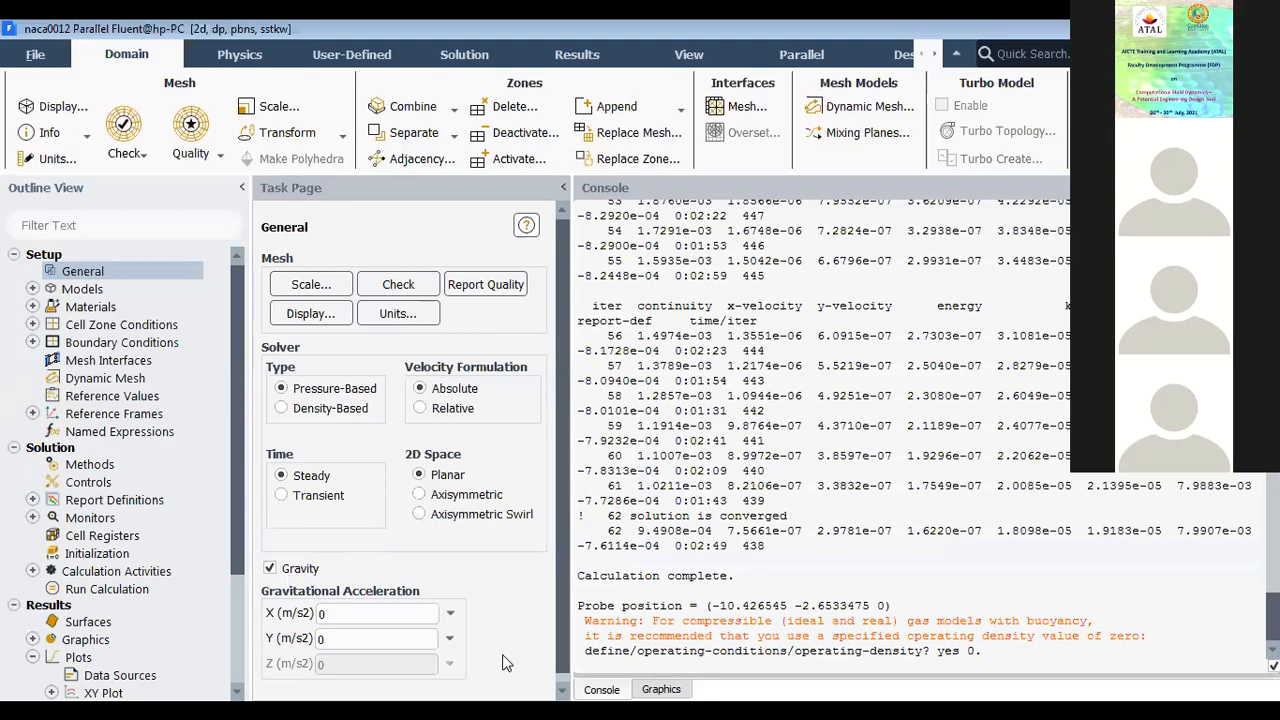
{"action": "left_click", "coordinate": [661, 689]}
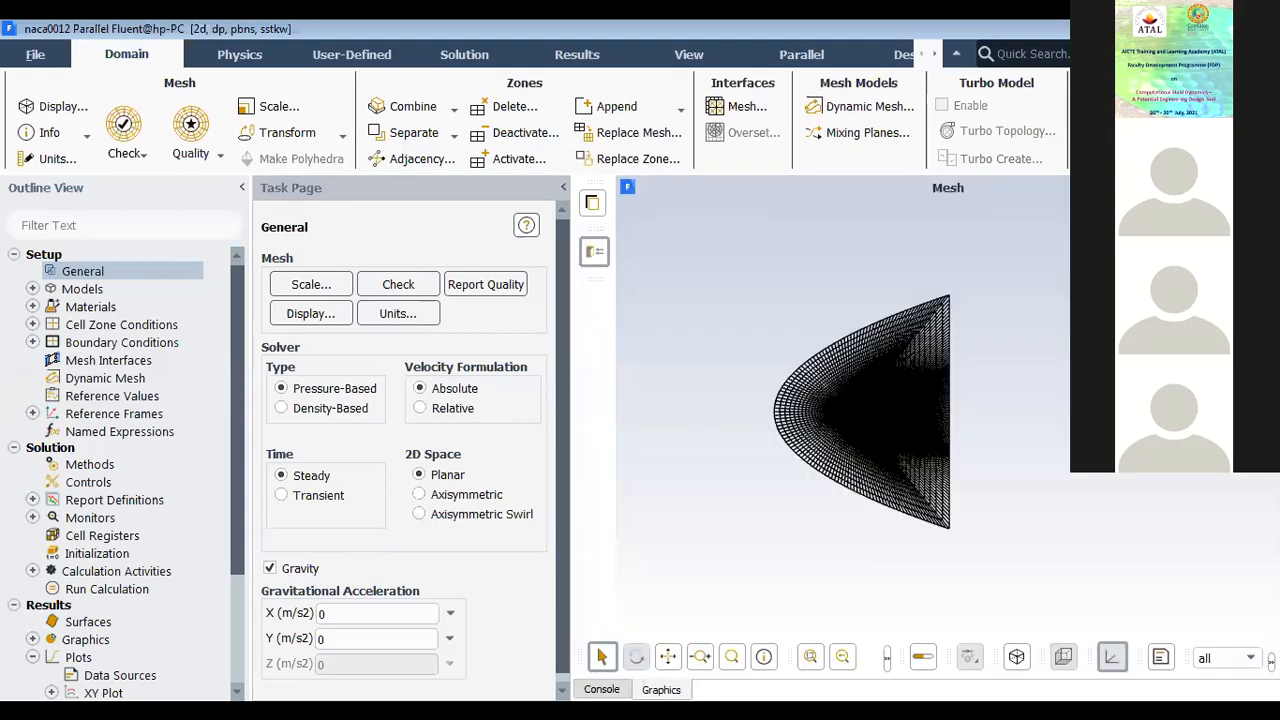
{"action": "left_click", "coordinate": [300, 568]}
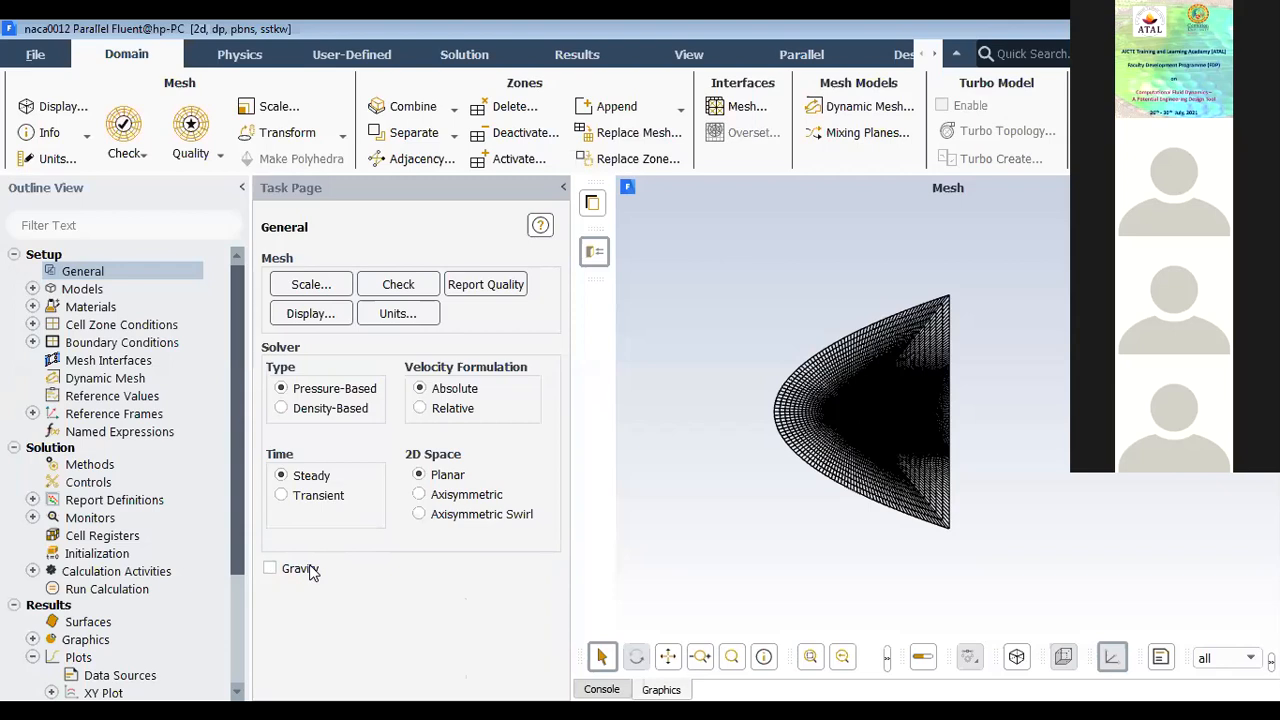
{"action": "left_click", "coordinate": [813, 657]}
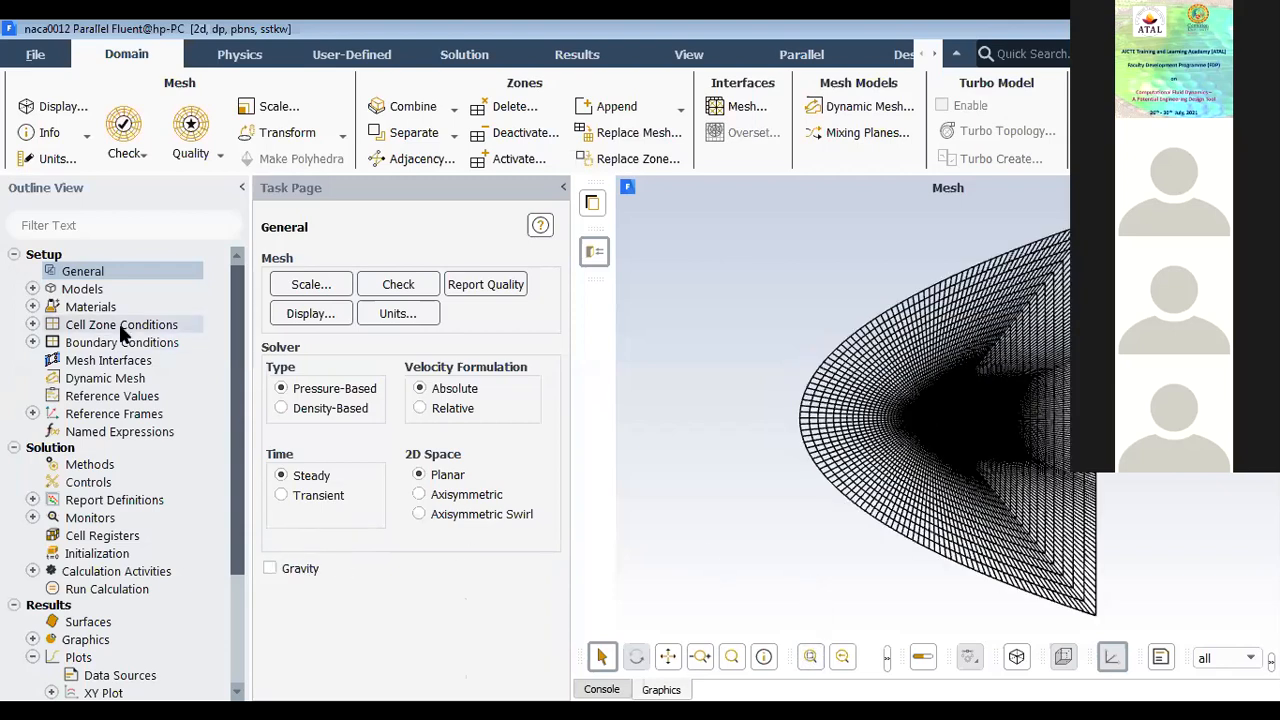
Step: Review the viscous model settings for the SST k-omega turbulence model and accept them as they are
{"action": "left_click", "coordinate": [32, 289]}
{"action": "double_click", "coordinate": [80, 290]}
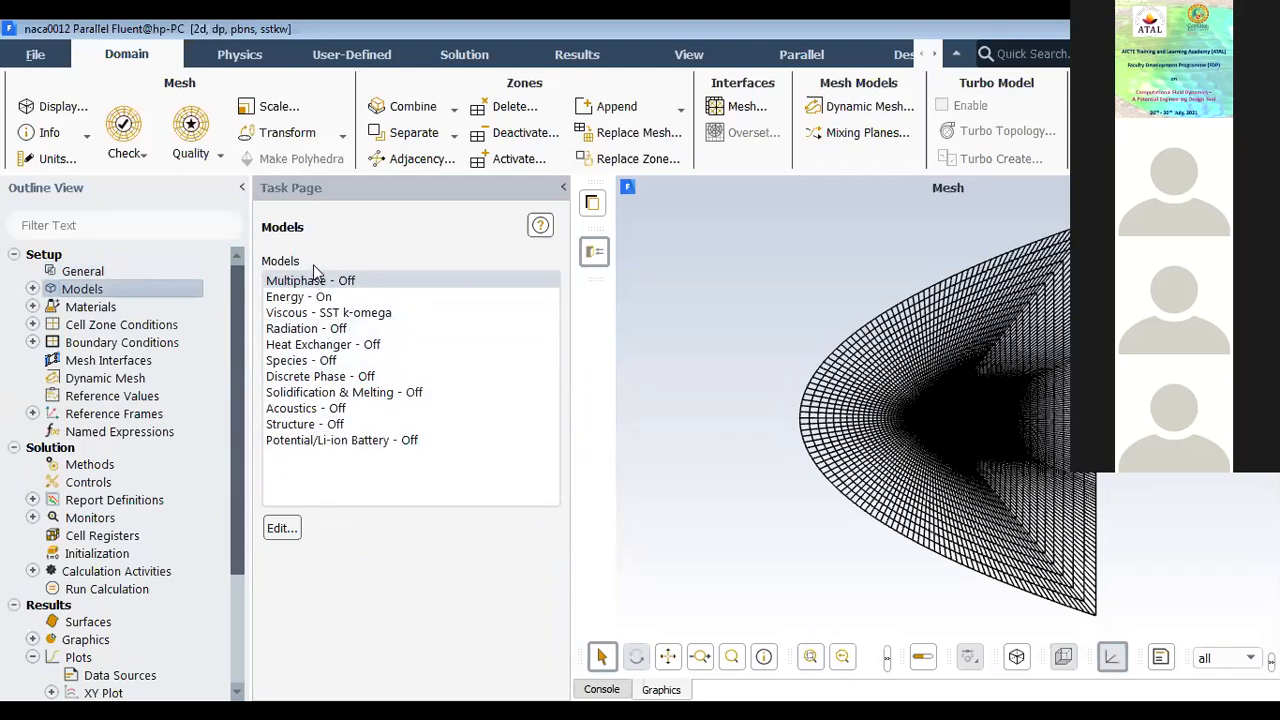
{"action": "left_click", "coordinate": [335, 313]}
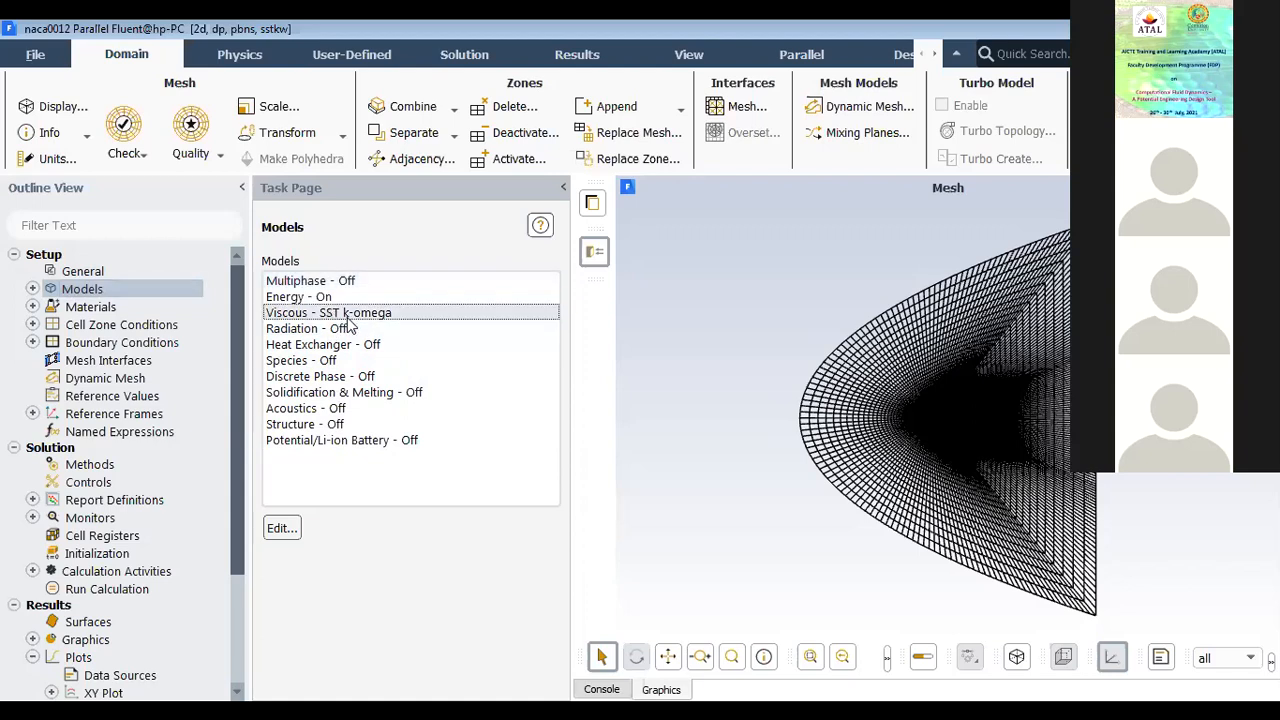
{"action": "left_click", "coordinate": [331, 313]}
{"action": "double_click", "coordinate": [333, 313]}
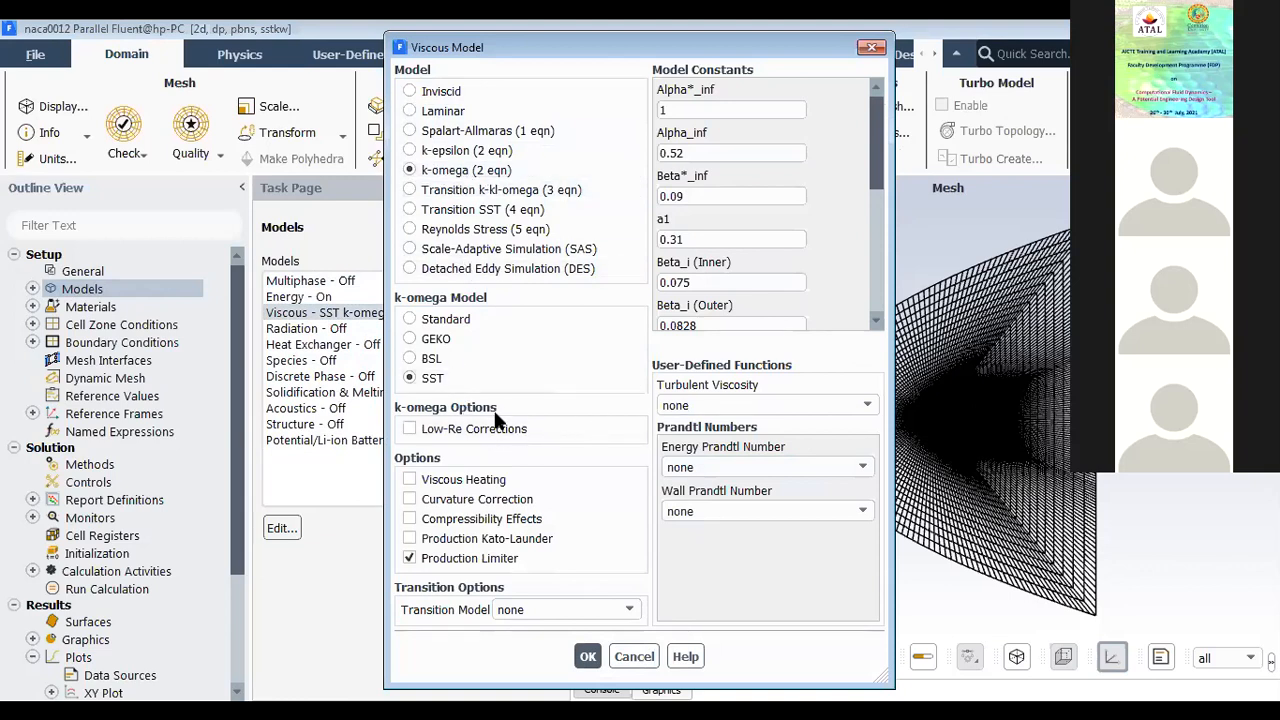
{"action": "left_click", "coordinate": [587, 657]}
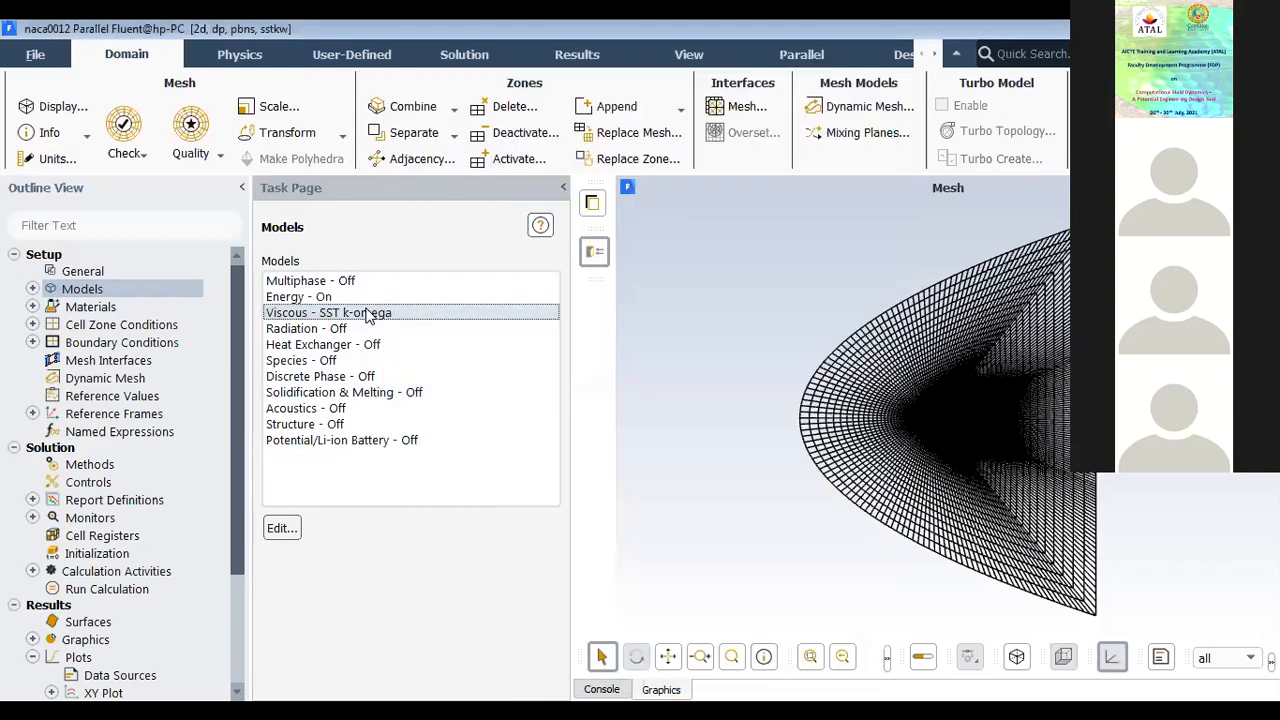
Step: Look through the other available physics models, from Energy and Radiation to Acoustics and Structure, and return to the Viscous model
{"action": "left_click", "coordinate": [310, 300]}
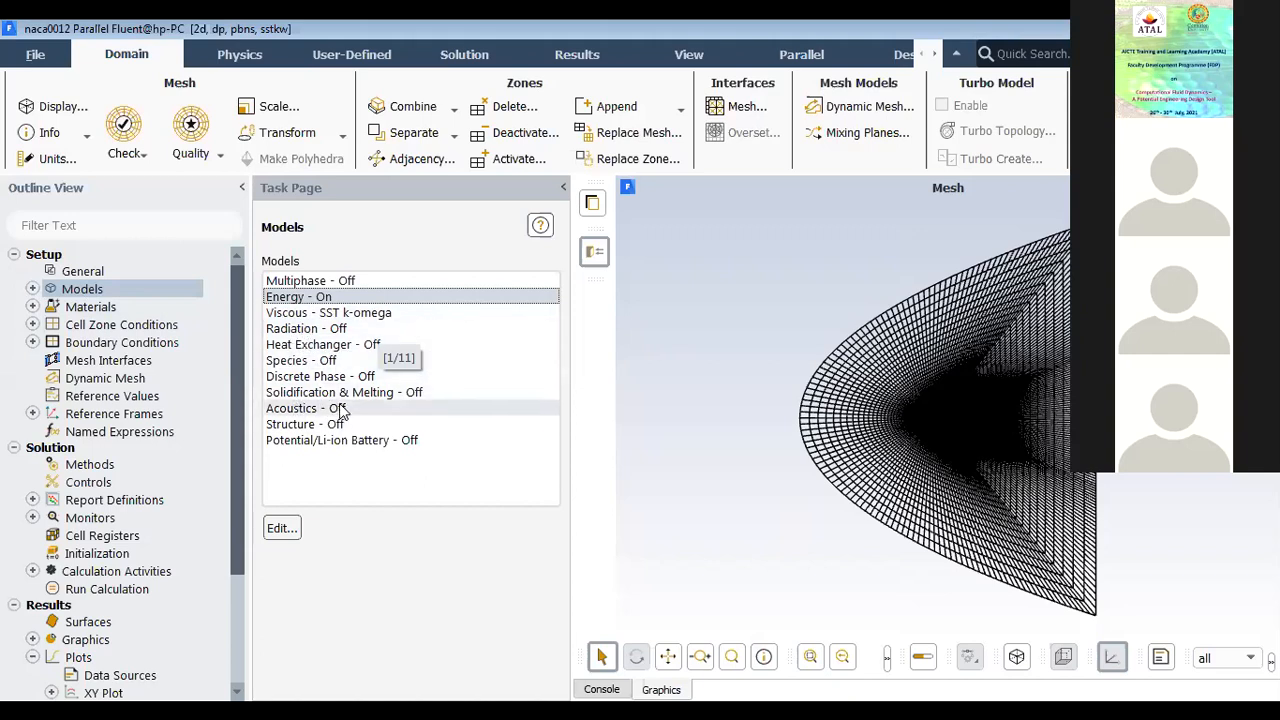
{"action": "left_click", "coordinate": [308, 330]}
{"action": "left_click", "coordinate": [307, 345]}
{"action": "left_click", "coordinate": [307, 361]}
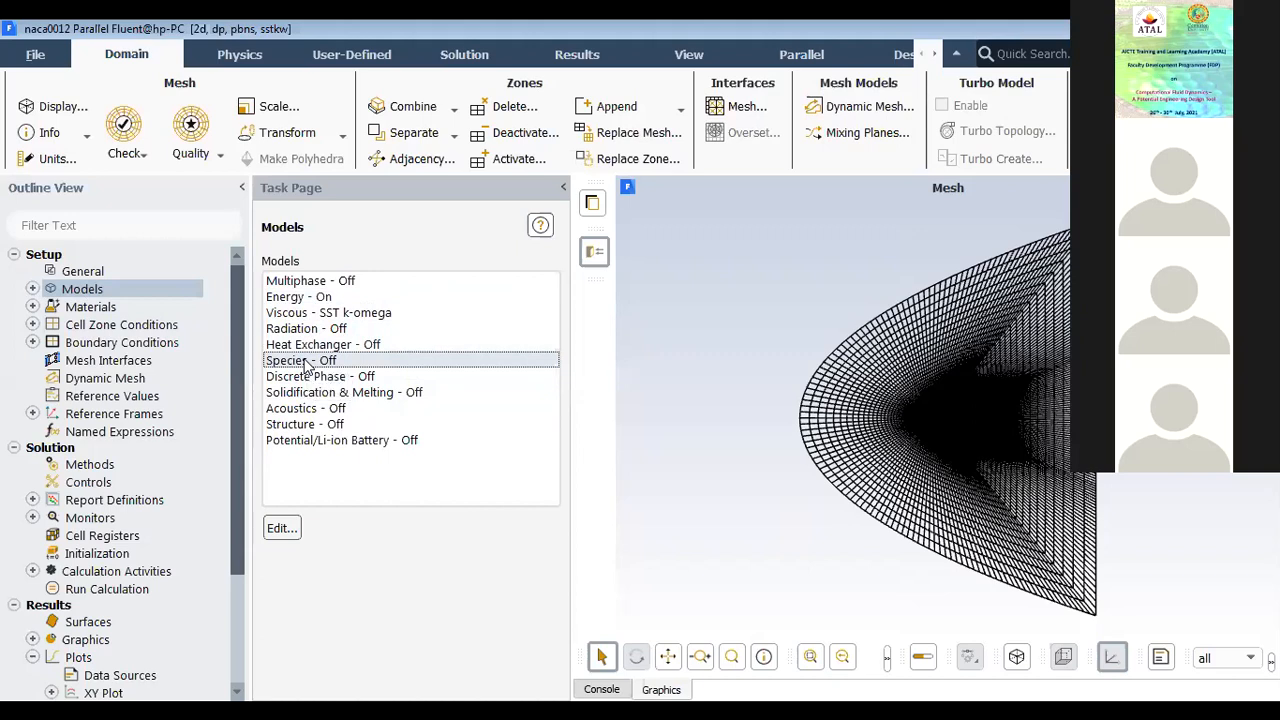
{"action": "left_click", "coordinate": [322, 380]}
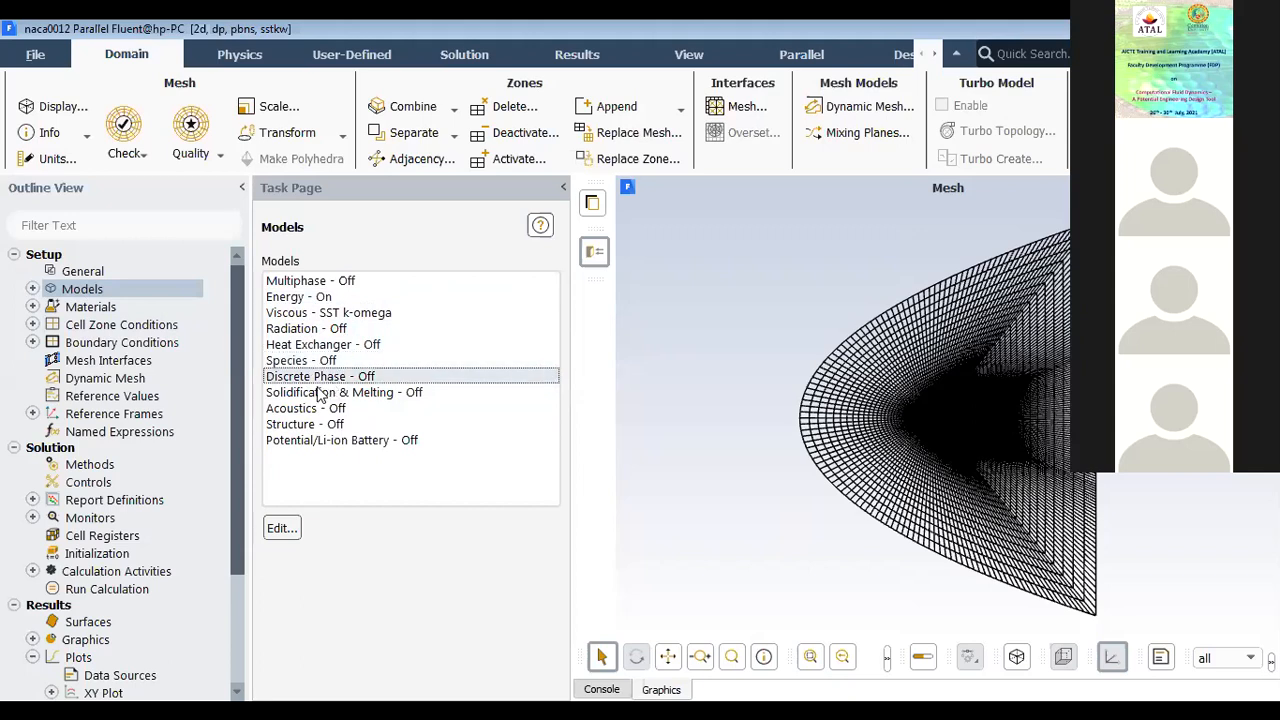
{"action": "left_click", "coordinate": [319, 405]}
{"action": "left_click", "coordinate": [324, 396]}
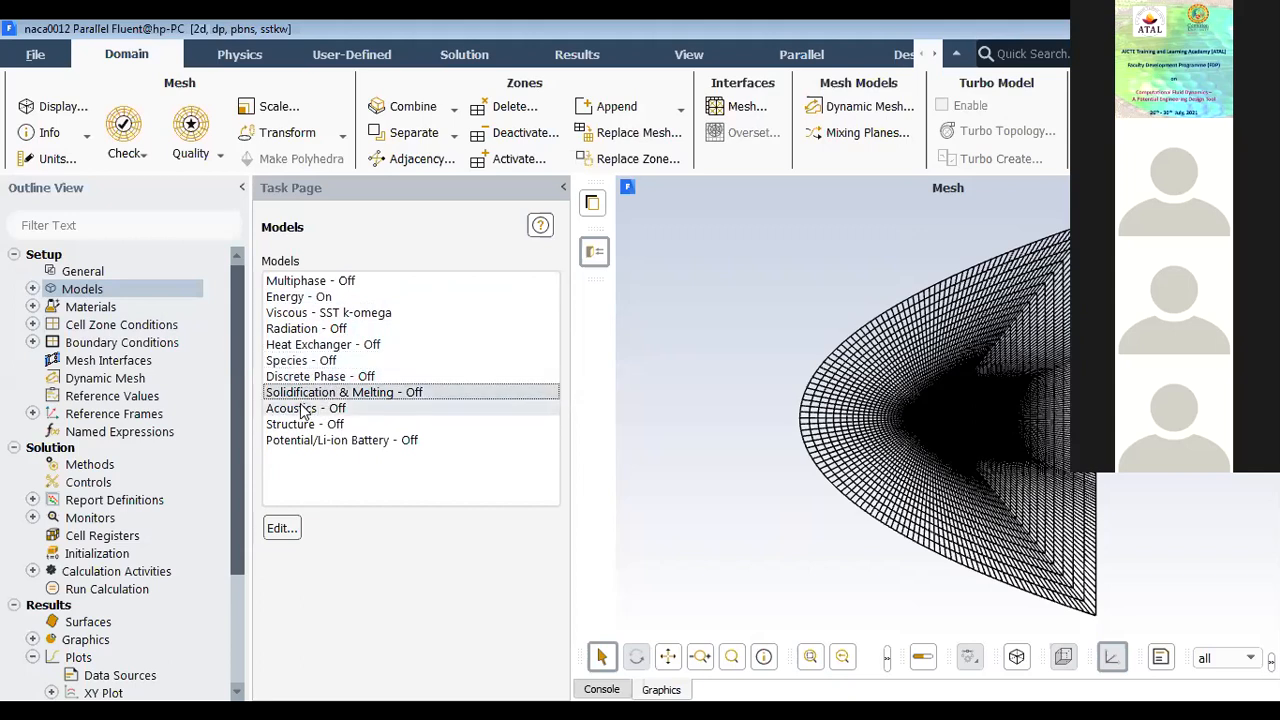
{"action": "left_click", "coordinate": [300, 405]}
{"action": "left_click", "coordinate": [286, 427]}
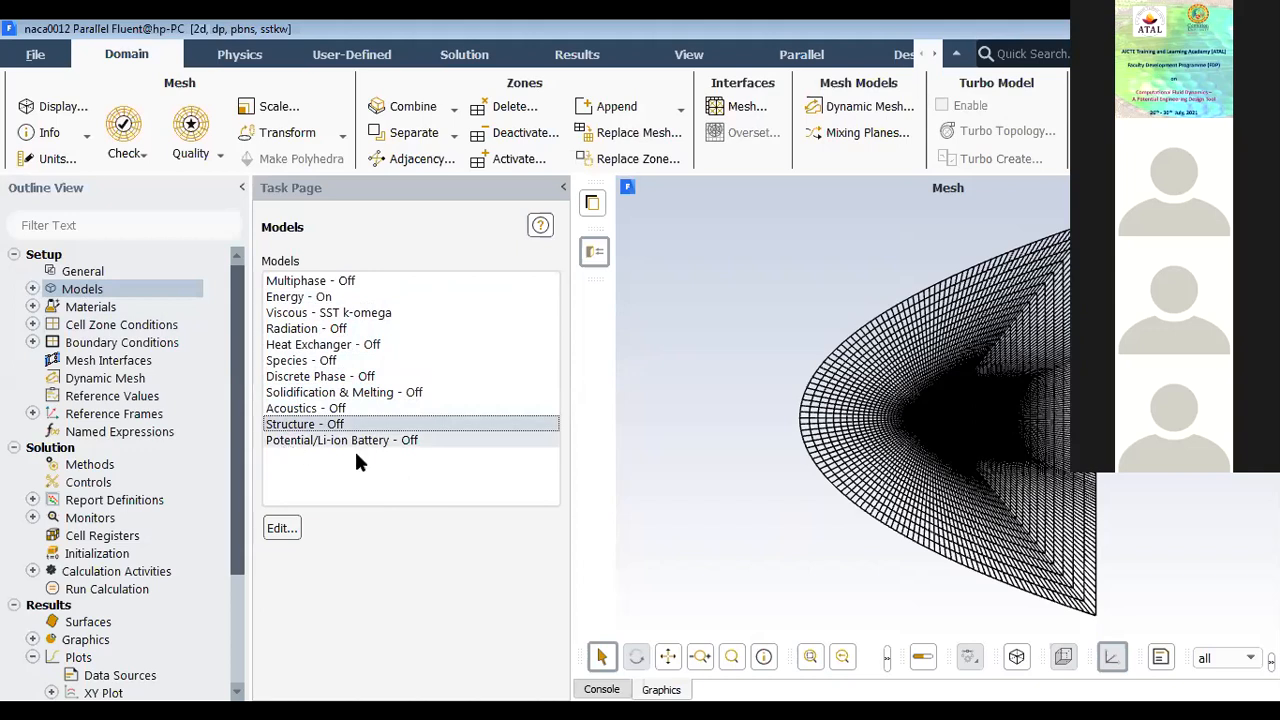
{"action": "left_click", "coordinate": [340, 526]}
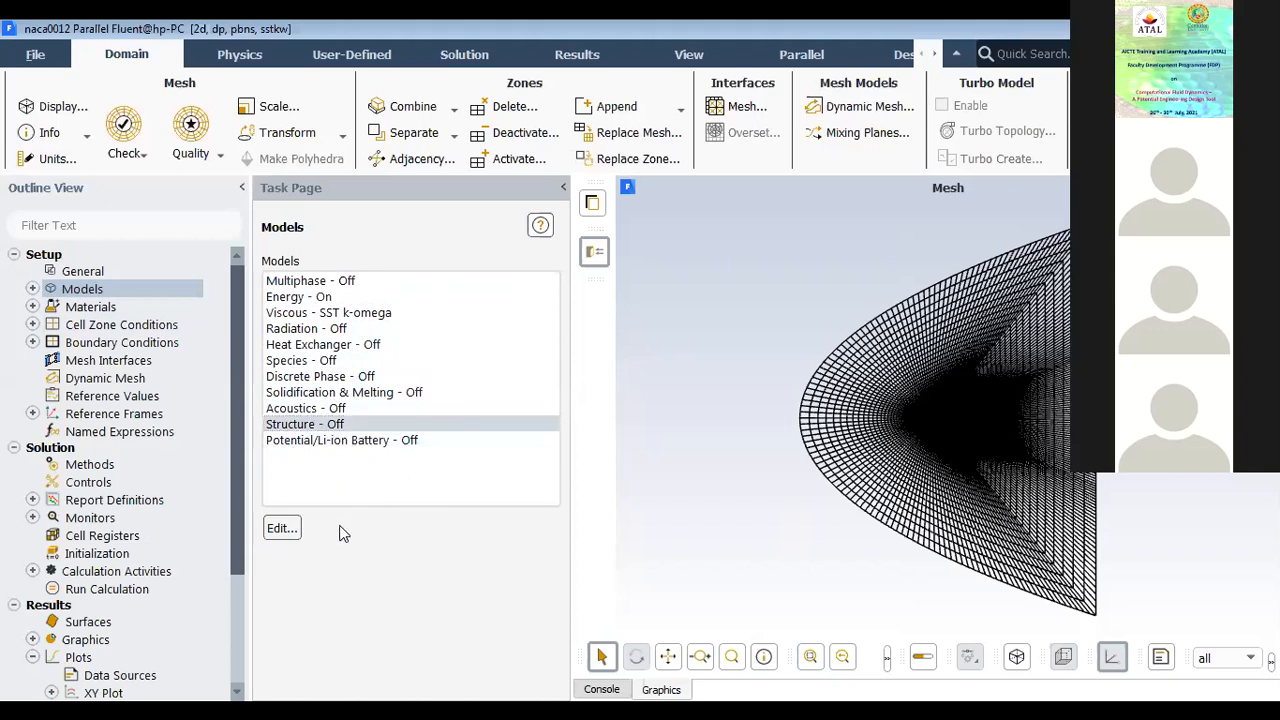
{"action": "left_click", "coordinate": [313, 318]}
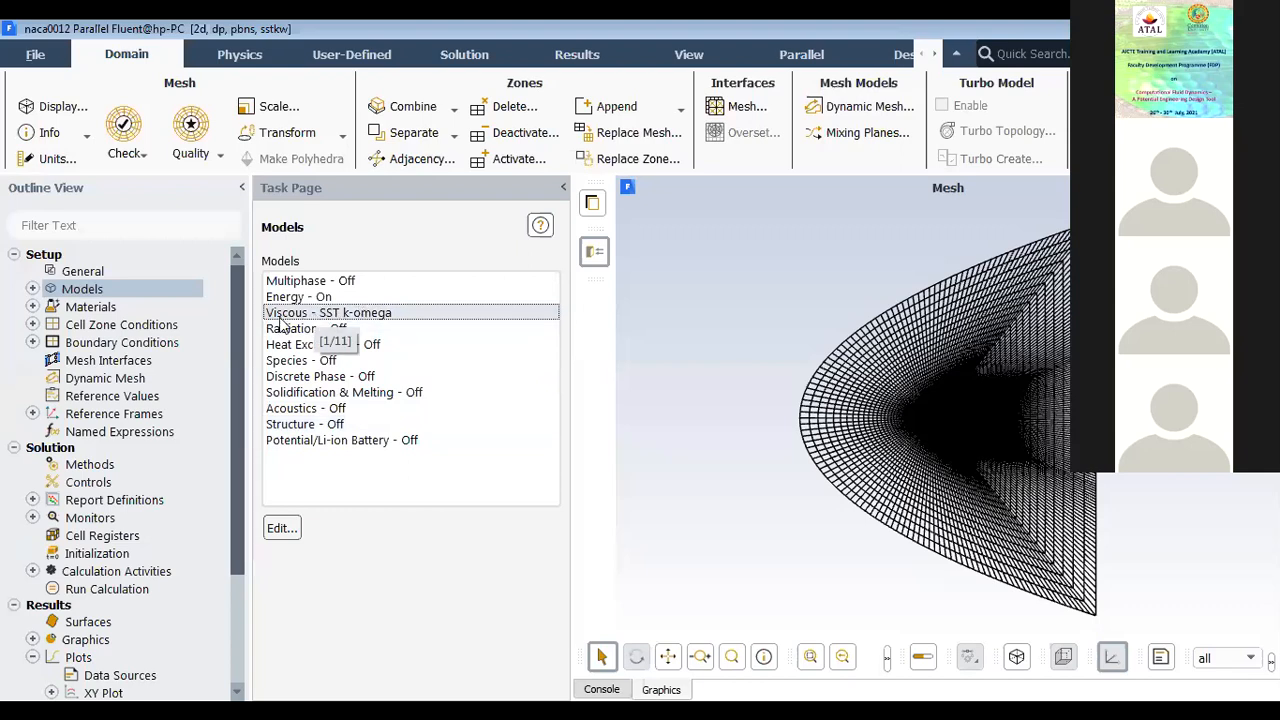
Step: Review the density, specific heat, thermal conductivity, viscosity and molecular weight definitions of the fluid material air
{"action": "left_click", "coordinate": [87, 312]}
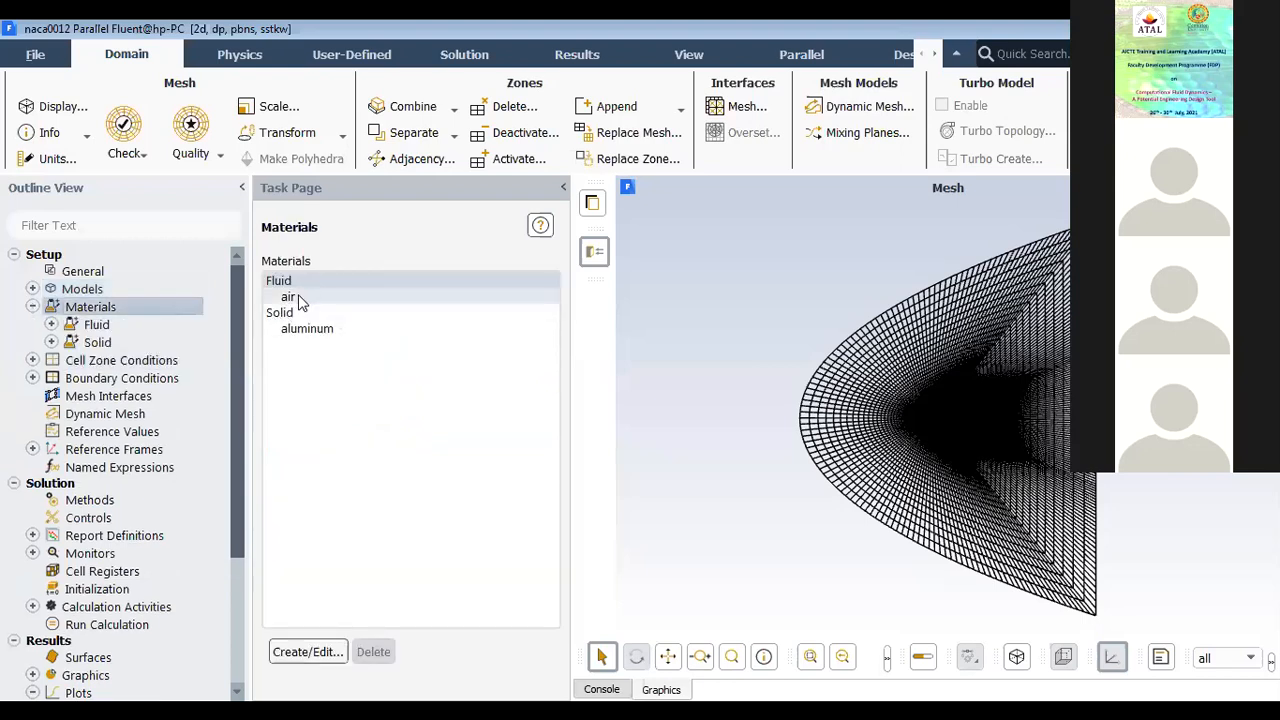
{"action": "left_click", "coordinate": [288, 297]}
{"action": "double_click", "coordinate": [392, 300]}
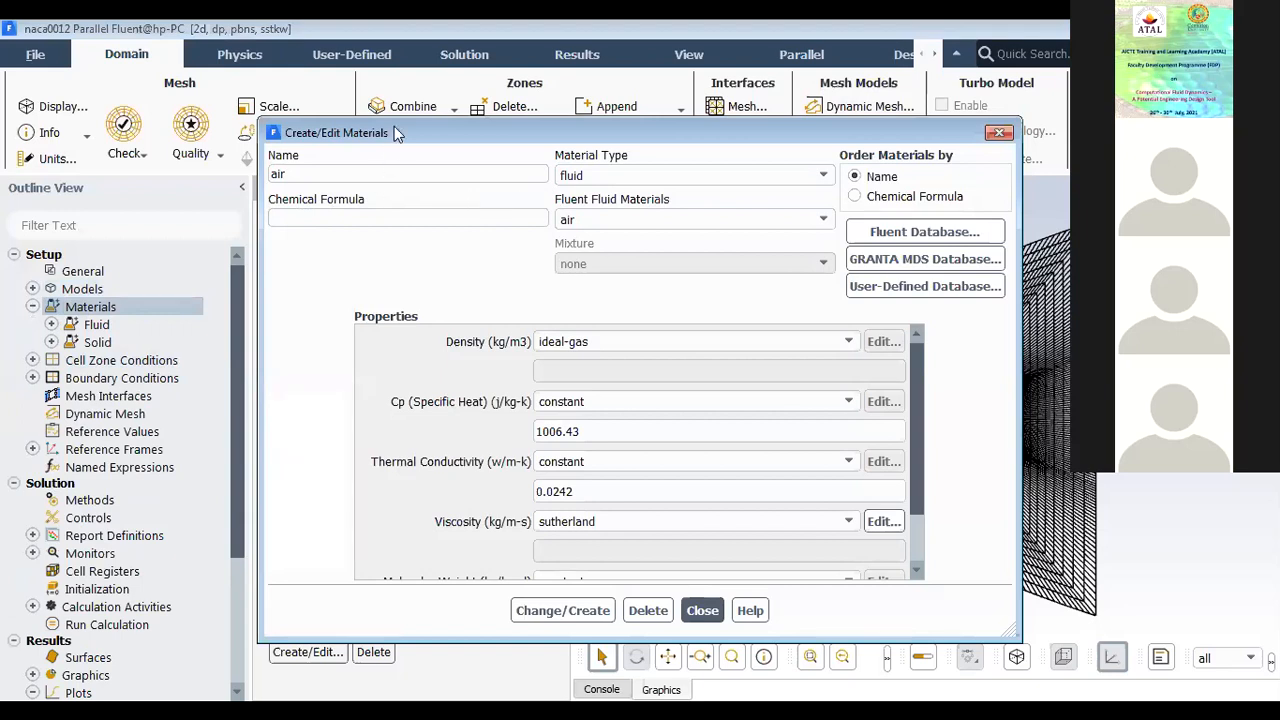
{"action": "left_click_drag", "start_coordinate": [394, 130], "coordinate": [382, 178]}
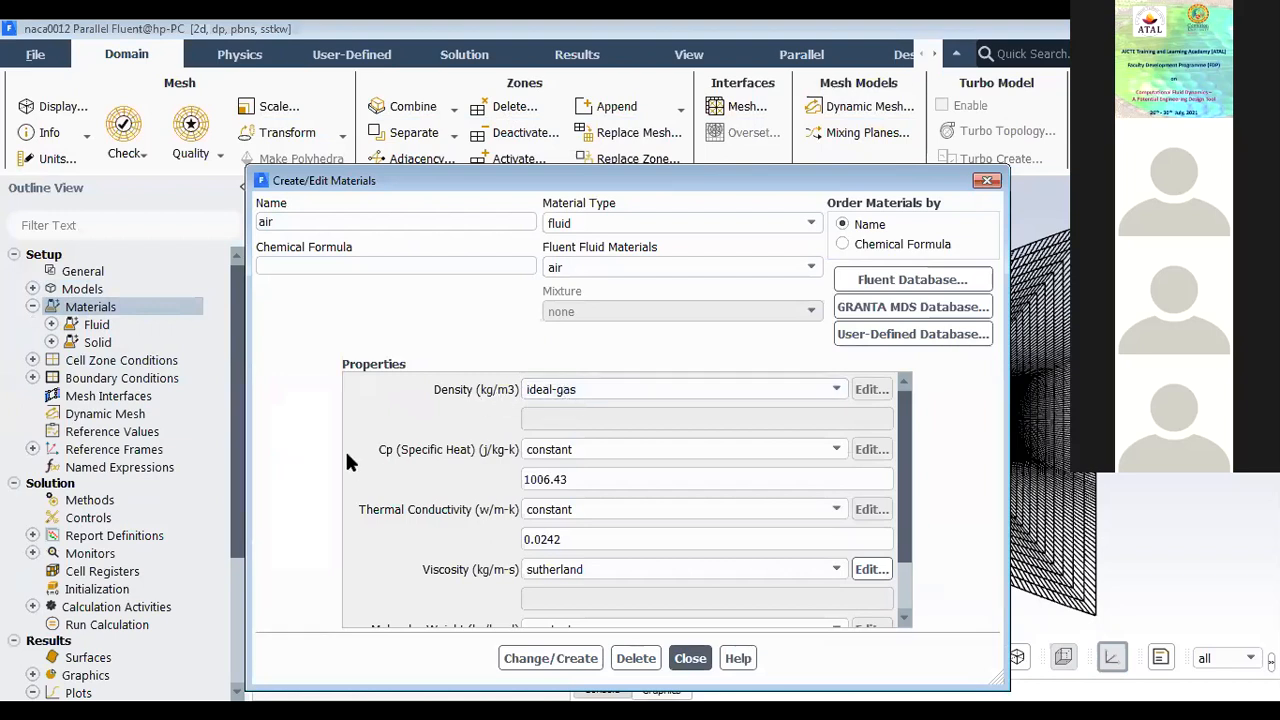
{"action": "scroll", "coordinate": [440, 430], "scroll_direction": "down", "scroll_amount": 1}
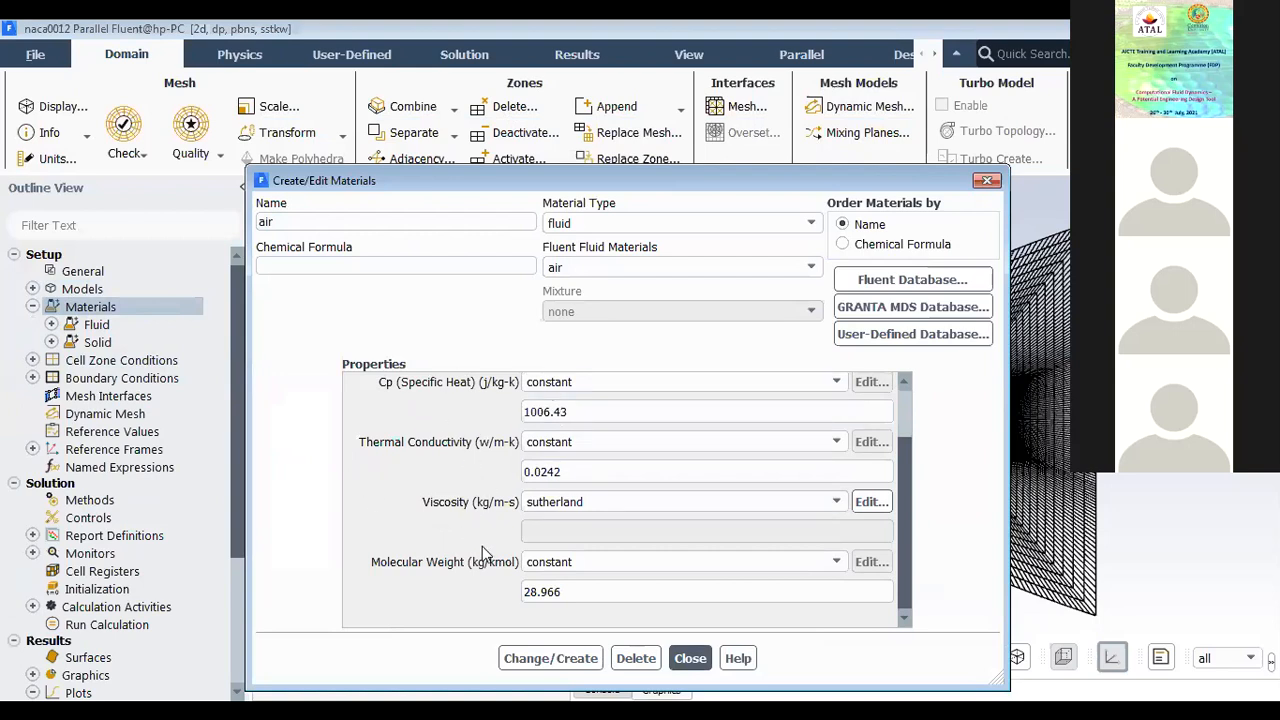
{"action": "left_click", "coordinate": [688, 659]}
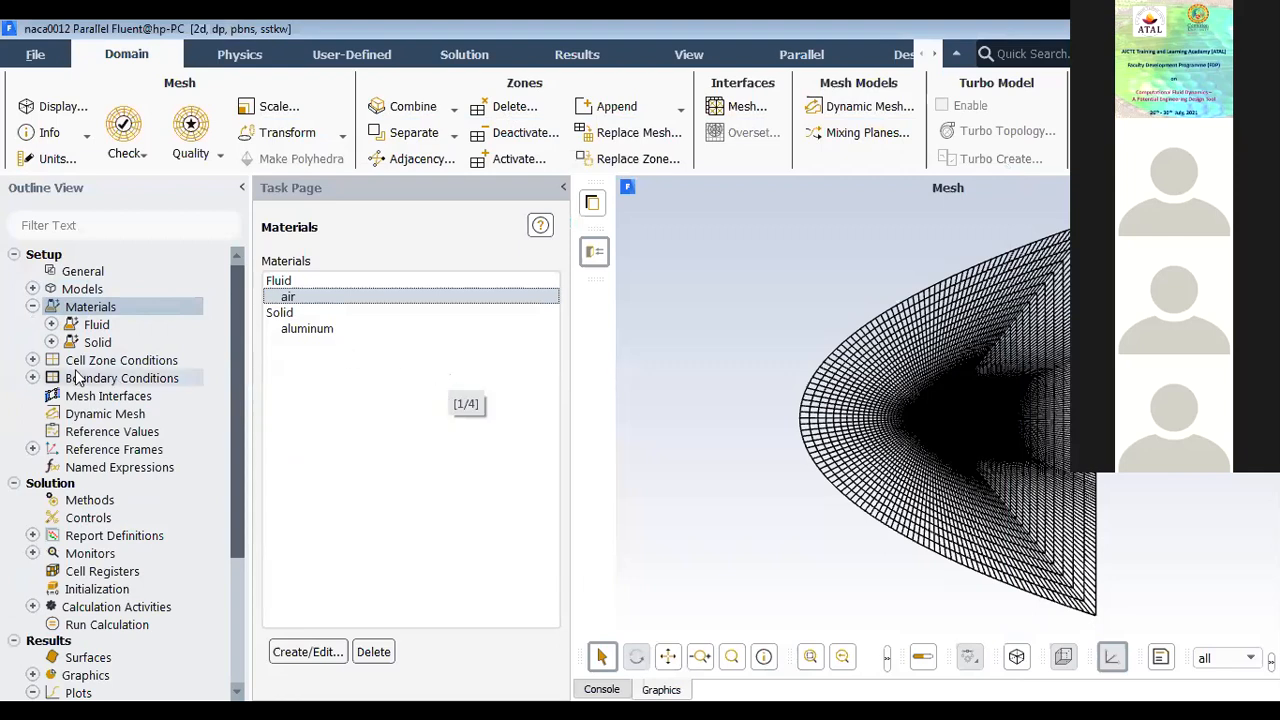
{"action": "left_click", "coordinate": [33, 307]}
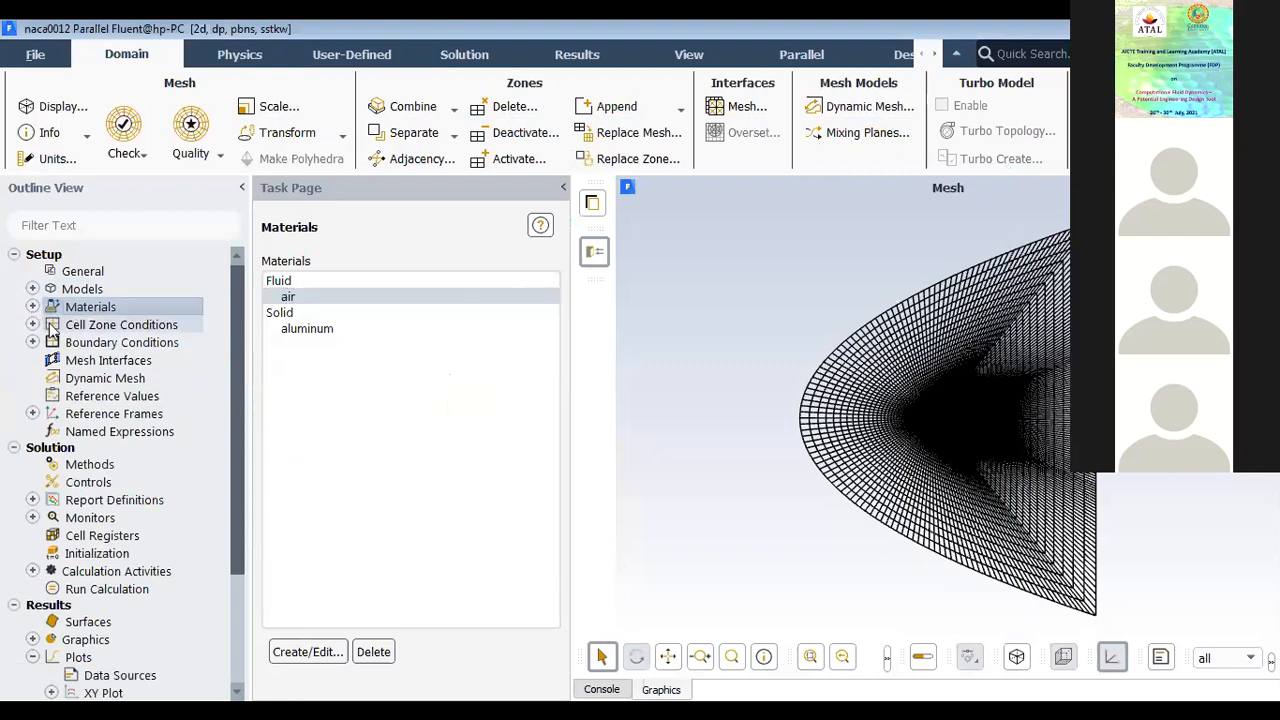
Step: Look through the boundary types available for the farfield zone and select pressure-far-field
{"action": "double_click", "coordinate": [100, 343]}
{"action": "left_click", "coordinate": [294, 346]}
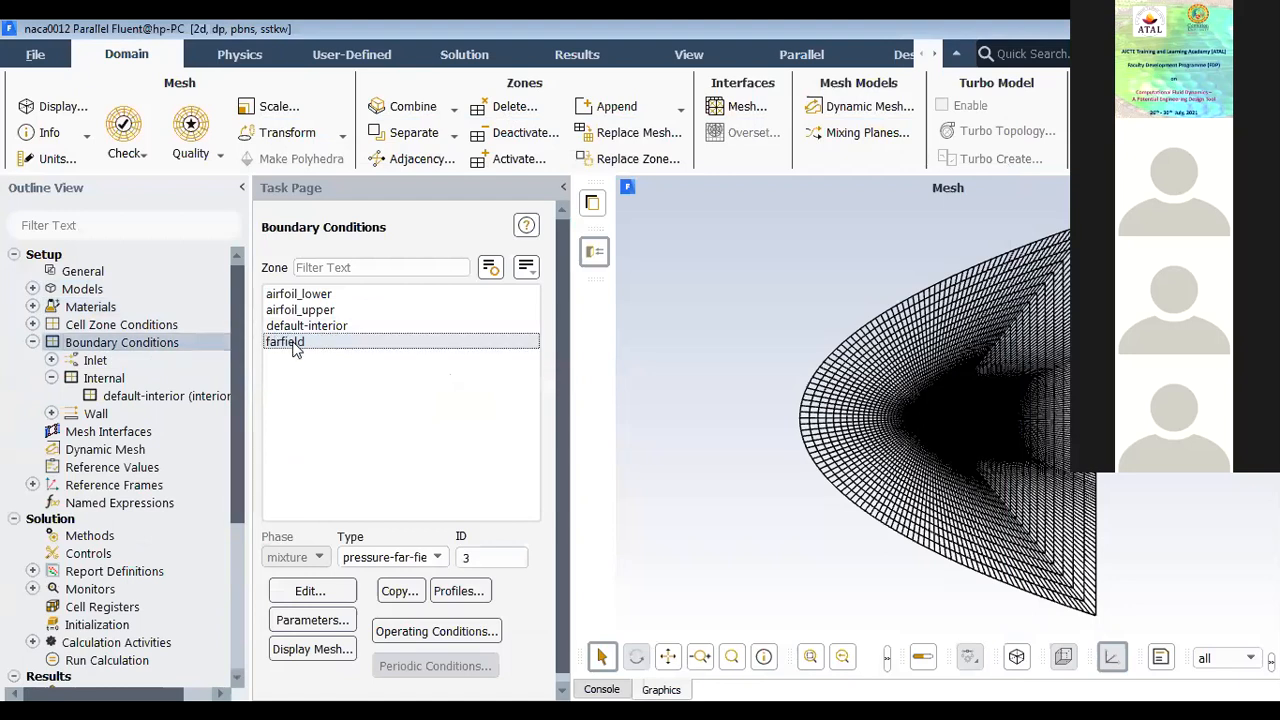
{"action": "double_click", "coordinate": [294, 346]}
{"action": "left_click", "coordinate": [640, 520]}
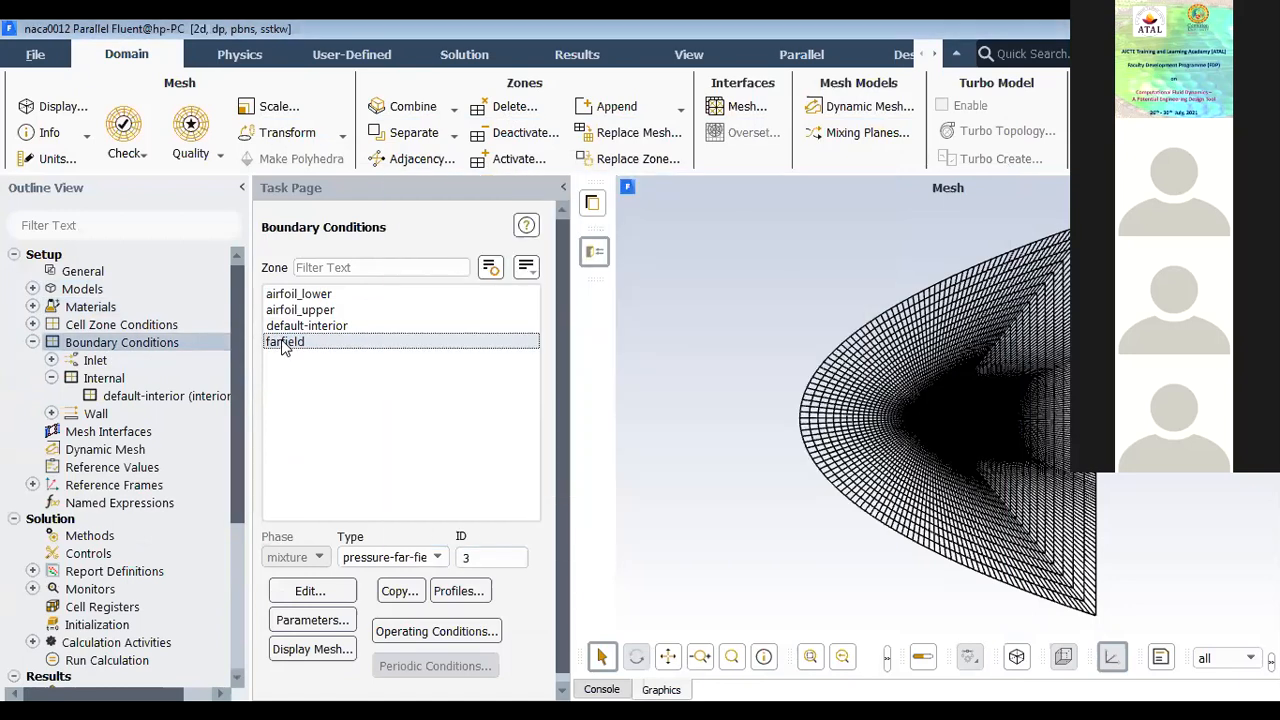
{"action": "left_click", "coordinate": [440, 558]}
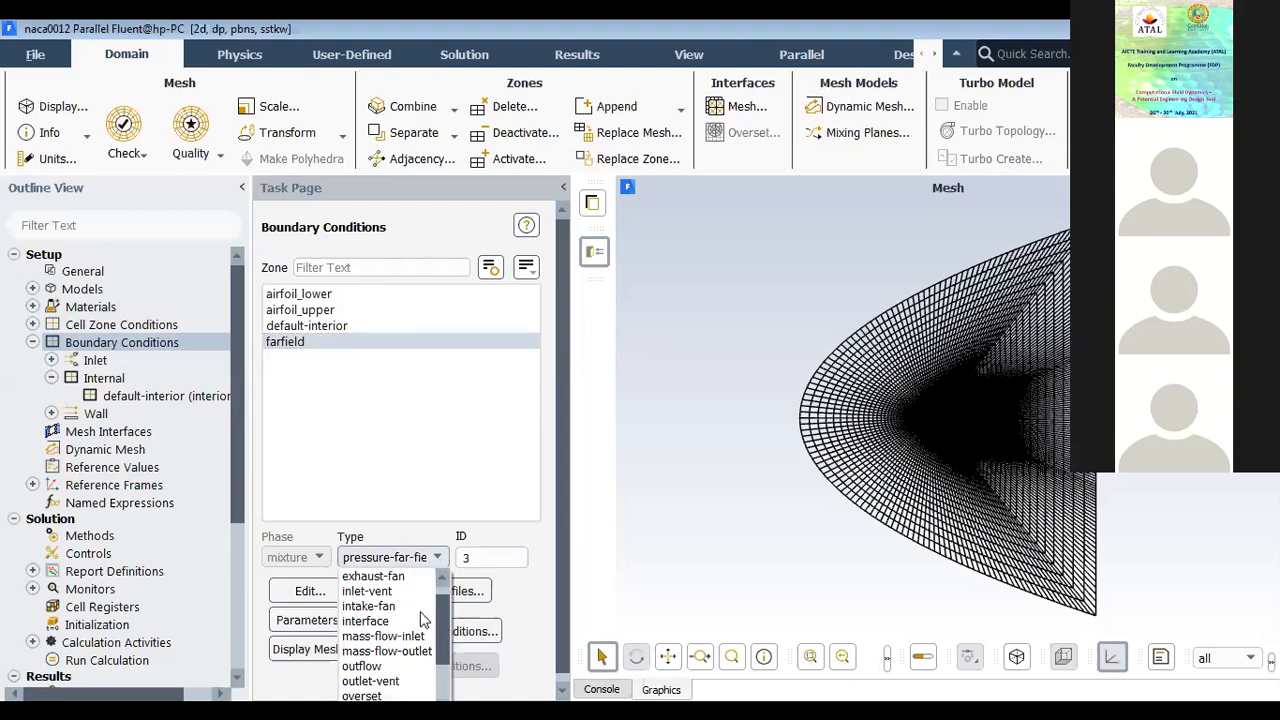
{"action": "scroll", "coordinate": [405, 665], "scroll_direction": "down", "scroll_amount": 1}
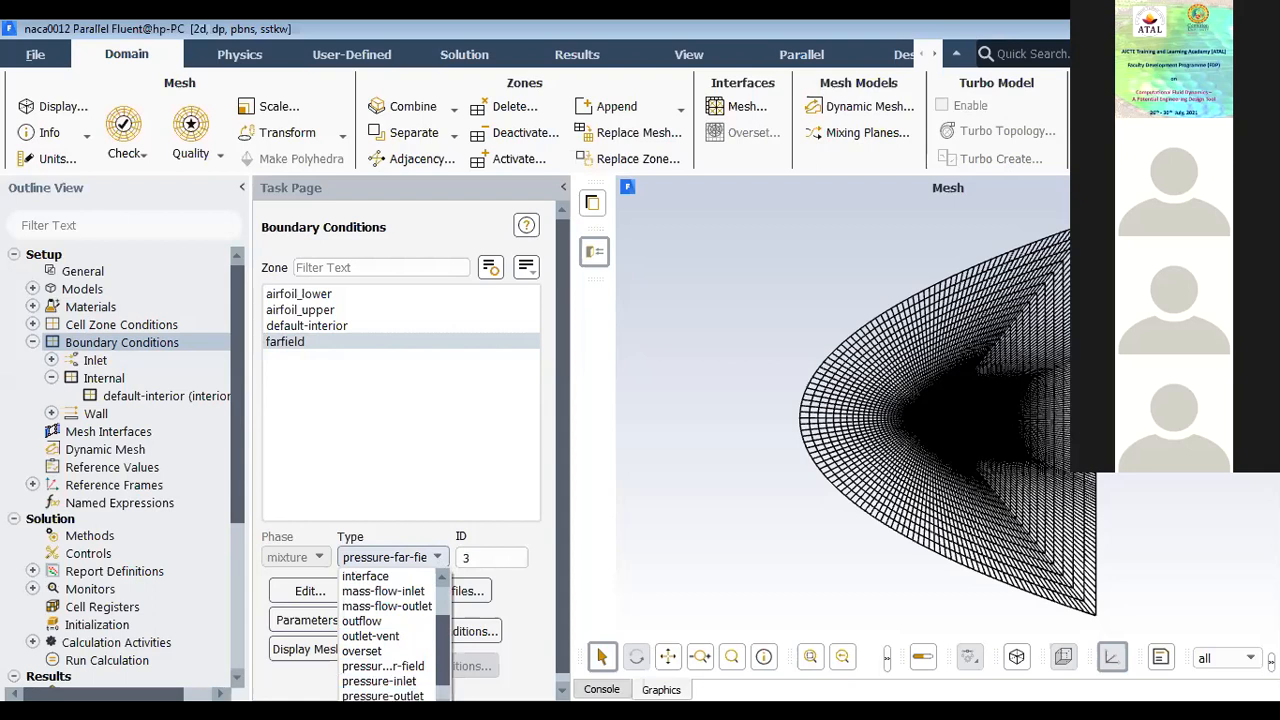
{"action": "scroll", "coordinate": [390, 630], "scroll_direction": "up", "scroll_amount": 2}
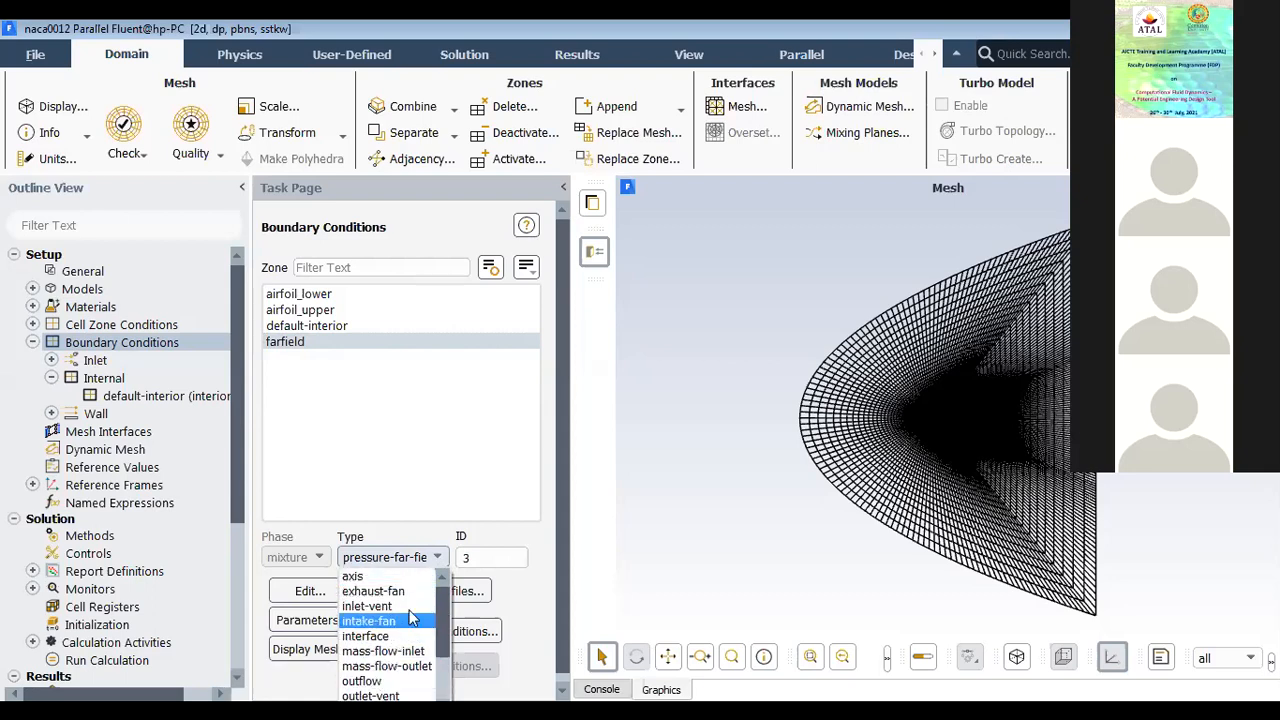
{"action": "scroll", "coordinate": [405, 610], "scroll_direction": "down", "scroll_amount": 2}
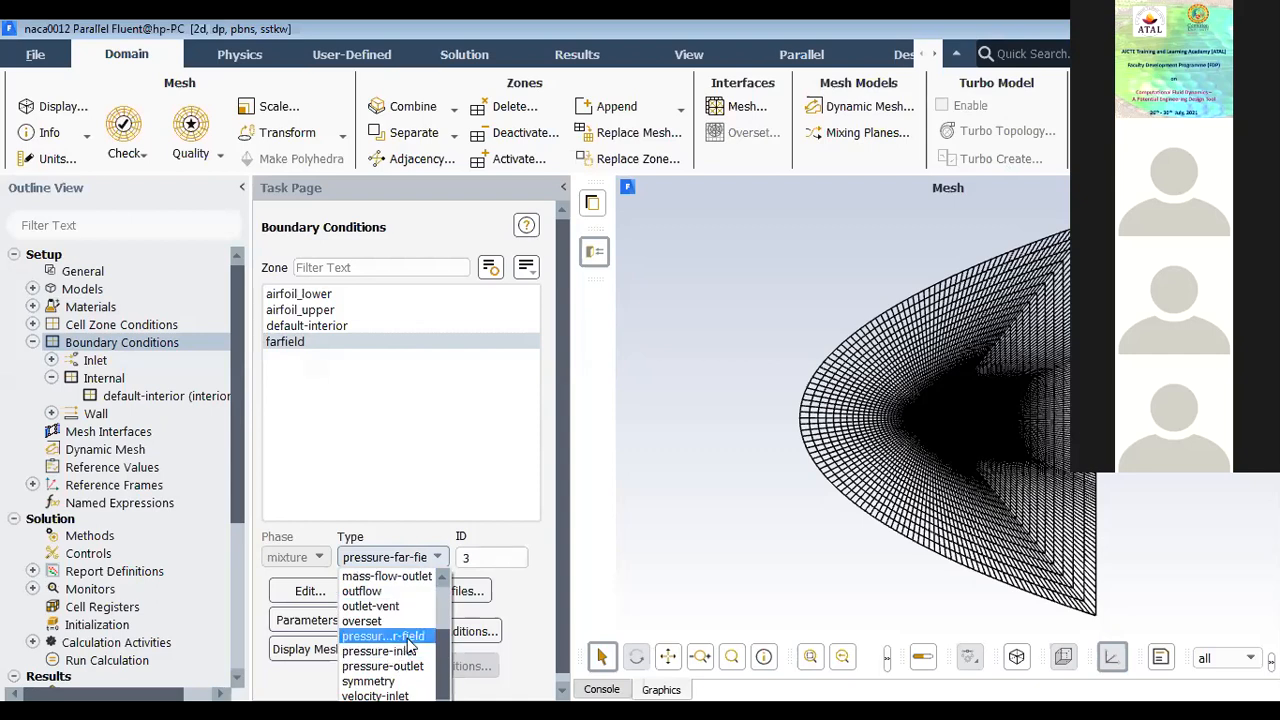
{"action": "left_click", "coordinate": [408, 638]}
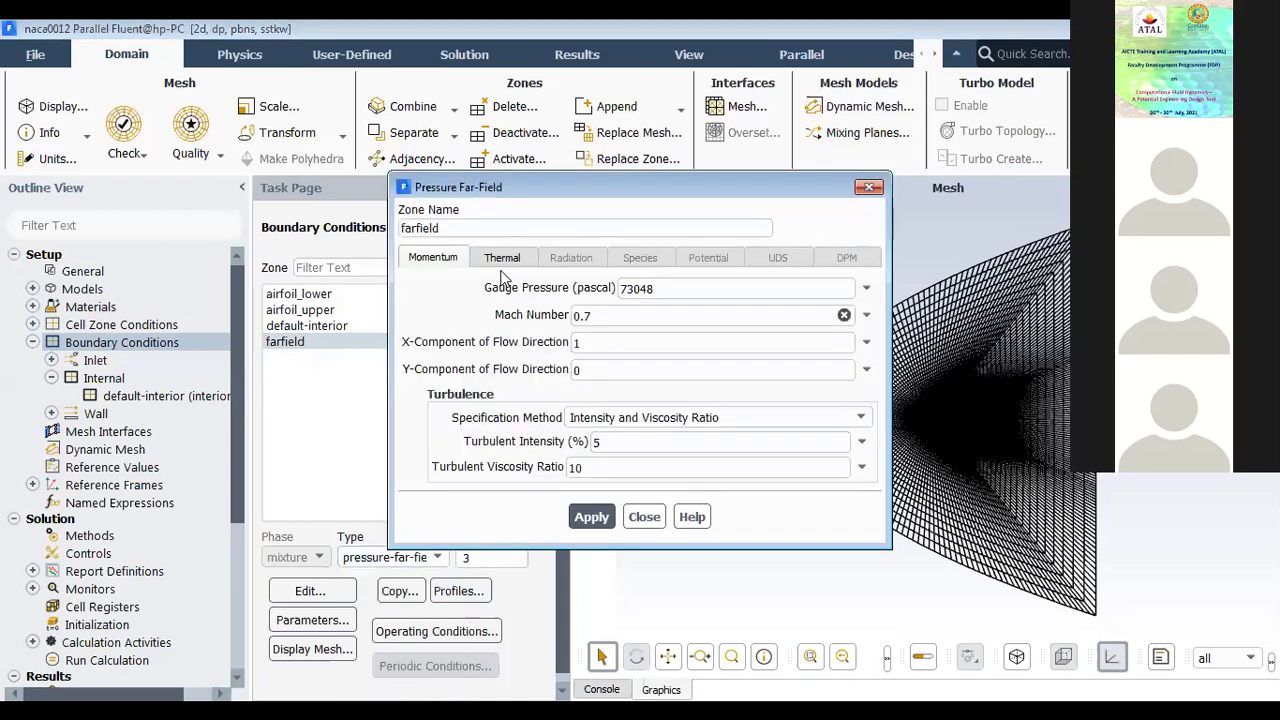
Step: Review the farfield zone's gauge pressure, Mach number, flow direction, turbulence and temperature settings
{"action": "left_click_drag", "start_coordinate": [517, 190], "coordinate": [614, 197]}
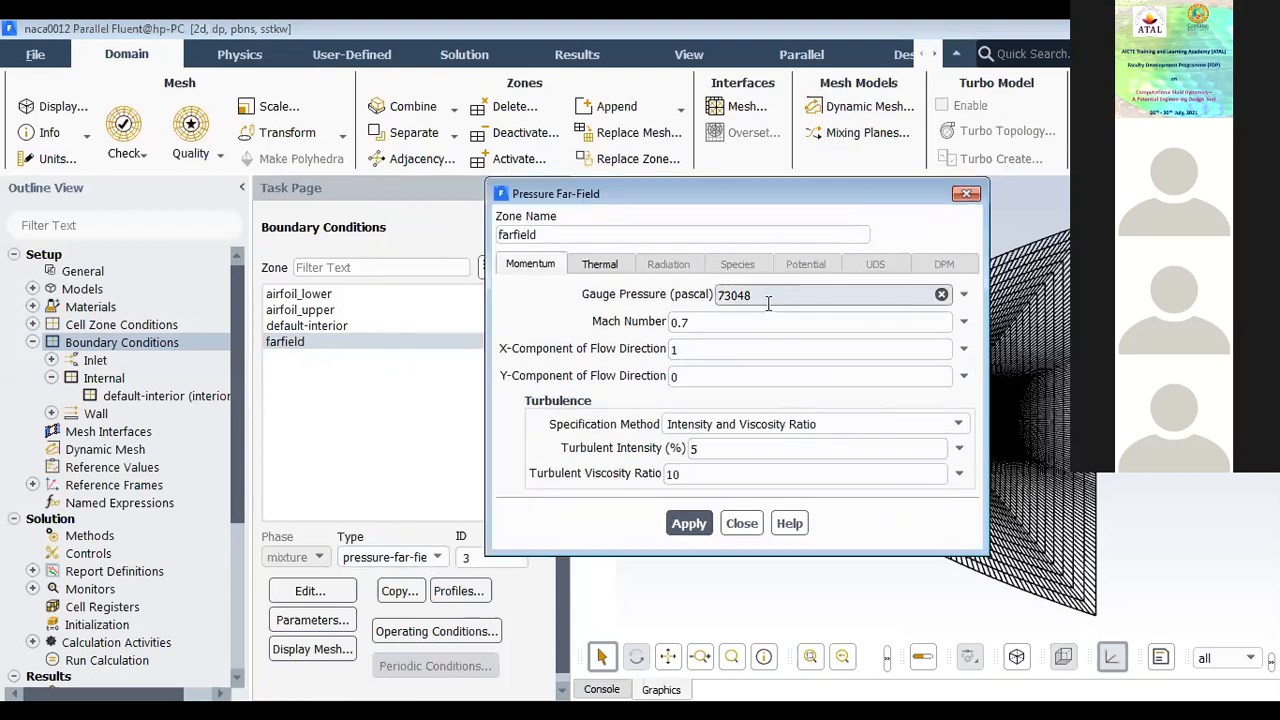
{"action": "left_click", "coordinate": [692, 322]}
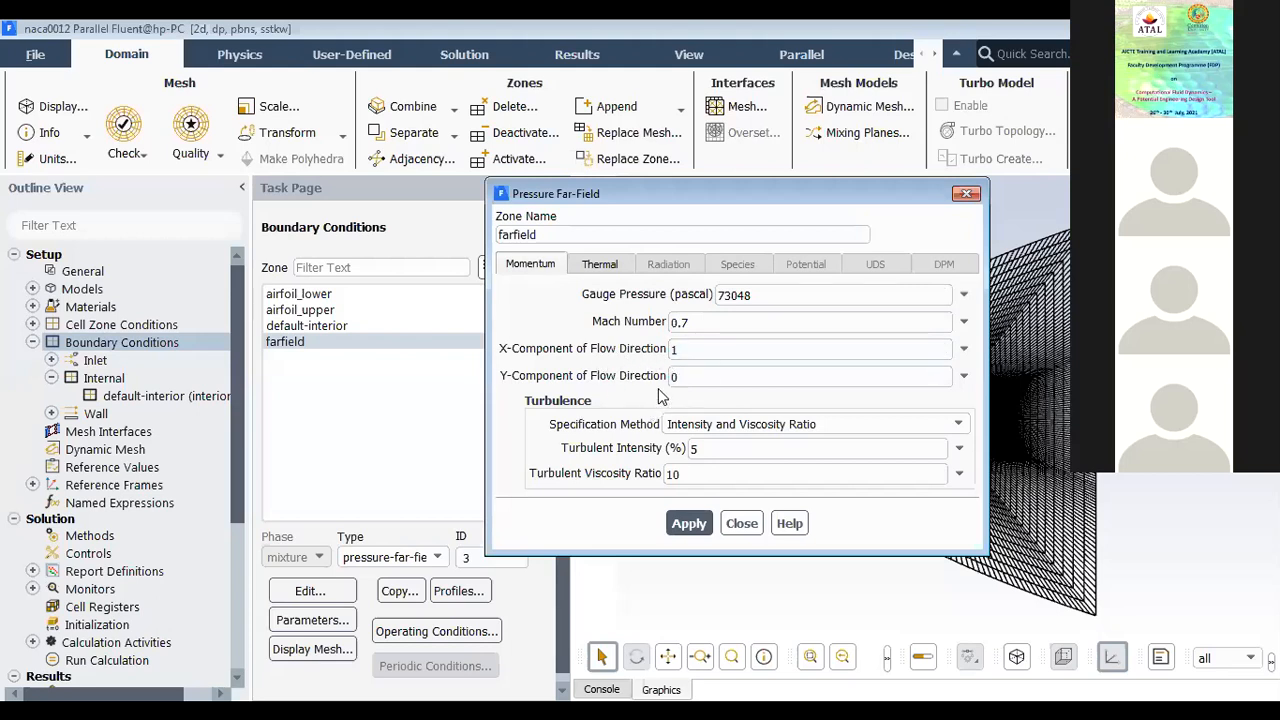
{"action": "left_click", "coordinate": [598, 268]}
{"action": "double_click", "coordinate": [603, 295]}
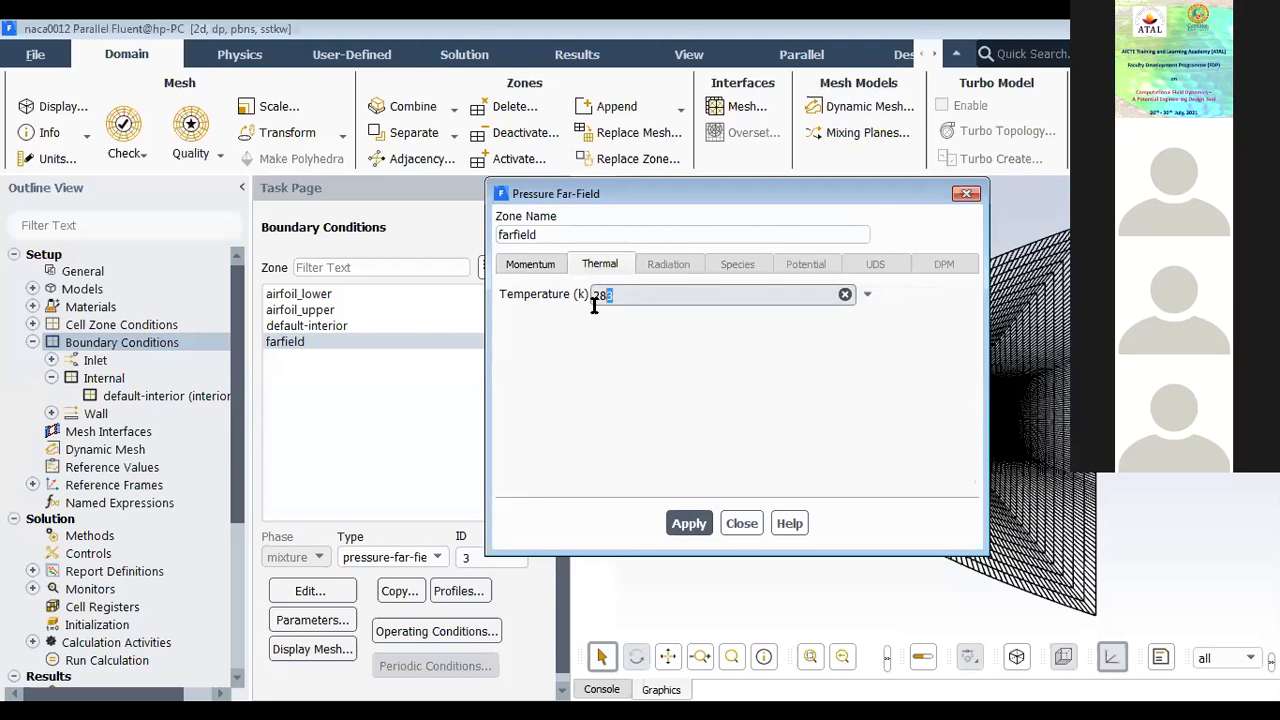
{"action": "left_click", "coordinate": [530, 267]}
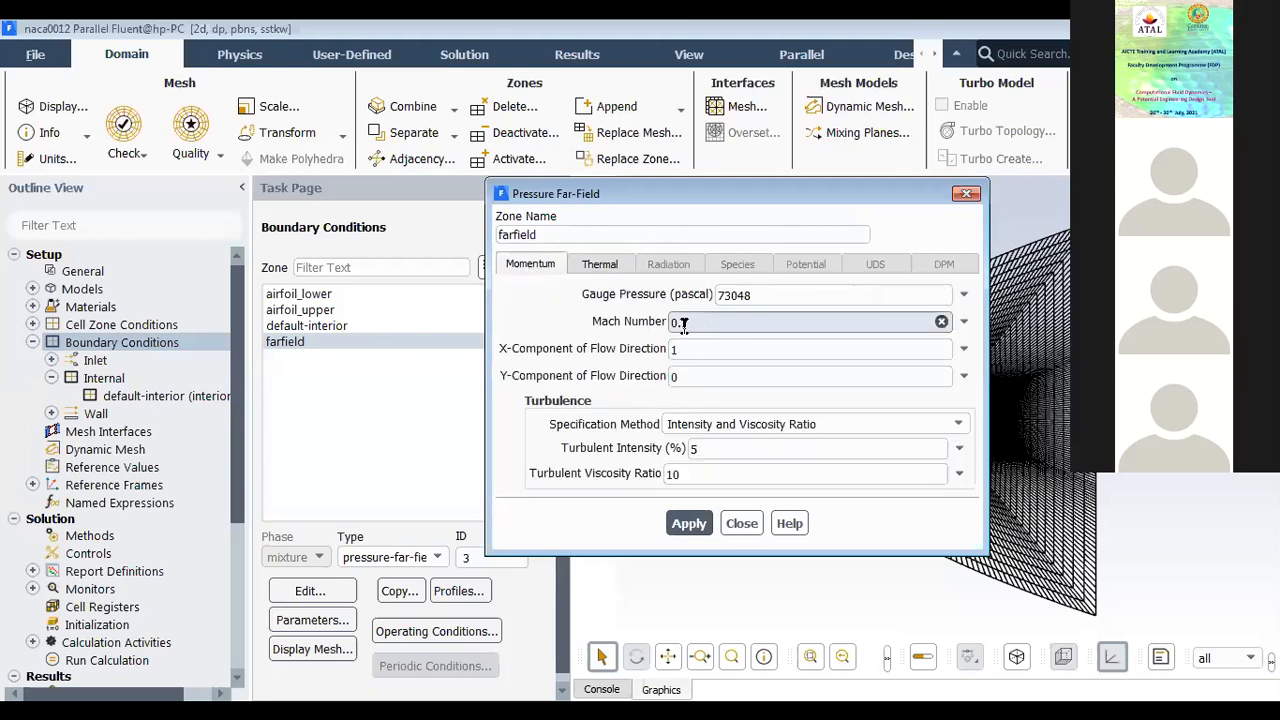
{"action": "left_click", "coordinate": [600, 264]}
{"action": "double_click", "coordinate": [603, 295]}
{"action": "left_click", "coordinate": [549, 343]}
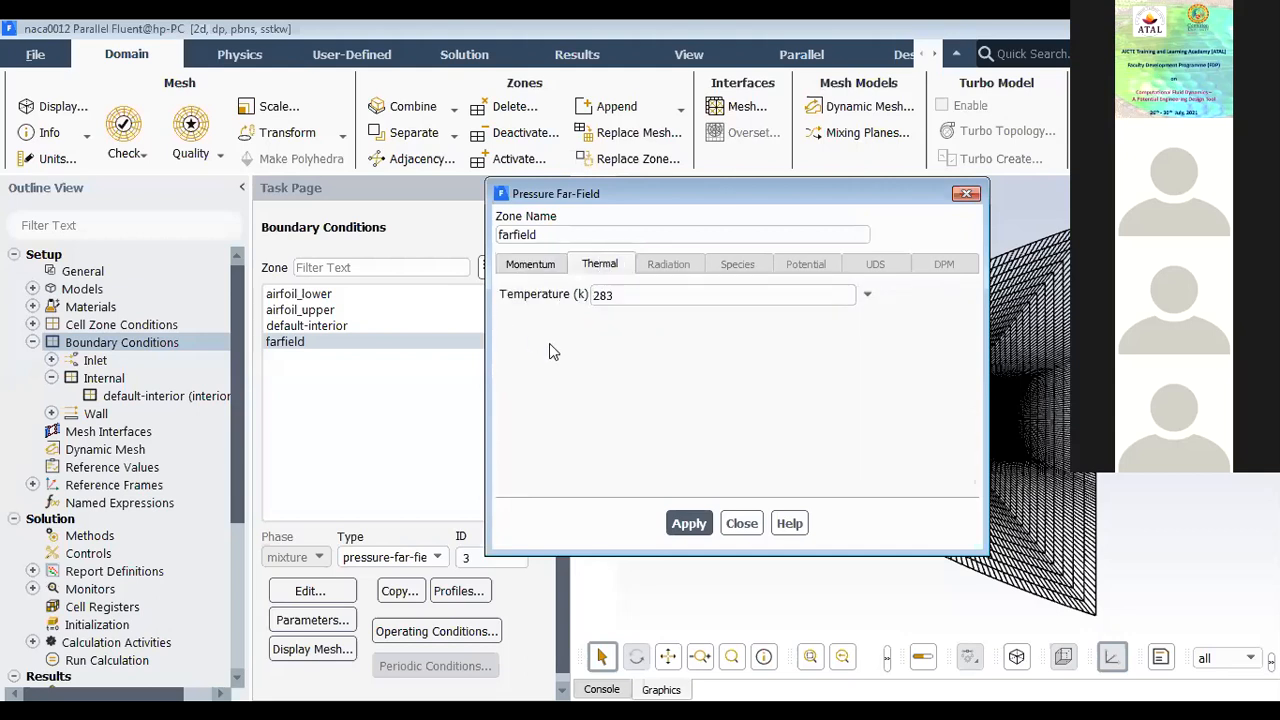
Step: Recheck the farfield zone's gauge pressure, Mach number and temperature, and apply the pressure far-field settings
{"action": "left_click", "coordinate": [527, 270]}
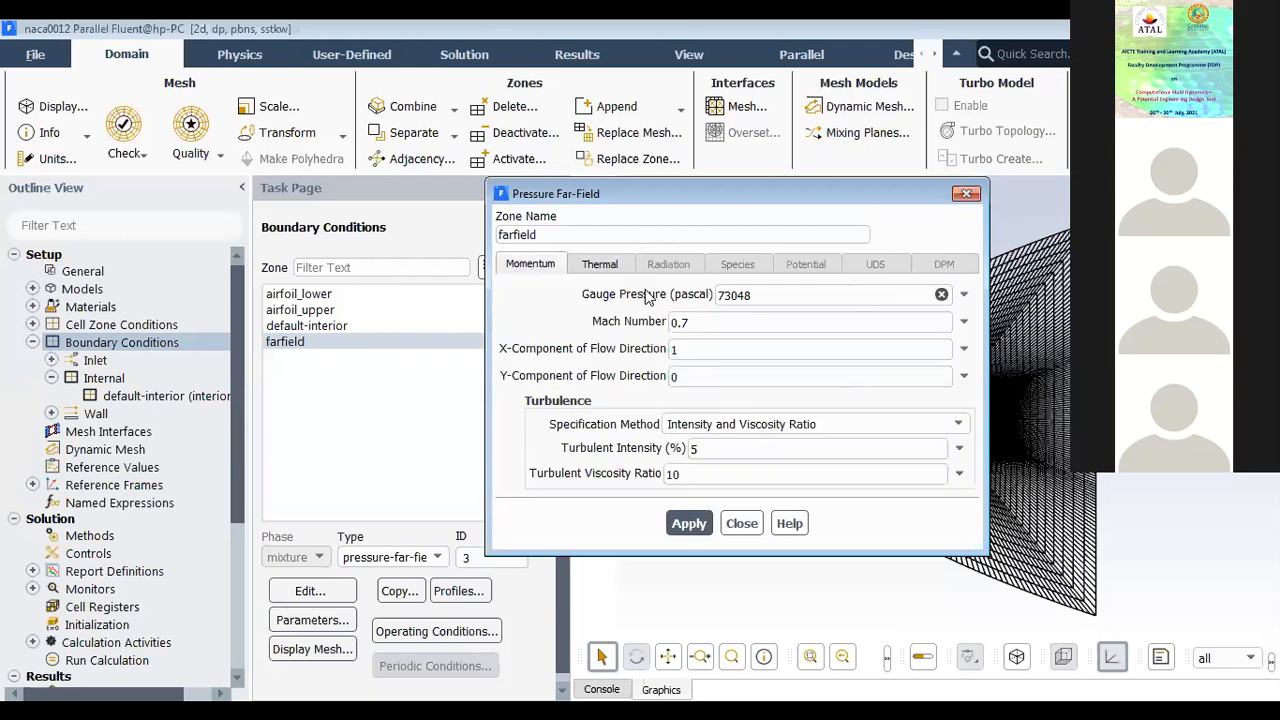
{"action": "left_click", "coordinate": [596, 271]}
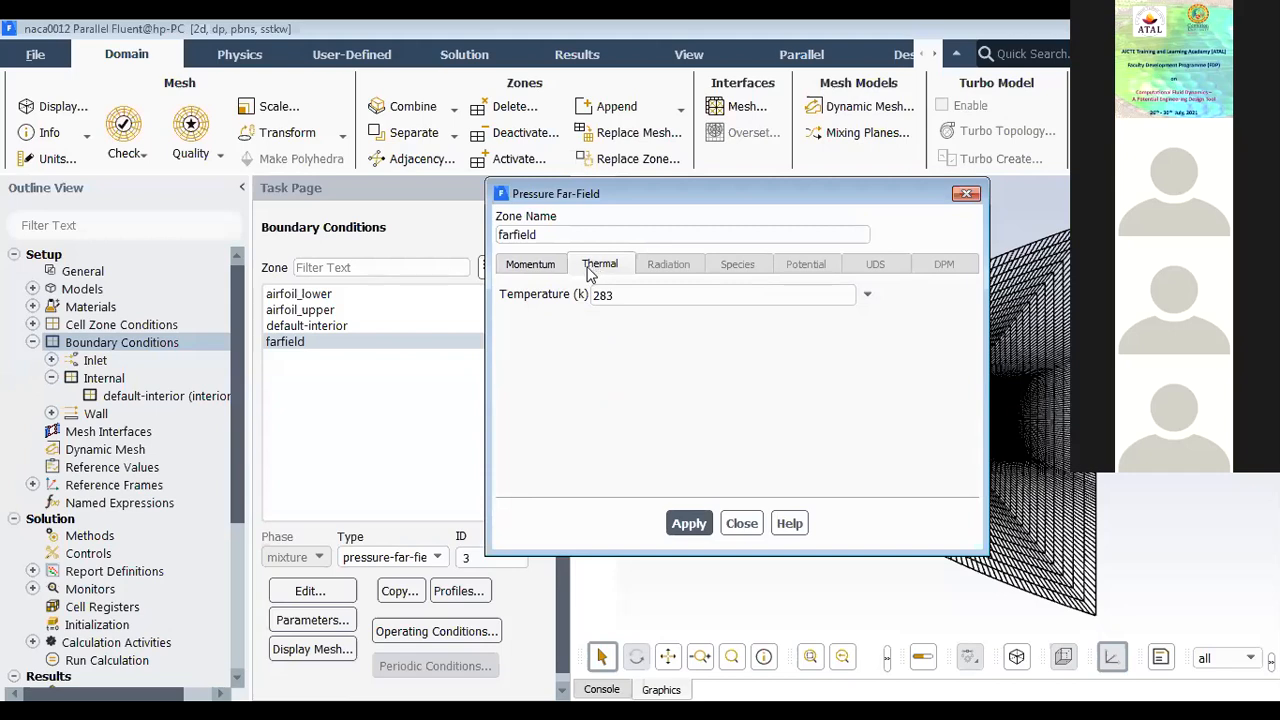
{"action": "left_click", "coordinate": [565, 272]}
{"action": "double_click", "coordinate": [685, 322]}
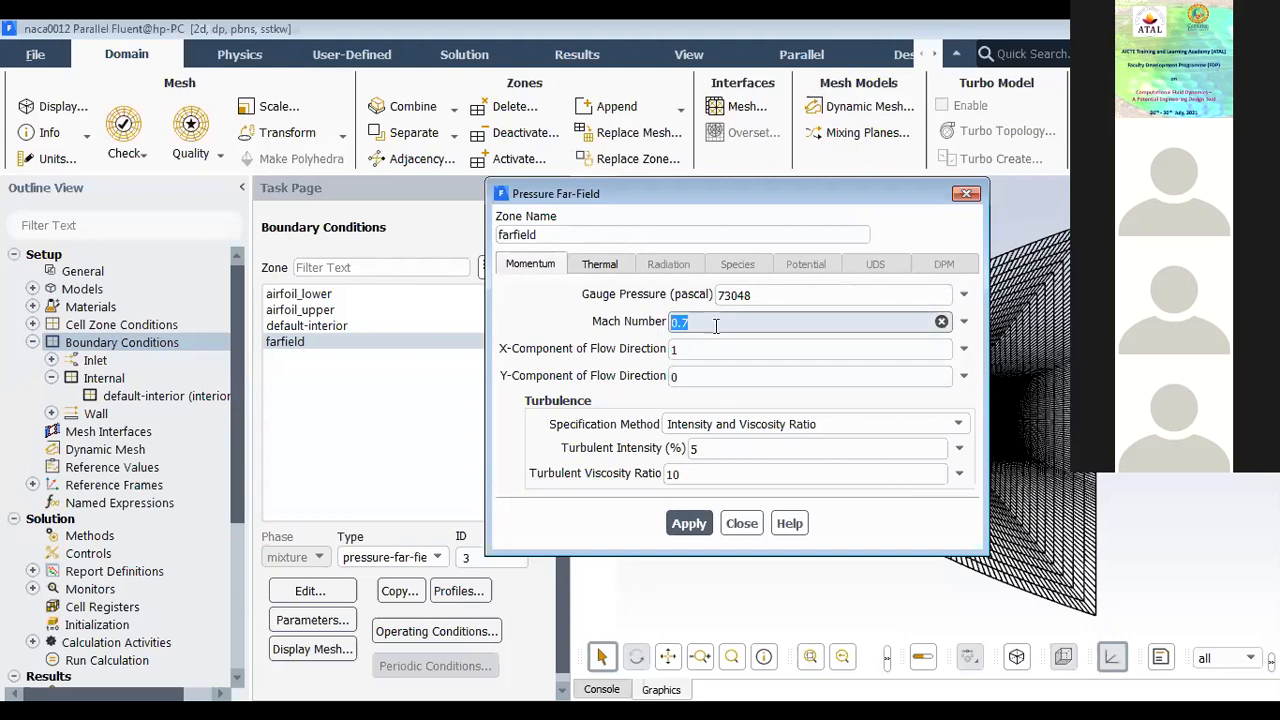
{"action": "double_click", "coordinate": [760, 294]}
{"action": "left_click", "coordinate": [600, 264]}
{"action": "double_click", "coordinate": [602, 295]}
{"action": "left_click", "coordinate": [545, 270]}
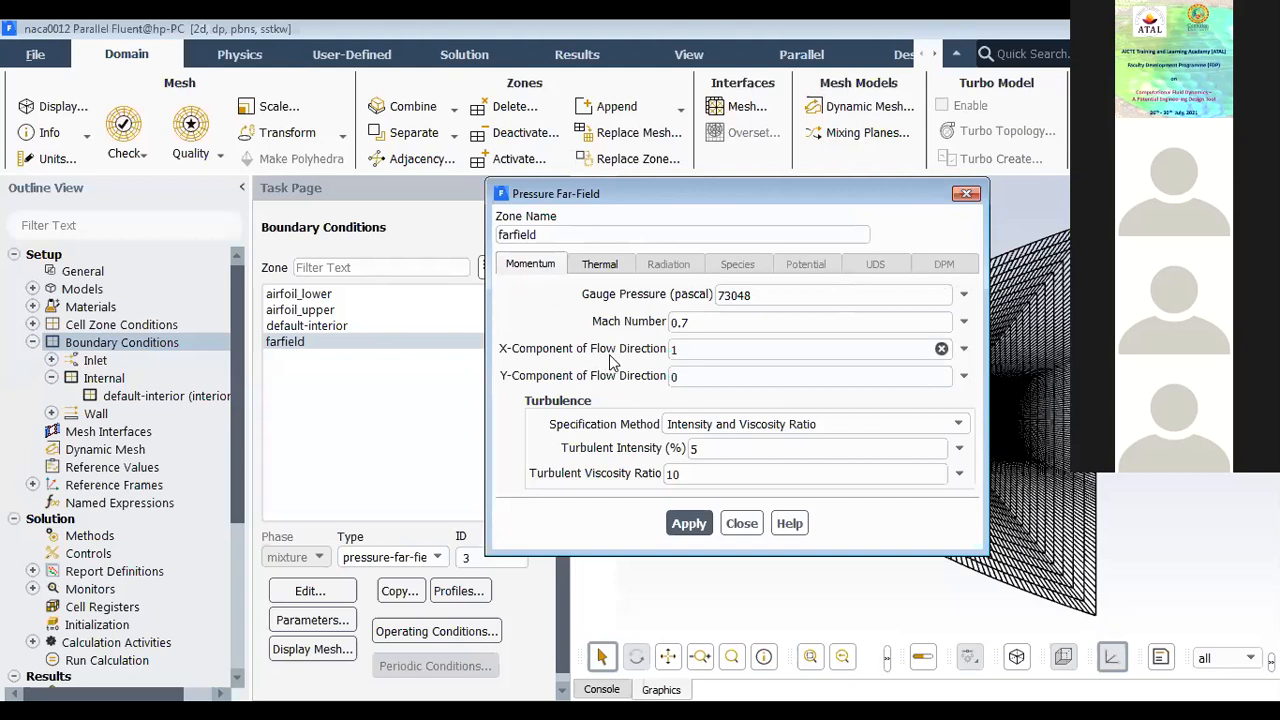
{"action": "left_click", "coordinate": [585, 263]}
{"action": "left_click", "coordinate": [543, 270]}
{"action": "left_click", "coordinate": [690, 525]}
{"action": "left_click", "coordinate": [741, 528]}
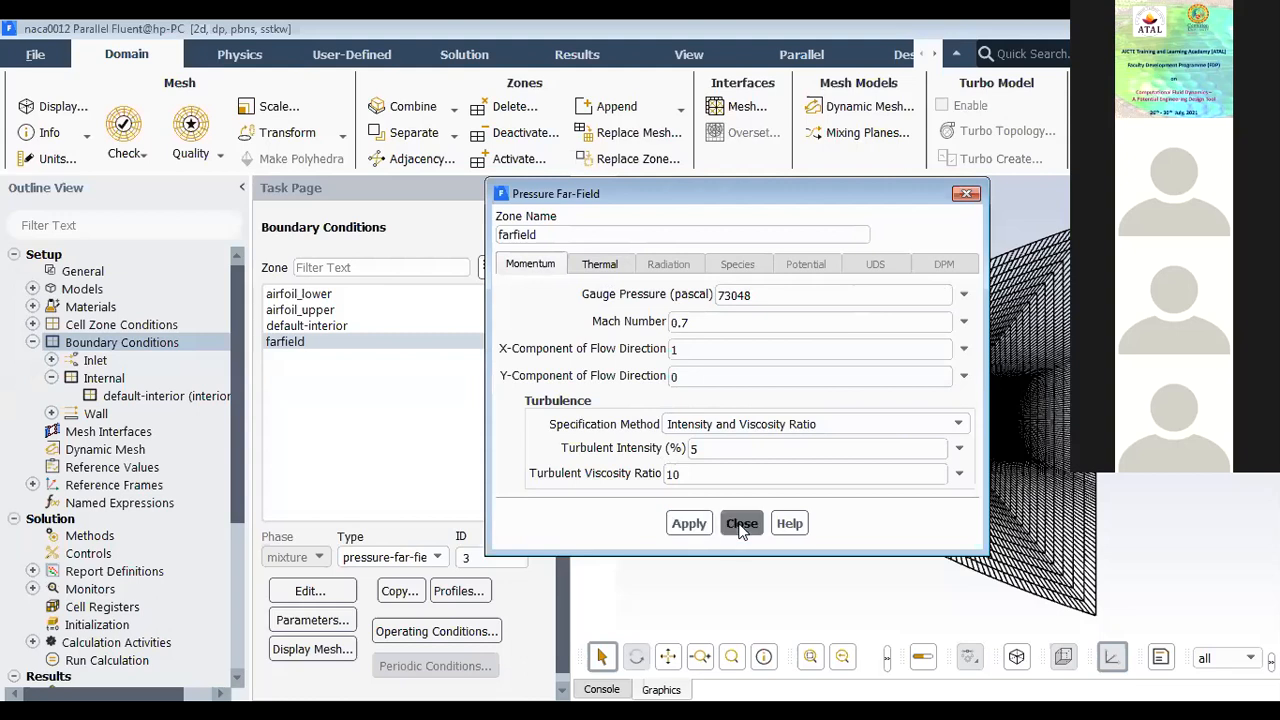
Step: Check the boundary types of the airfoil_lower and default-interior zones and inspect the mesh around the airfoil
{"action": "left_click", "coordinate": [338, 296]}
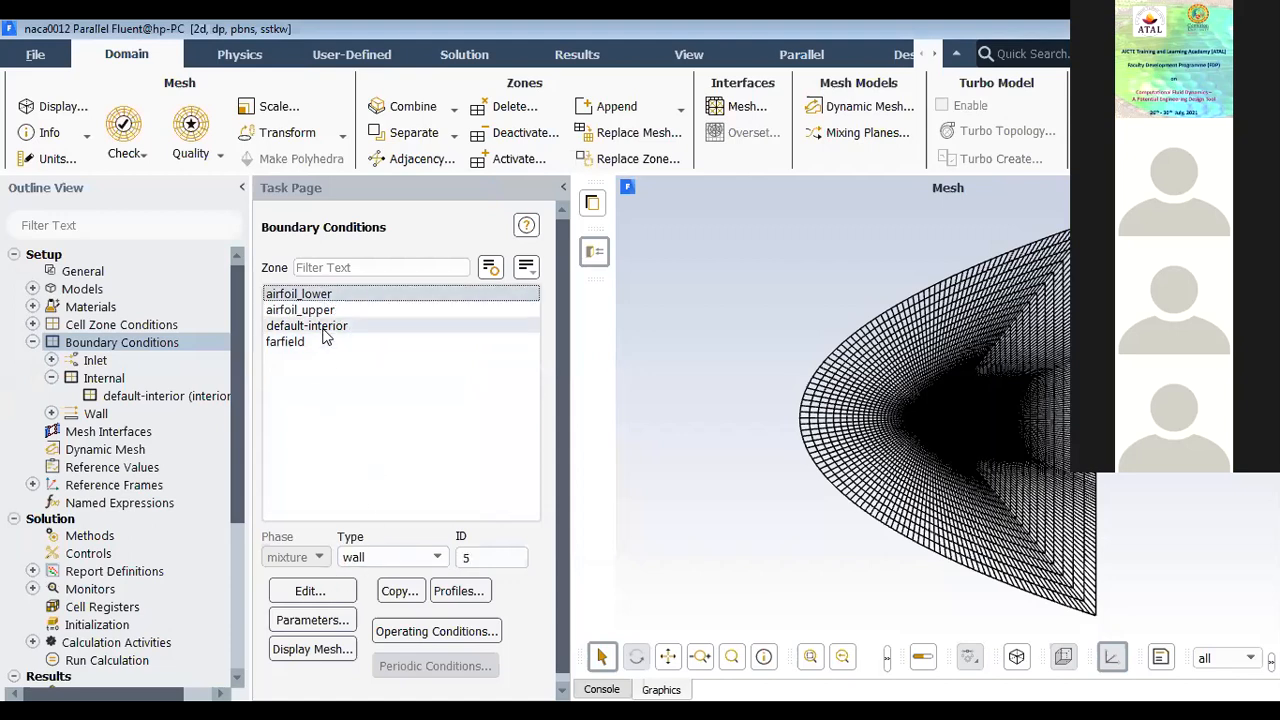
{"action": "left_click", "coordinate": [322, 334]}
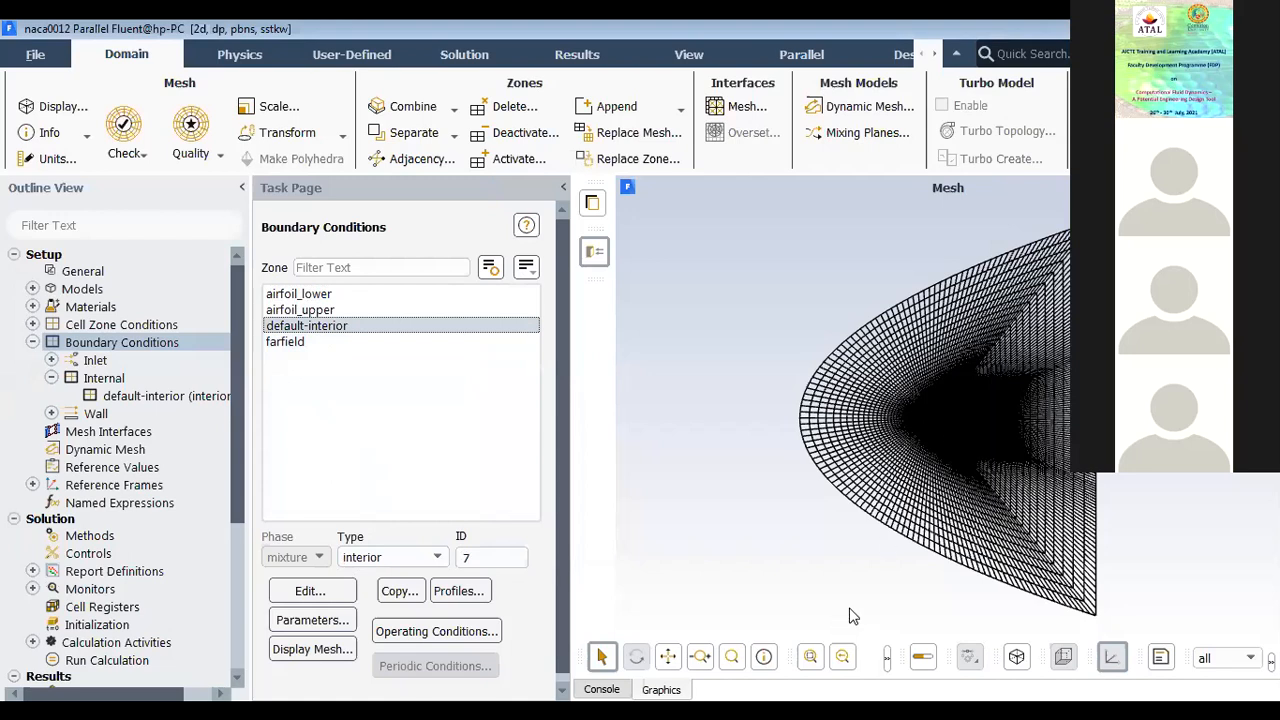
{"action": "scroll", "coordinate": [946, 463], "scroll_direction": "up", "scroll_amount": 3}
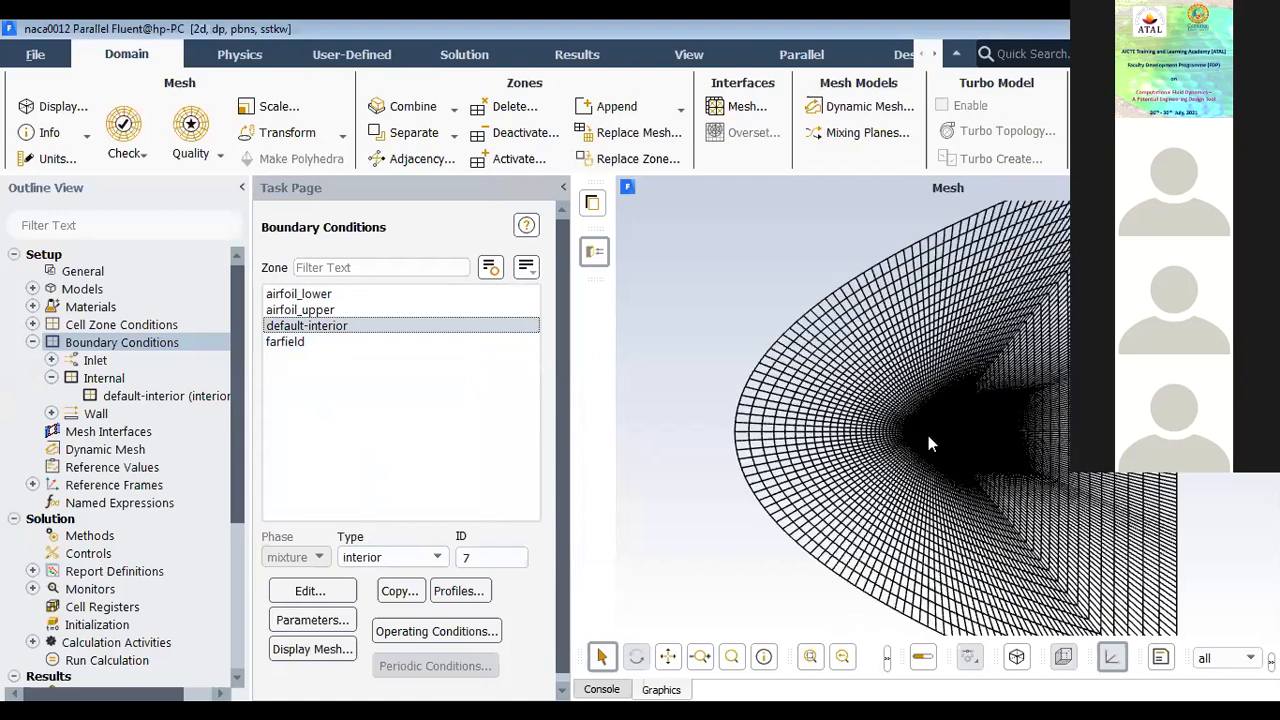
{"action": "scroll", "coordinate": [937, 433], "scroll_direction": "down", "scroll_amount": 5}
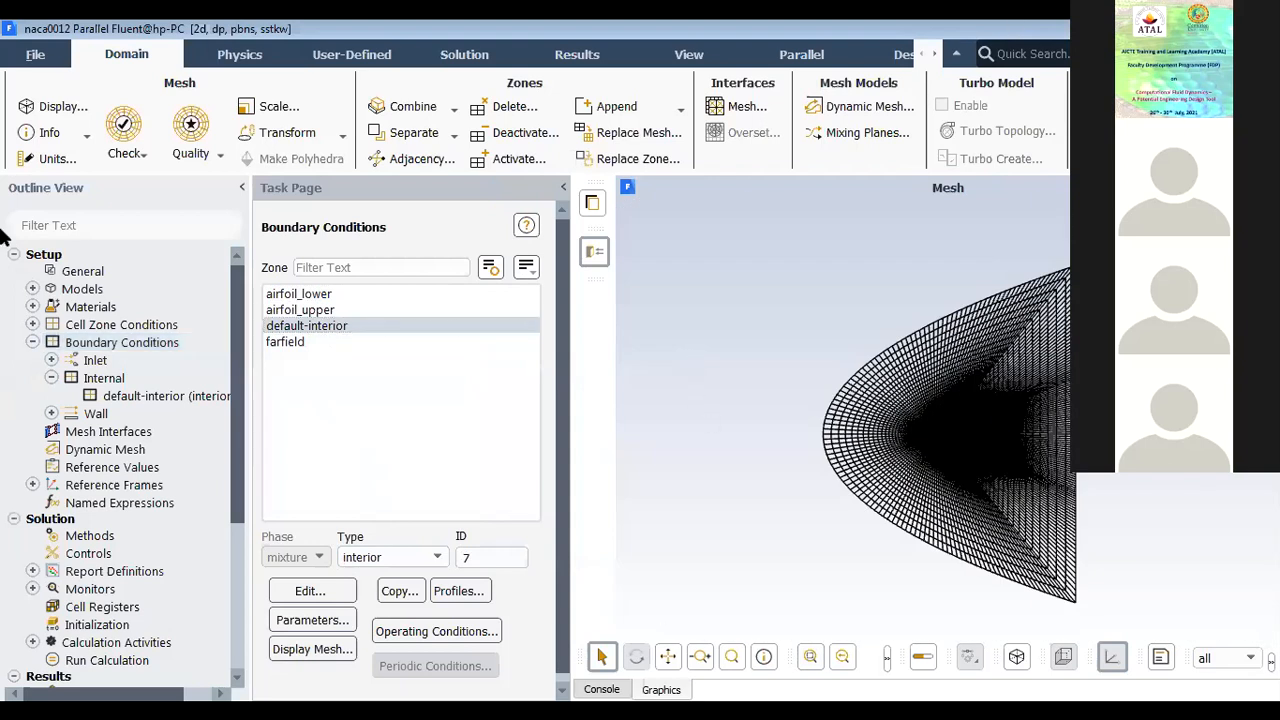
Step: Open the solution methods and review the available pressure-velocity coupling schemes, keeping Coupled
{"action": "left_click", "coordinate": [52, 378]}
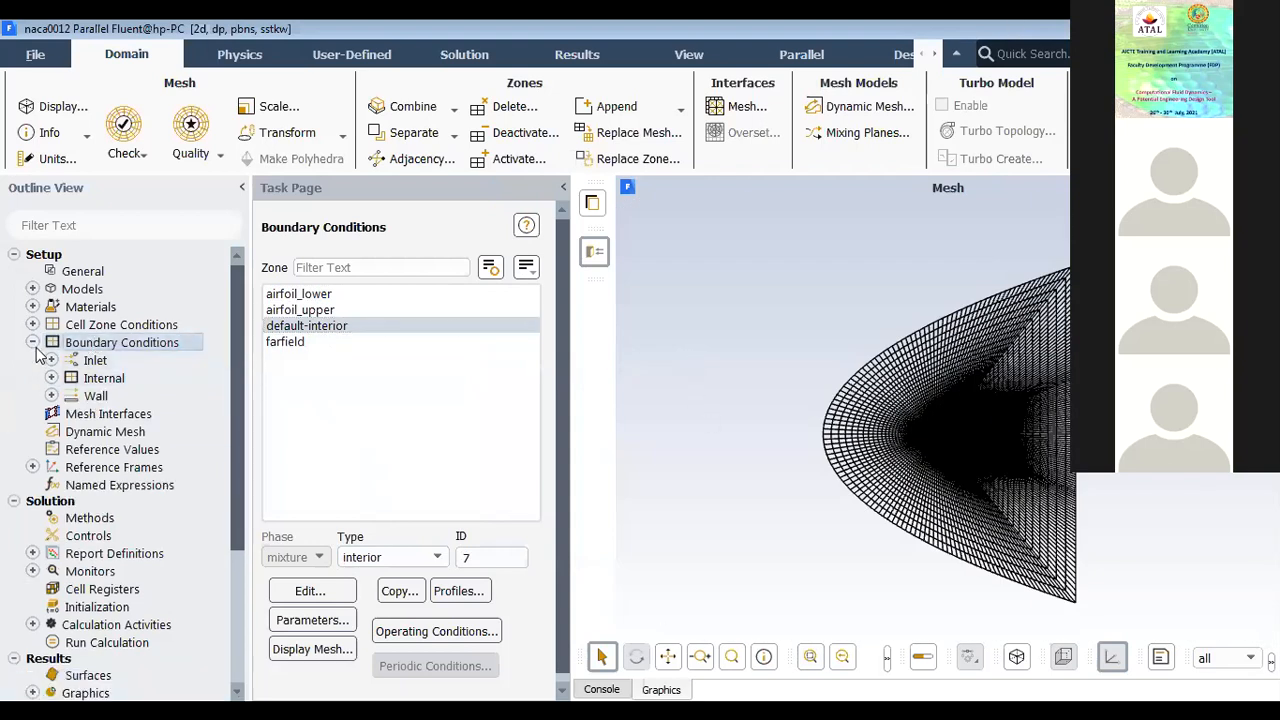
{"action": "left_click", "coordinate": [32, 342]}
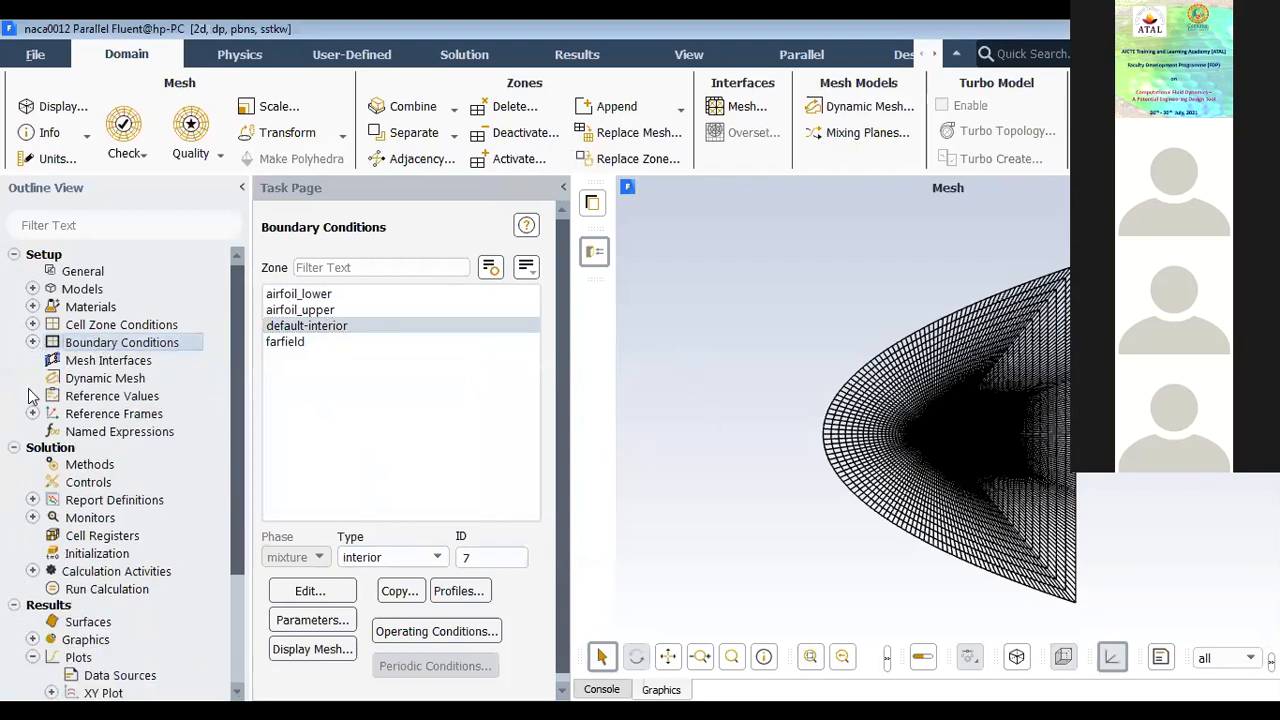
{"action": "left_click", "coordinate": [82, 466]}
{"action": "scroll", "coordinate": [545, 445], "scroll_direction": "up", "scroll_amount": 3}
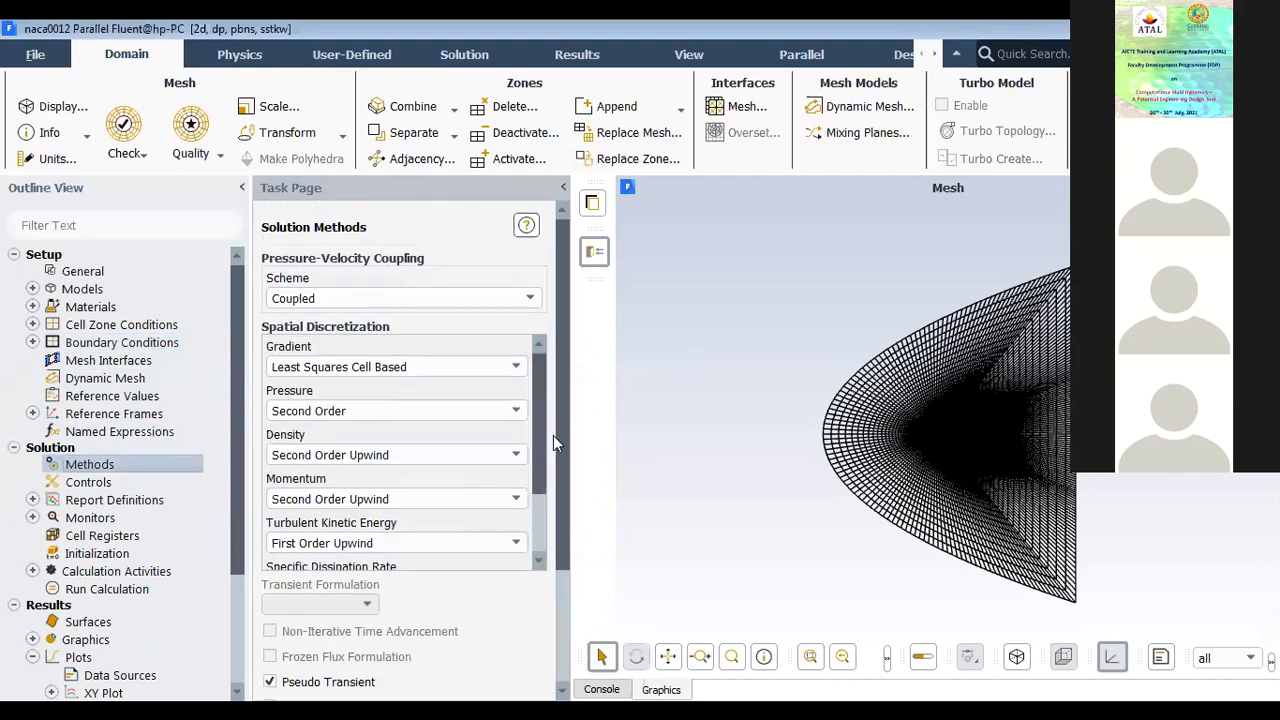
{"action": "left_click", "coordinate": [343, 298]}
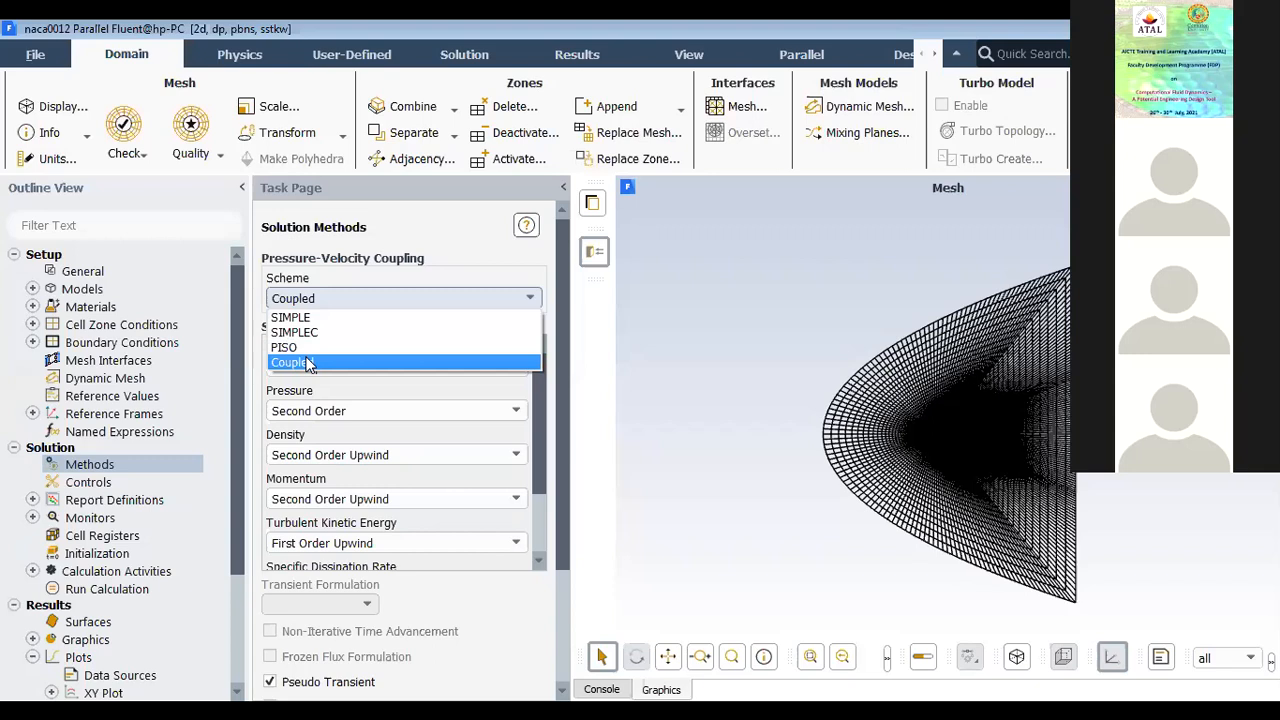
{"action": "left_click", "coordinate": [308, 365]}
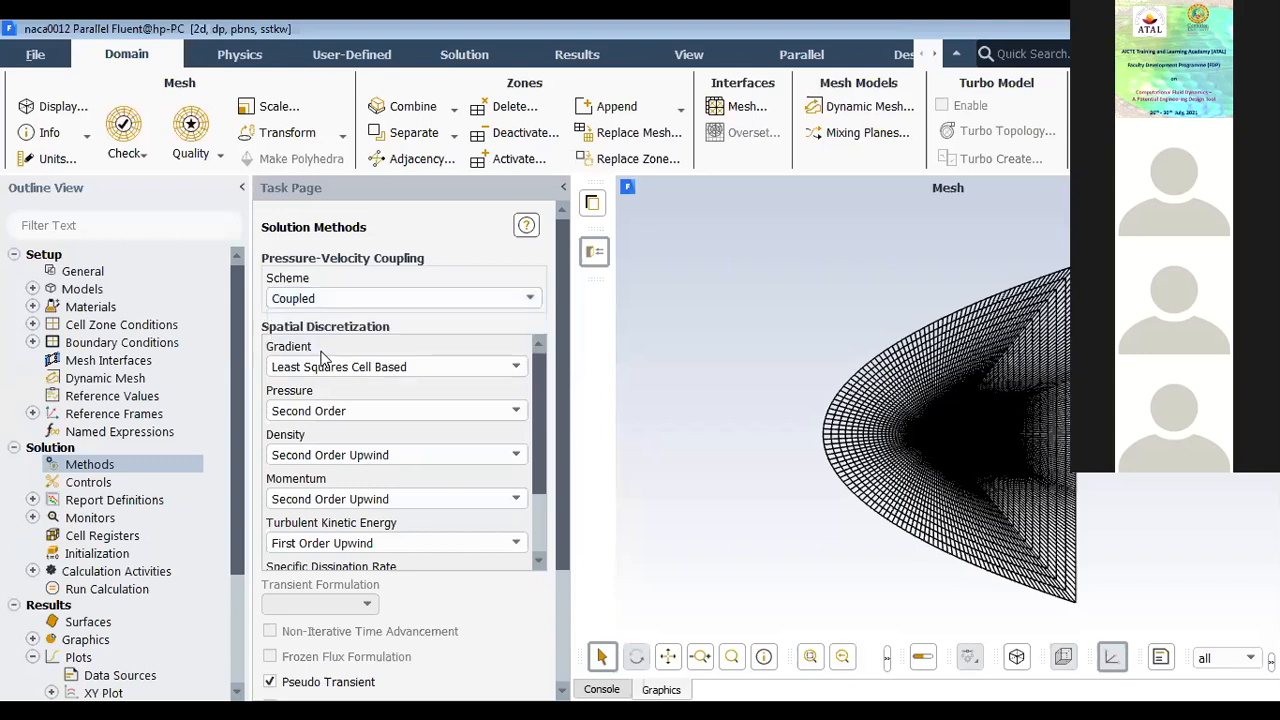
Step: Try the SIMPLE pressure-velocity coupling scheme and return to Coupled
{"action": "left_click", "coordinate": [307, 293]}
{"action": "left_click", "coordinate": [298, 312]}
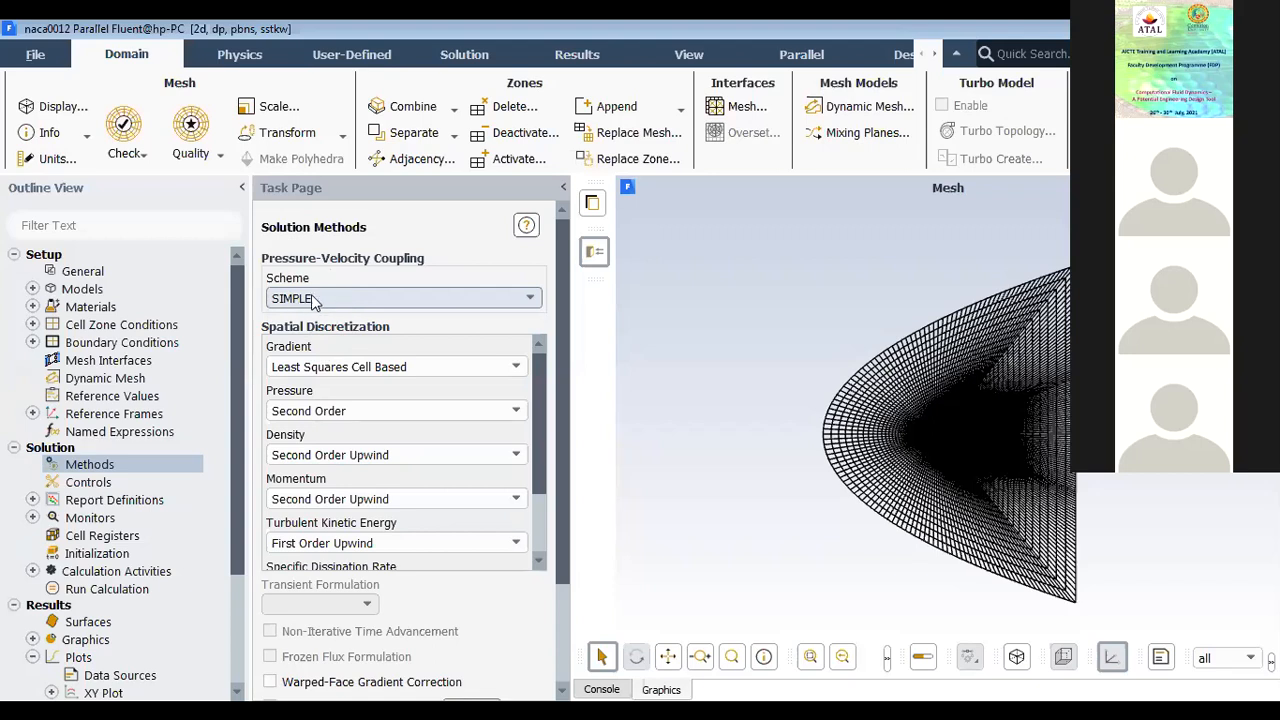
{"action": "left_click", "coordinate": [318, 300]}
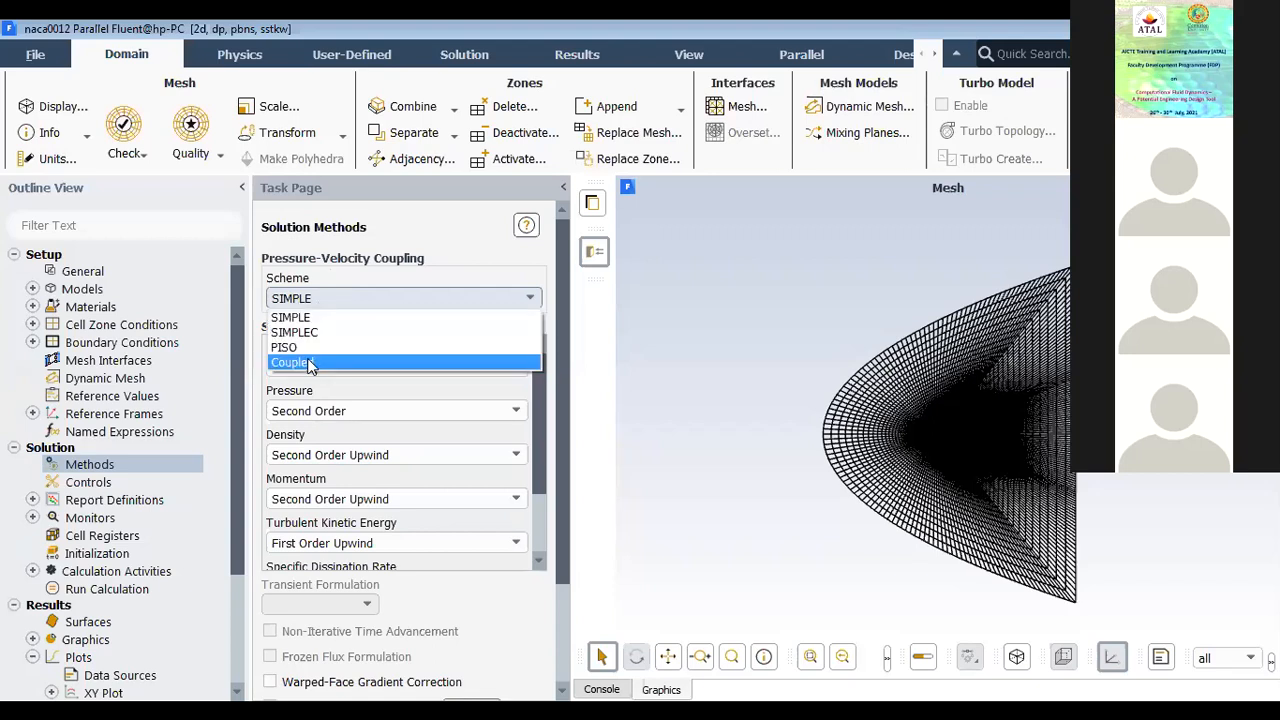
{"action": "left_click", "coordinate": [307, 358]}
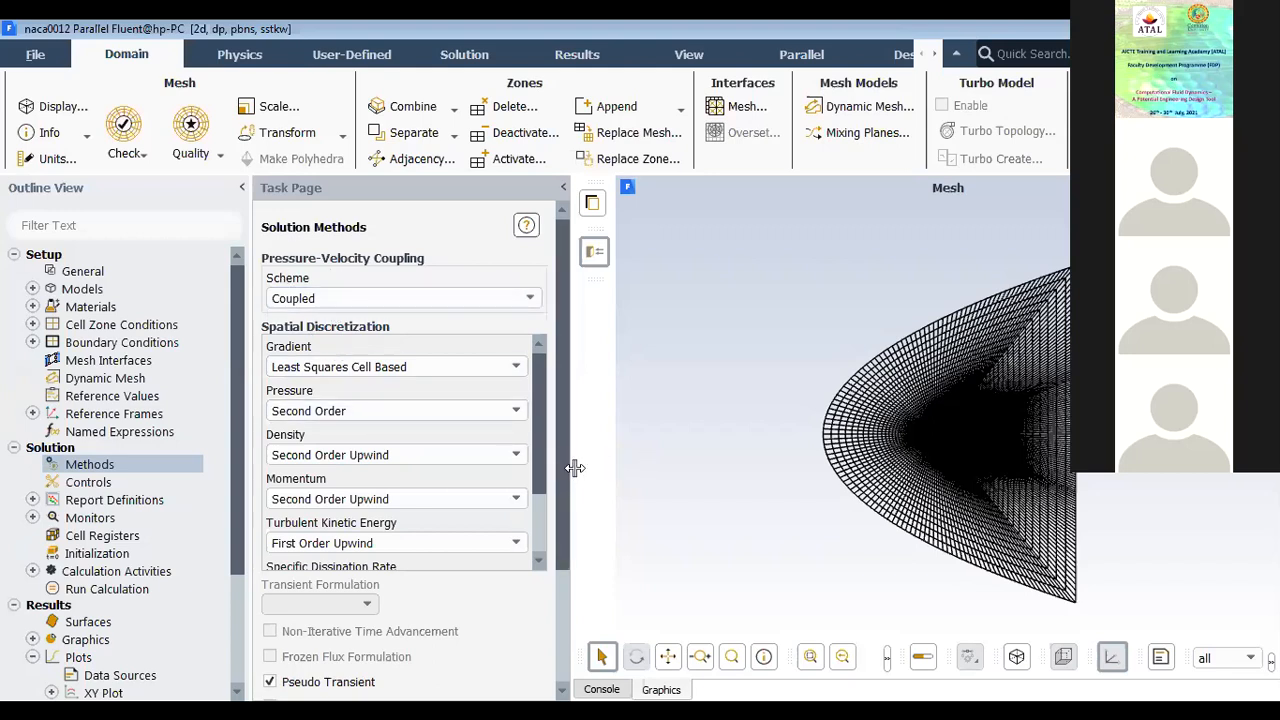
Step: Review the spatial discretization schemes for all solution variables and the pseudo transient and relaxation options
{"action": "left_click_drag", "start_coordinate": [574, 467], "coordinate": [611, 460]}
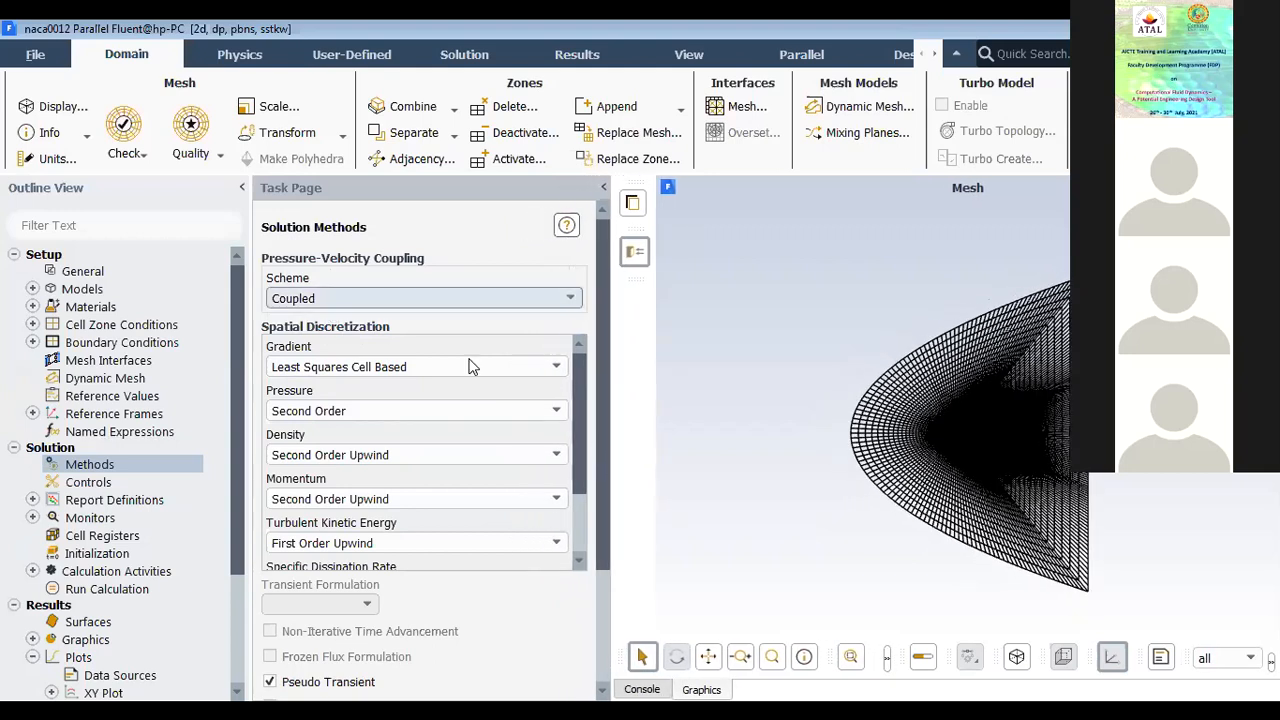
{"action": "scroll", "coordinate": [776, 467], "scroll_direction": "up", "scroll_amount": 1}
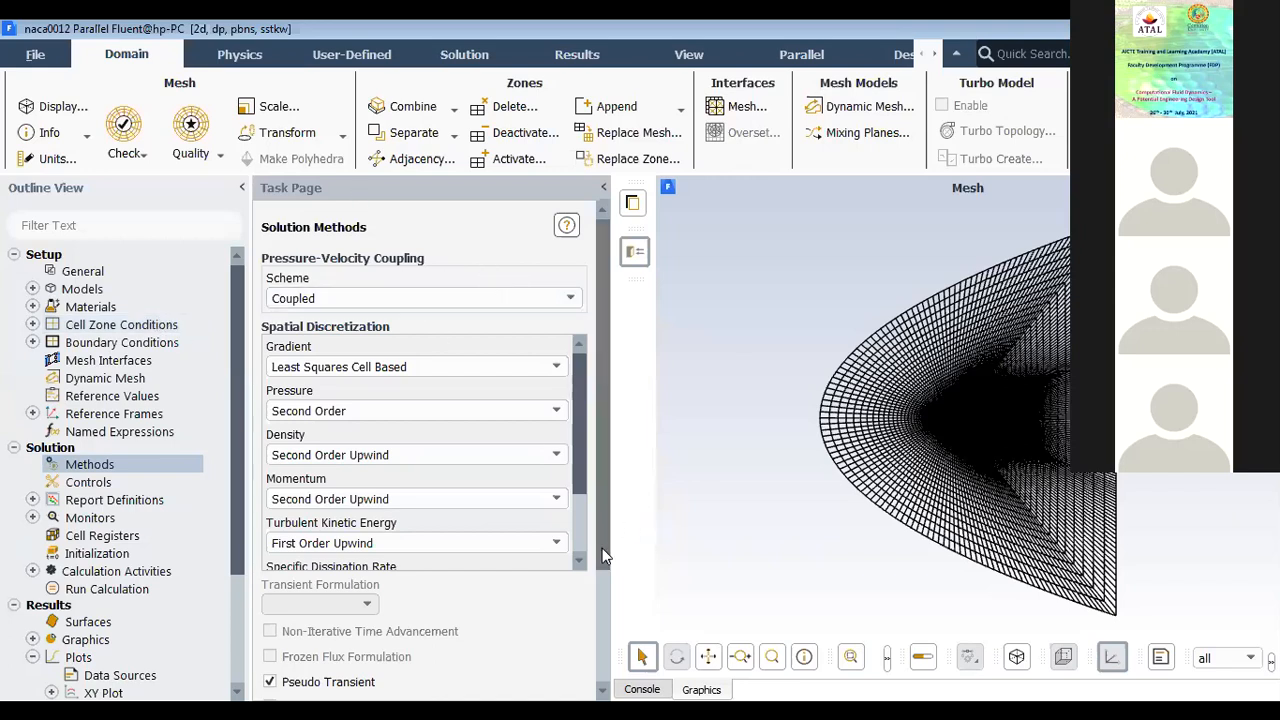
{"action": "scroll", "coordinate": [604, 620], "scroll_direction": "down", "scroll_amount": 3}
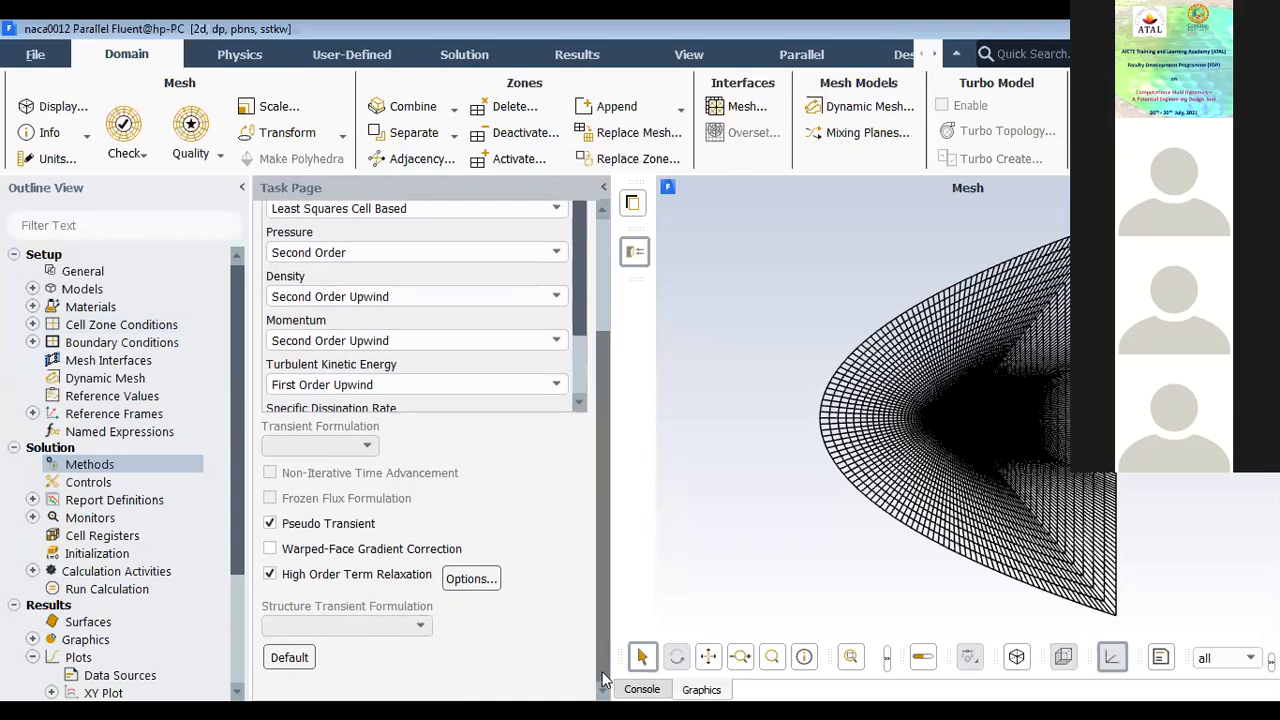
{"action": "scroll", "coordinate": [620, 540], "scroll_direction": "up", "scroll_amount": 3}
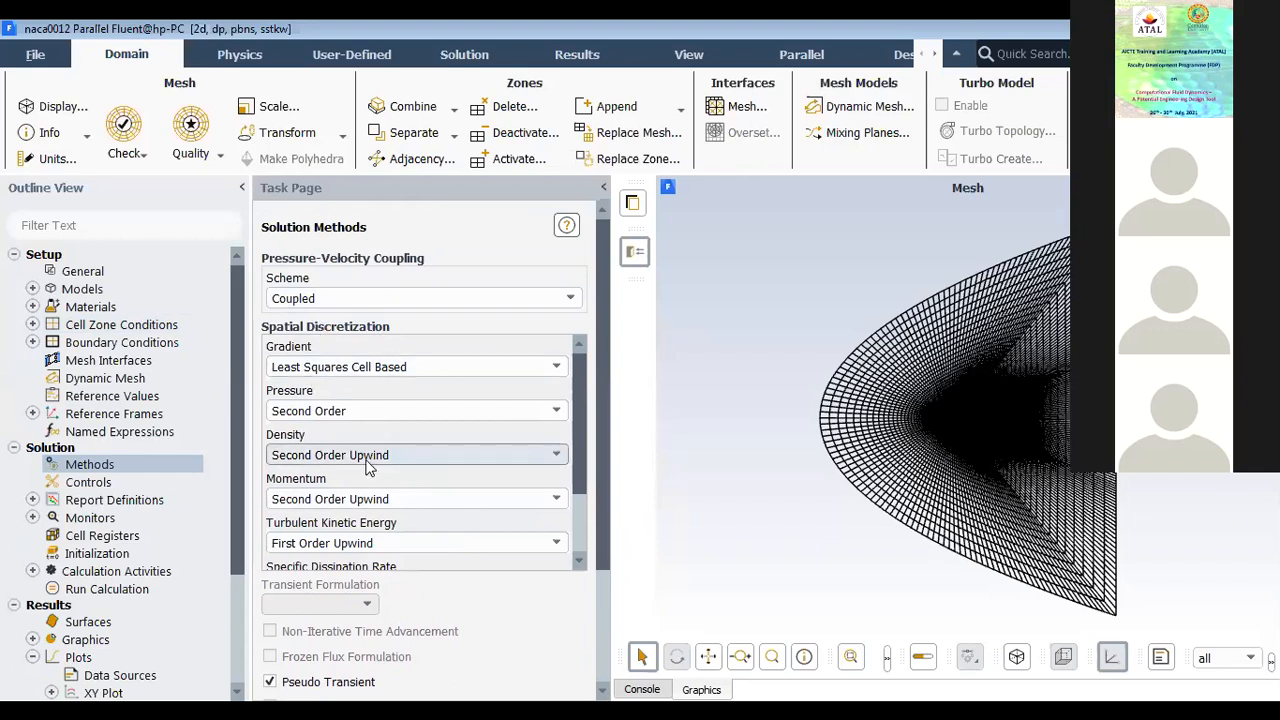
{"action": "left_click_drag", "start_coordinate": [579, 465], "coordinate": [577, 502]}
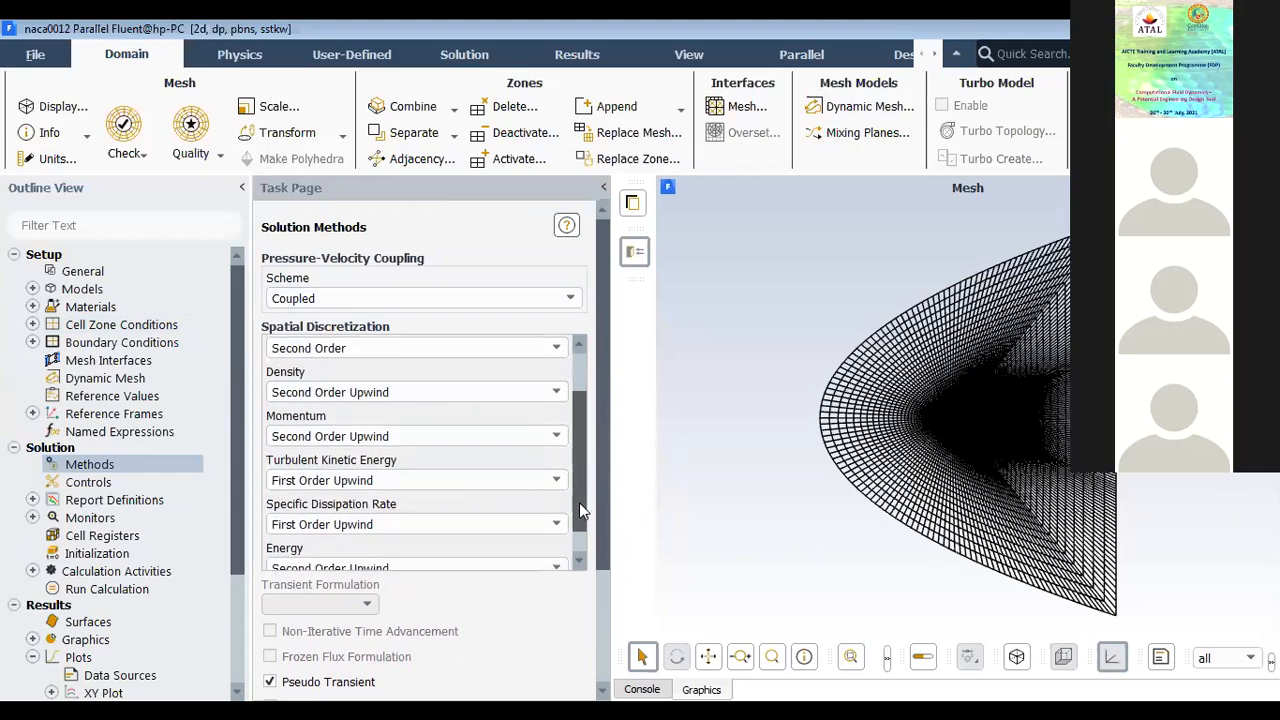
Step: Review the pseudo transient explicit relaxation factors in the solution controls, from pressure to energy
{"action": "left_click", "coordinate": [105, 483]}
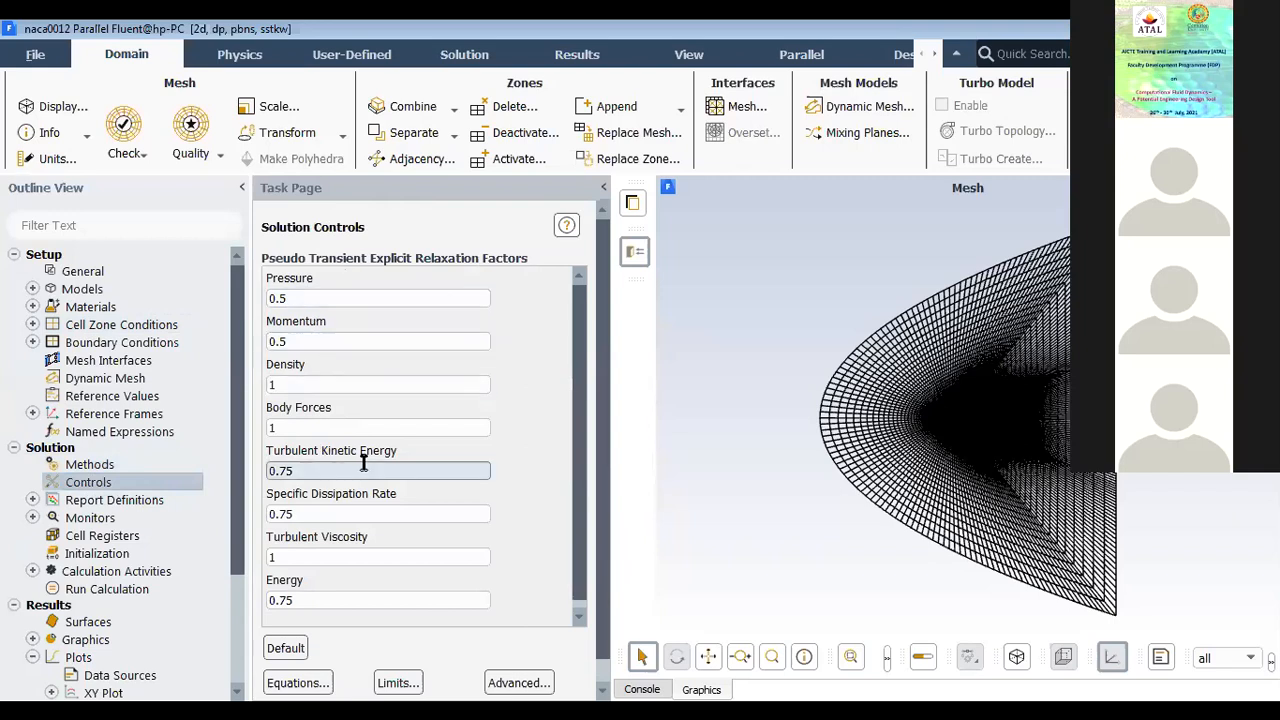
{"action": "left_click", "coordinate": [578, 612]}
{"action": "left_click_drag", "start_coordinate": [581, 598], "coordinate": [589, 533]}
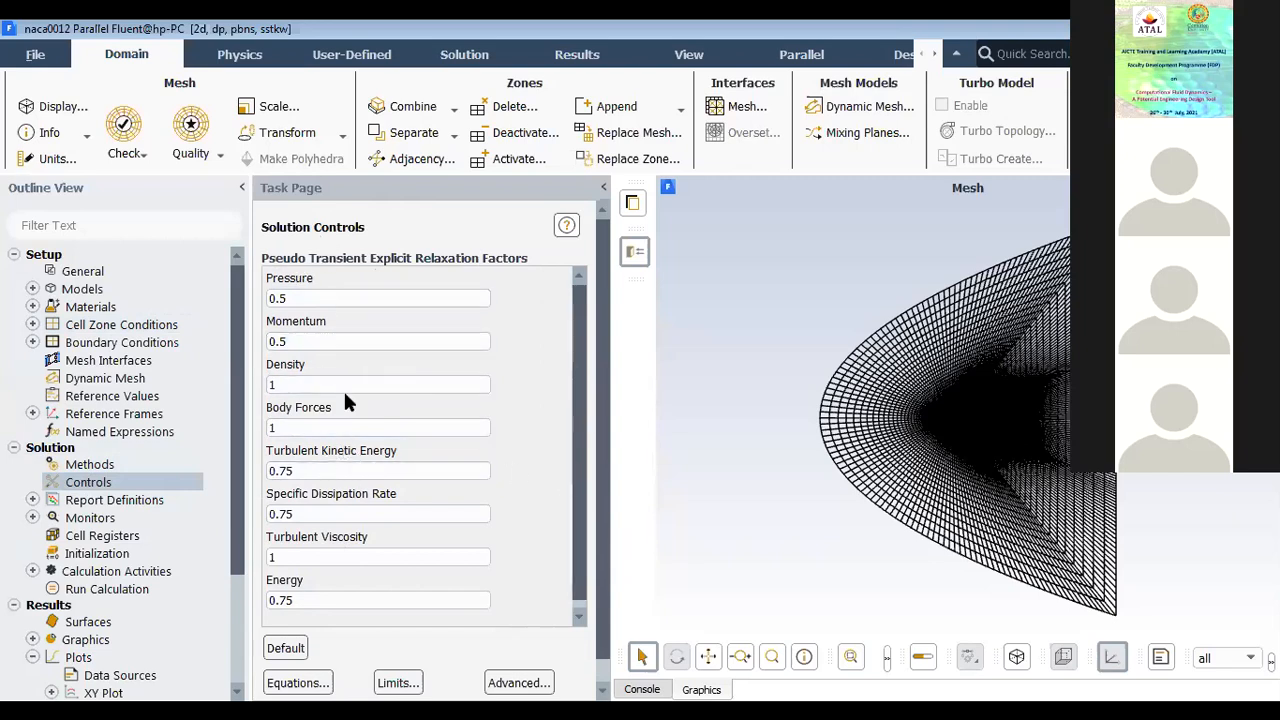
{"action": "scroll", "coordinate": [574, 542], "scroll_direction": "down", "scroll_amount": 1}
{"action": "scroll", "coordinate": [600, 641], "scroll_direction": "down", "scroll_amount": 1}
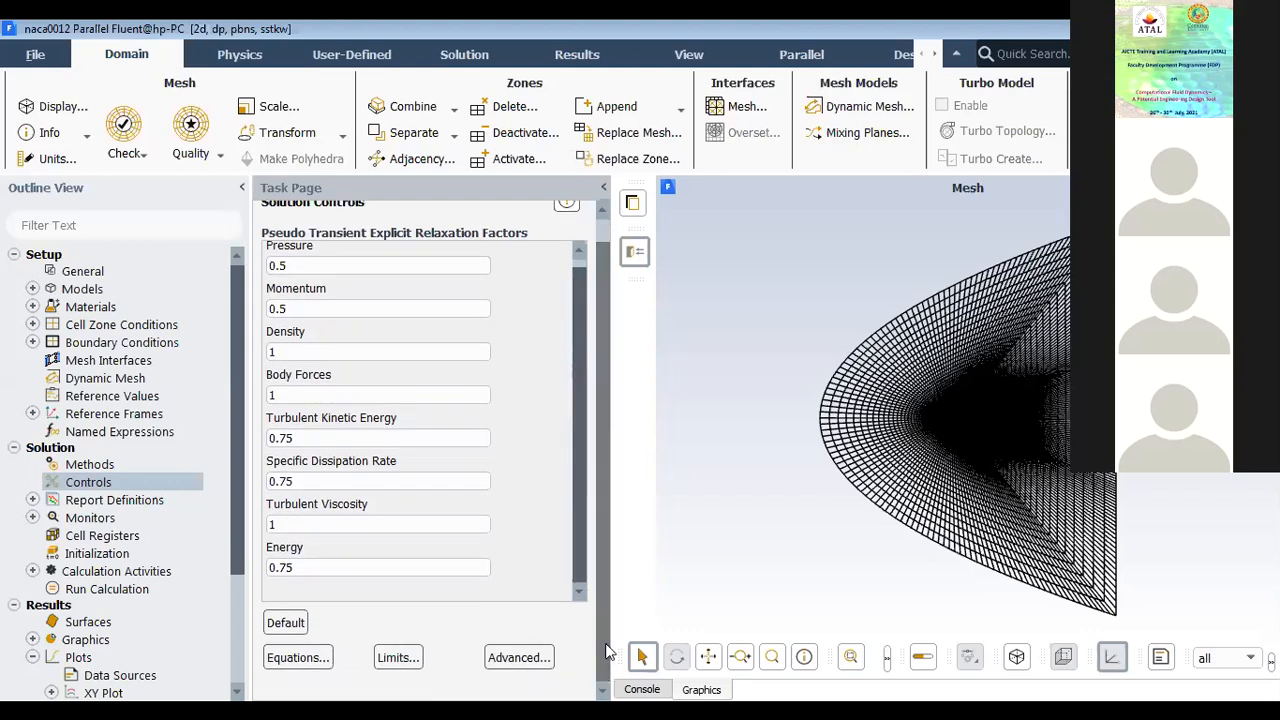
Step: Review the drag report definition report-def-1, including its output type, force vector and airfoil wall zones, and close it
{"action": "left_click", "coordinate": [33, 500]}
{"action": "right_click", "coordinate": [124, 520]}
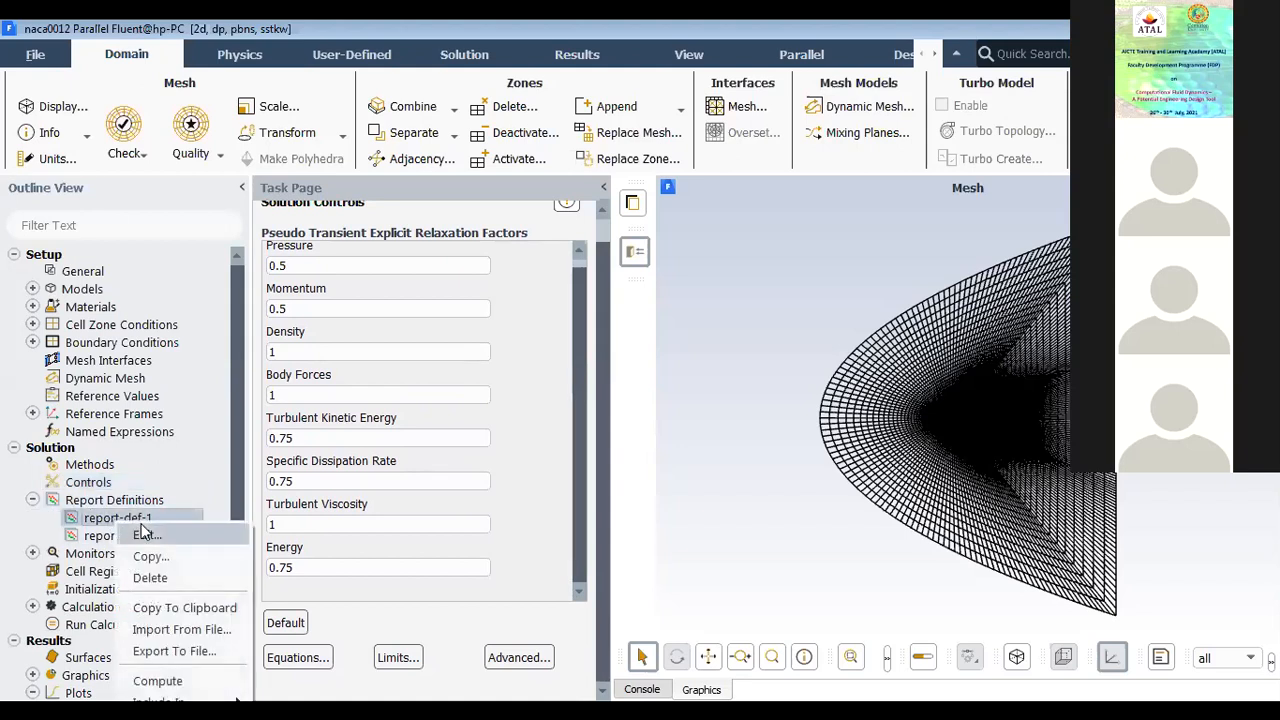
{"action": "left_click", "coordinate": [160, 535]}
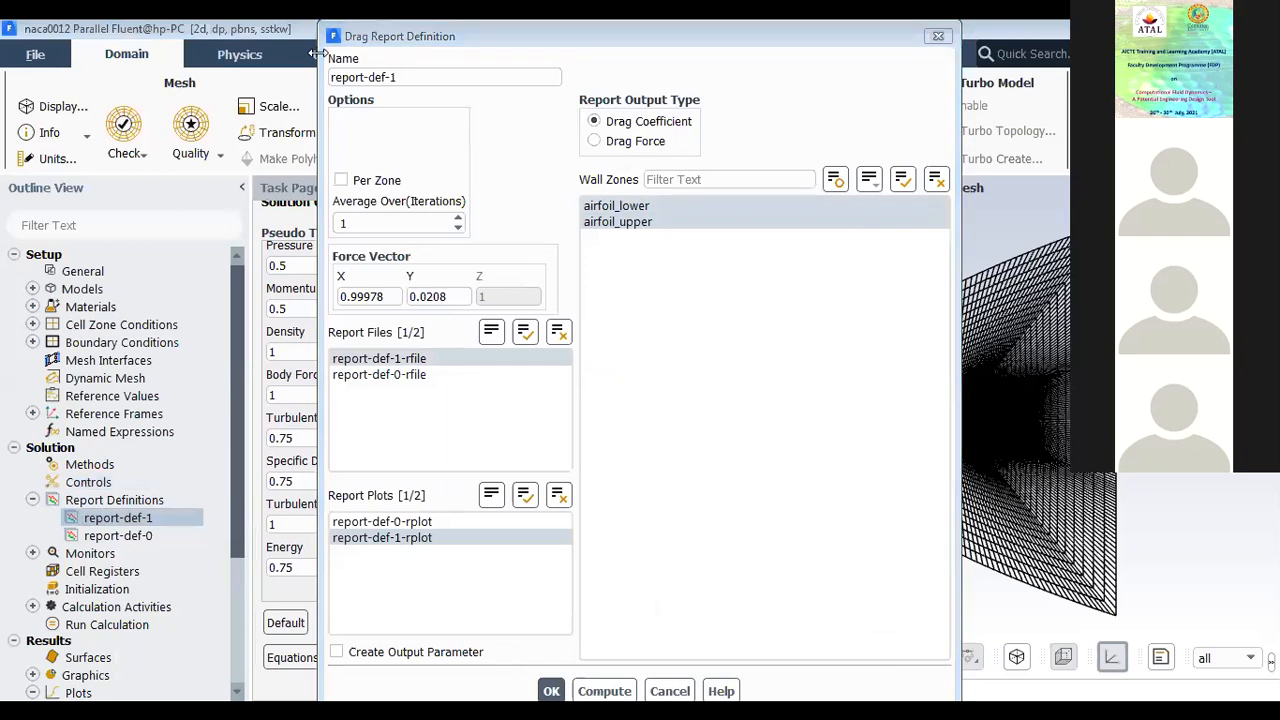
{"action": "left_click_drag", "start_coordinate": [534, 38], "coordinate": [295, 115]}
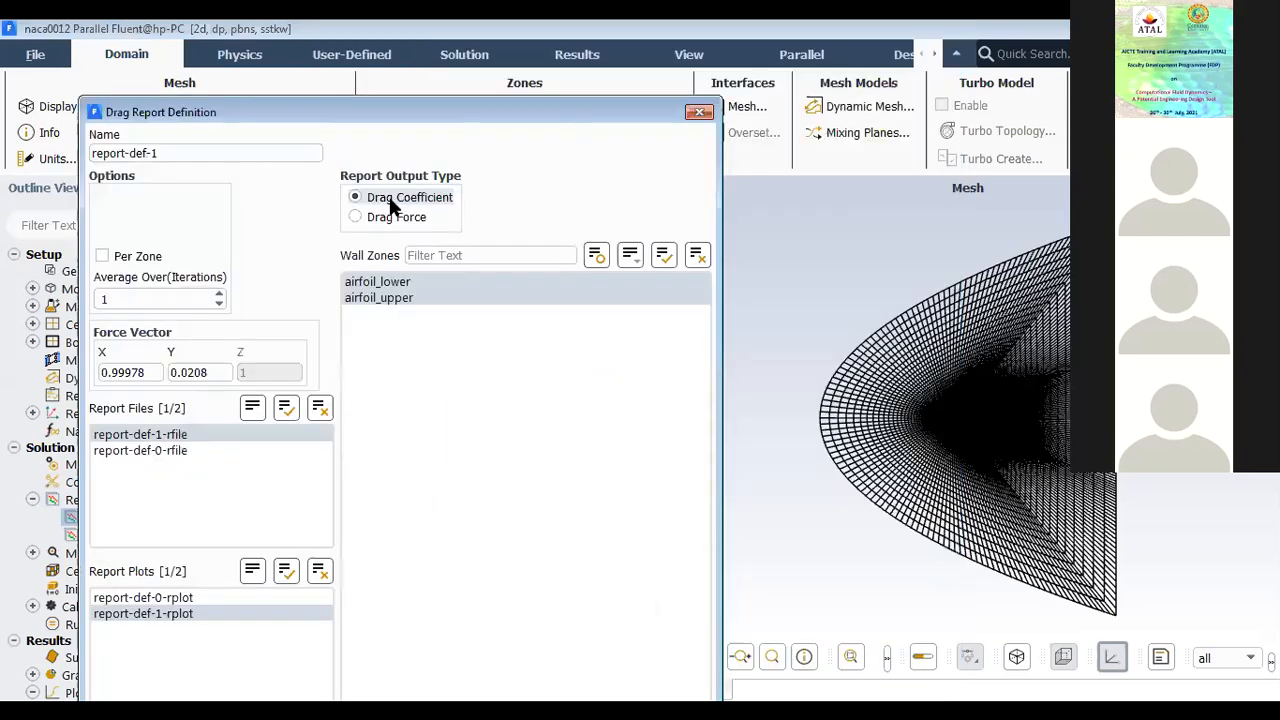
{"action": "left_click", "coordinate": [392, 287]}
{"action": "left_click_drag", "start_coordinate": [373, 107], "coordinate": [350, 186]}
{"action": "left_click", "coordinate": [677, 191]}
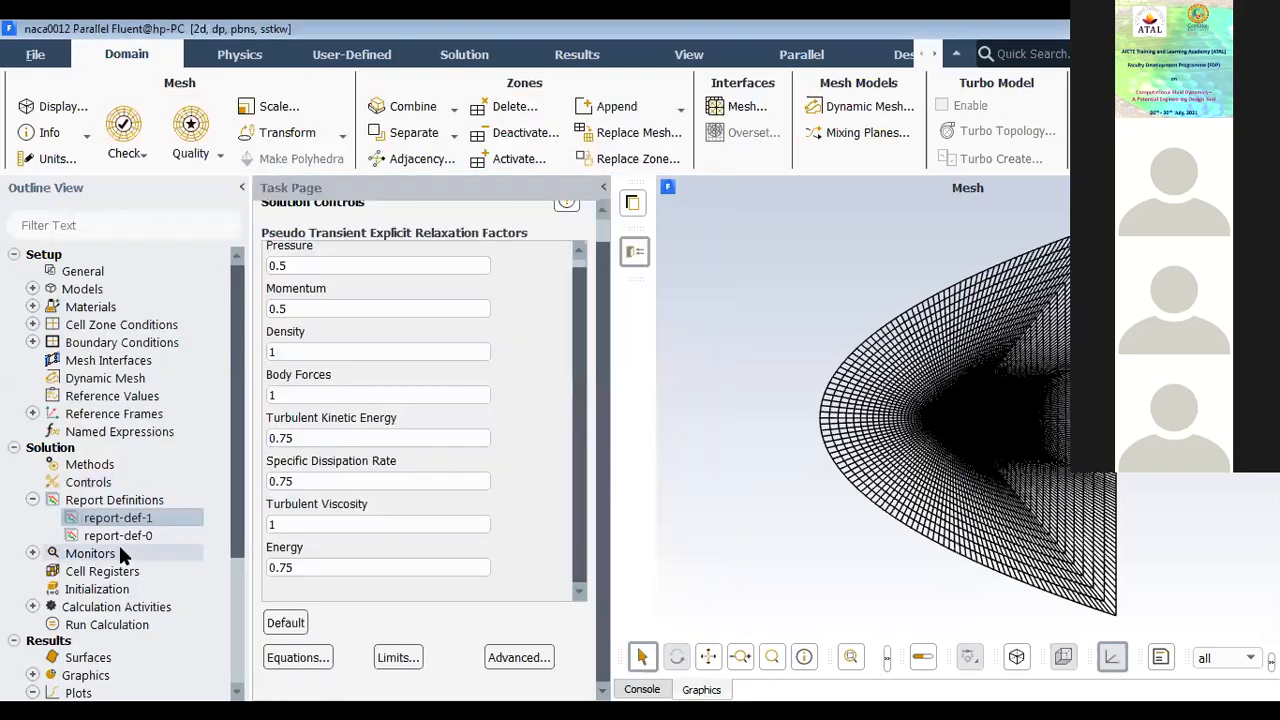
Step: Review the lift report definition report-def-0, including its output type, force vector and airfoil wall zones, and close it
{"action": "right_click", "coordinate": [122, 538]}
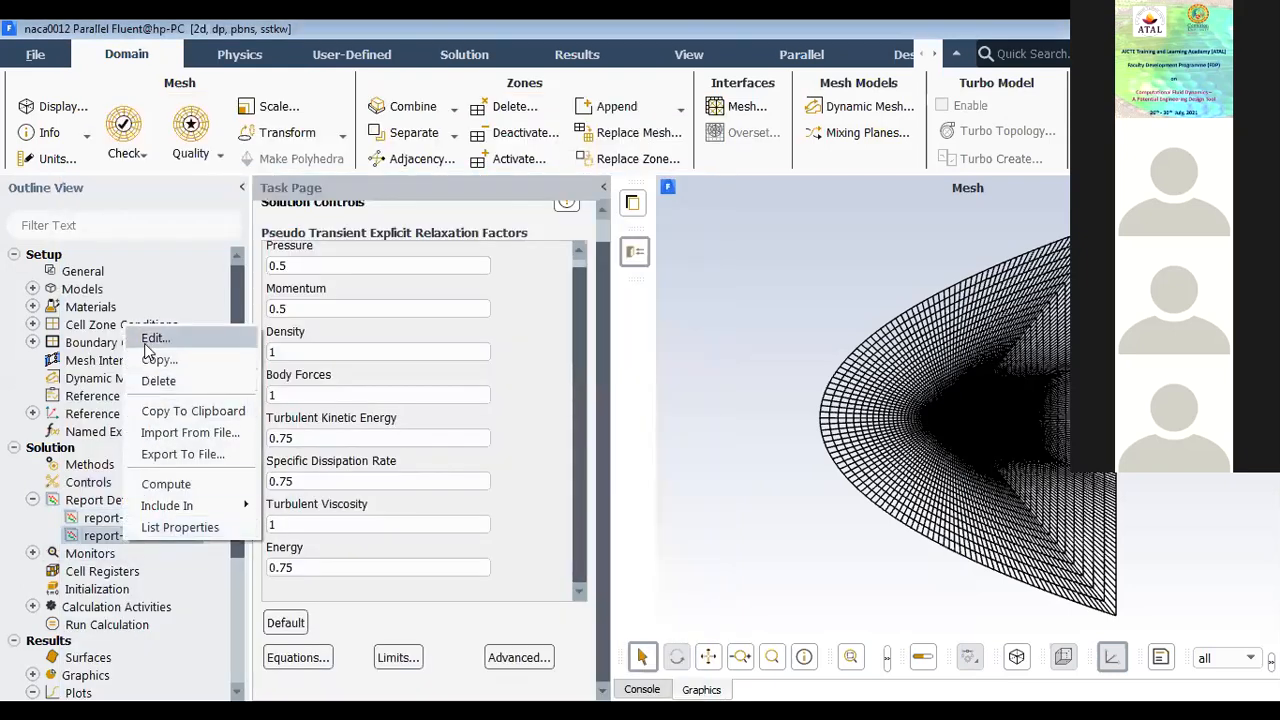
{"action": "left_click", "coordinate": [153, 338]}
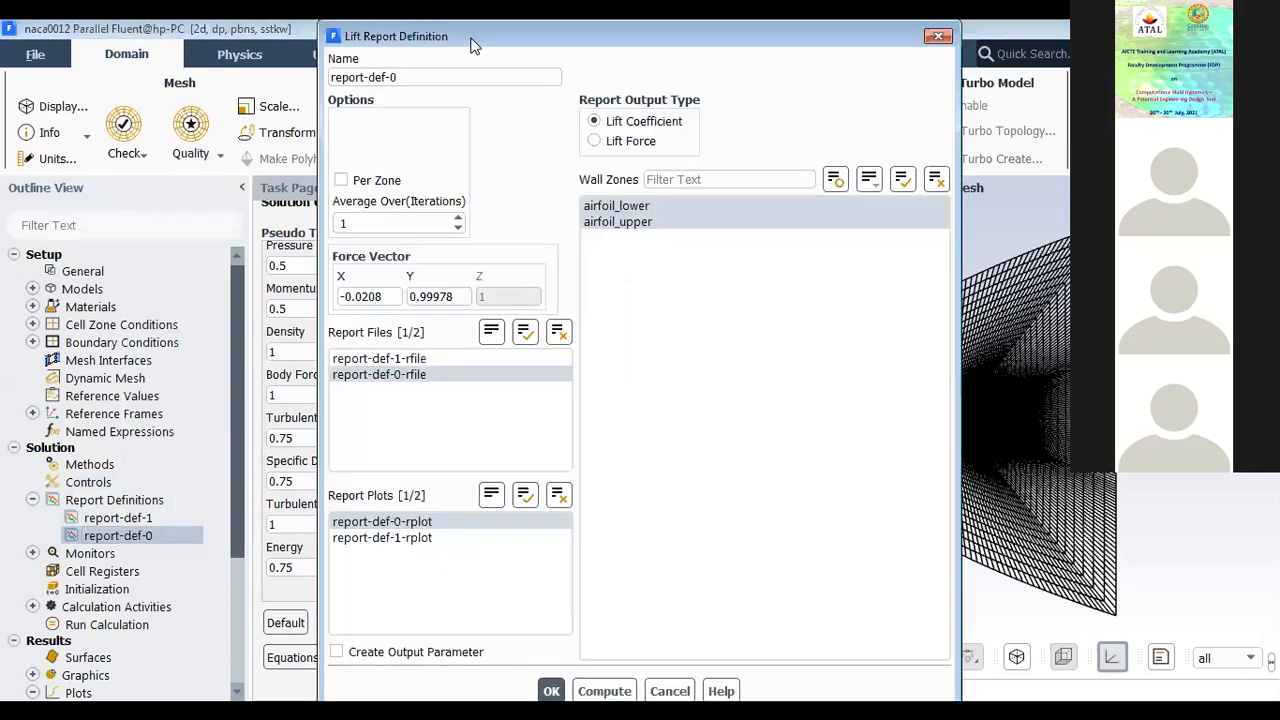
{"action": "left_click_drag", "start_coordinate": [474, 46], "coordinate": [270, 80]}
{"action": "left_click_drag", "start_coordinate": [127, 111], "coordinate": [190, 113]}
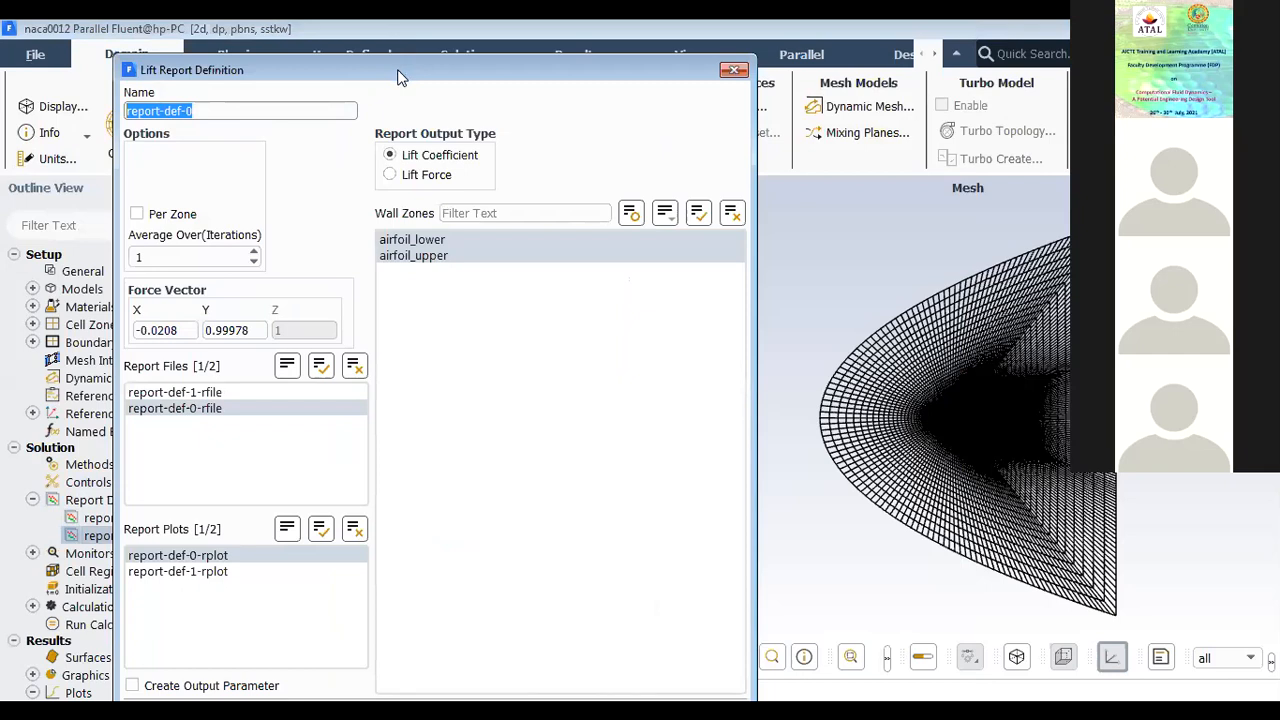
{"action": "left_click_drag", "start_coordinate": [398, 77], "coordinate": [309, 62]}
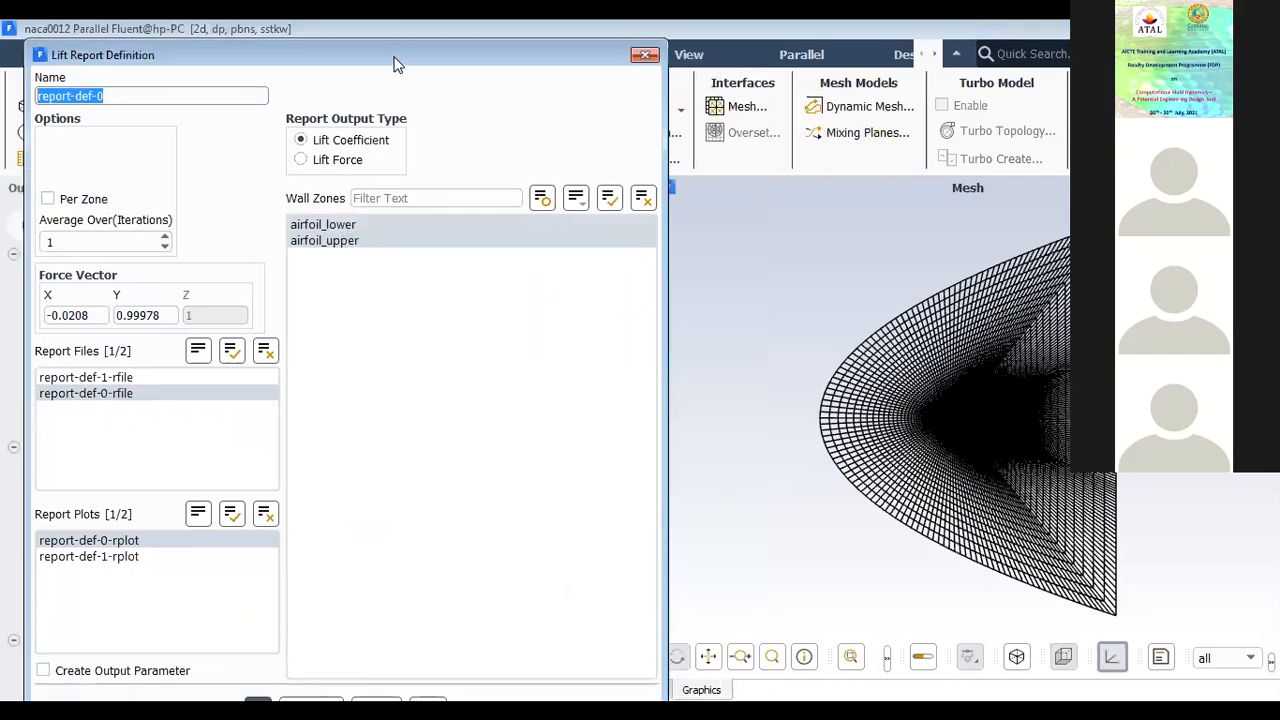
{"action": "left_click_drag", "start_coordinate": [396, 66], "coordinate": [399, 244]}
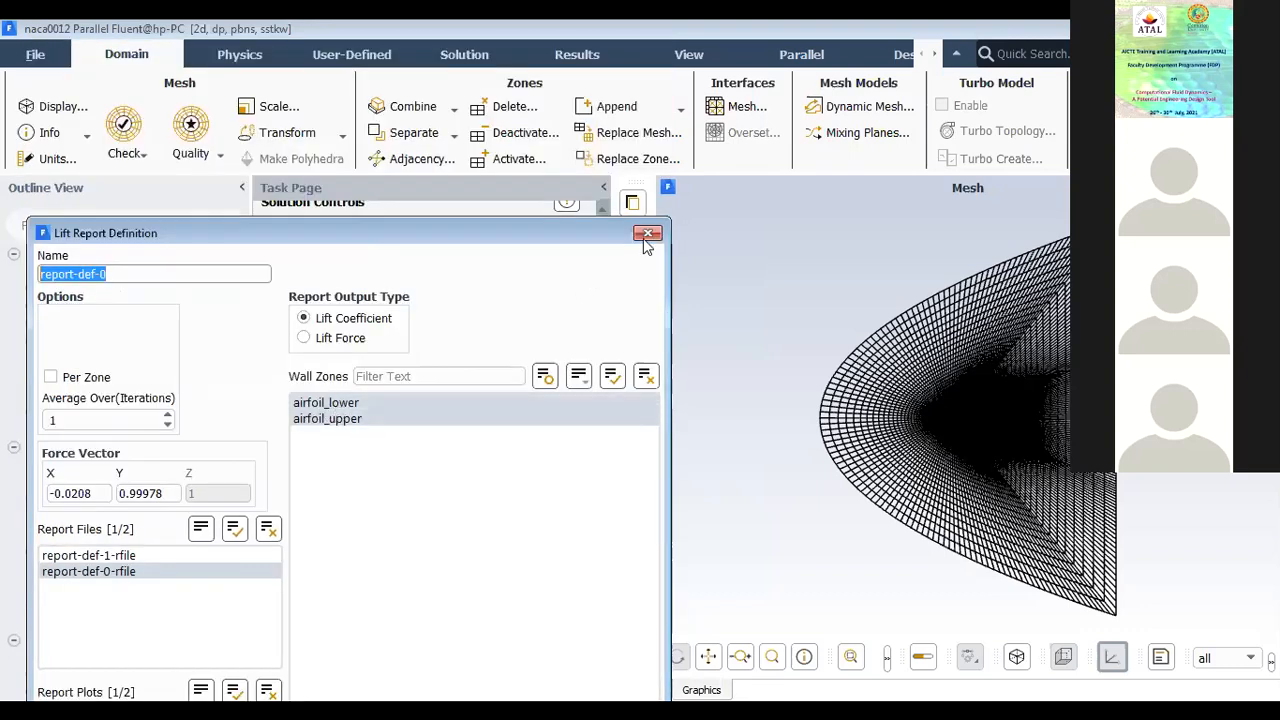
{"action": "left_click", "coordinate": [358, 418]}
{"action": "left_click", "coordinate": [646, 234]}
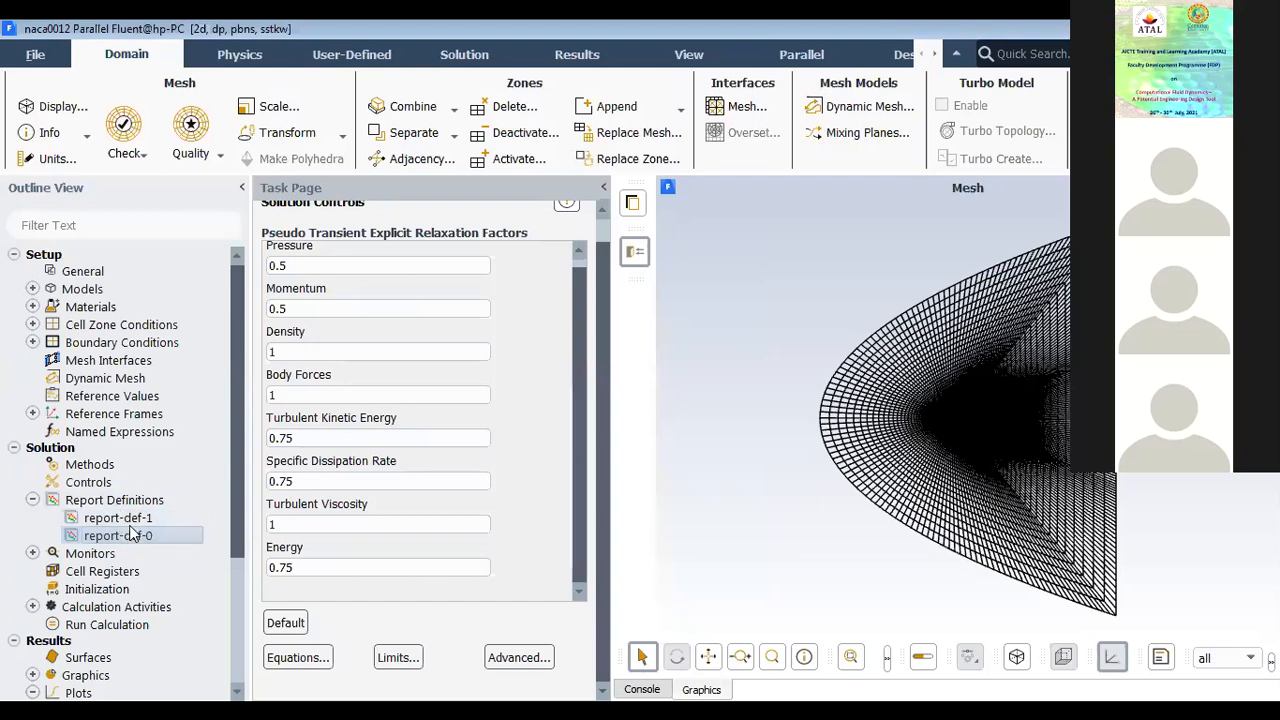
Step: Review the solution monitors, listing the report files and report plots for report-def-0 and report-def-1
{"action": "left_click", "coordinate": [32, 500]}
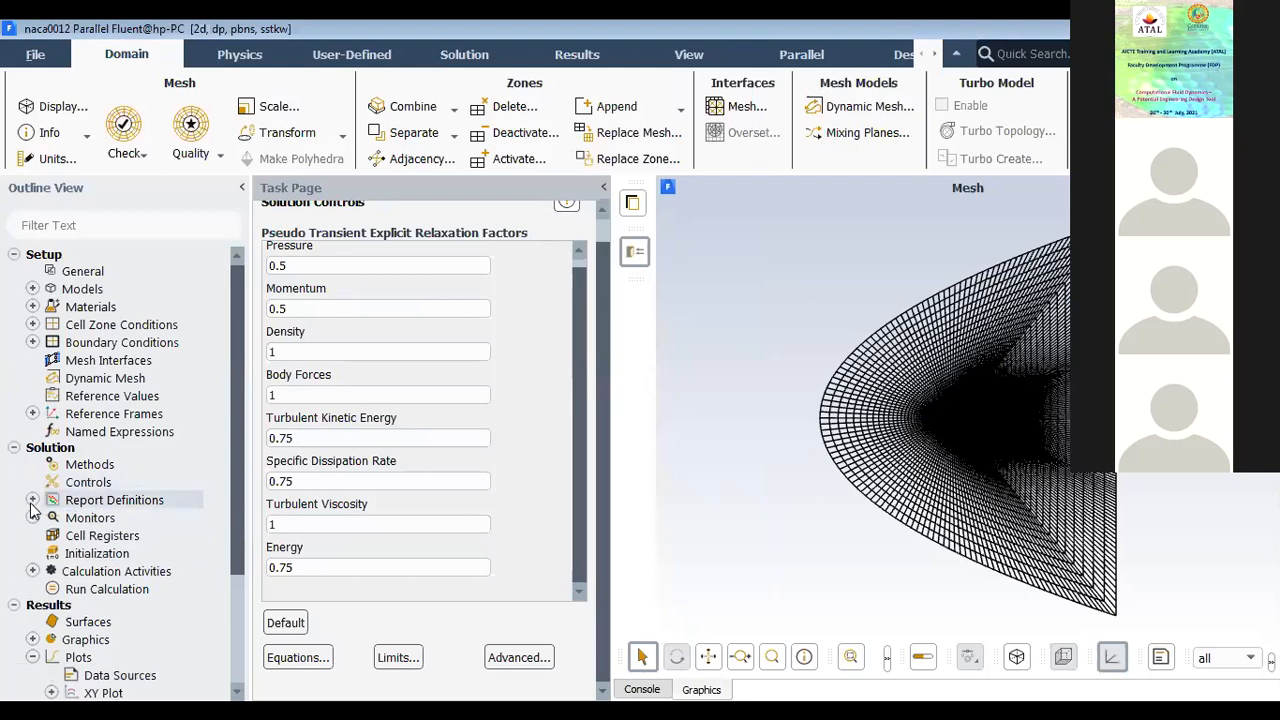
{"action": "left_click", "coordinate": [32, 518]}
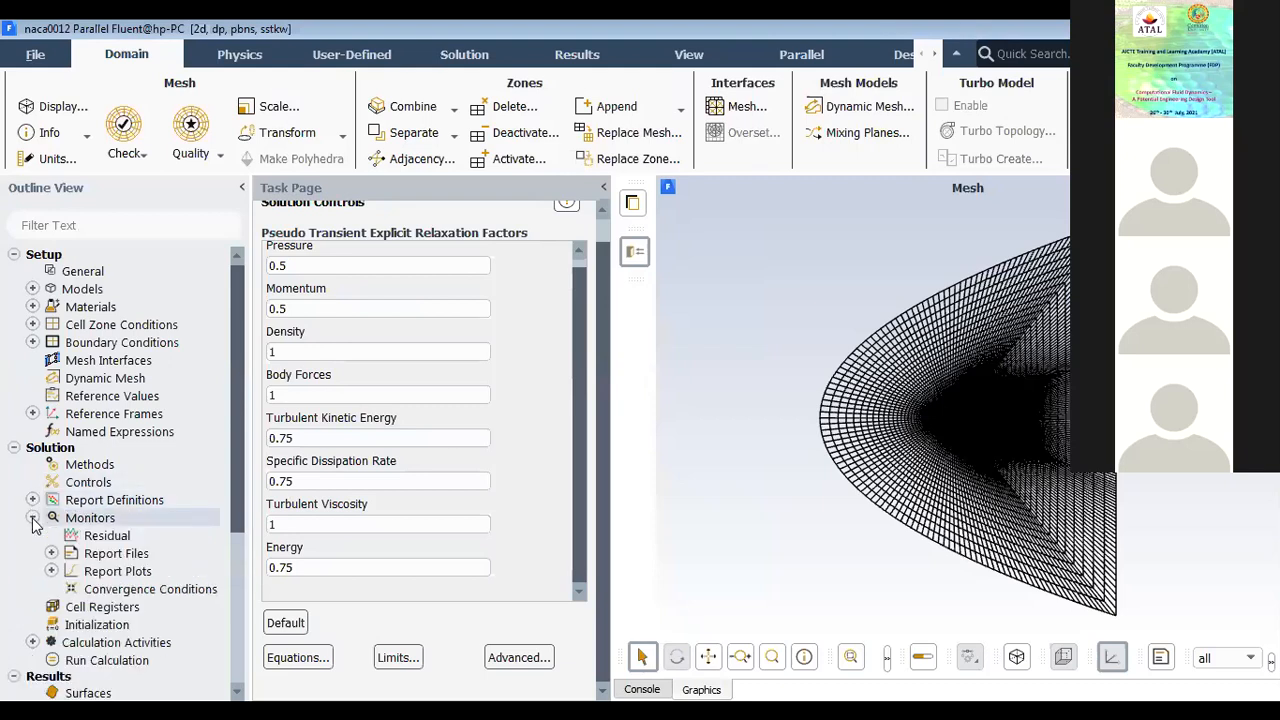
{"action": "left_click", "coordinate": [51, 553]}
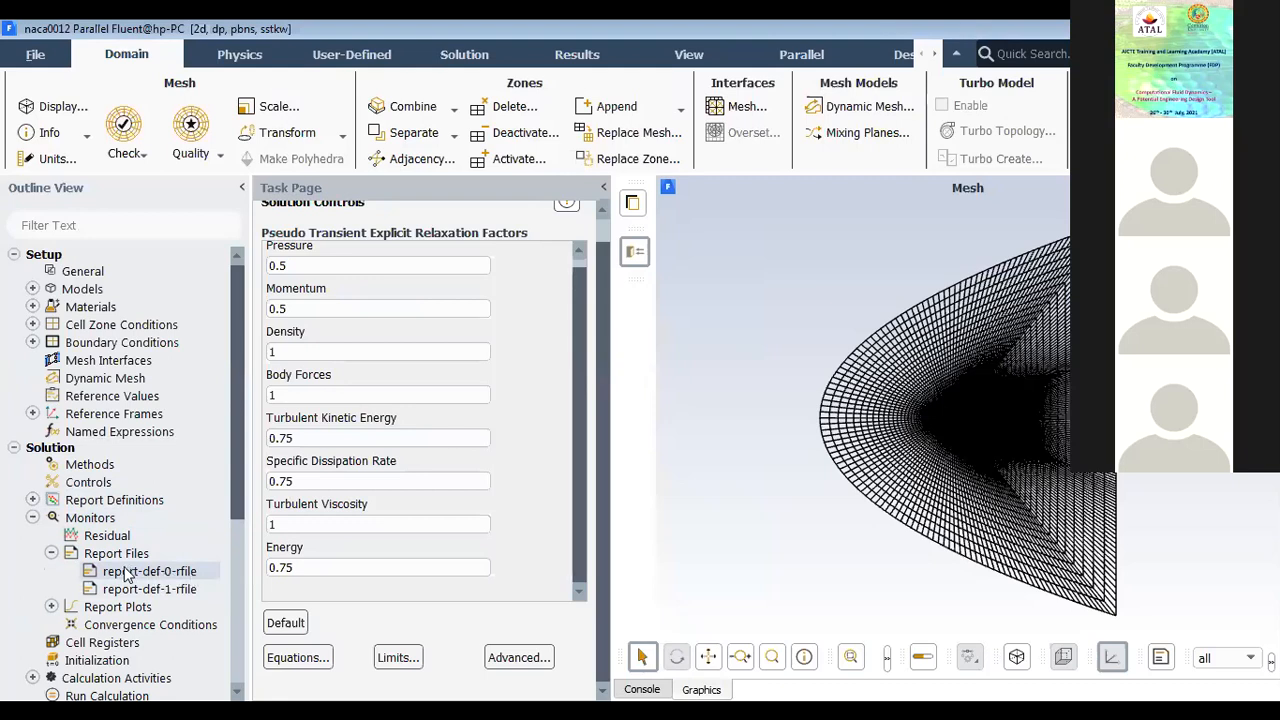
{"action": "left_click", "coordinate": [34, 607]}
{"action": "scroll", "coordinate": [130, 520], "scroll_direction": "down", "scroll_amount": 3}
{"action": "left_click", "coordinate": [135, 487]}
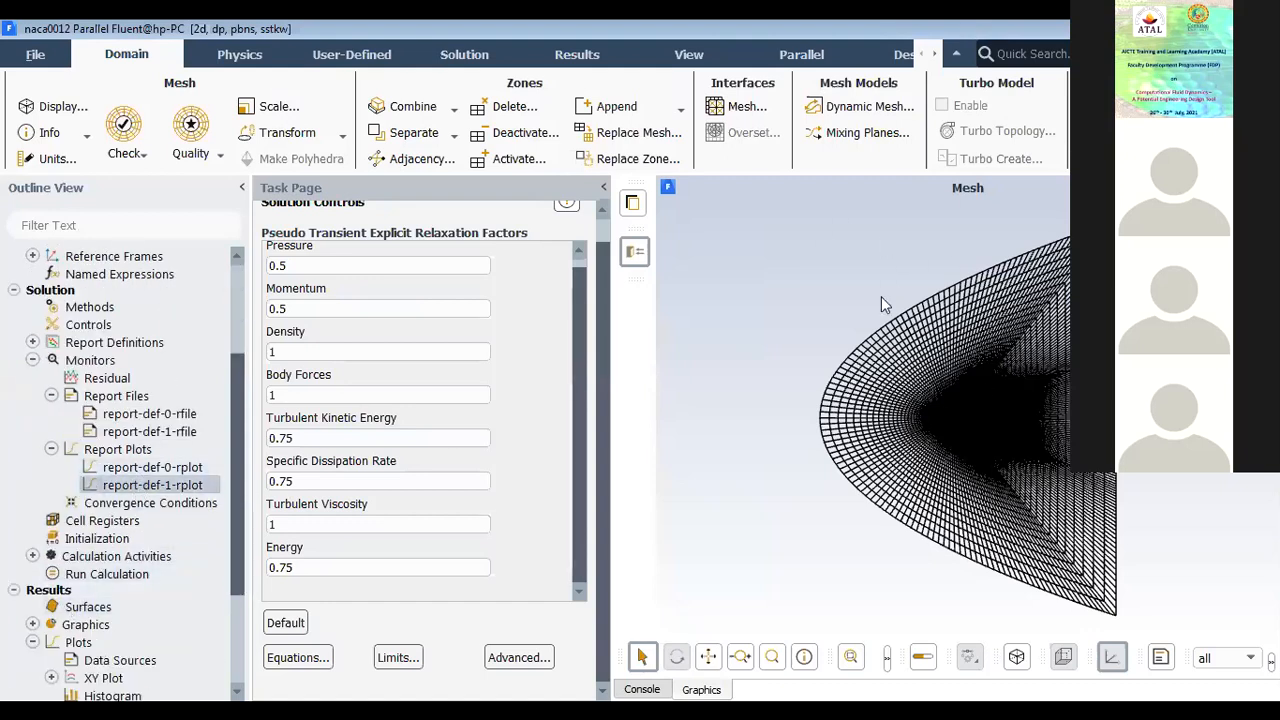
{"action": "left_click", "coordinate": [168, 413]}
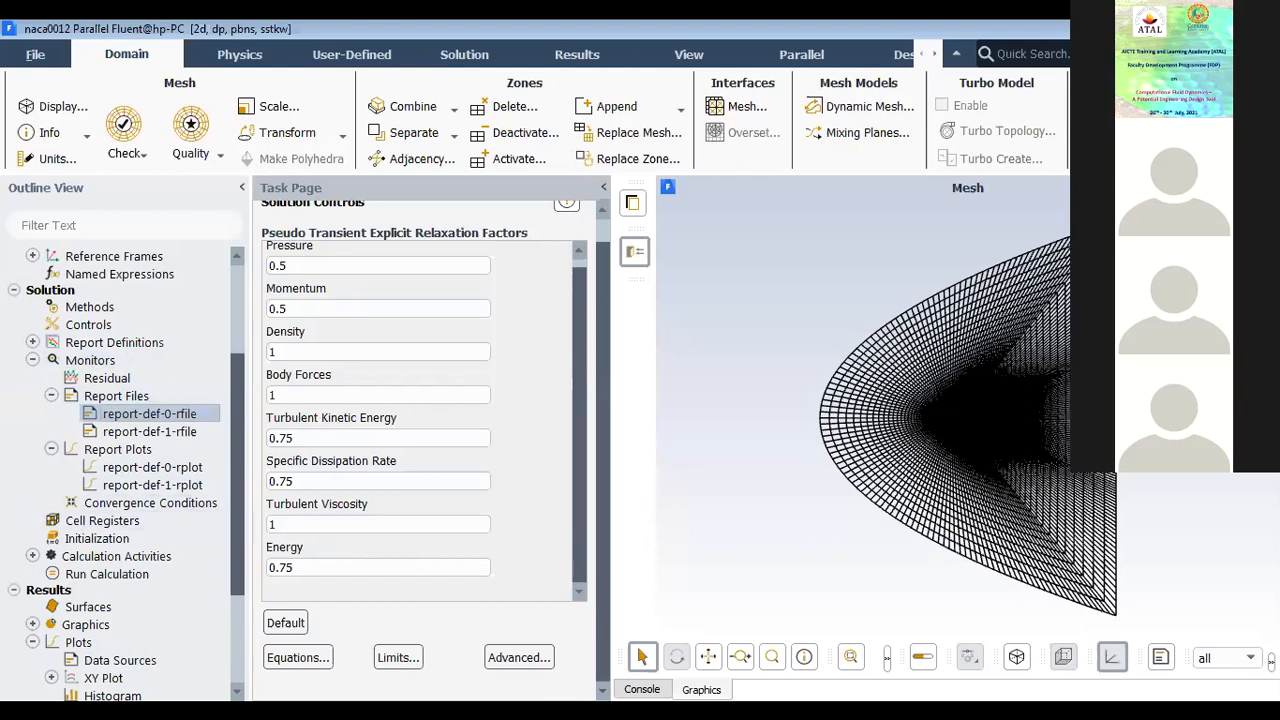
Step: List the top-level console commands and collapse the report files, report plots and monitors branches of the outline
{"action": "left_click", "coordinate": [642, 689]}
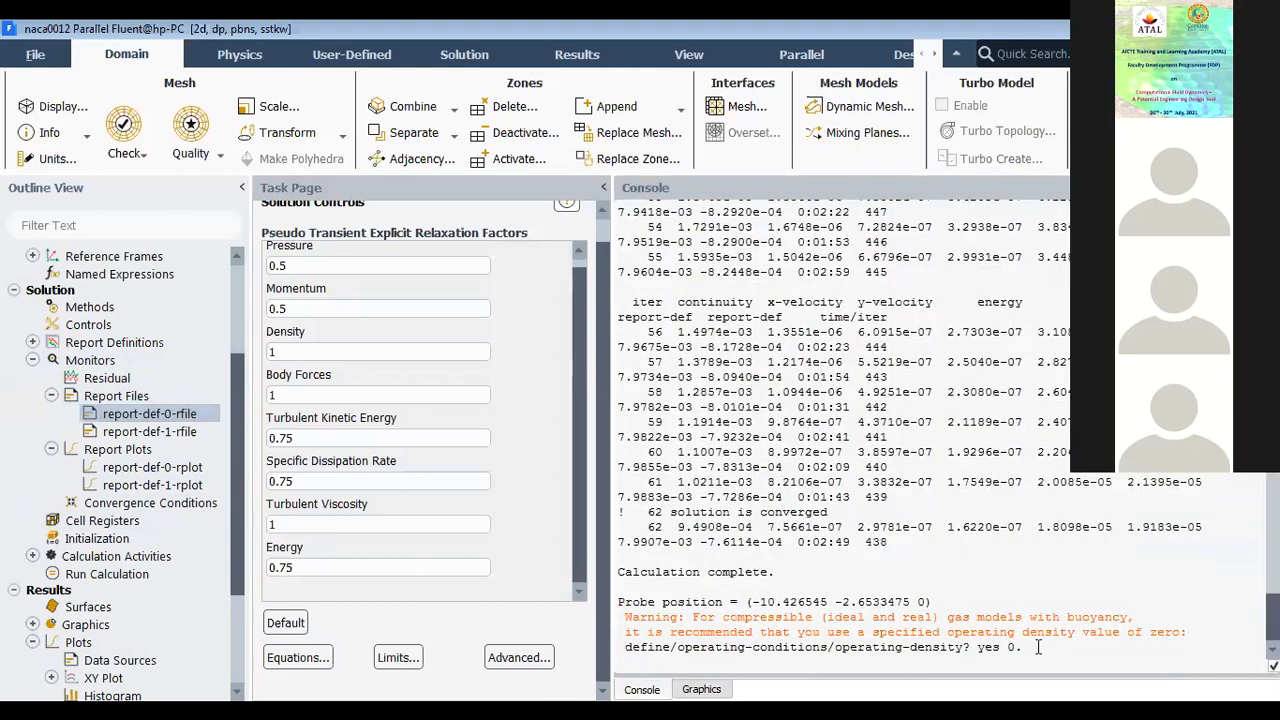
{"action": "key", "text": "Return"}
{"action": "key", "text": "Return"}
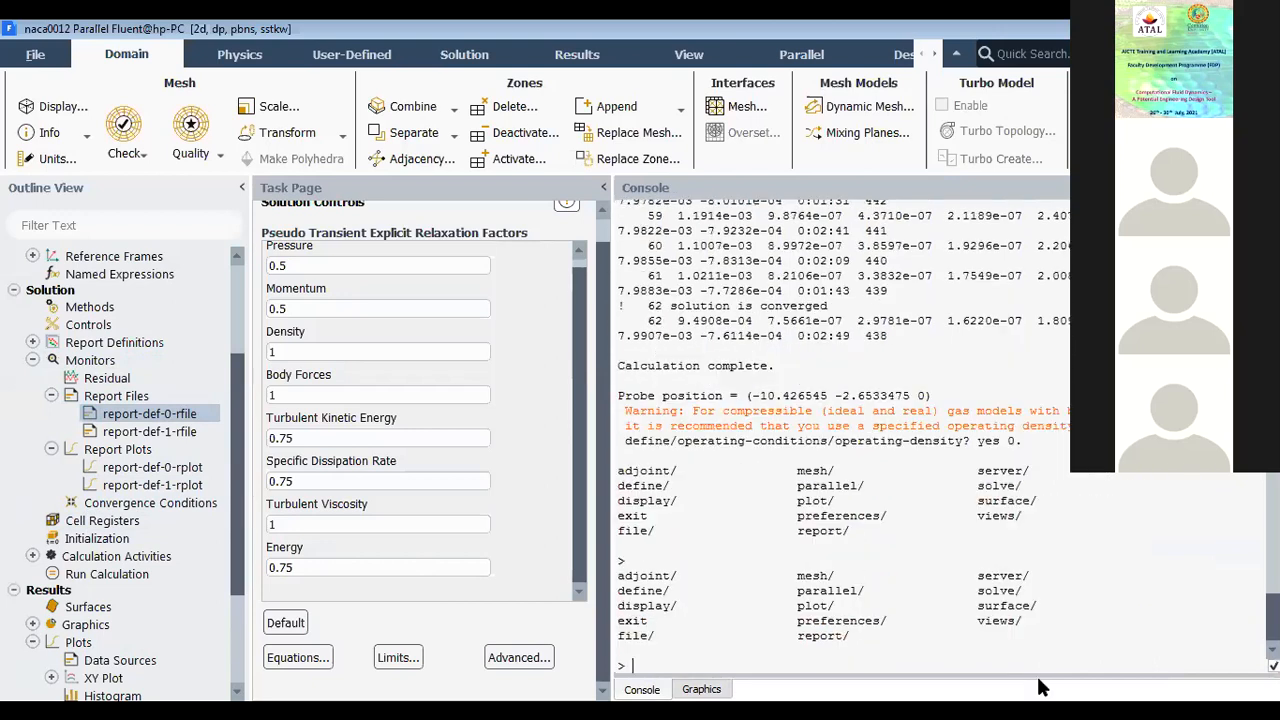
{"action": "left_click", "coordinate": [51, 396]}
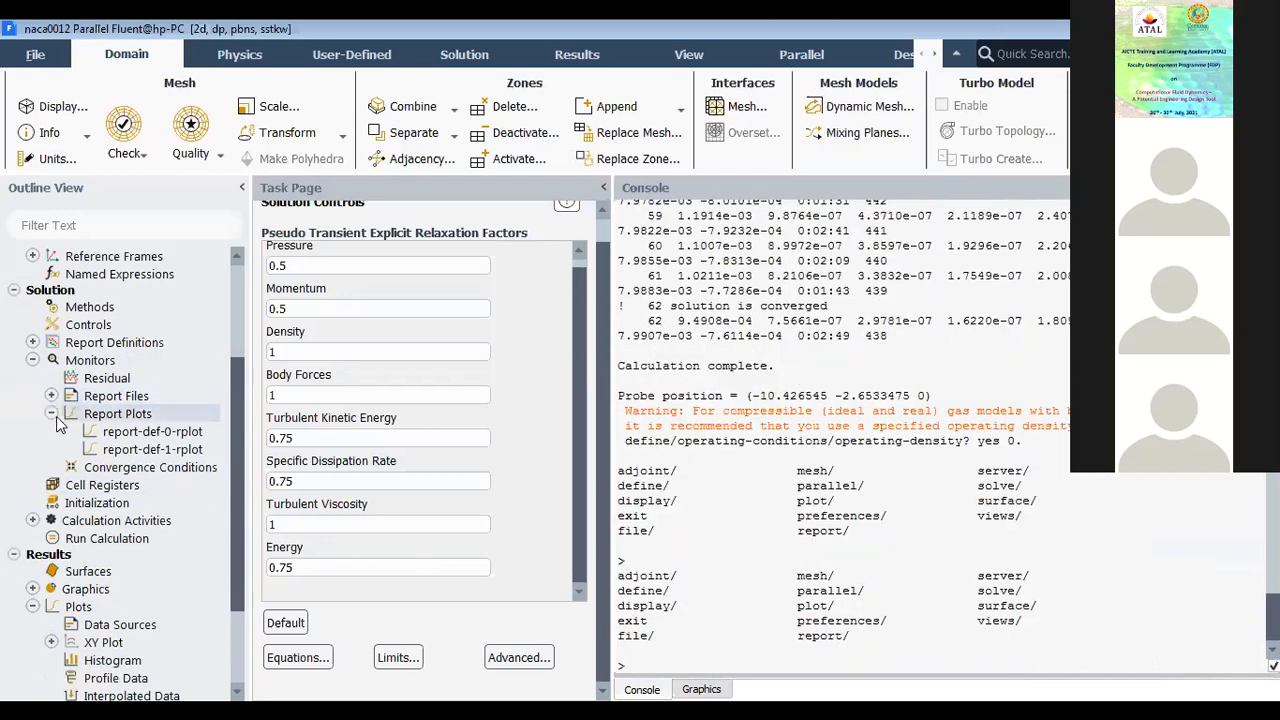
{"action": "left_click", "coordinate": [51, 413]}
{"action": "left_click", "coordinate": [33, 360]}
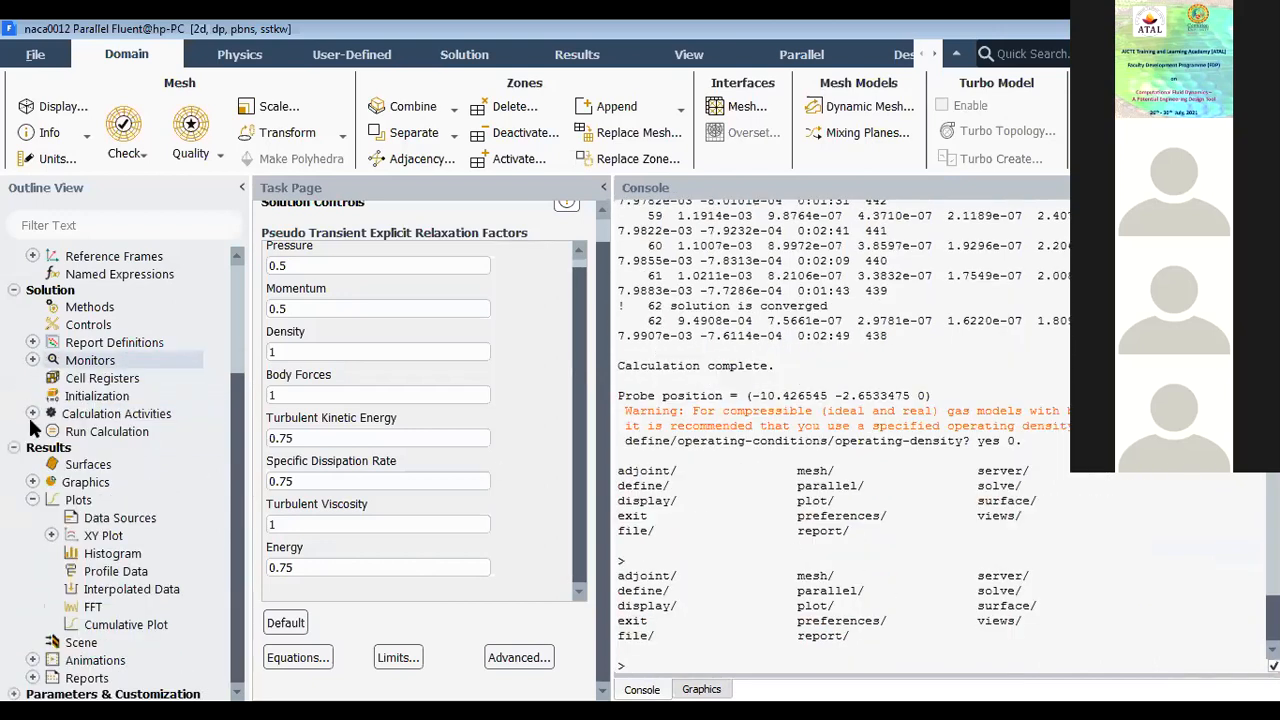
{"action": "left_click", "coordinate": [33, 414]}
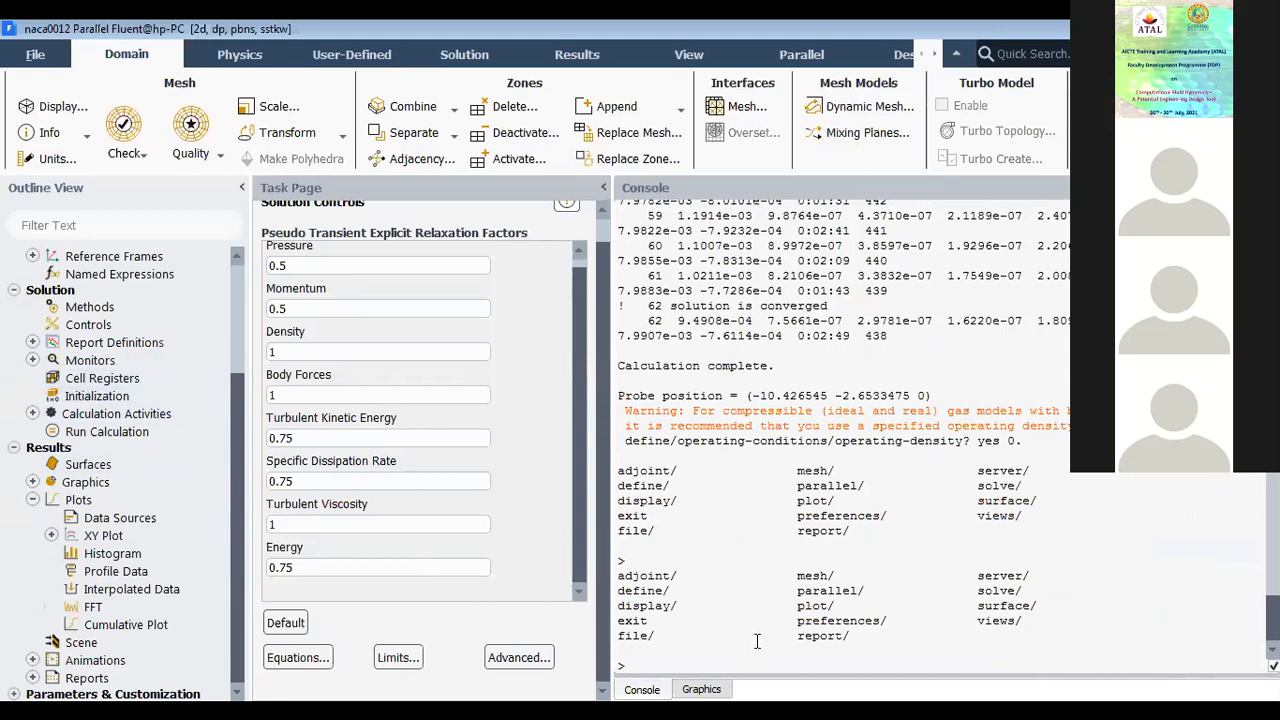
Step: Enter the console's mesh commands, report the mesh size with size, and return to the top level with q
{"action": "key", "text": "Return"}
{"action": "type", "text": "mesh"}
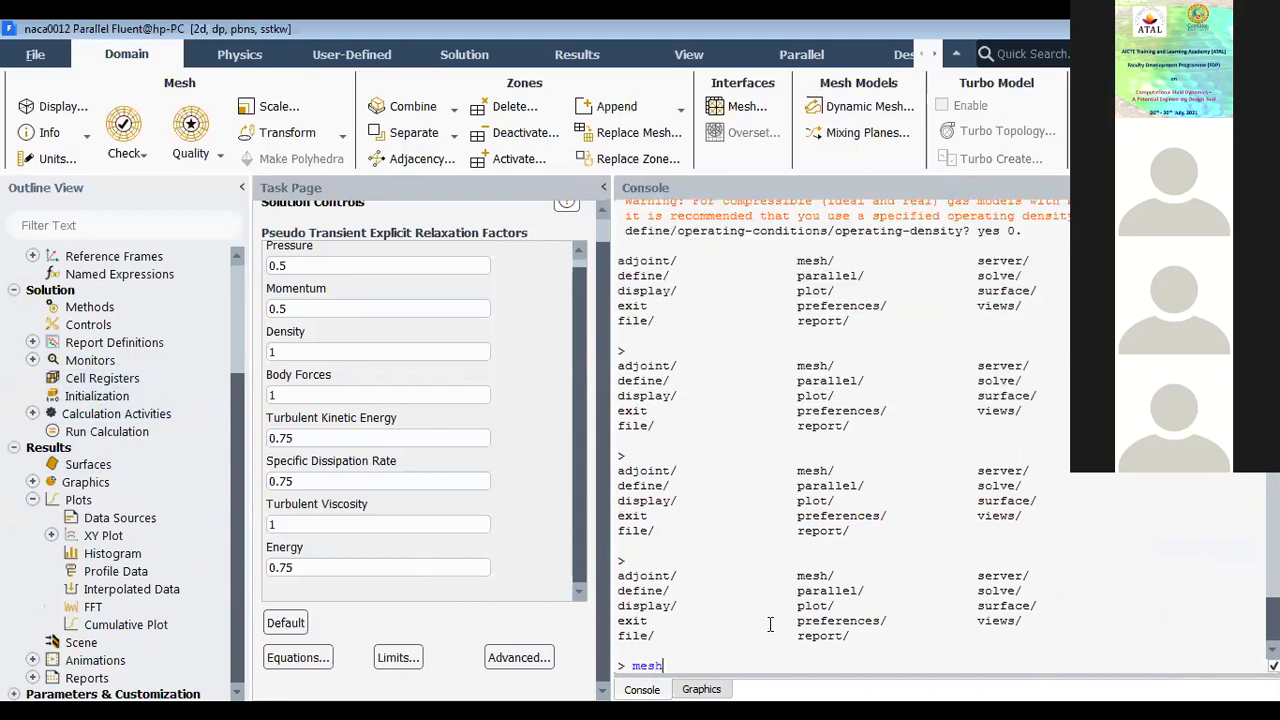
{"action": "key", "text": "Return"}
{"action": "key", "text": "Return"}
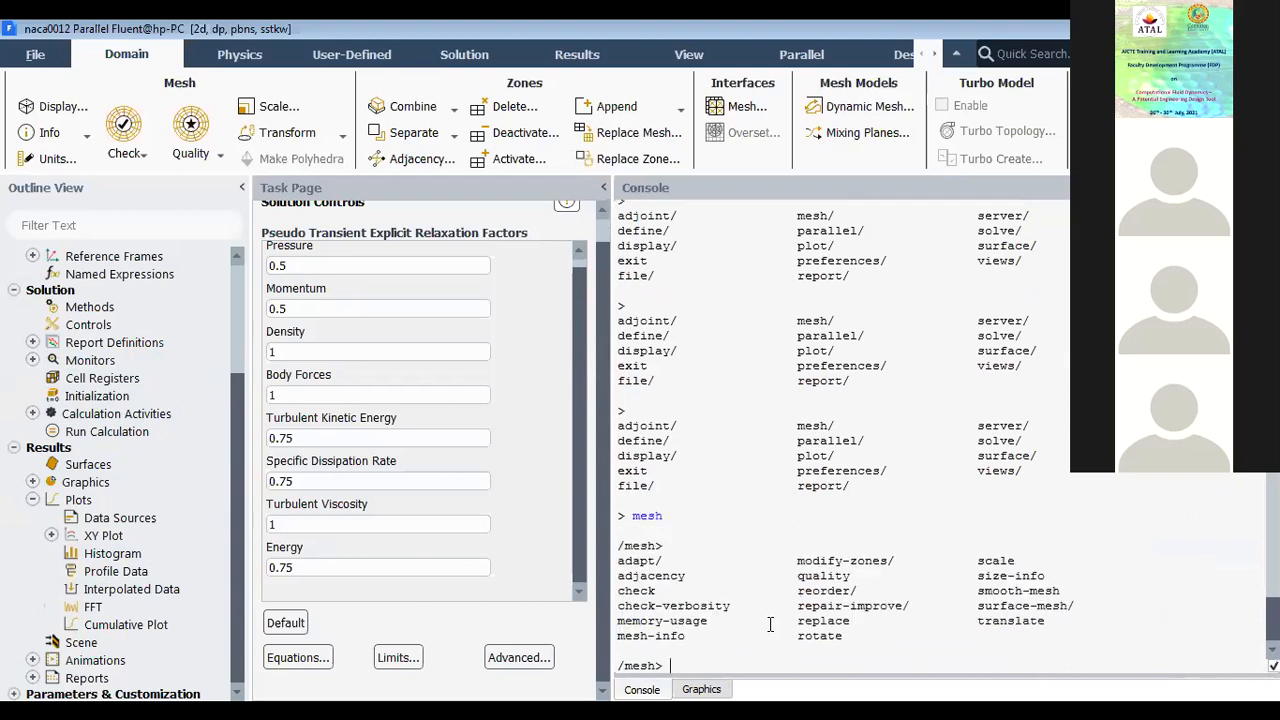
{"action": "type", "text": "size"}
{"action": "key", "text": "Return"}
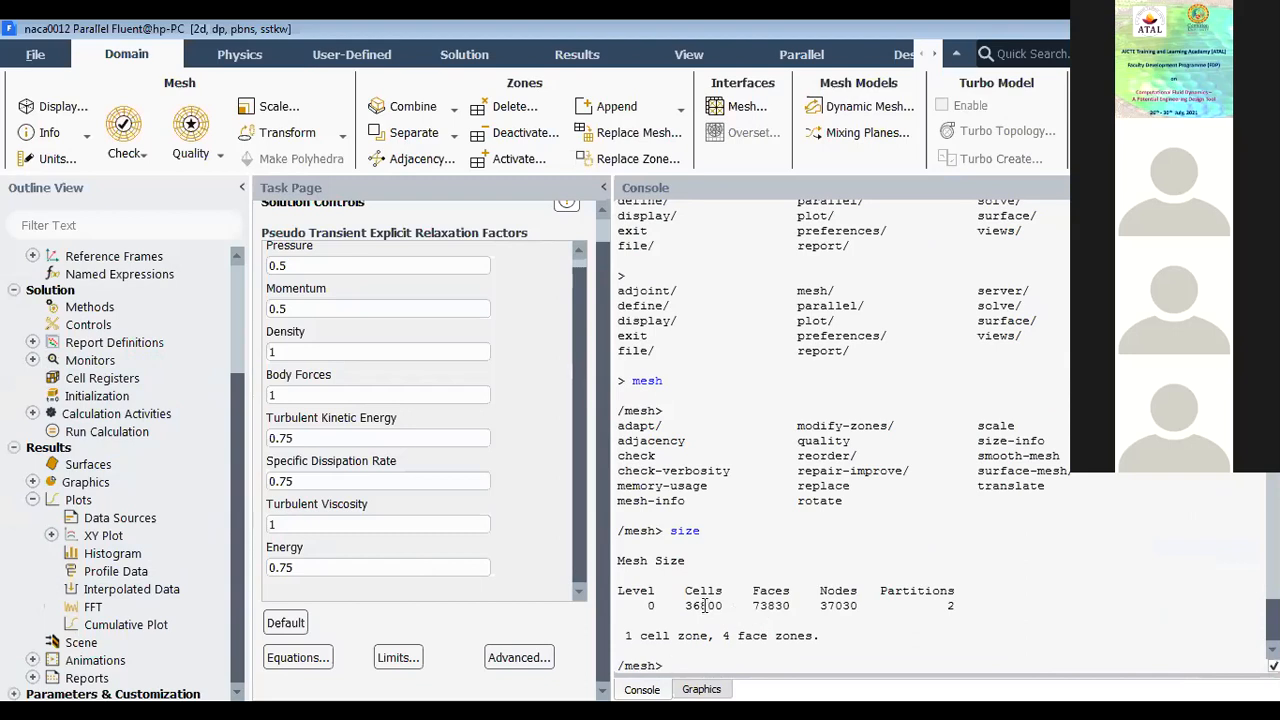
{"action": "left_click_drag", "start_coordinate": [684, 606], "coordinate": [724, 608]}
{"action": "left_click", "coordinate": [698, 663]}
{"action": "type", "text": "q"}
{"action": "key", "text": "Return"}
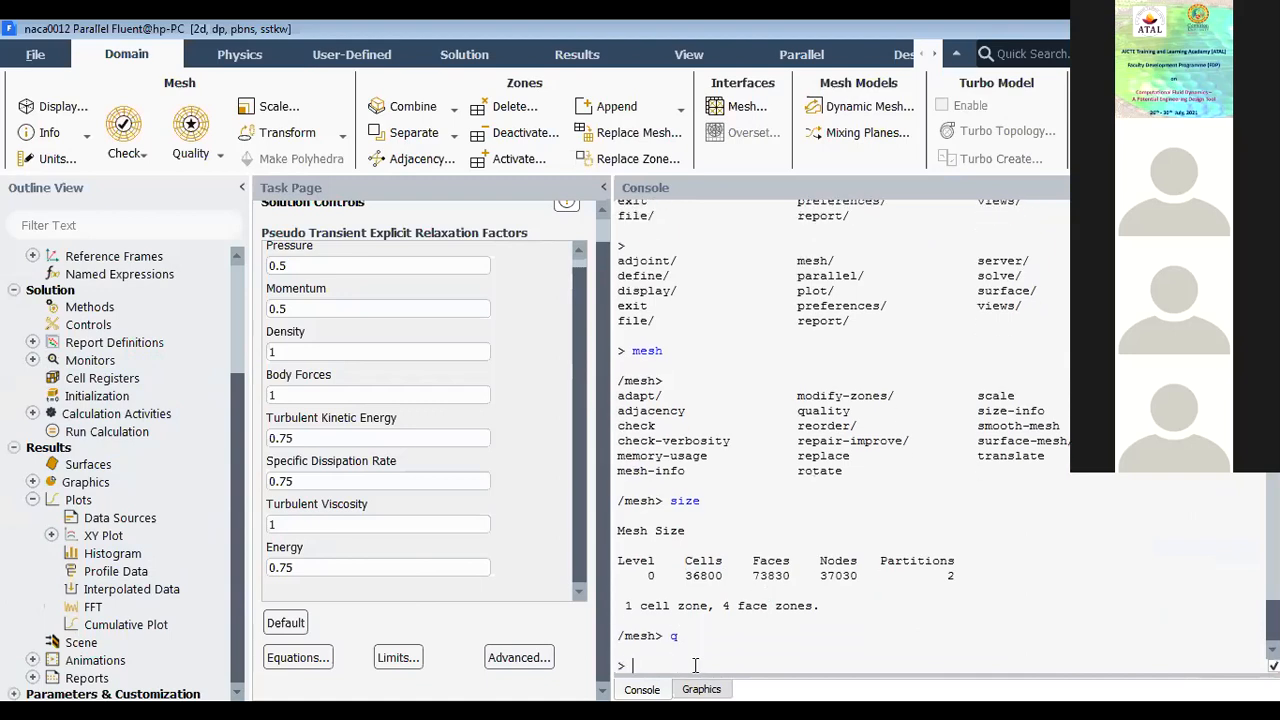
Step: Inspect the mesh refinement around the airfoil up close and return to the console
{"action": "left_click", "coordinate": [701, 689]}
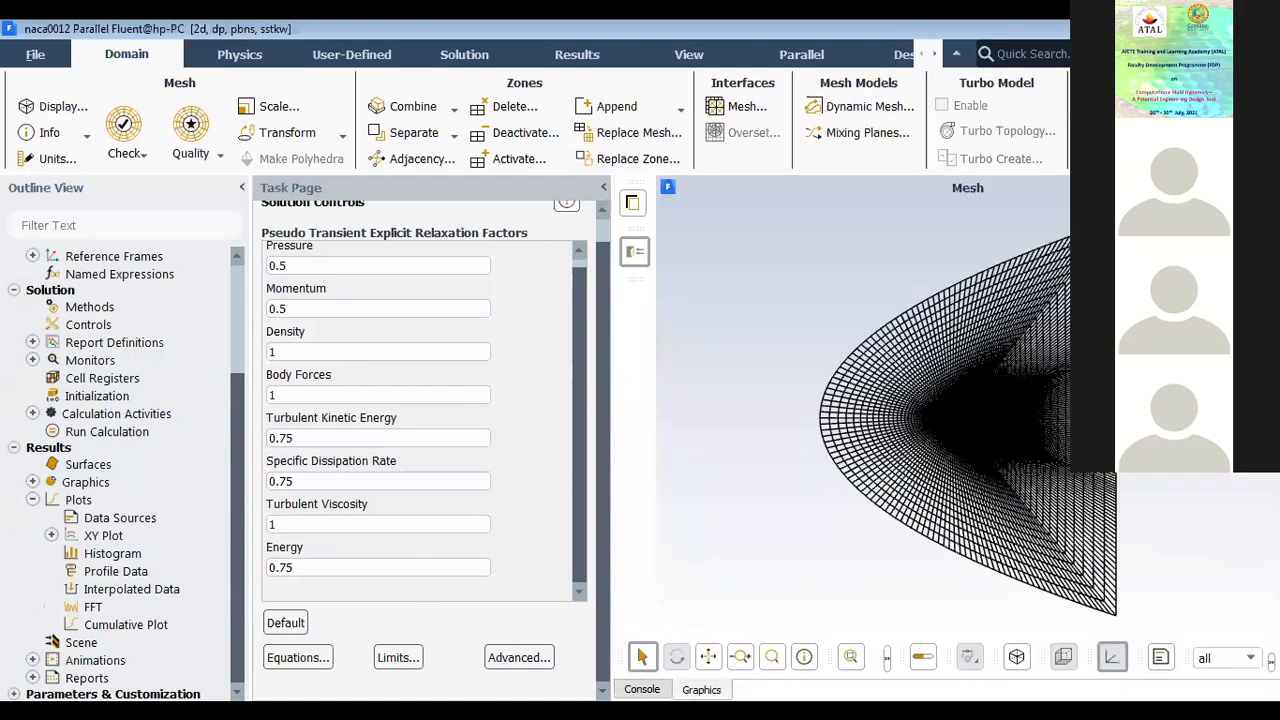
{"action": "scroll", "coordinate": [971, 398], "scroll_direction": "up", "scroll_amount": 3}
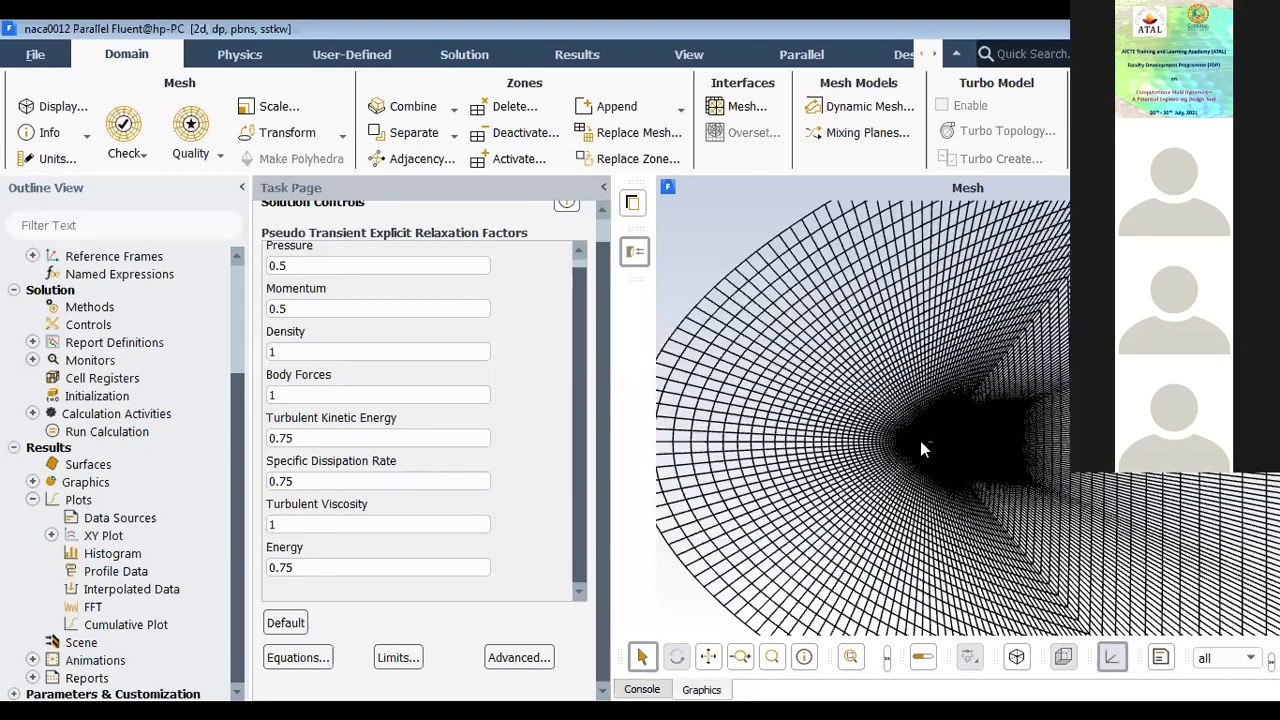
{"action": "scroll", "coordinate": [935, 414], "scroll_direction": "up", "scroll_amount": 3}
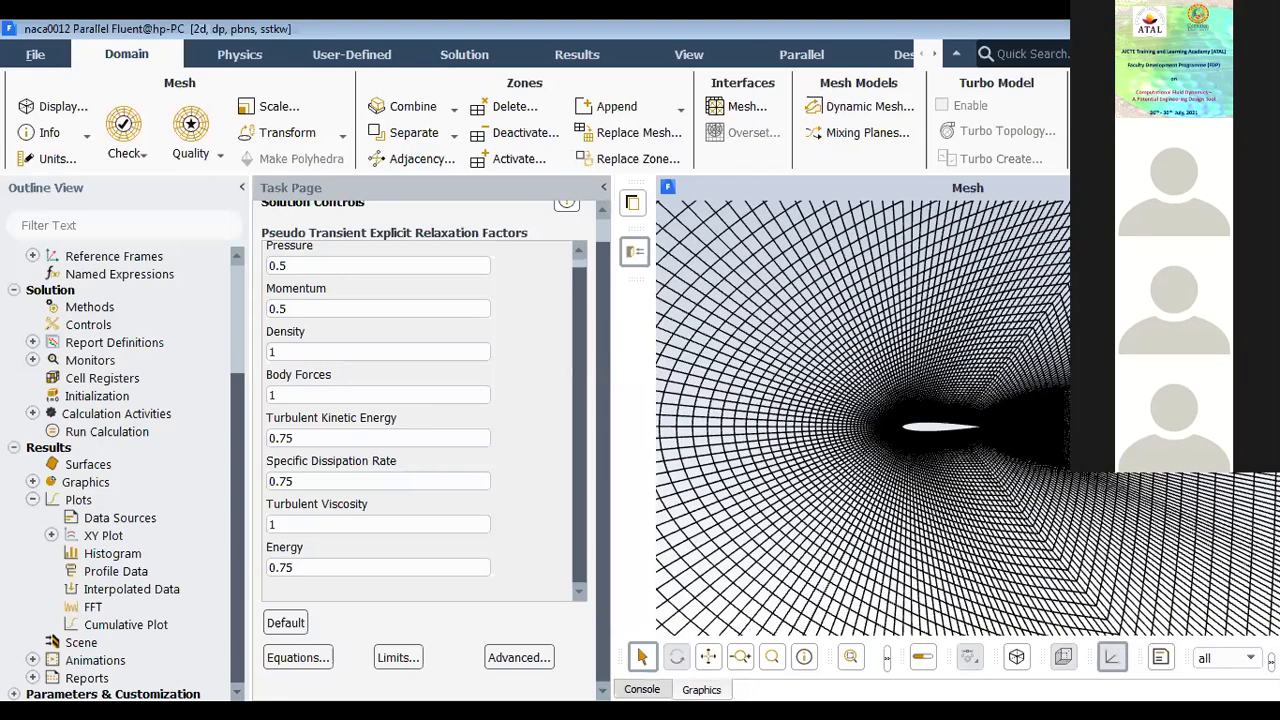
{"action": "left_click", "coordinate": [642, 689]}
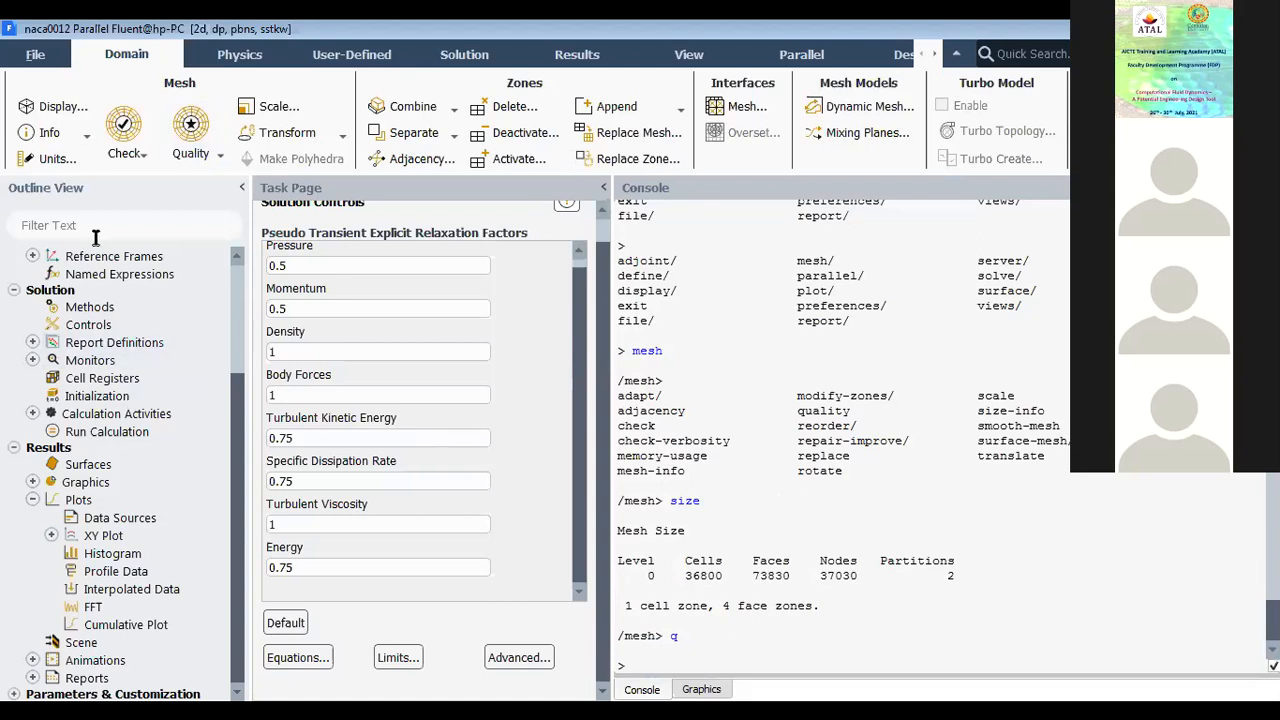
{"action": "left_click", "coordinate": [35, 56]}
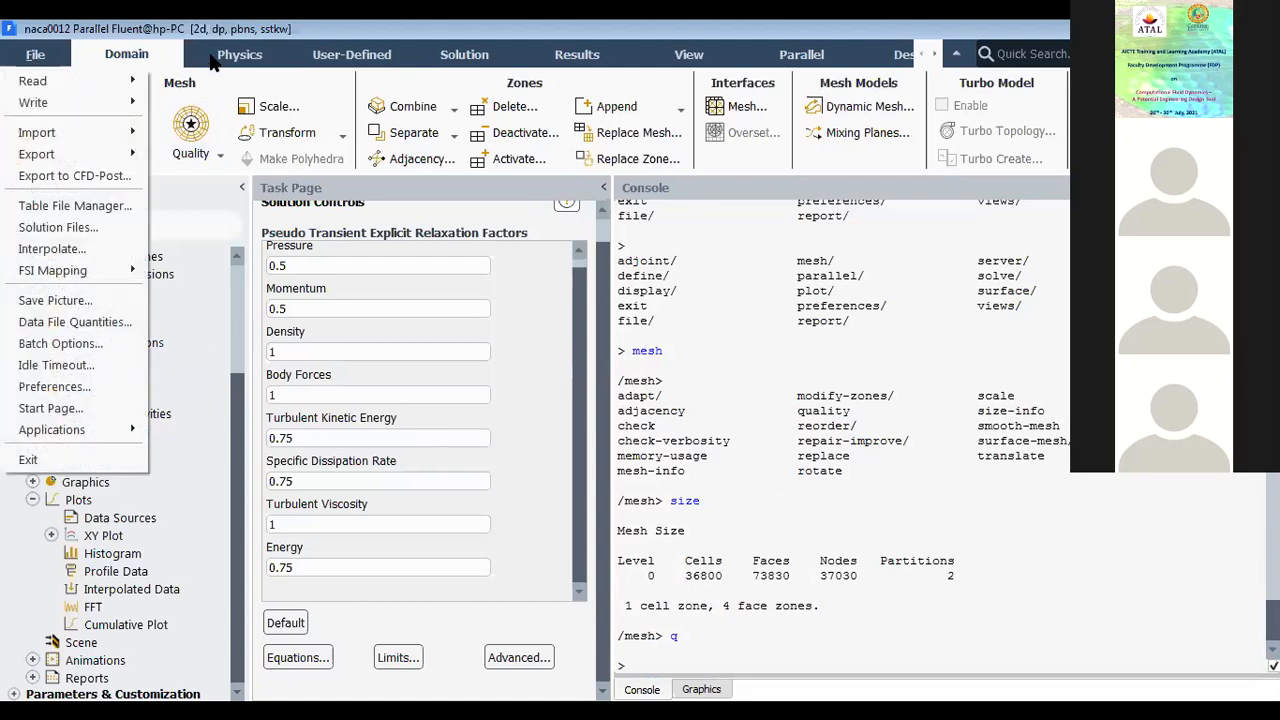
{"action": "left_click", "coordinate": [214, 62]}
{"action": "left_click", "coordinate": [327, 62]}
{"action": "left_click", "coordinate": [471, 57]}
{"action": "left_click", "coordinate": [564, 58]}
{"action": "left_click", "coordinate": [485, 61]}
{"action": "left_click", "coordinate": [335, 58]}
{"action": "left_click", "coordinate": [235, 55]}
{"action": "left_click", "coordinate": [155, 60]}
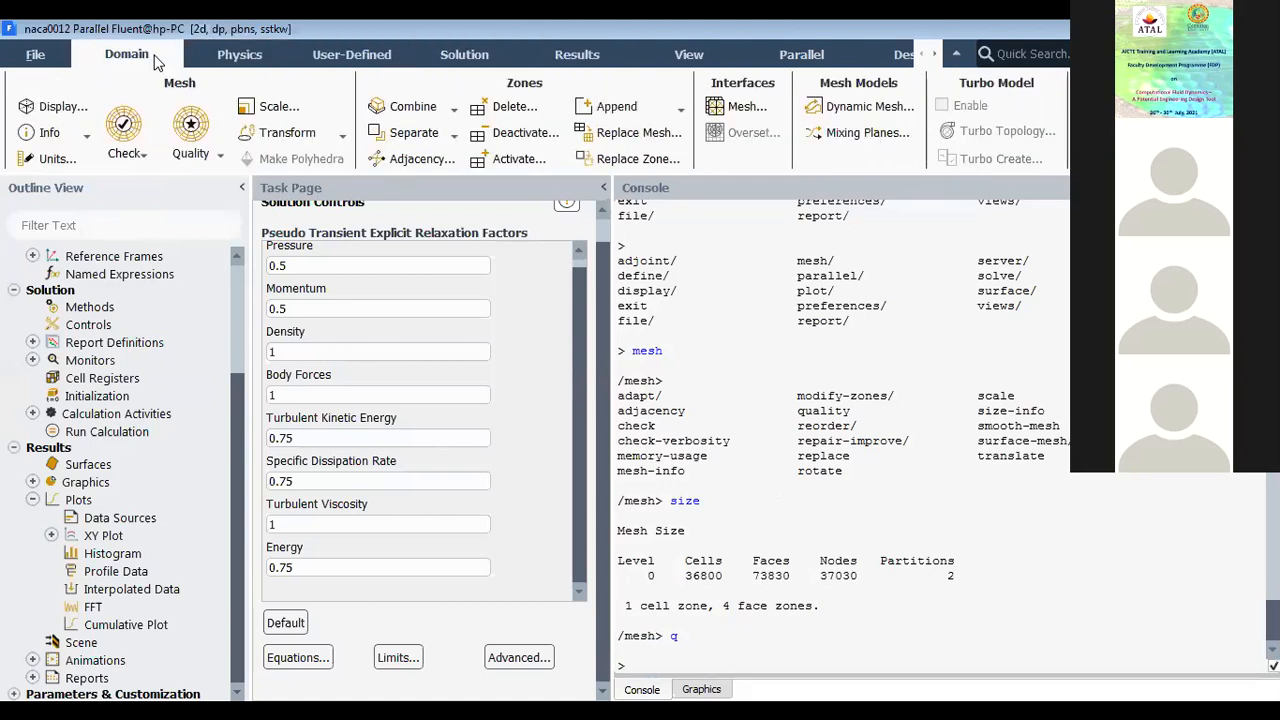
Step: List the viscous model commands in the console by entering define, models and vis
{"action": "key", "text": "Return"}
{"action": "key", "text": "Return"}
{"action": "key", "text": "Return"}
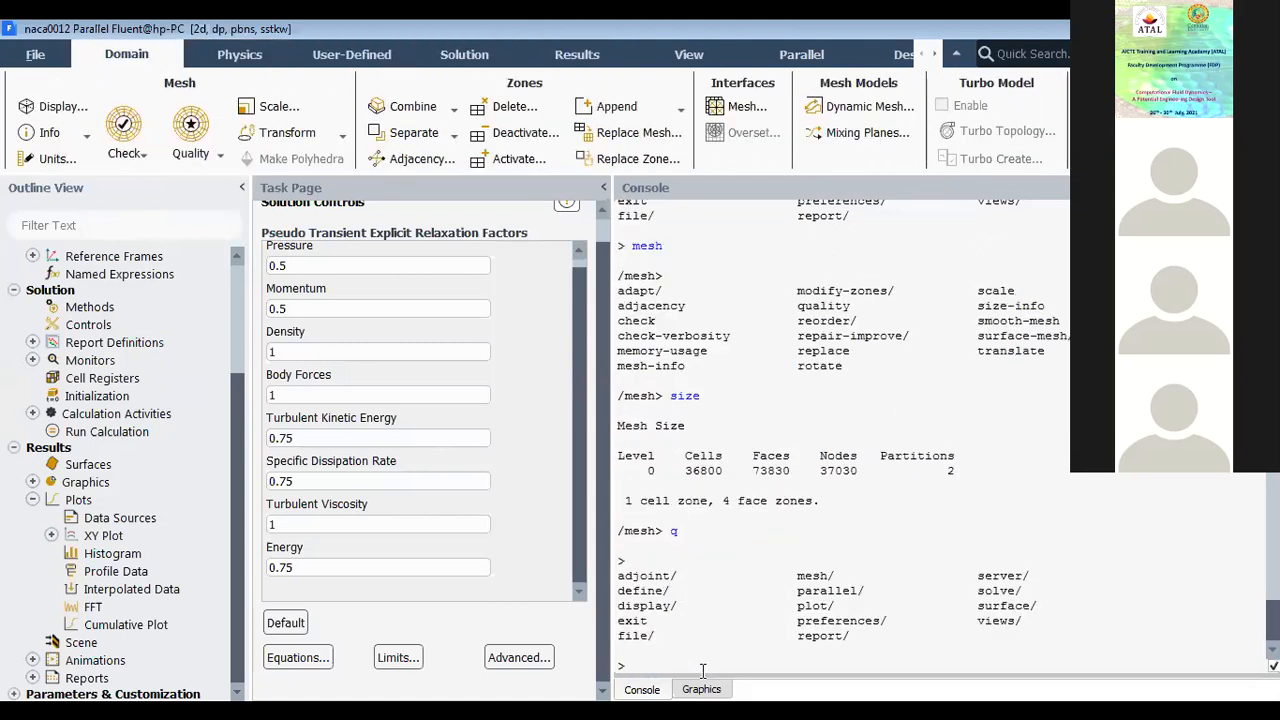
{"action": "type", "text": "define"}
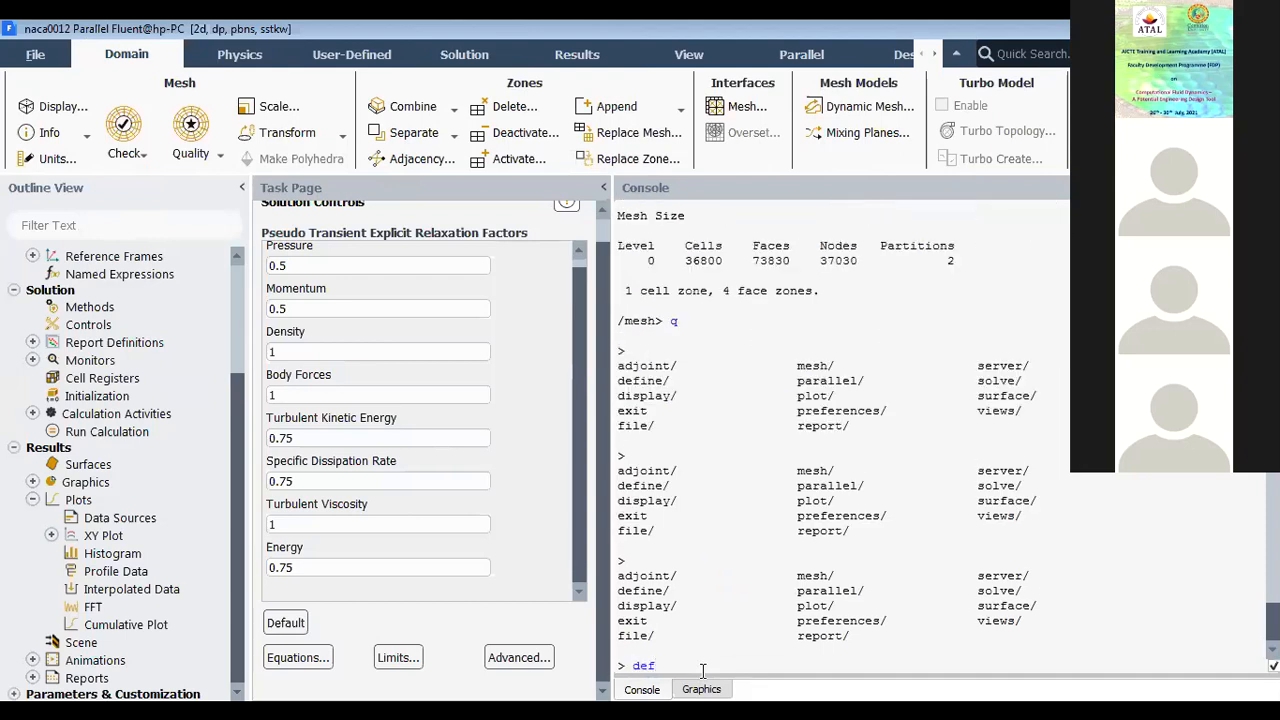
{"action": "key", "text": "Return"}
{"action": "type", "text": "models"}
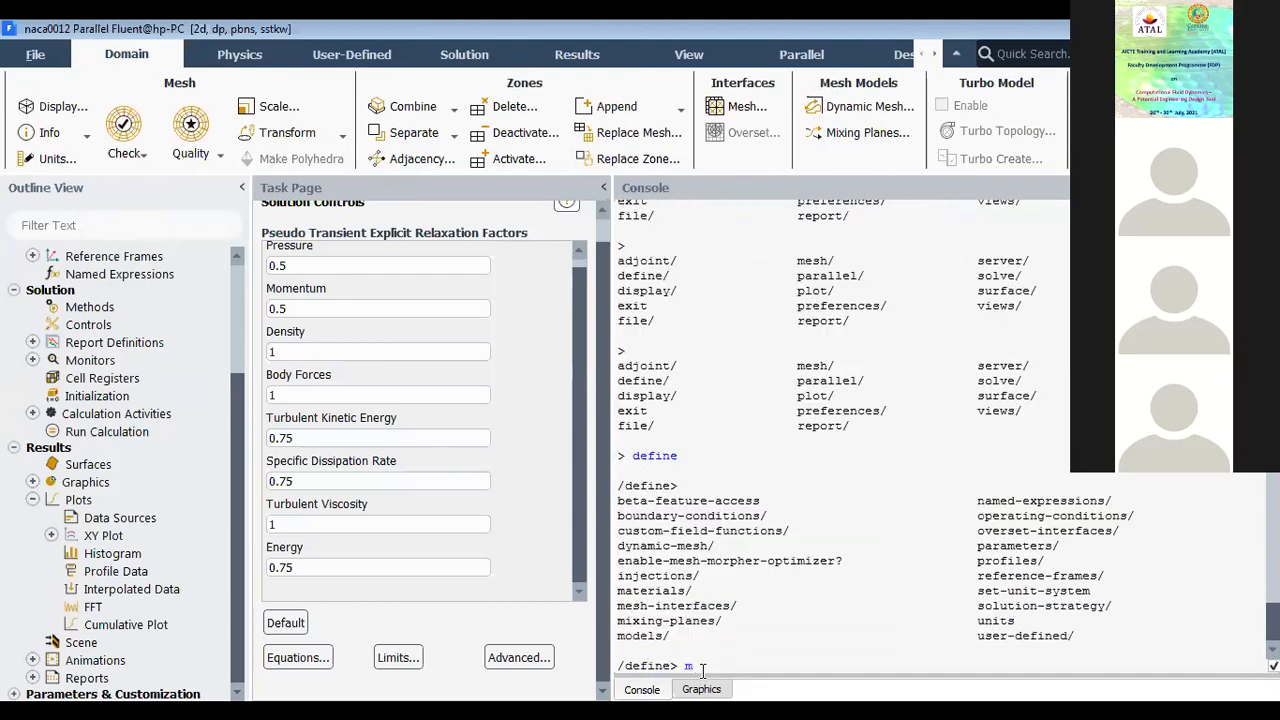
{"action": "key", "text": "Return"}
{"action": "key", "text": "Return"}
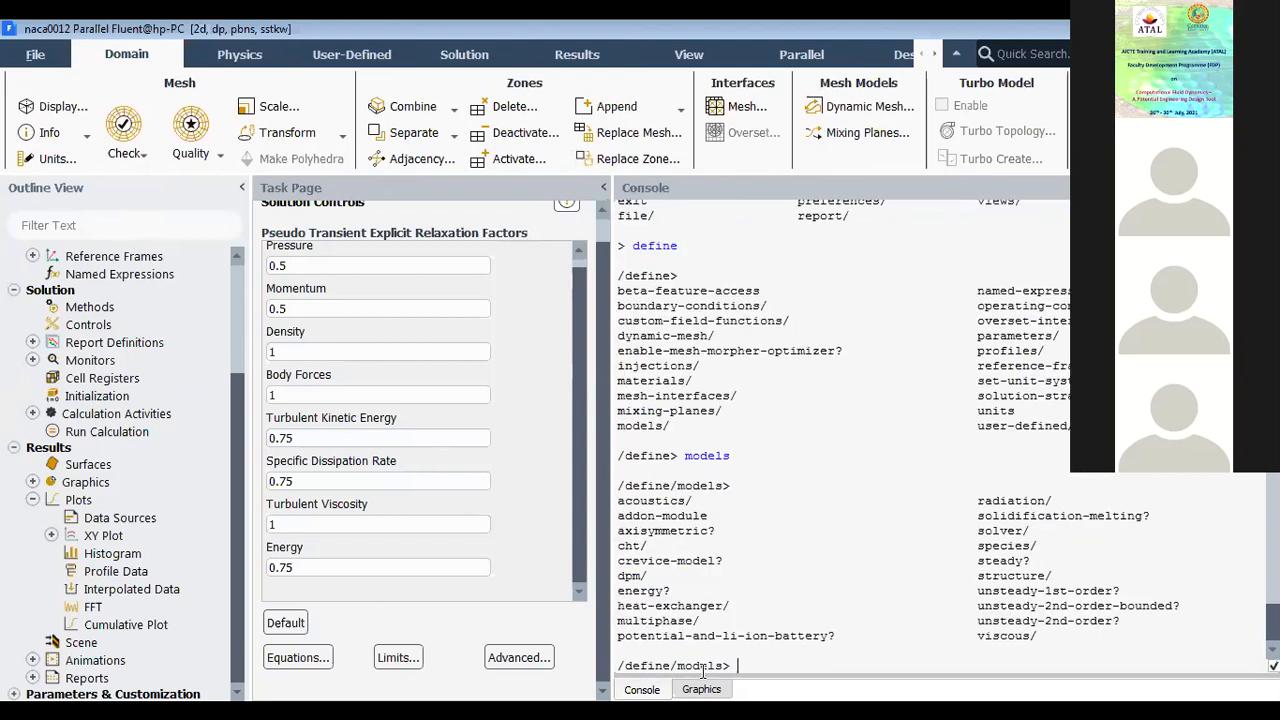
{"action": "type", "text": "vis"}
{"action": "key", "text": "Return"}
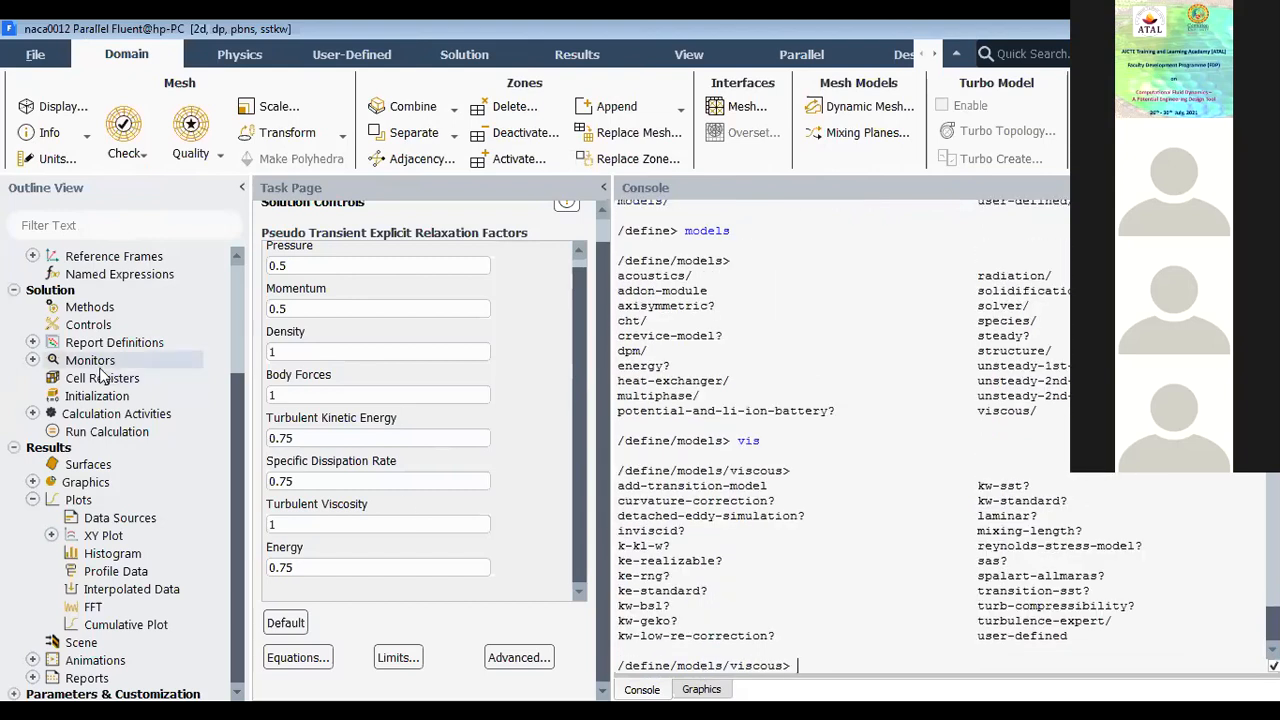
Step: Open the Viscous Model settings to compare their turbulence model options with the console's viscous commands
{"action": "scroll", "coordinate": [113, 347], "scroll_direction": "up", "scroll_amount": 4}
{"action": "double_click", "coordinate": [82, 288]}
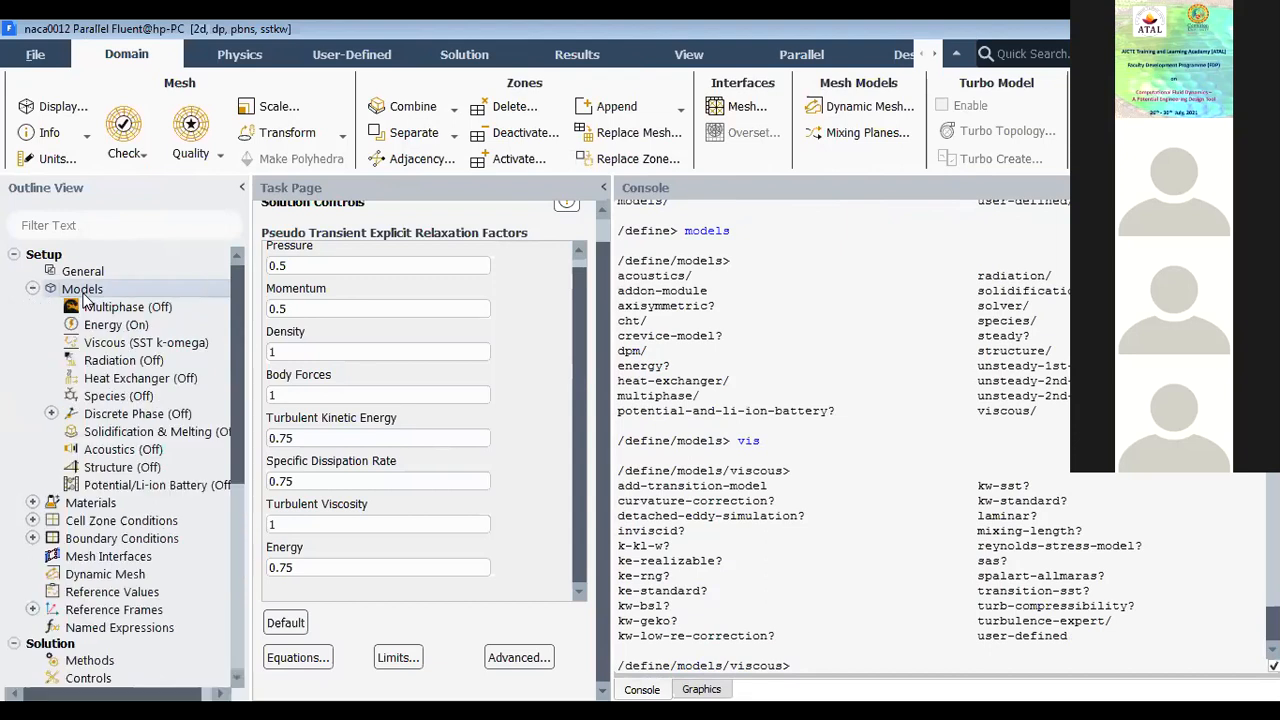
{"action": "left_click", "coordinate": [313, 313]}
{"action": "double_click", "coordinate": [313, 313]}
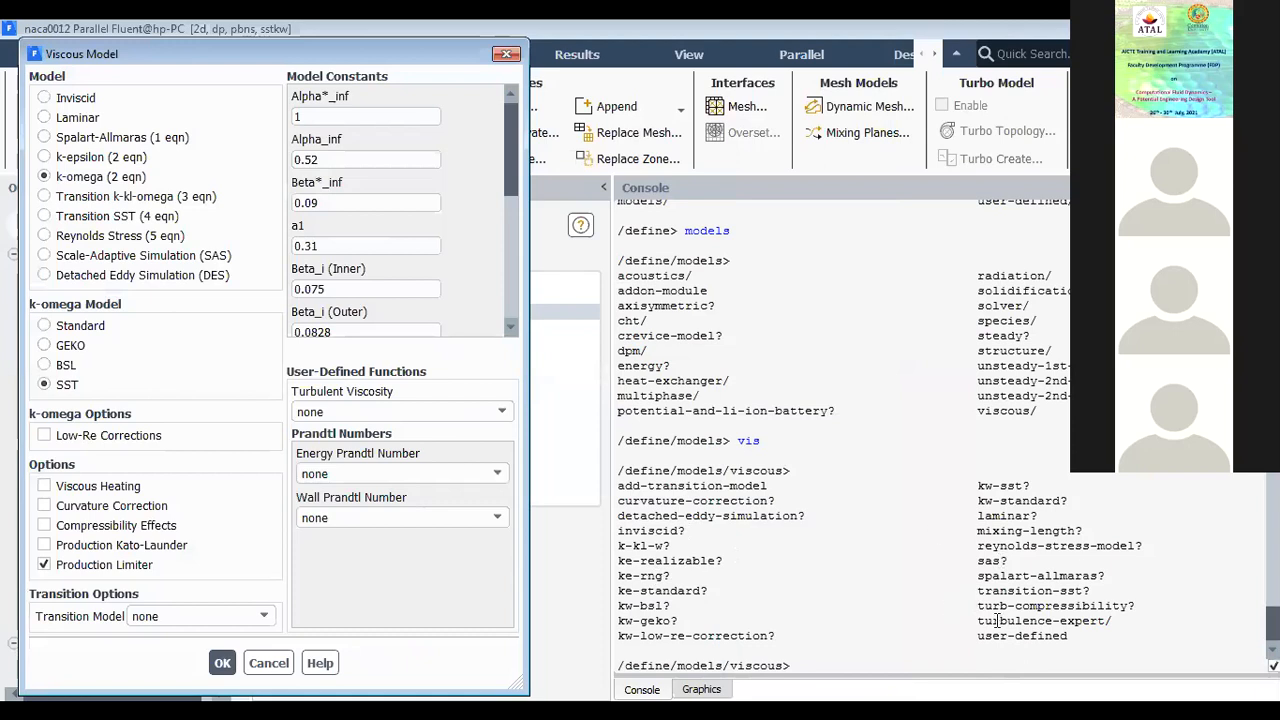
Step: Leave the viscous, models and define command levels in the console with q, back to the top level
{"action": "type", "text": "q"}
{"action": "key", "text": "Return"}
{"action": "type", "text": "q"}
{"action": "key", "text": "Return"}
{"action": "type", "text": "q"}
Step: Close the Viscous Model settings without changes and collapse the Models branch in the outline
{"action": "key", "text": "Return"}
{"action": "type", "text": "q"}
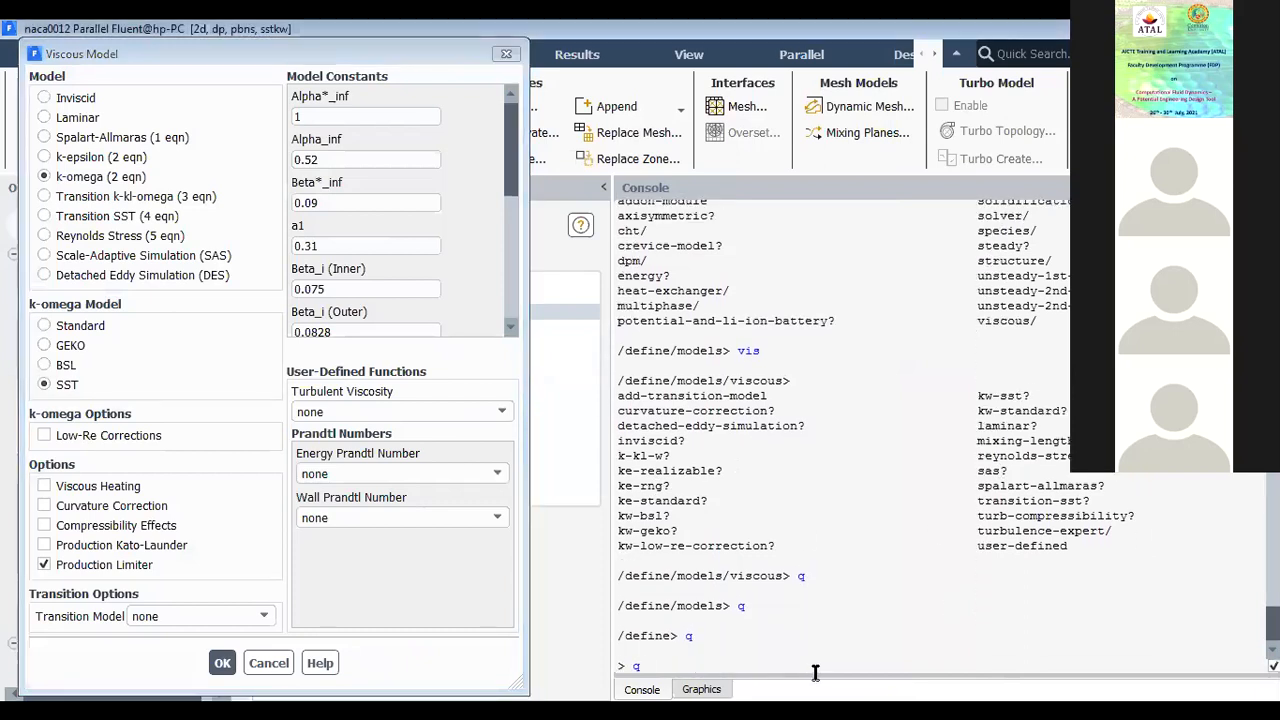
{"action": "key", "text": "Return"}
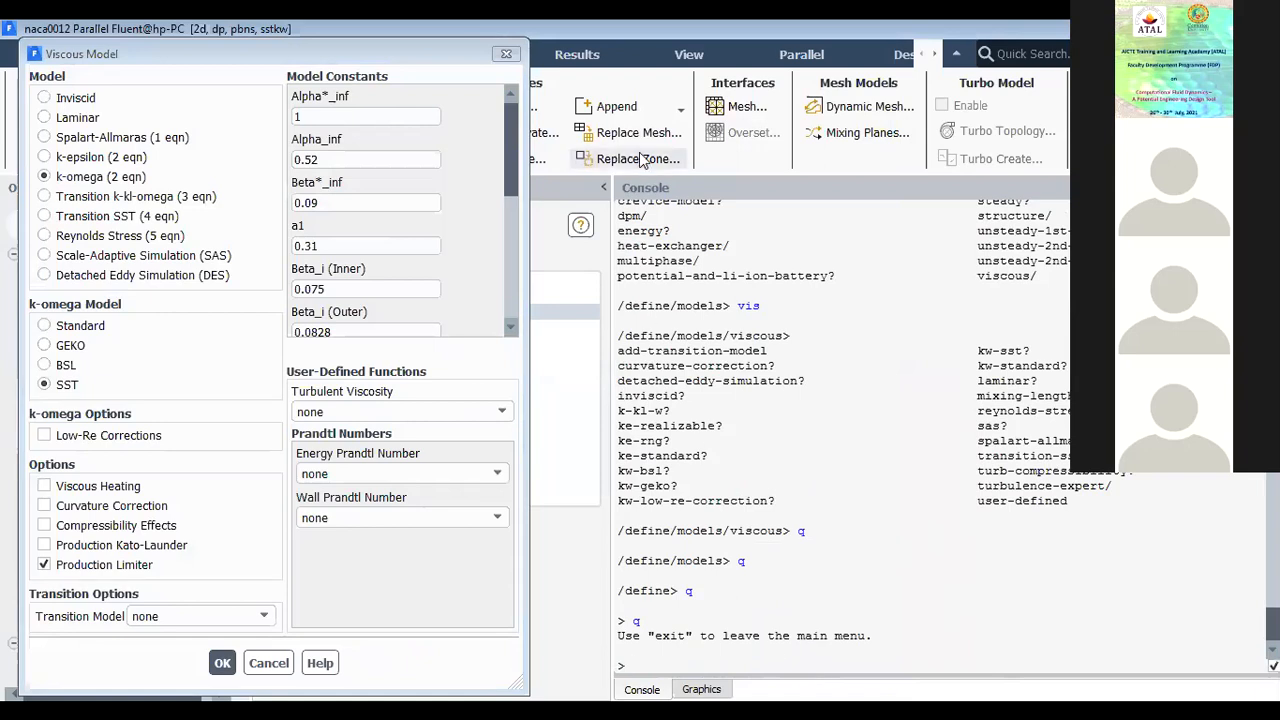
{"action": "left_click", "coordinate": [505, 55]}
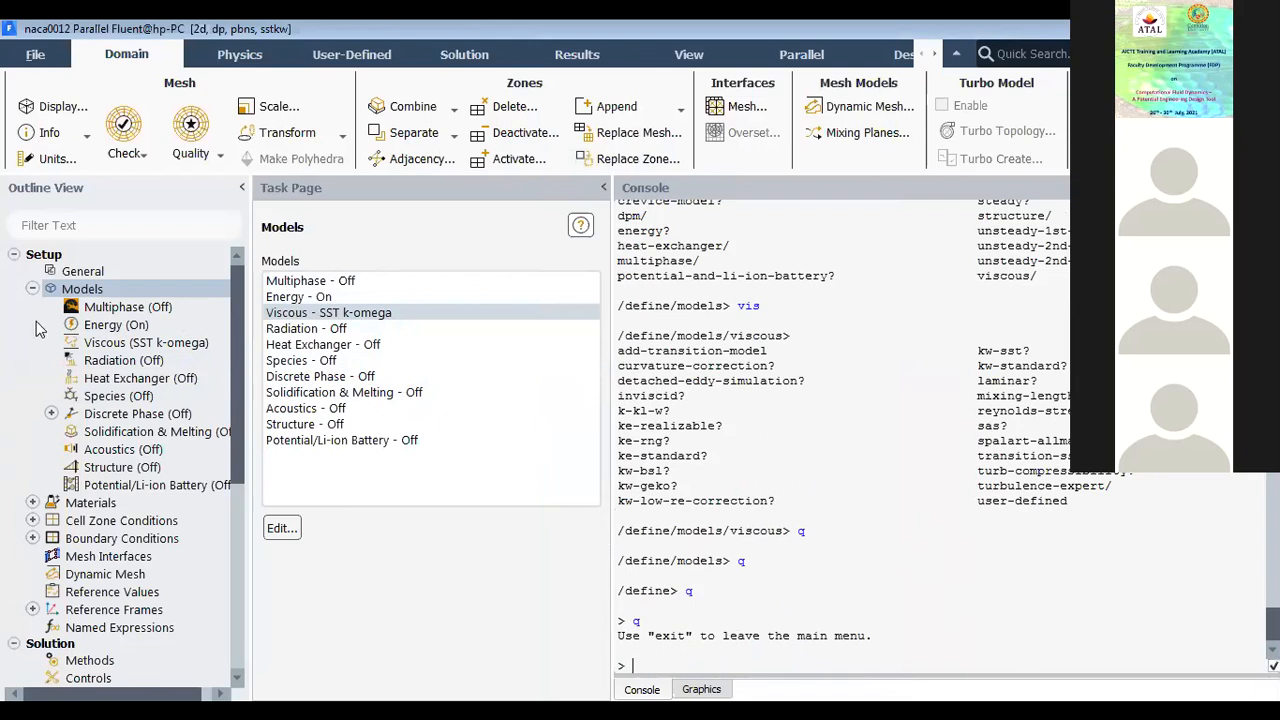
{"action": "left_click", "coordinate": [32, 289]}
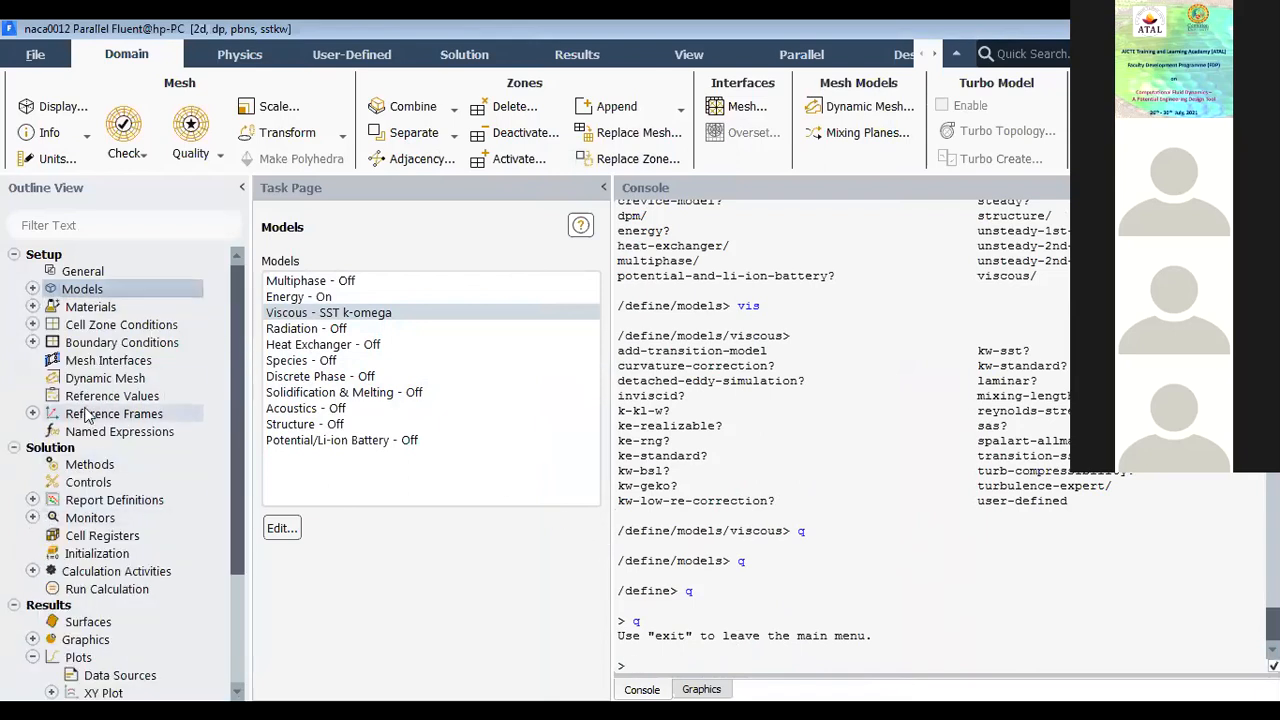
Step: Look over the entries under Report Definitions and Monitors in the outline
{"action": "left_click", "coordinate": [33, 500]}
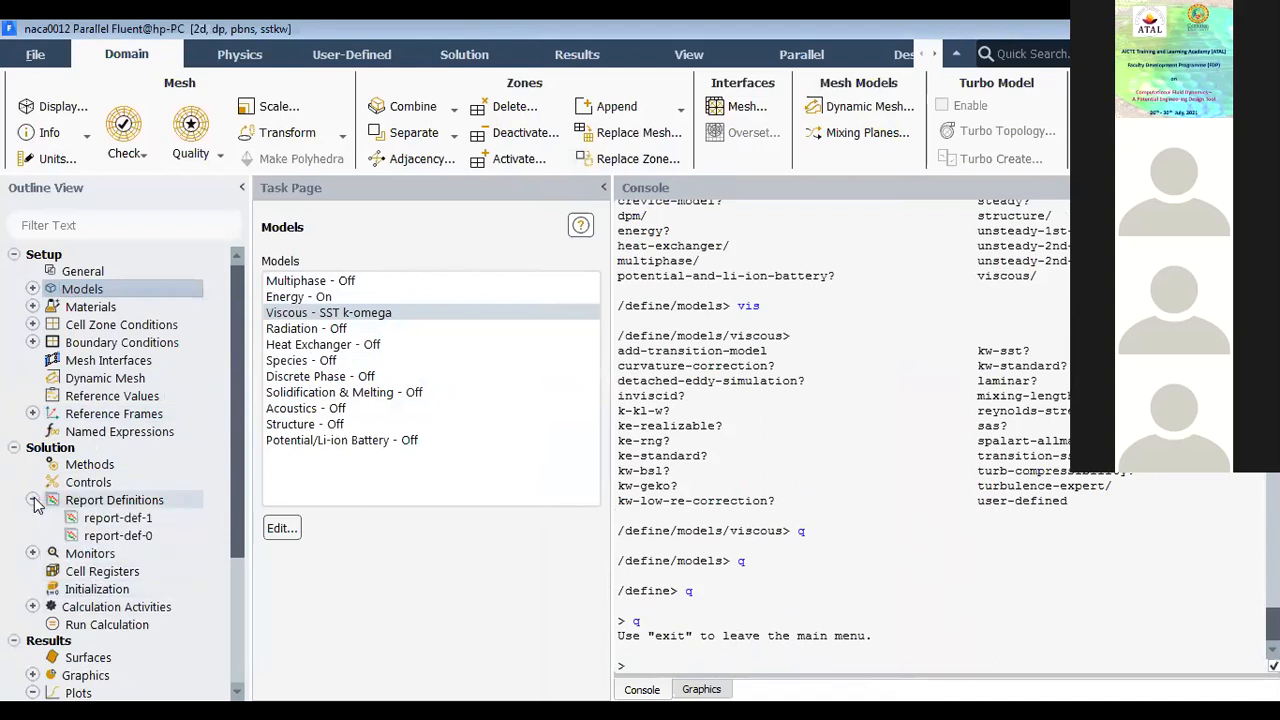
{"action": "left_click", "coordinate": [33, 500]}
{"action": "left_click", "coordinate": [32, 517]}
{"action": "left_click", "coordinate": [32, 517]}
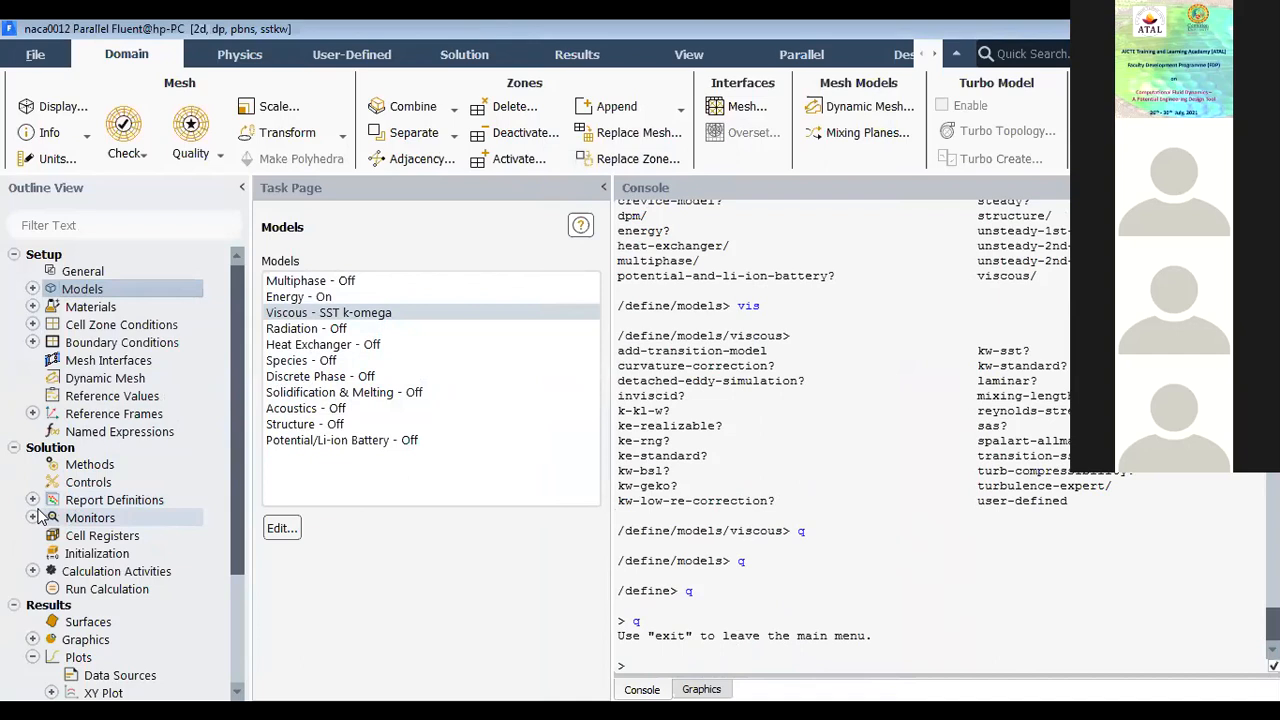
{"action": "scroll", "coordinate": [38, 525], "scroll_direction": "down", "scroll_amount": 2}
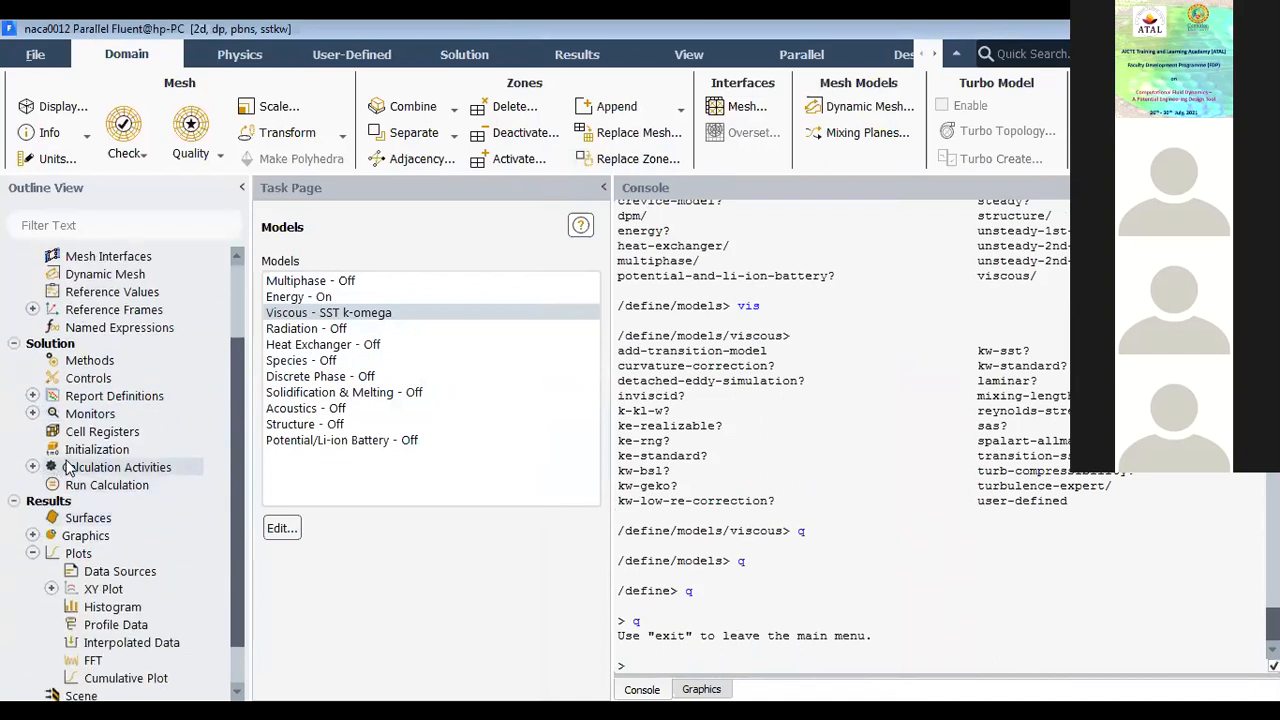
Step: Set the solution initialization to Standard Initialization, computed from the farfield zone
{"action": "left_click", "coordinate": [86, 451]}
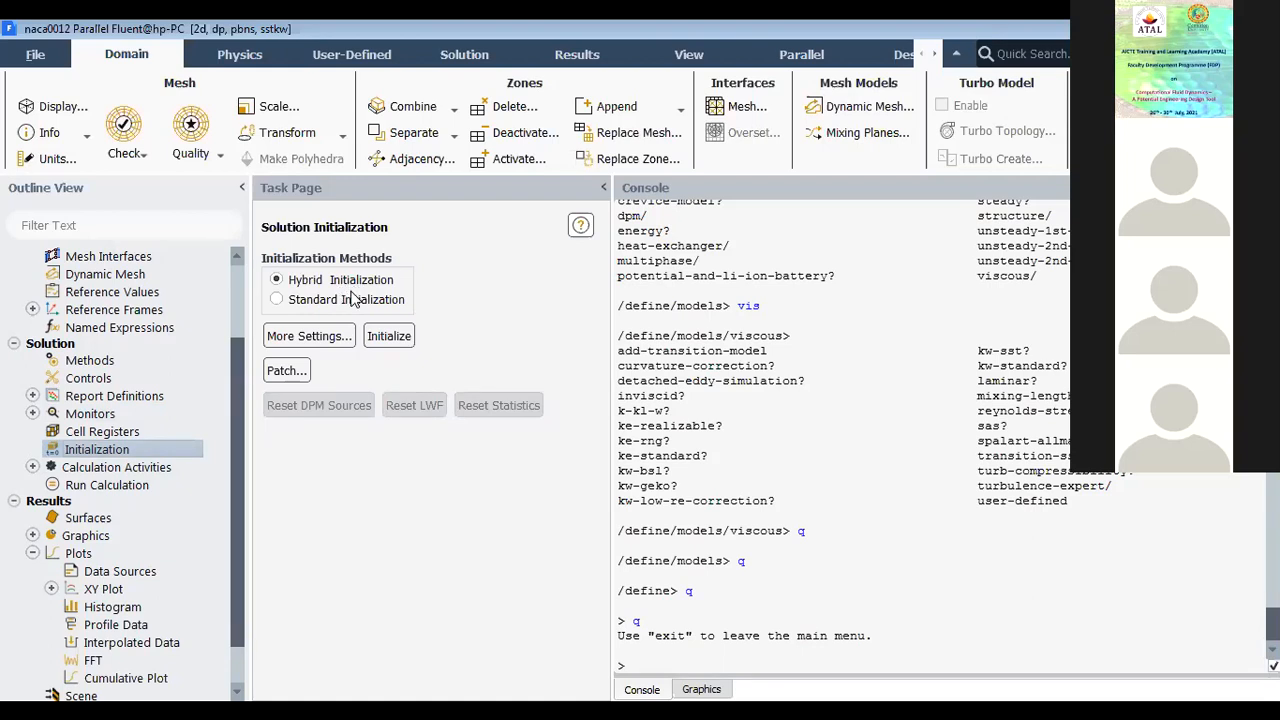
{"action": "left_click", "coordinate": [355, 299]}
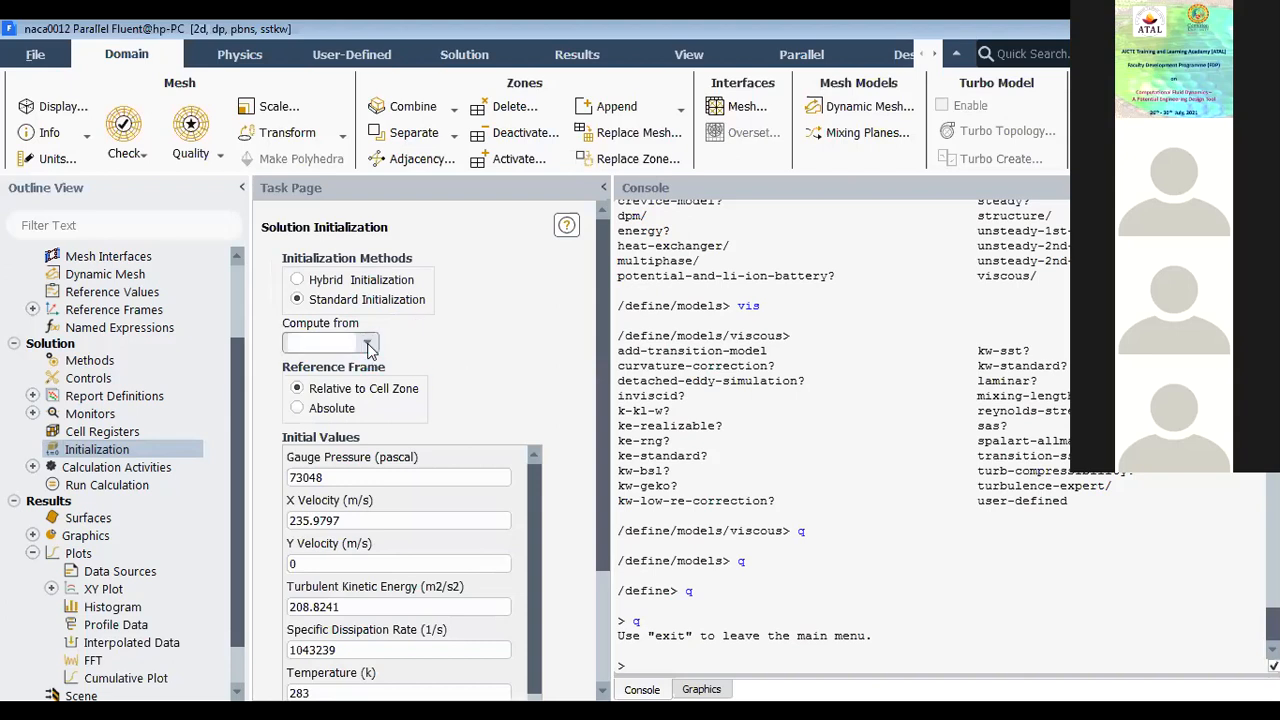
{"action": "left_click", "coordinate": [369, 346]}
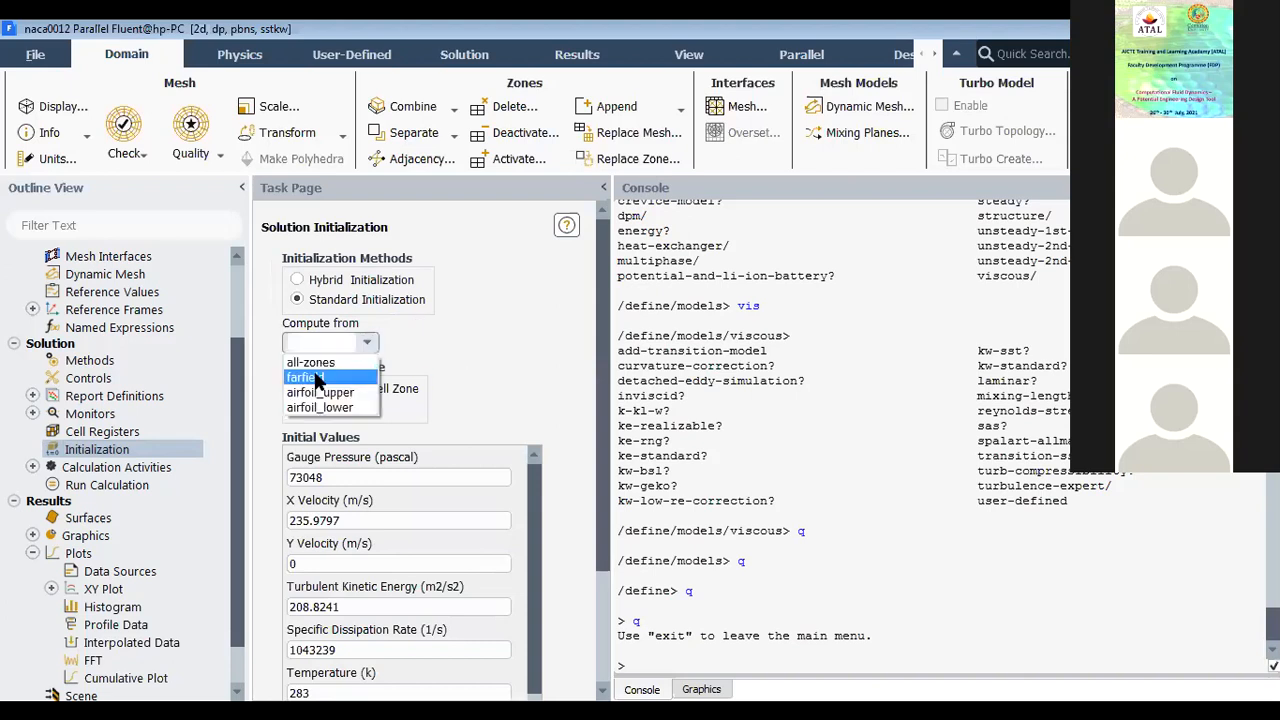
{"action": "left_click", "coordinate": [316, 379]}
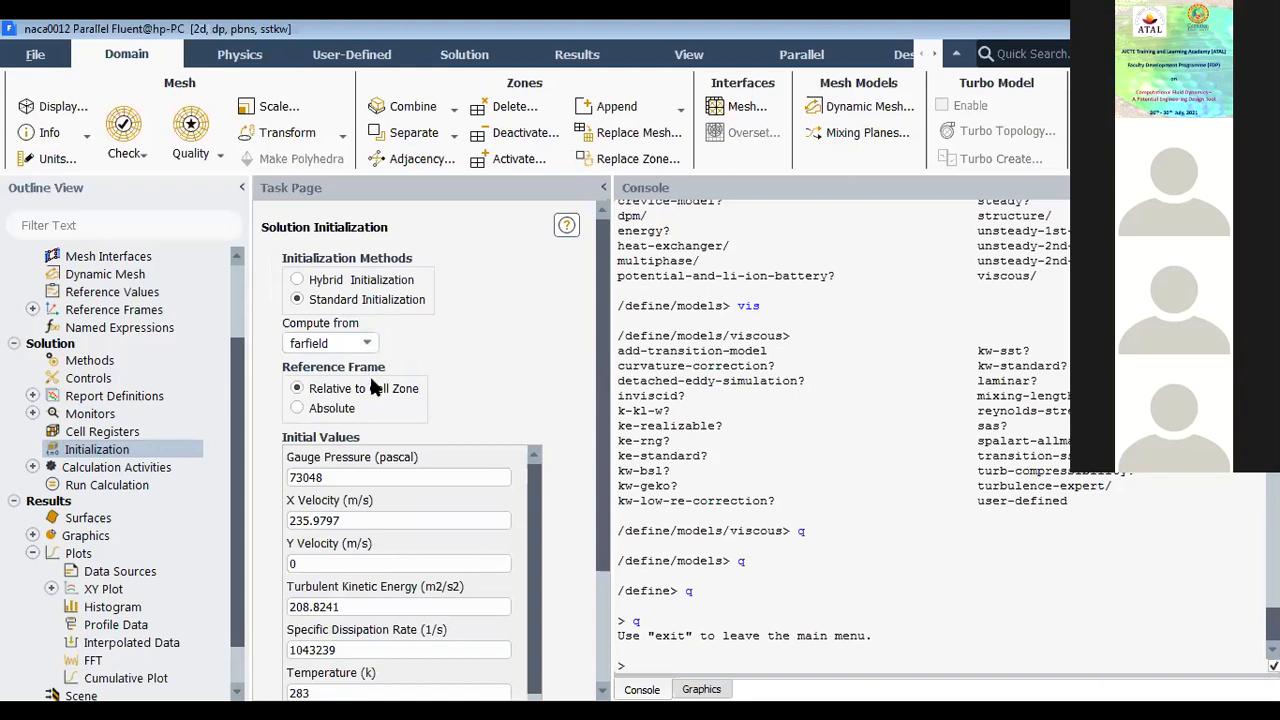
Step: Examine the initial values for gauge pressure, X velocity and temperature computed from the farfield
{"action": "scroll", "coordinate": [410, 442], "scroll_direction": "down", "scroll_amount": 2}
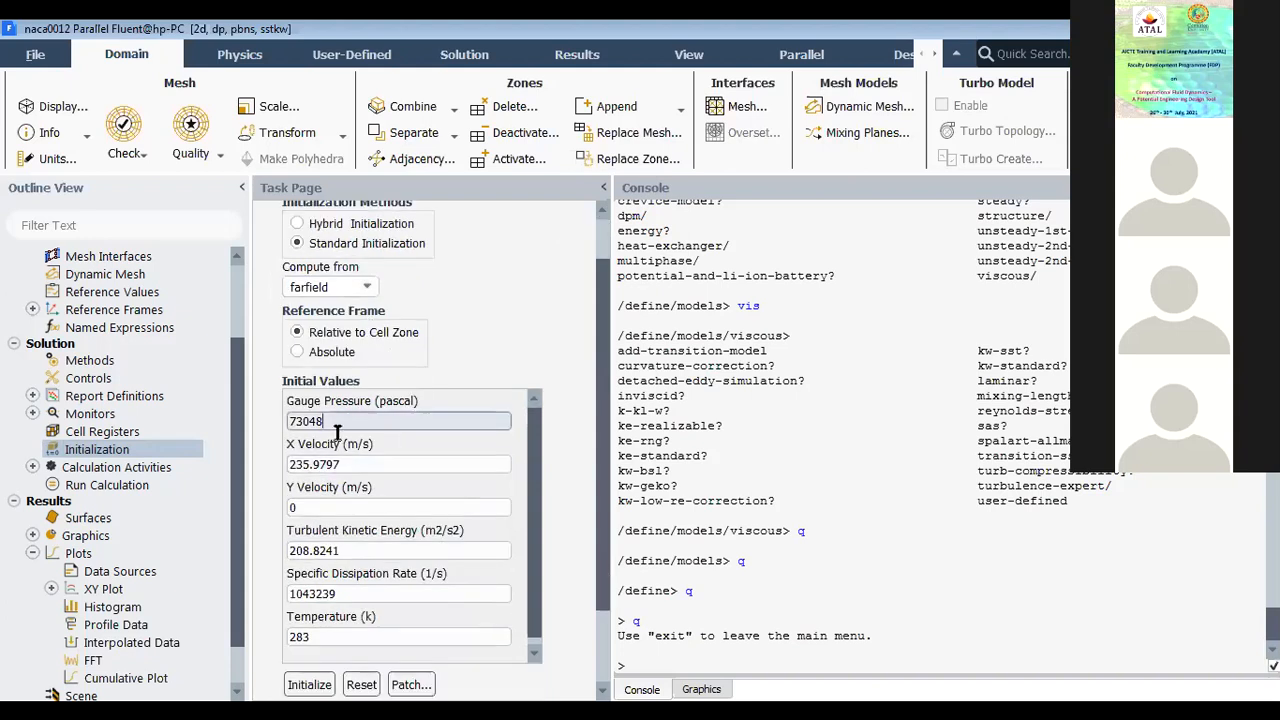
{"action": "double_click", "coordinate": [292, 428]}
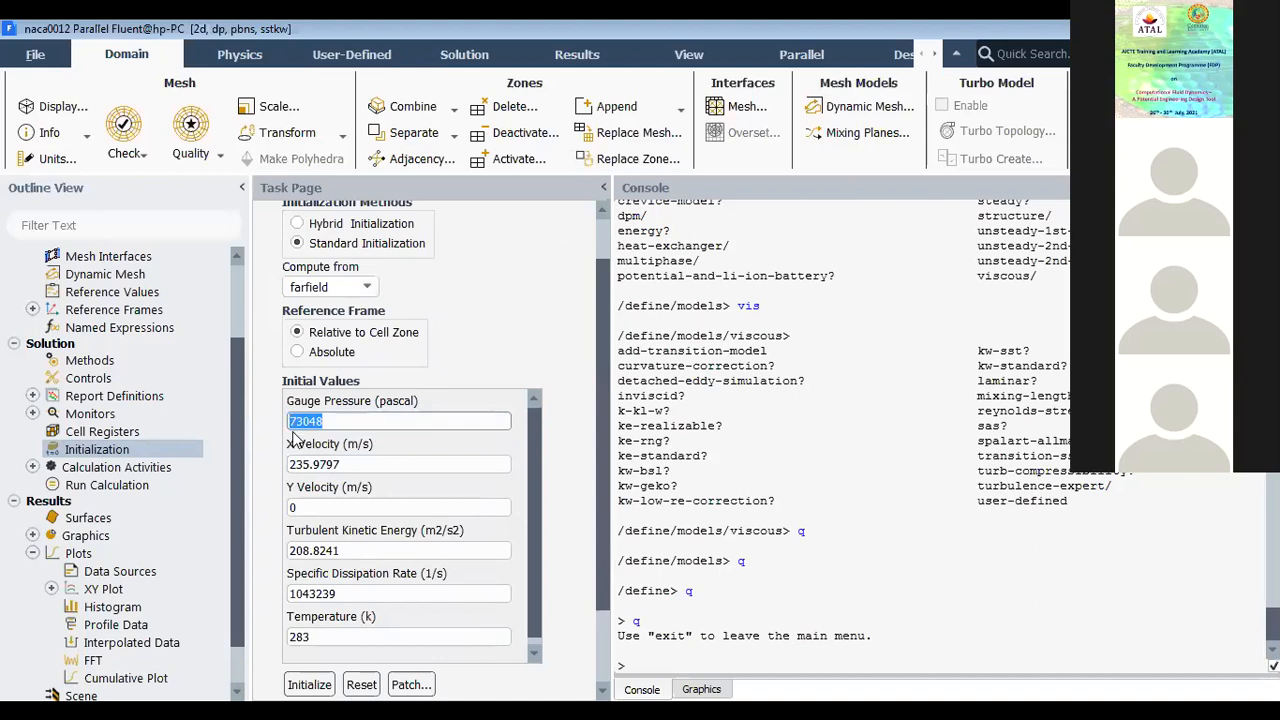
{"action": "left_click_drag", "start_coordinate": [354, 463], "coordinate": [278, 474]}
{"action": "left_click", "coordinate": [269, 481]}
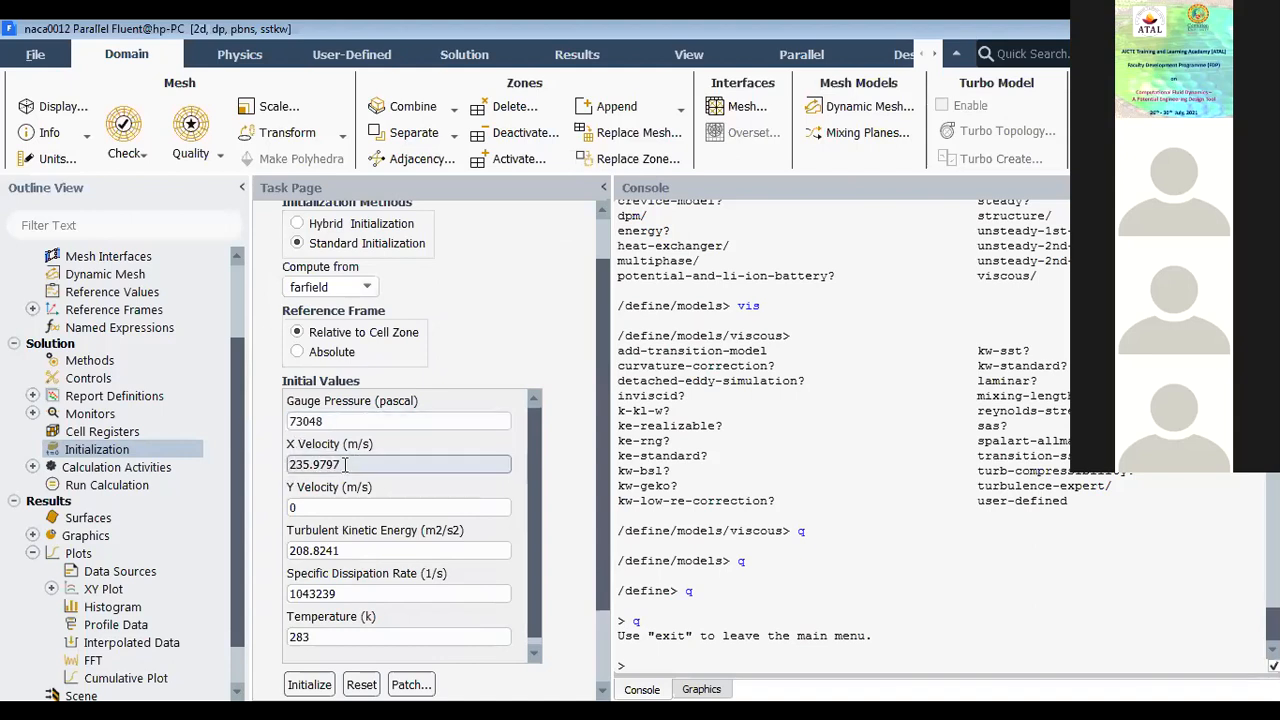
{"action": "left_click_drag", "start_coordinate": [345, 464], "coordinate": [260, 475]}
{"action": "left_click", "coordinate": [262, 481]}
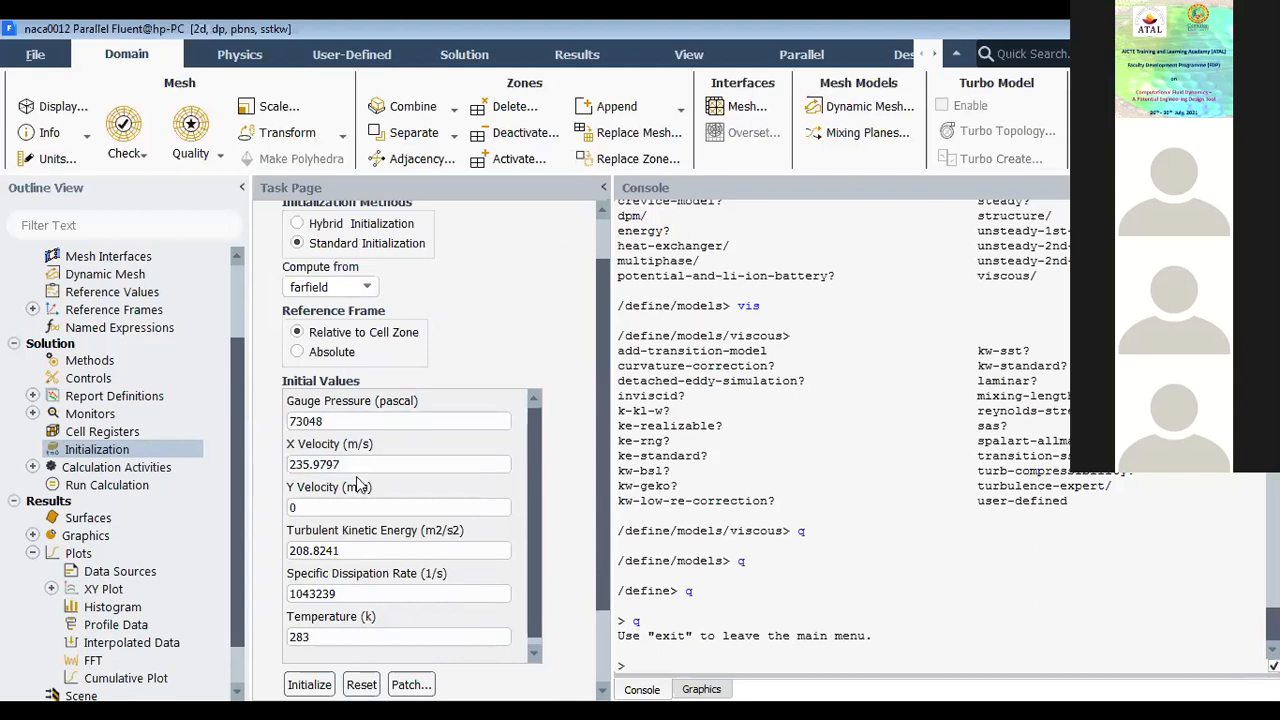
{"action": "scroll", "coordinate": [349, 500], "scroll_direction": "down", "scroll_amount": 3}
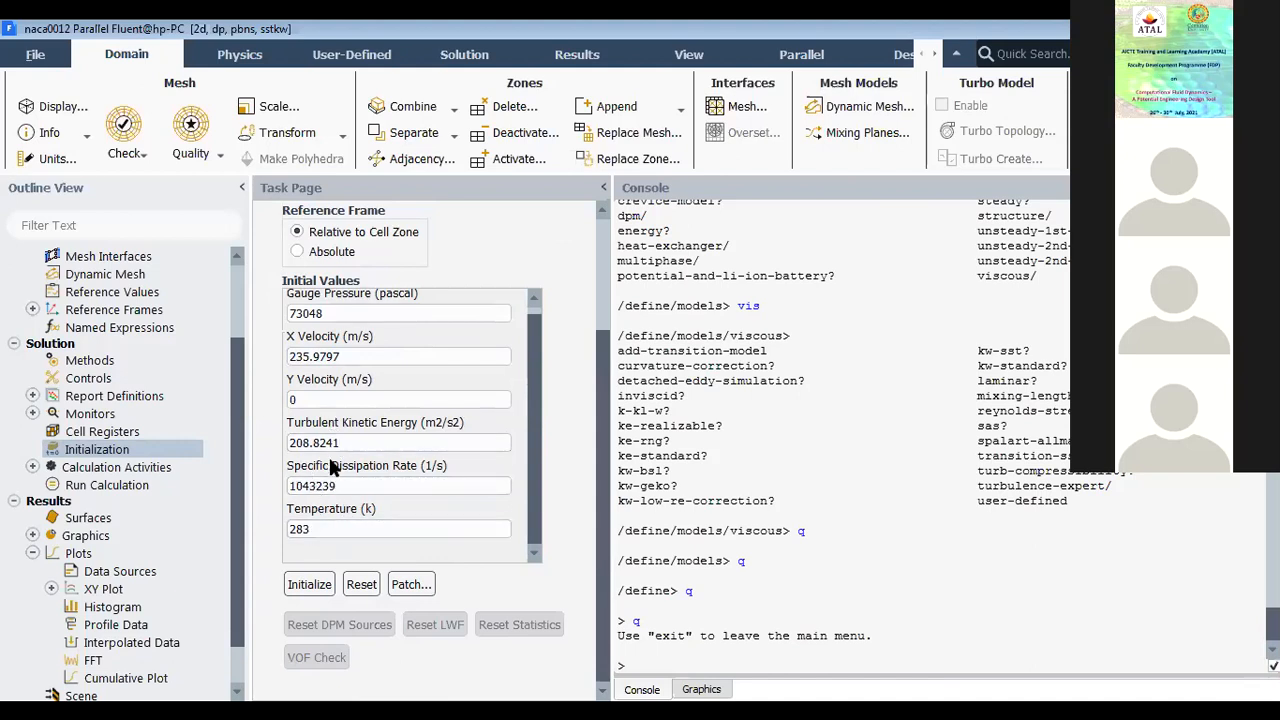
{"action": "left_click_drag", "start_coordinate": [323, 529], "coordinate": [270, 538]}
{"action": "scroll", "coordinate": [278, 520], "scroll_direction": "up", "scroll_amount": 5}
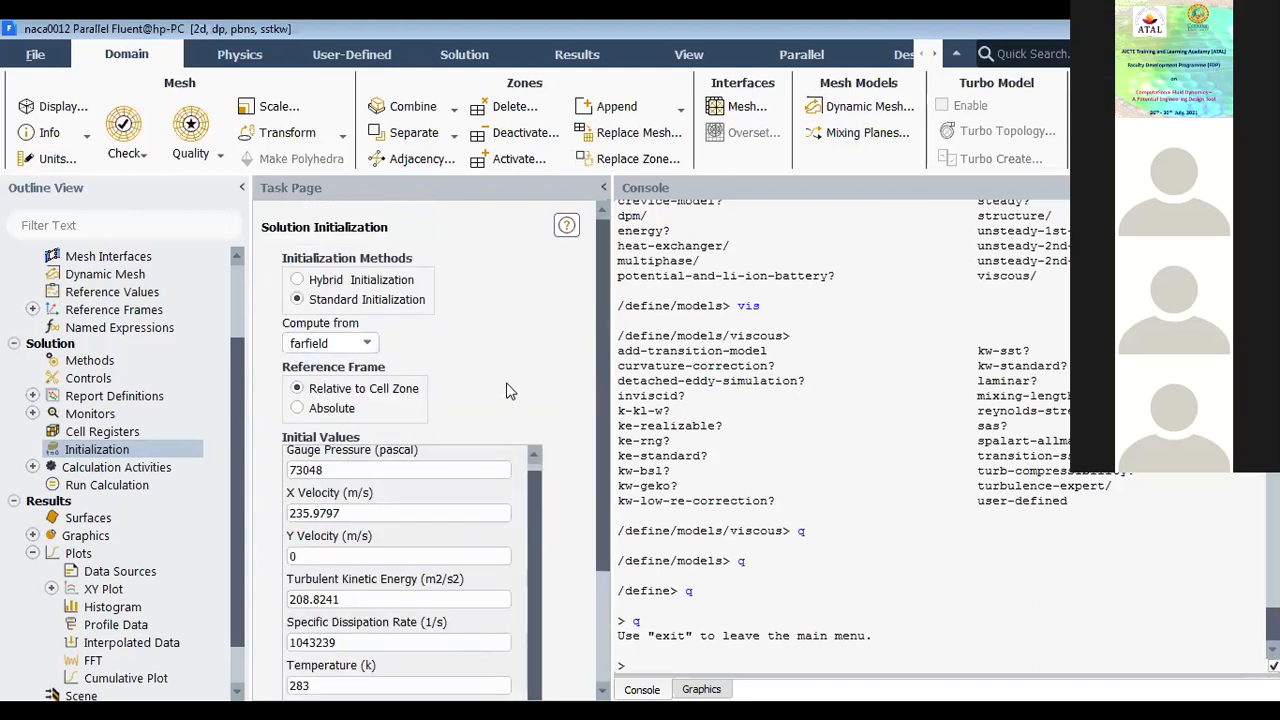
Step: Initialize the solution, discarding the unsaved current data
{"action": "scroll", "coordinate": [506, 395], "scroll_direction": "down", "scroll_amount": 3}
{"action": "left_click", "coordinate": [316, 584]}
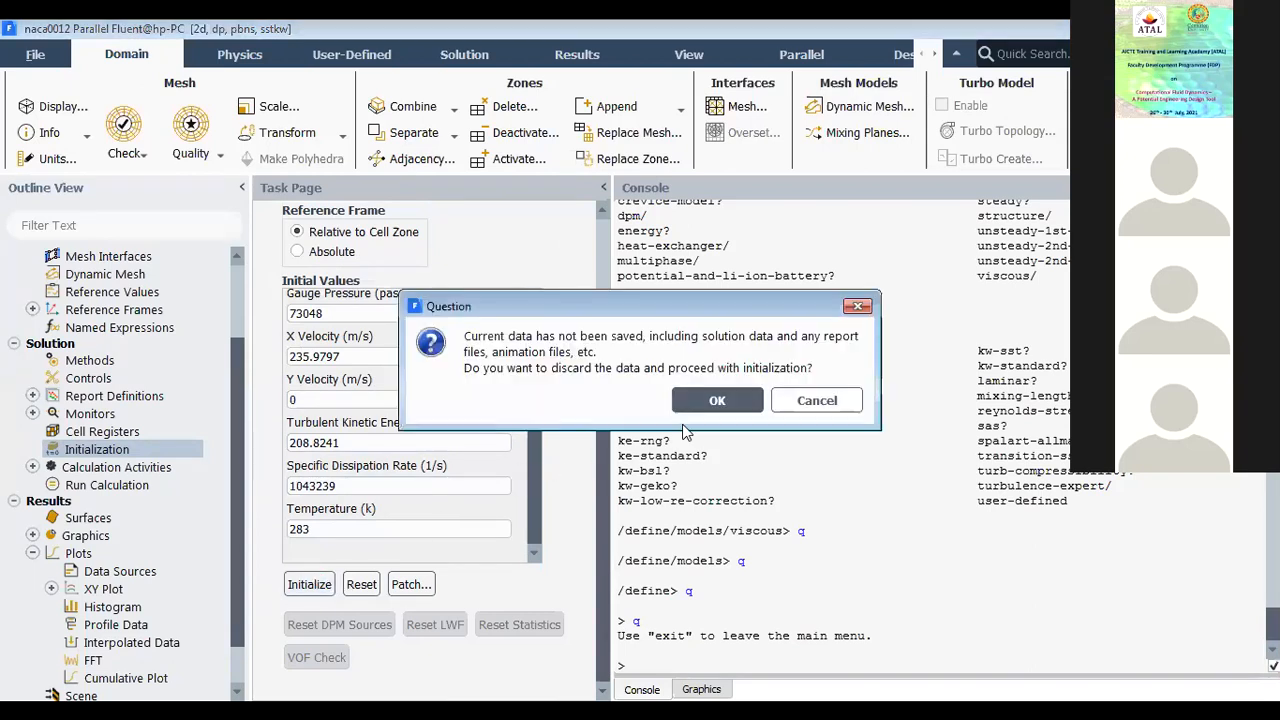
{"action": "left_click", "coordinate": [717, 400]}
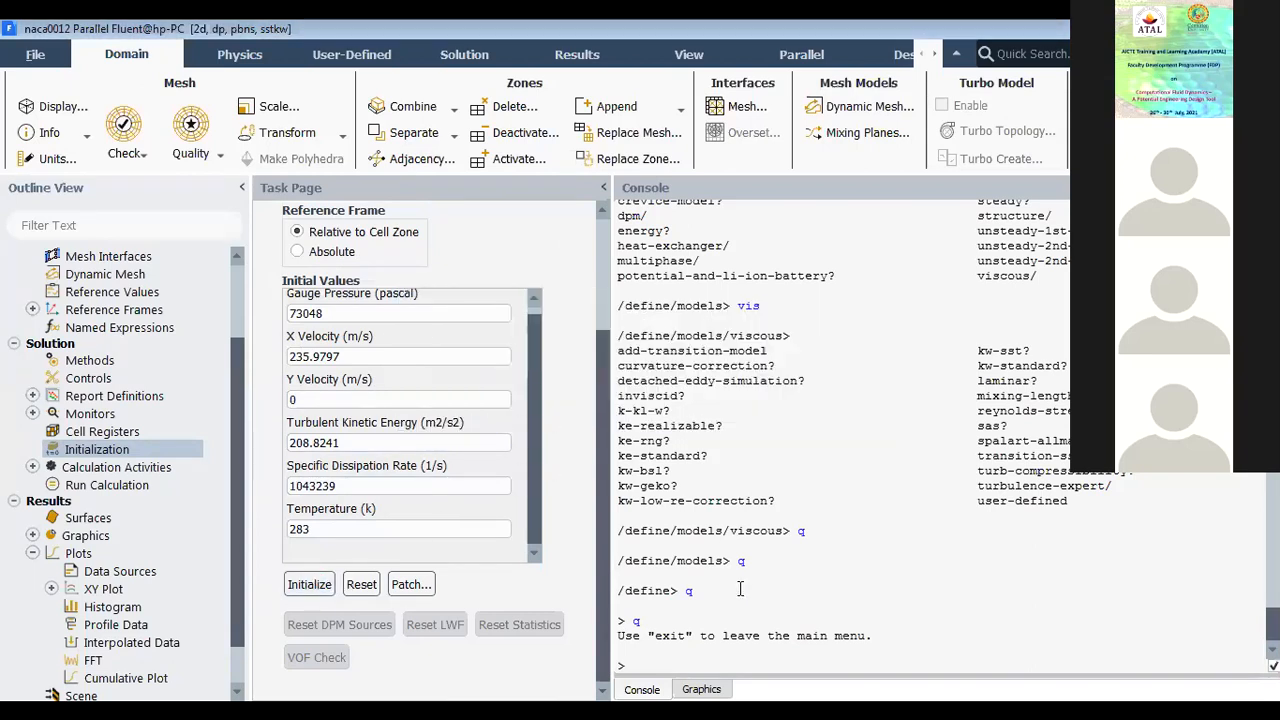
{"action": "left_click", "coordinate": [628, 595]}
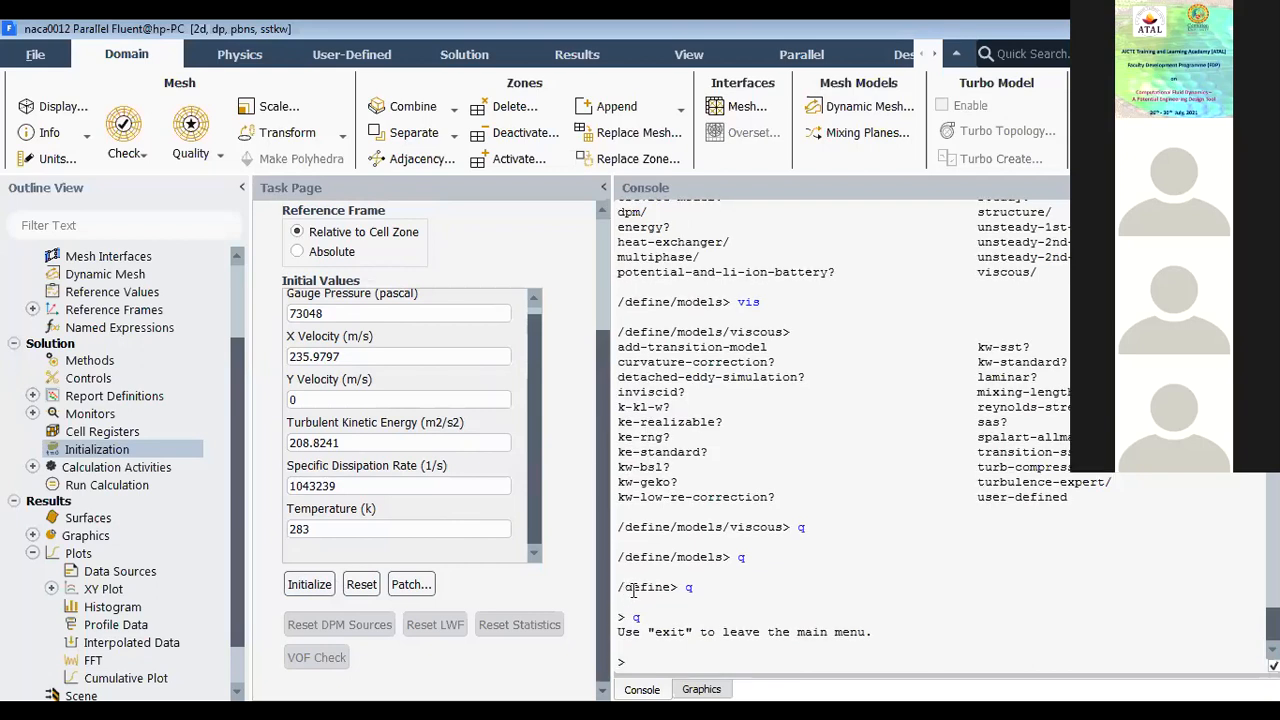
Step: Start the calculation with 500 iterations, overwriting the existing report files instead of creating new ones
{"action": "left_click", "coordinate": [127, 488]}
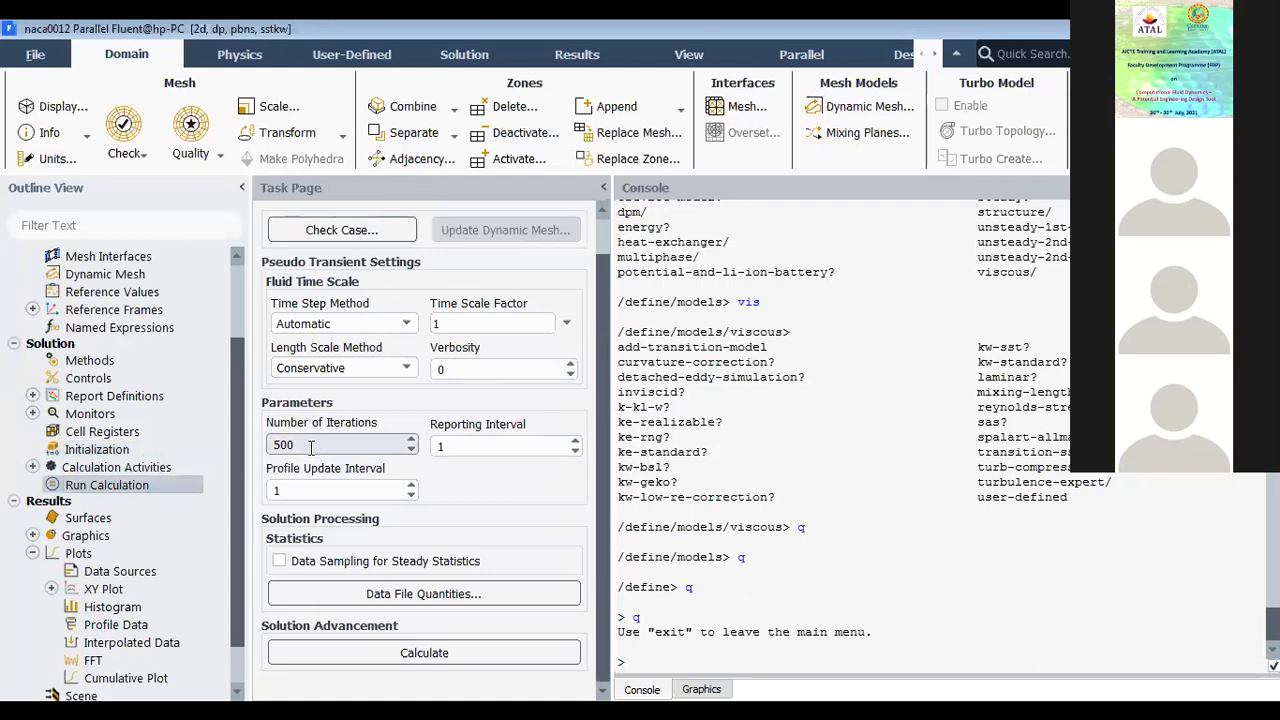
{"action": "double_click", "coordinate": [311, 448]}
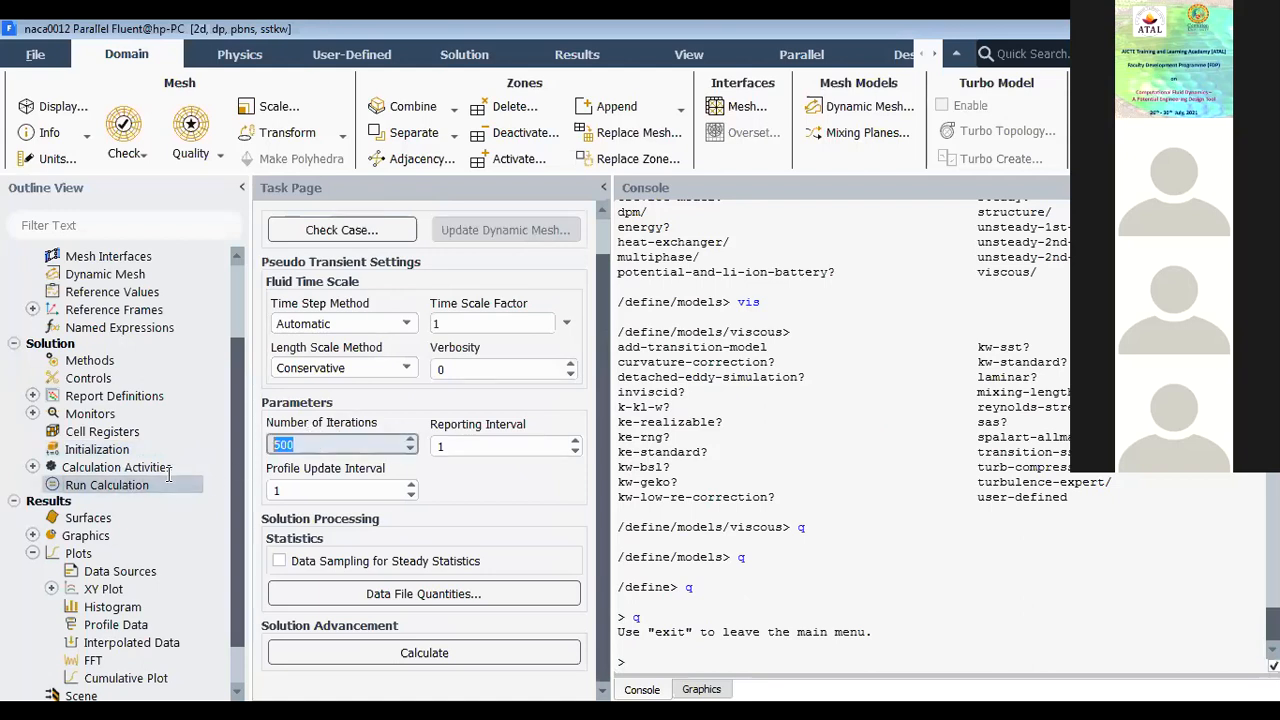
{"action": "left_click", "coordinate": [260, 499]}
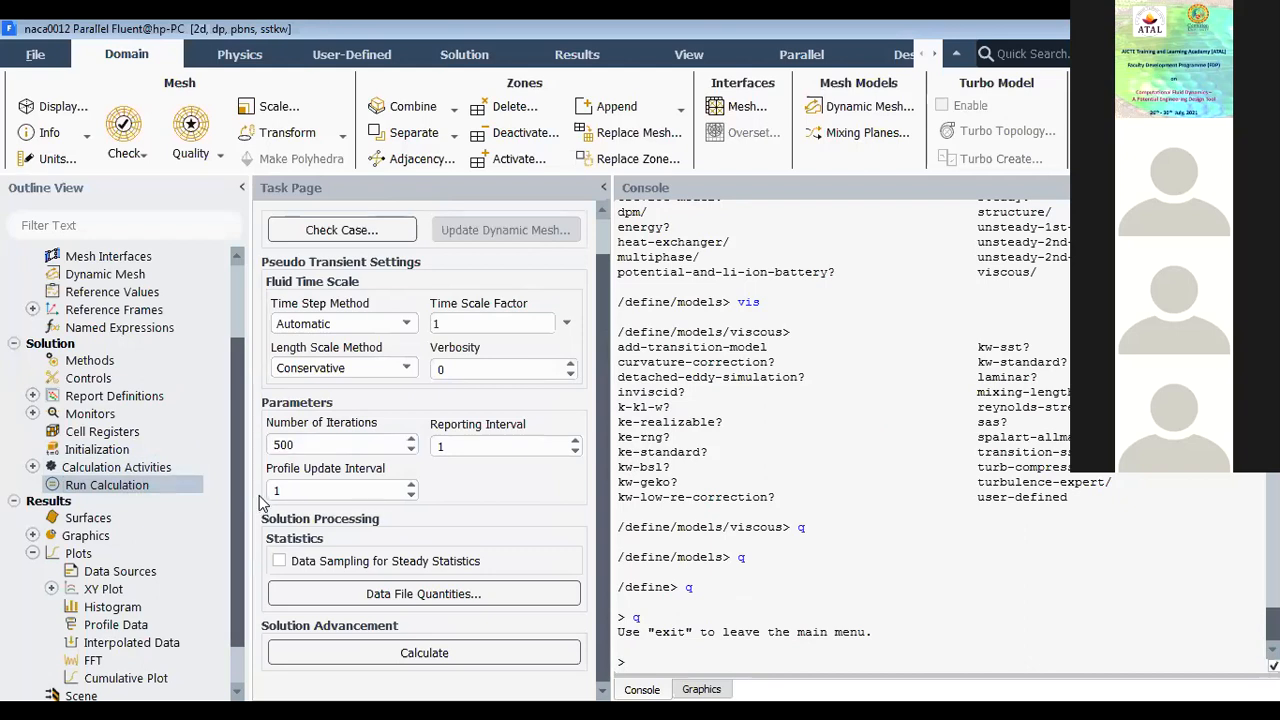
{"action": "left_click", "coordinate": [421, 656]}
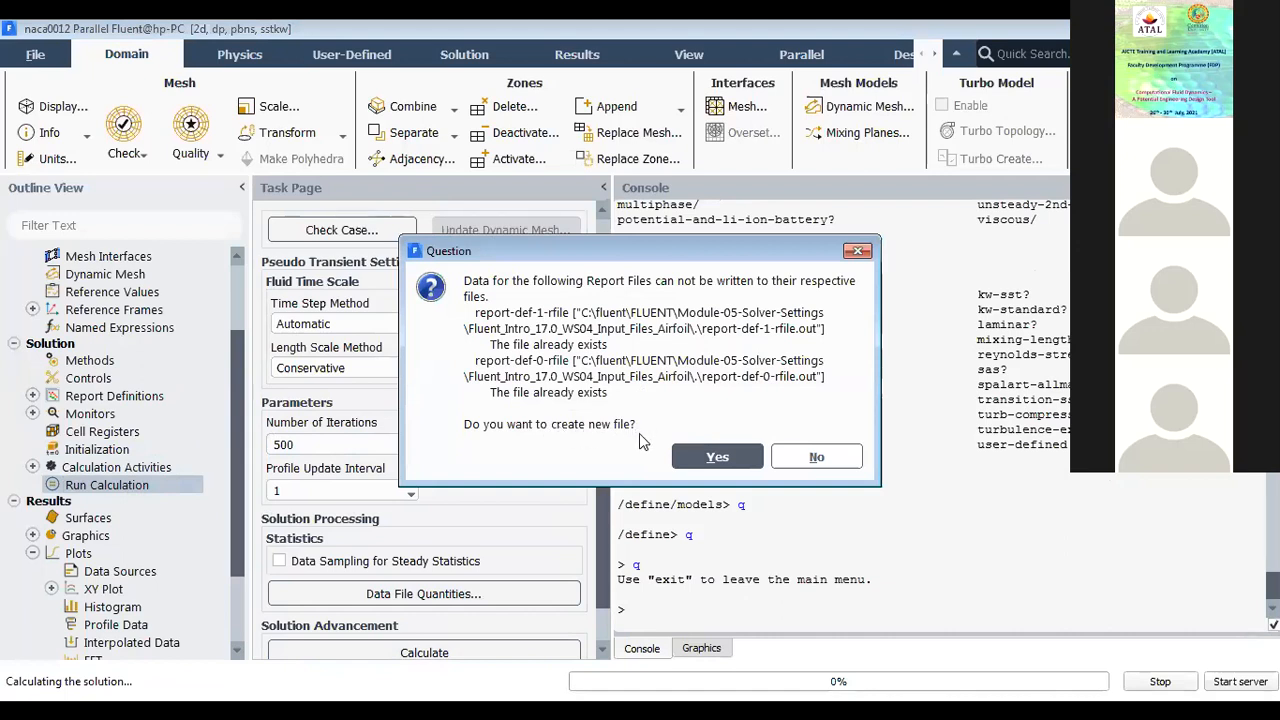
{"action": "left_click", "coordinate": [785, 456]}
{"action": "left_click", "coordinate": [606, 388]}
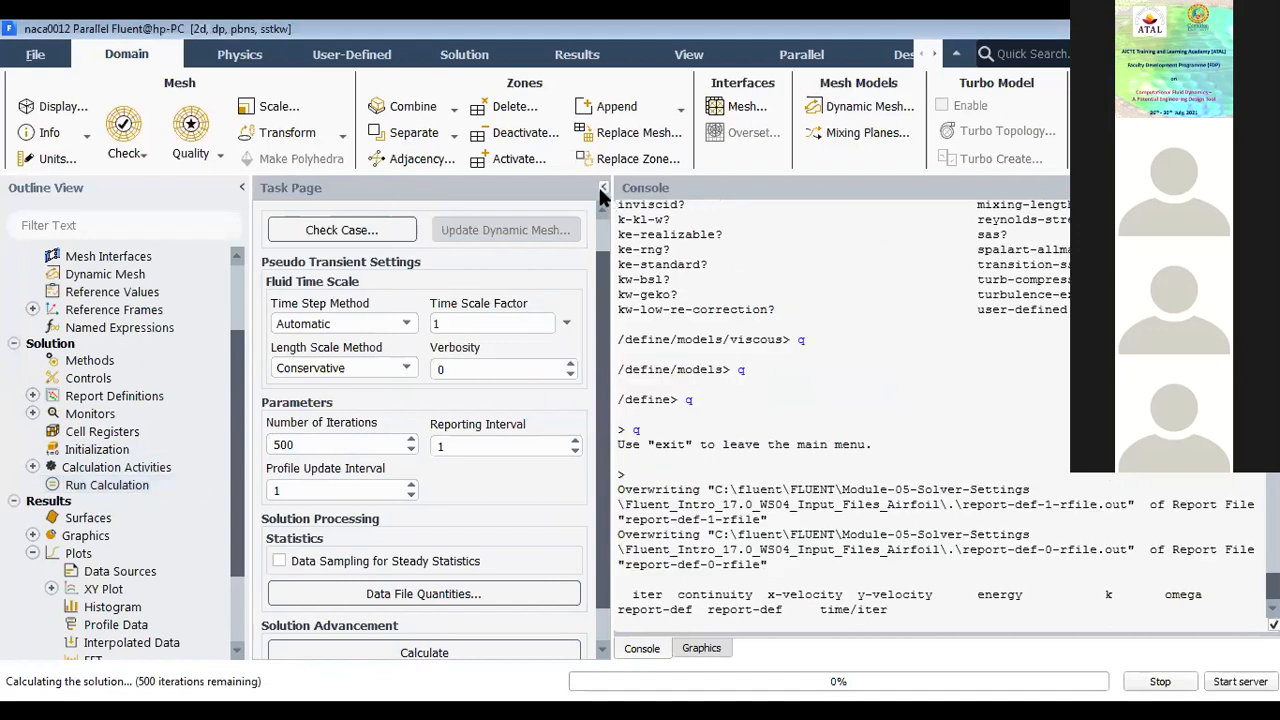
Step: Collapse the task page and follow the scaled residuals and the lift and drag coefficient plots during the calculation
{"action": "left_click", "coordinate": [603, 187]}
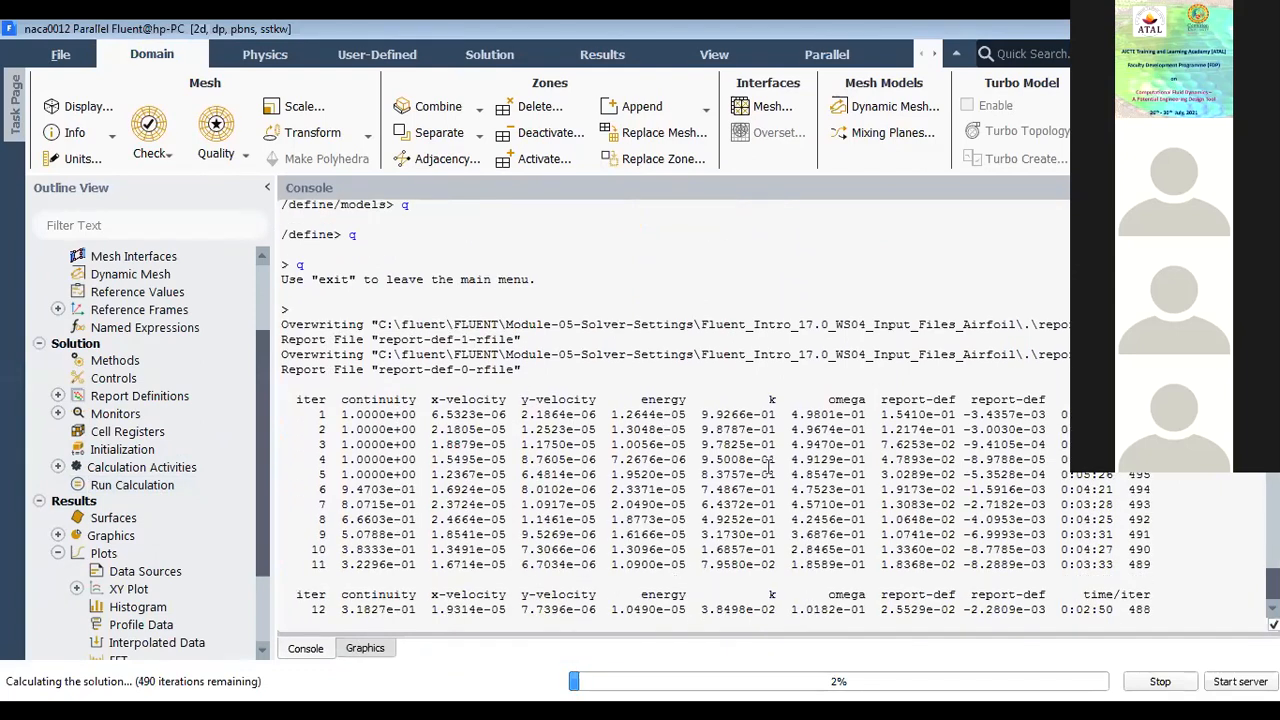
{"action": "left_click", "coordinate": [365, 650]}
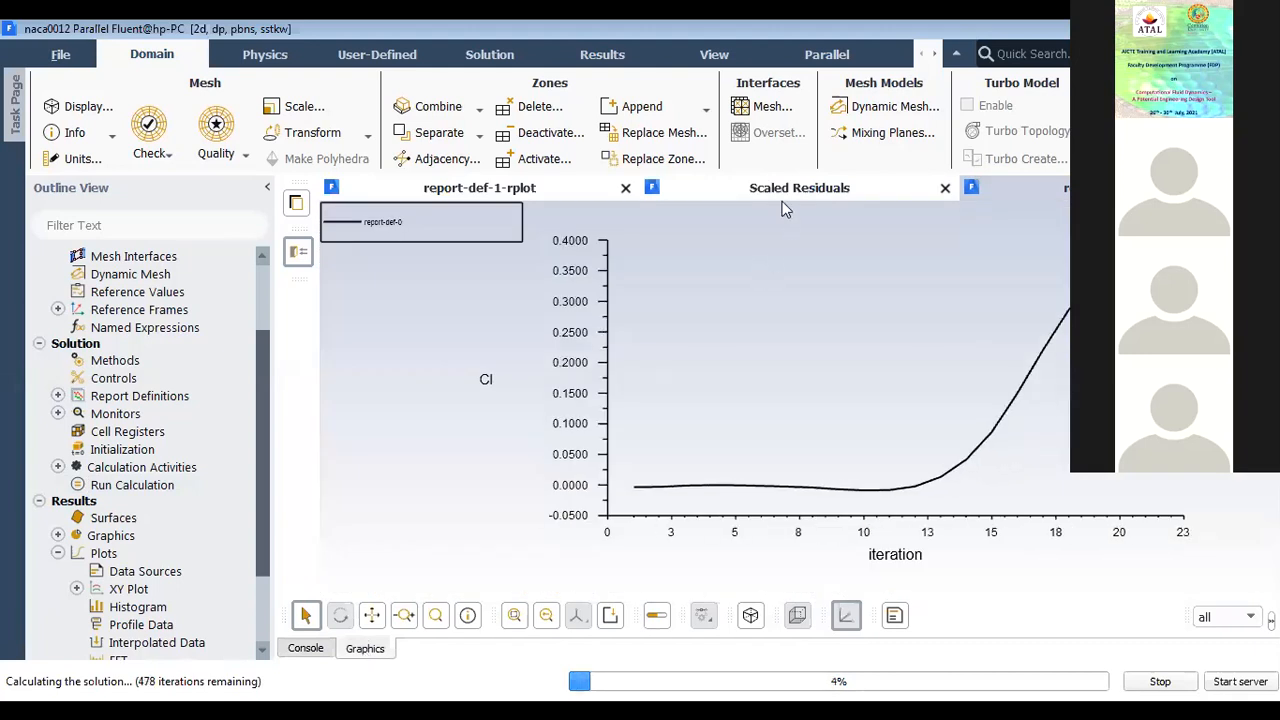
{"action": "left_click", "coordinate": [778, 190]}
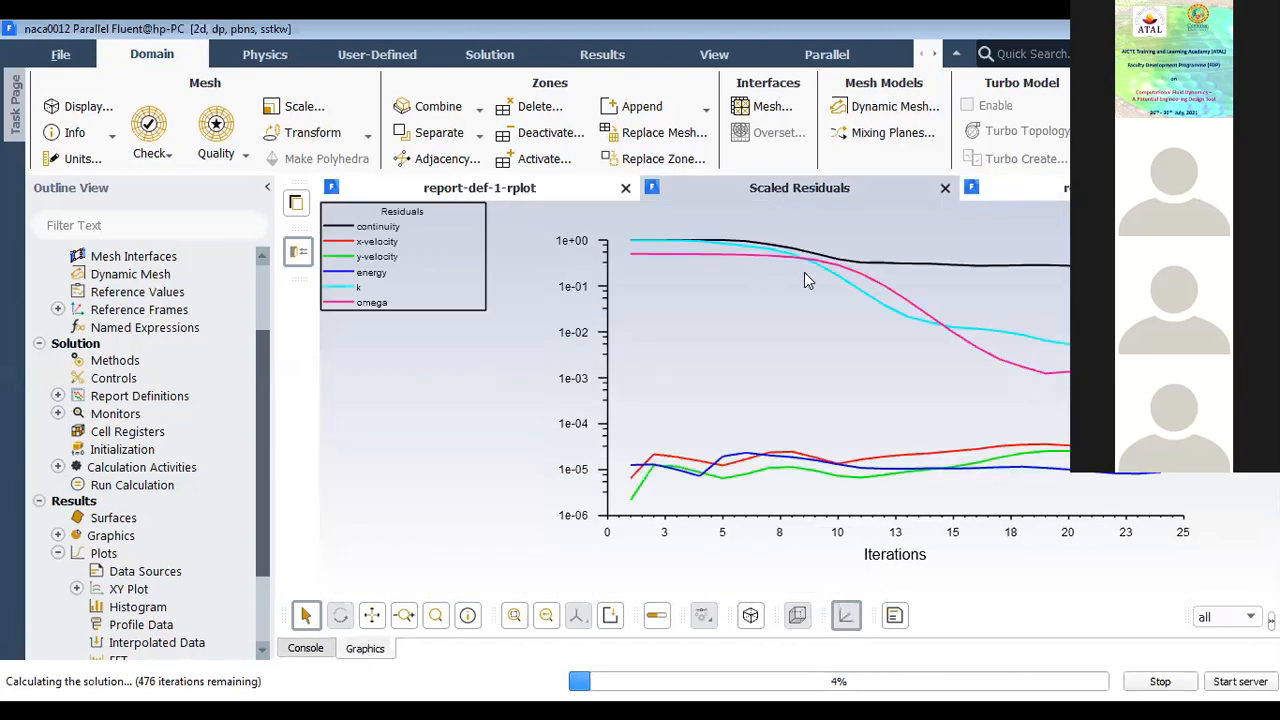
{"action": "left_click", "coordinate": [506, 195]}
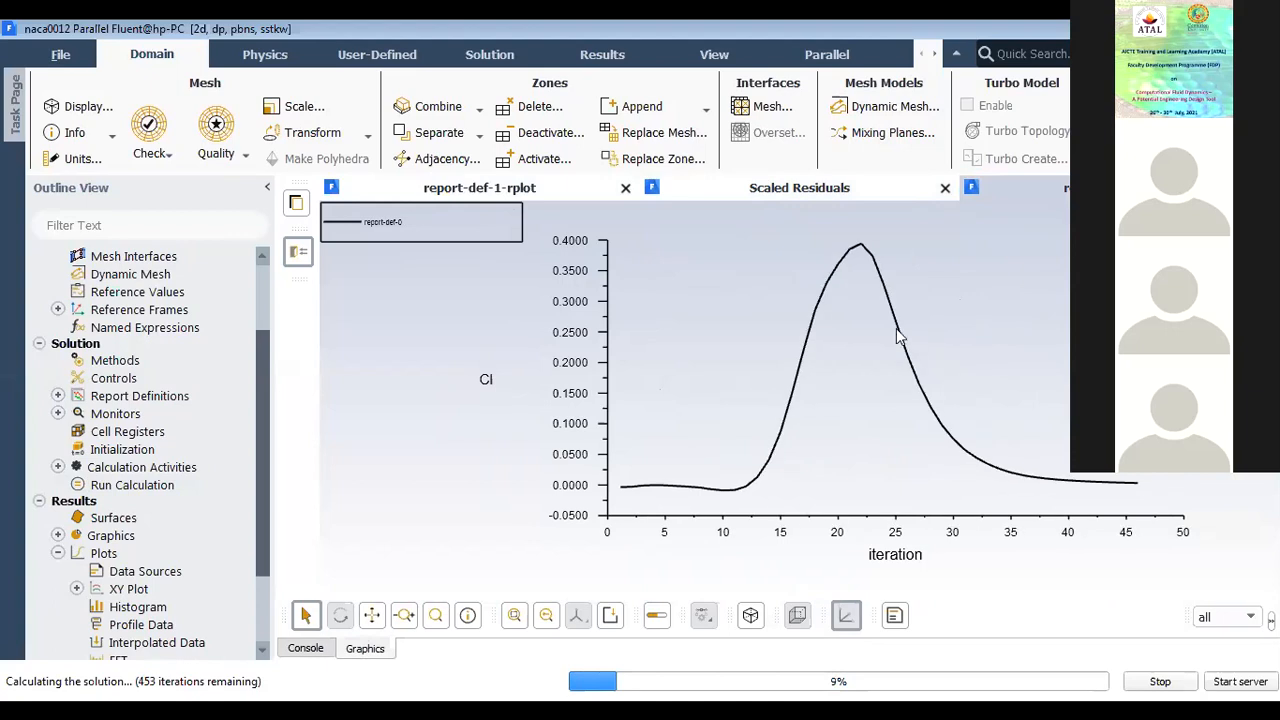
{"action": "left_click", "coordinate": [707, 196]}
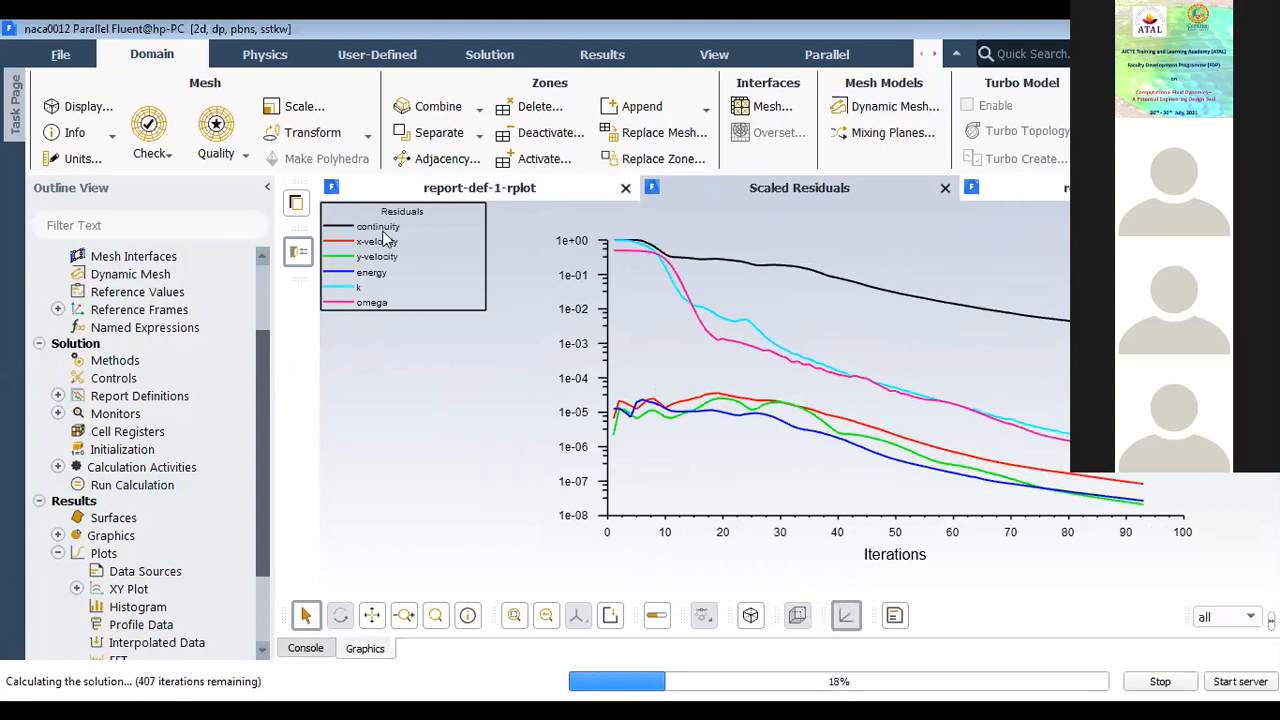
{"action": "left_click", "coordinate": [498, 195]}
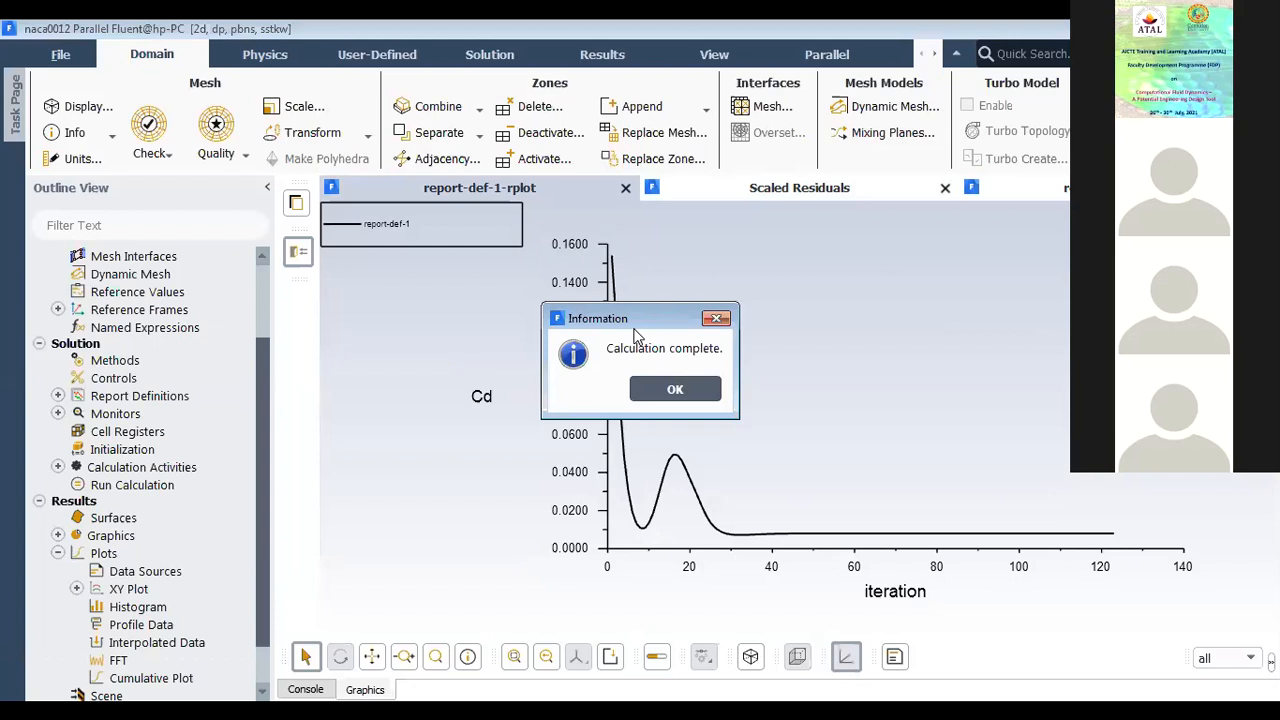
Step: Dismiss the calculation notice and review the final lift coefficient, residual and drag coefficient plots
{"action": "left_click", "coordinate": [684, 389]}
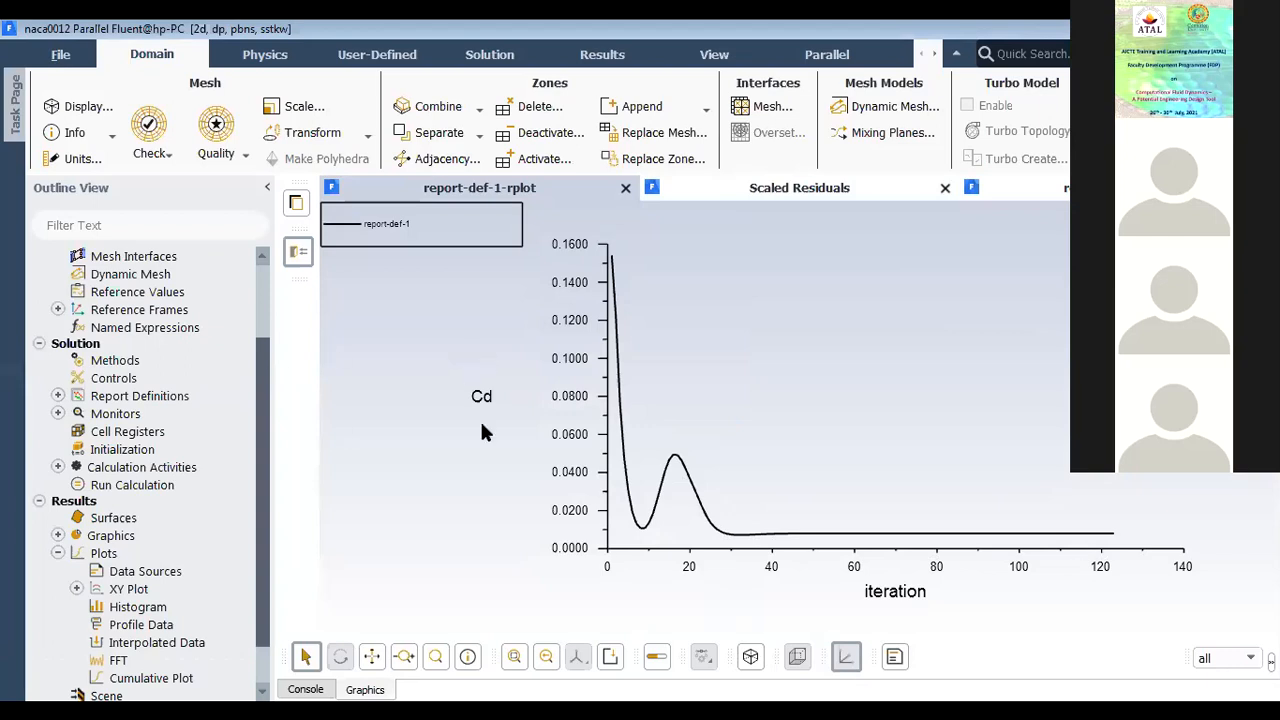
{"action": "left_click", "coordinate": [1118, 188]}
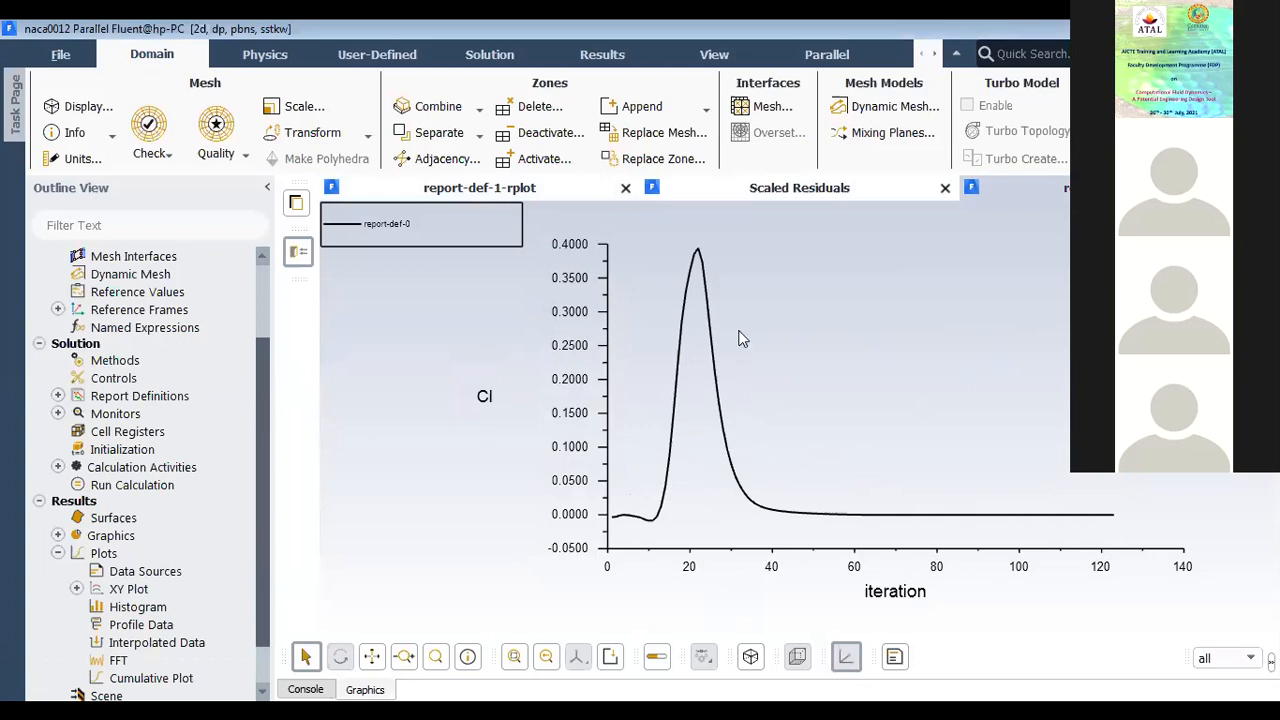
{"action": "left_click", "coordinate": [745, 188]}
{"action": "left_click", "coordinate": [588, 188]}
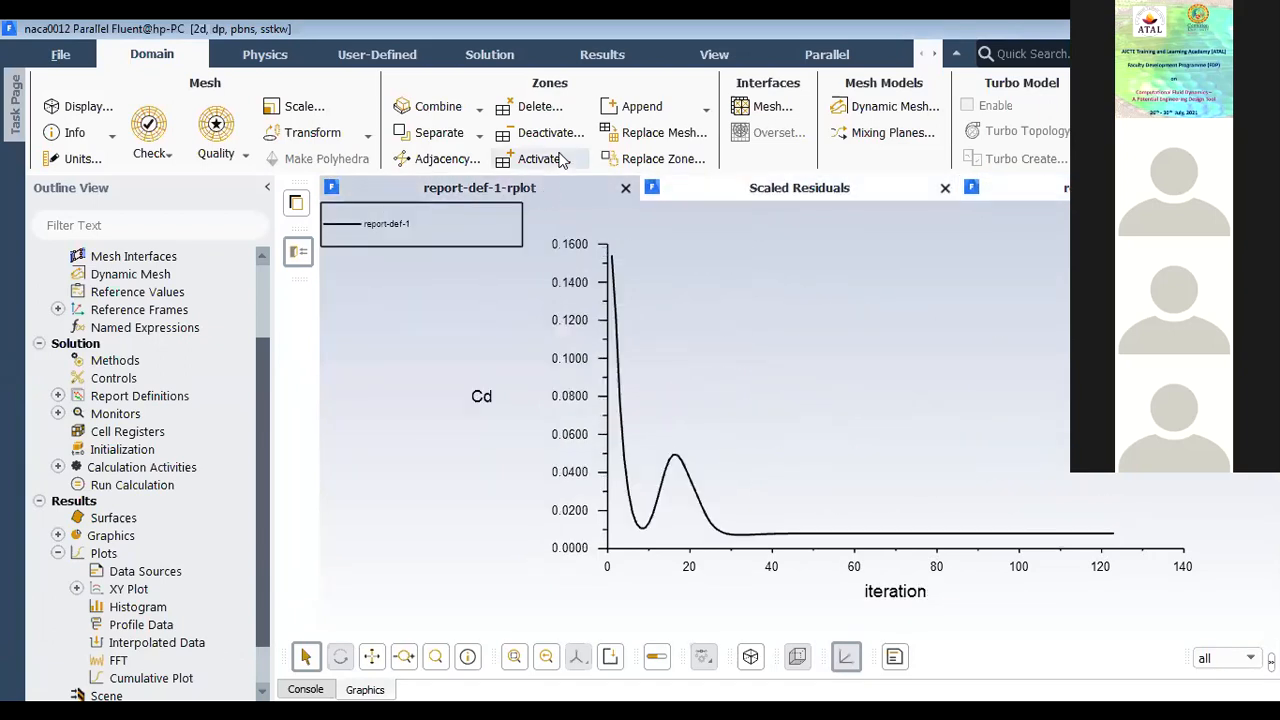
Step: Review the residual monitor settings and the absolute convergence criteria of each equation, leaving them as they are
{"action": "left_click", "coordinate": [577, 62]}
{"action": "left_click", "coordinate": [488, 62]}
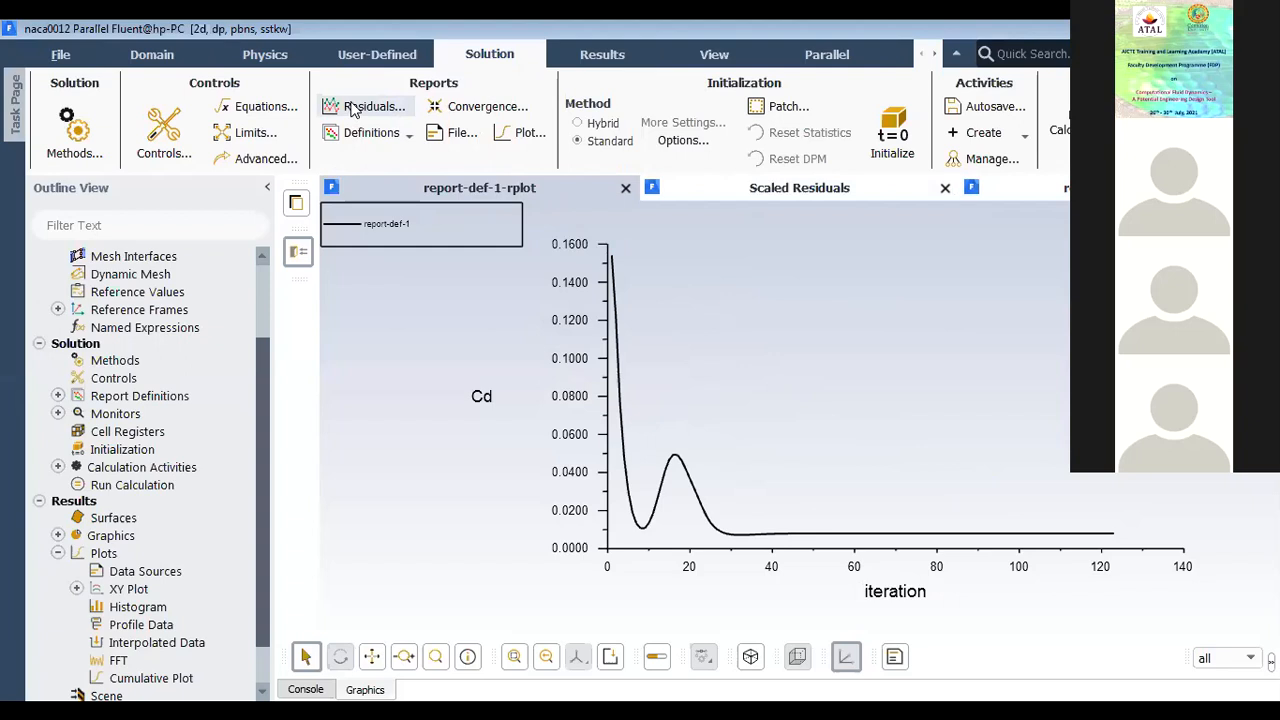
{"action": "left_click", "coordinate": [352, 108]}
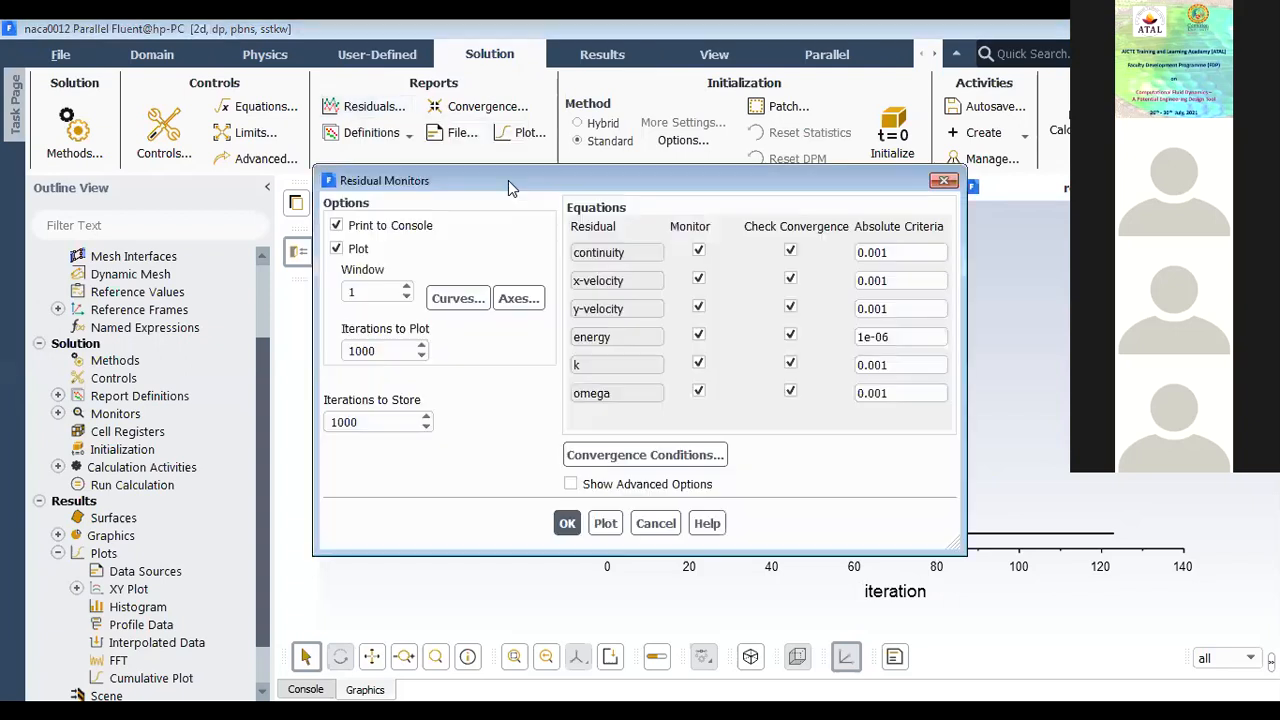
{"action": "left_click_drag", "start_coordinate": [508, 180], "coordinate": [419, 228]}
{"action": "left_click", "coordinate": [790, 300]}
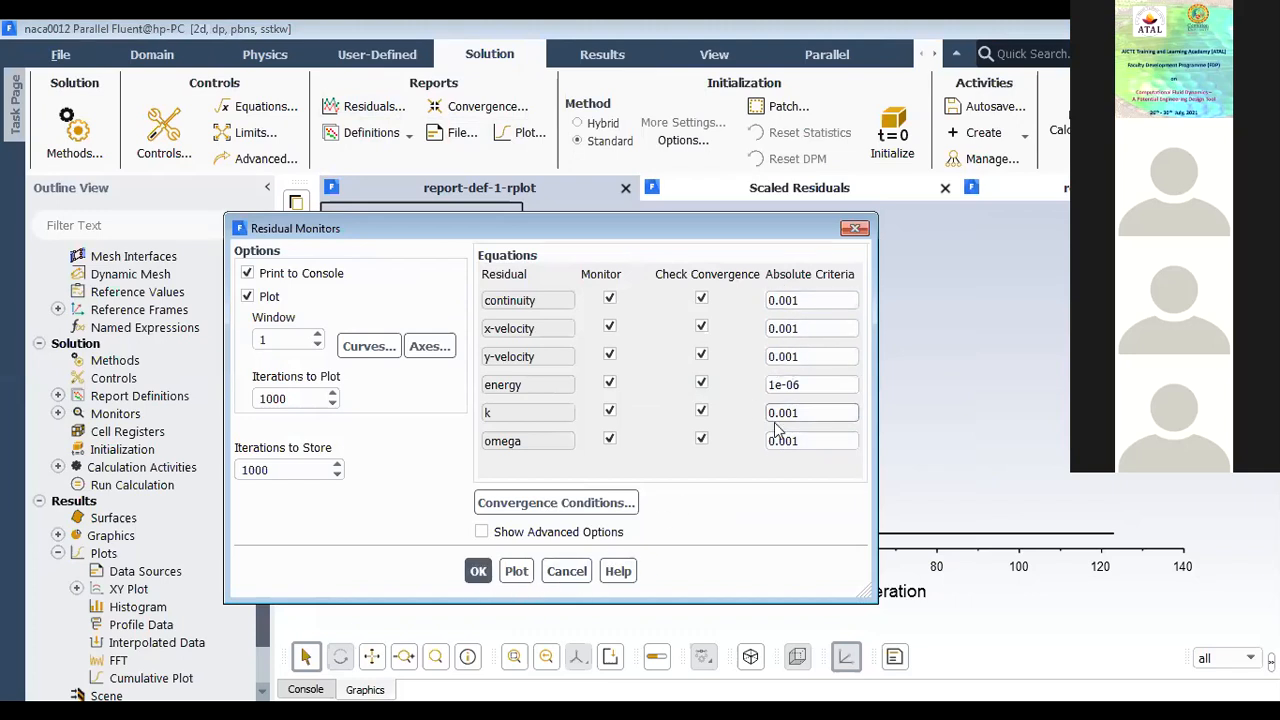
{"action": "left_click", "coordinate": [566, 572]}
Step: Compare the scaled residuals, lift coefficient and drag coefficient plots, ending on the scaled residuals
{"action": "left_click", "coordinate": [705, 186]}
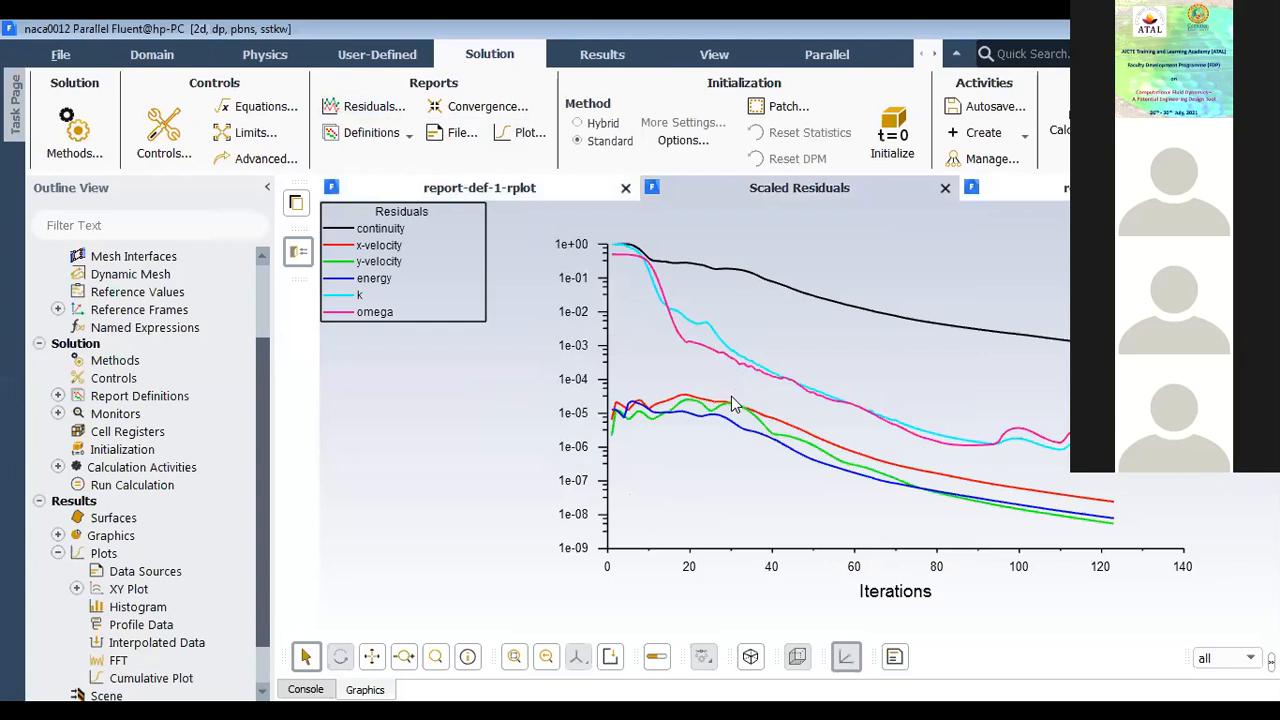
{"action": "left_click", "coordinate": [994, 186]}
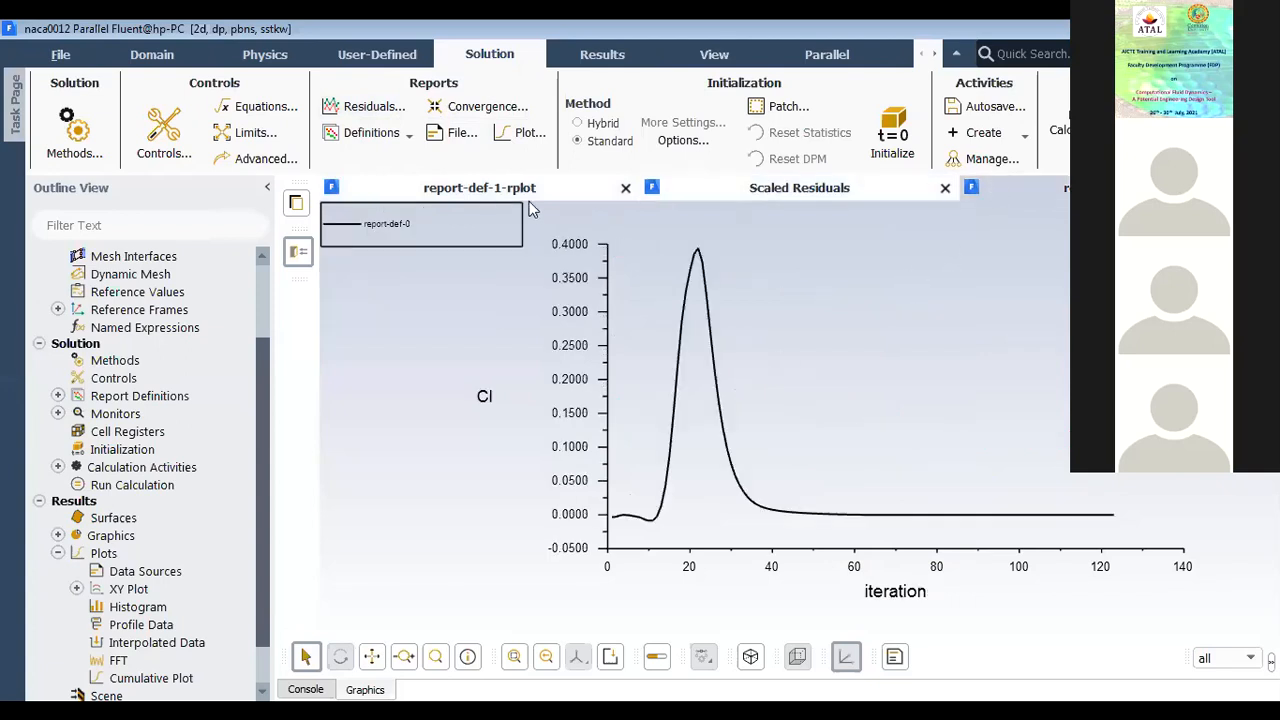
{"action": "left_click", "coordinate": [527, 189]}
{"action": "left_click", "coordinate": [731, 191]}
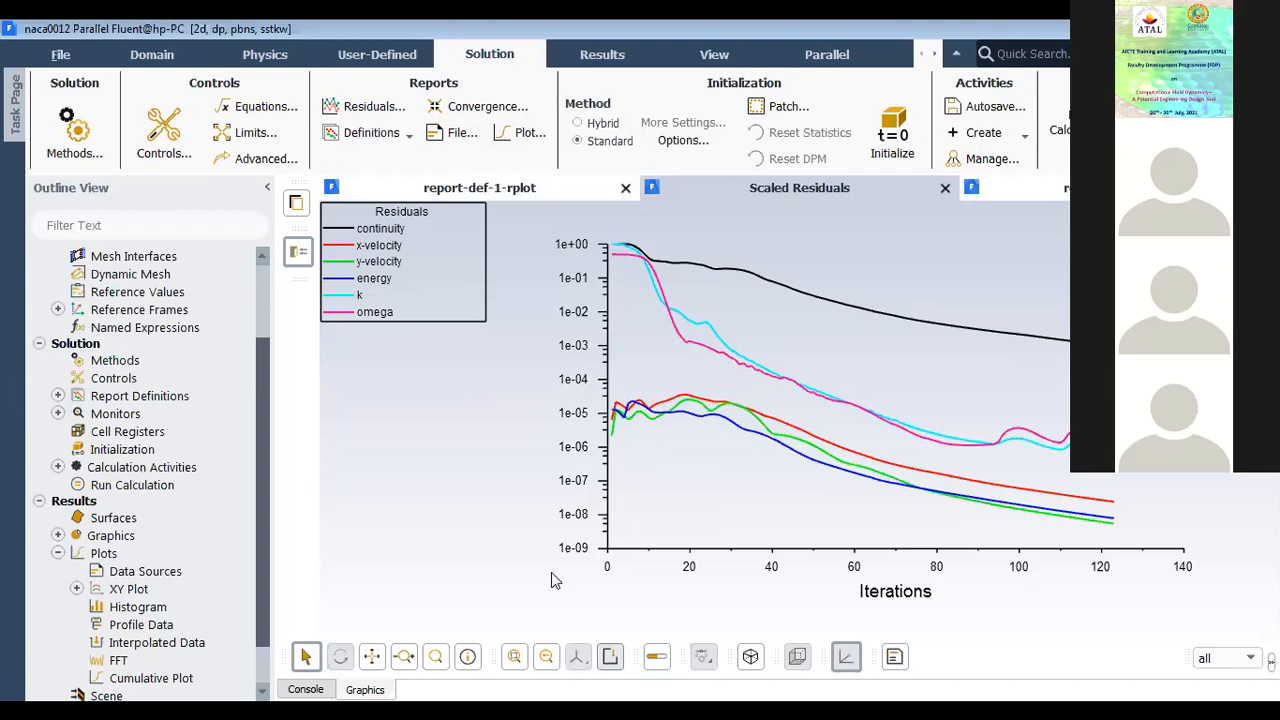
Step: Save the scaled residuals plot as a colour JPEG picture named naca0012.jpg in the dambreak_files folder, and close the picture settings
{"action": "left_click_drag", "start_coordinate": [403, 383], "coordinate": [358, 198]}
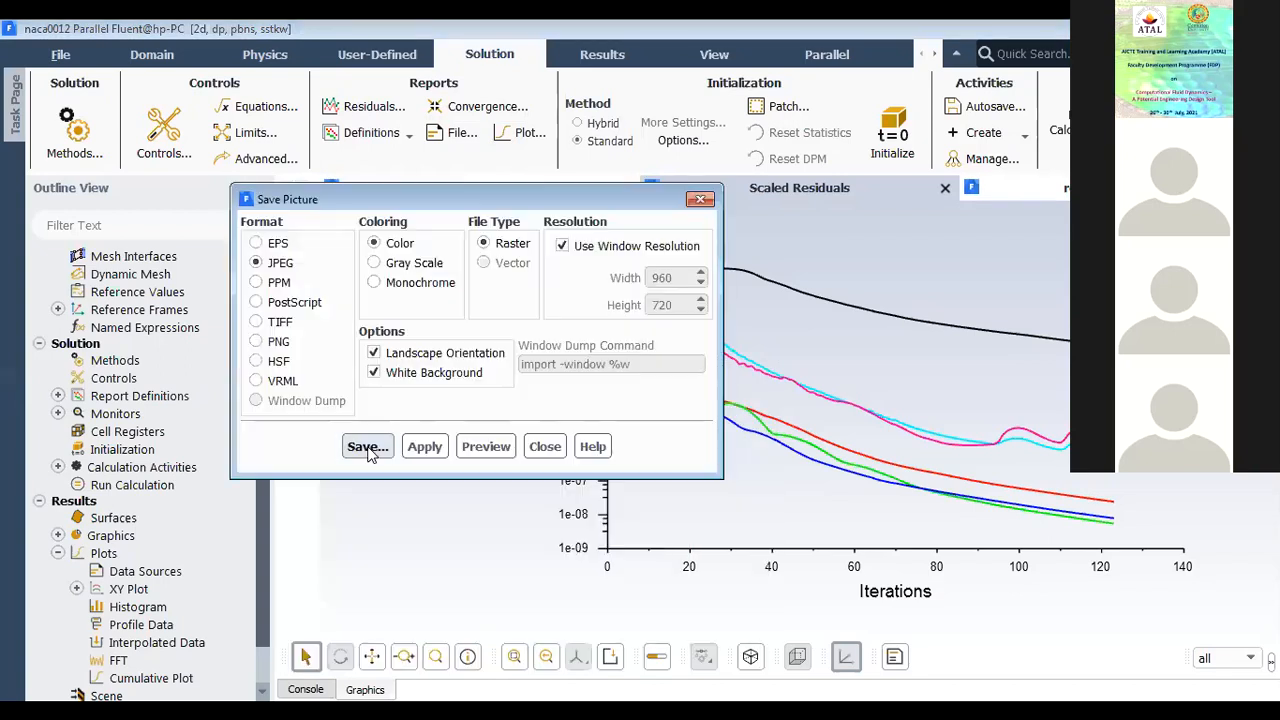
{"action": "left_click", "coordinate": [368, 446]}
{"action": "left_click", "coordinate": [396, 228]}
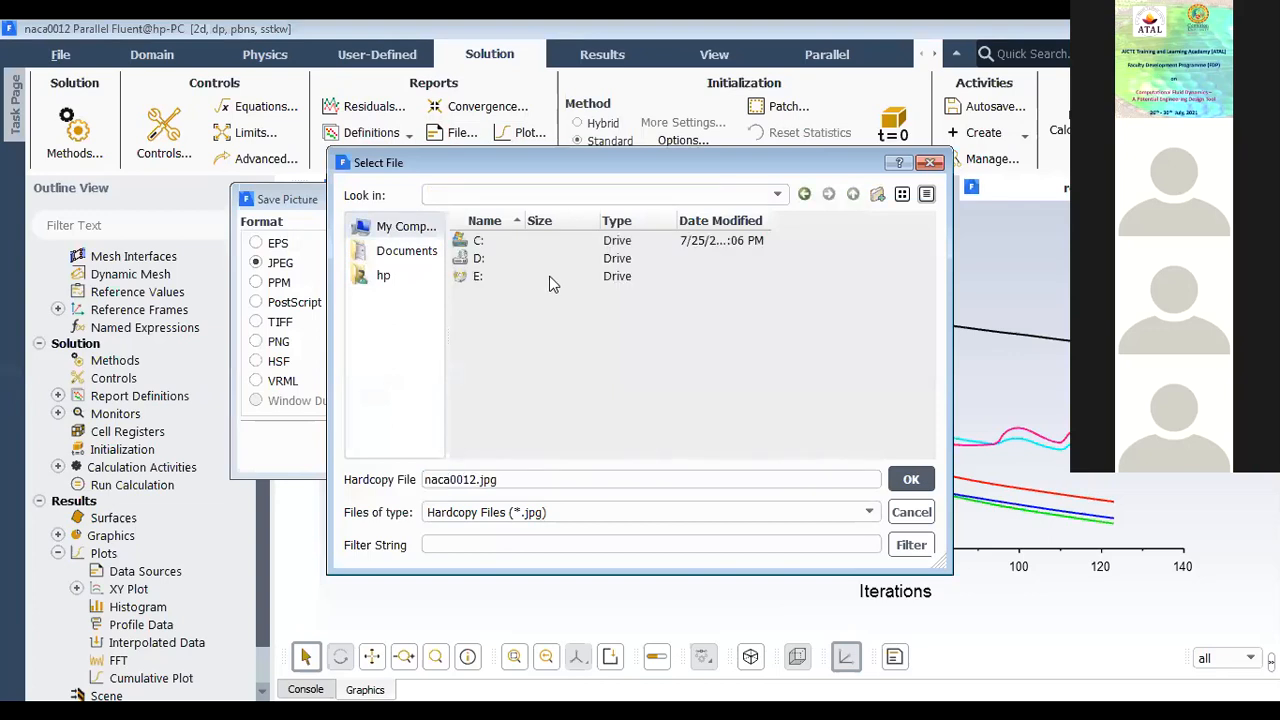
{"action": "left_click", "coordinate": [385, 276]}
{"action": "scroll", "coordinate": [523, 377], "scroll_direction": "down", "scroll_amount": 5}
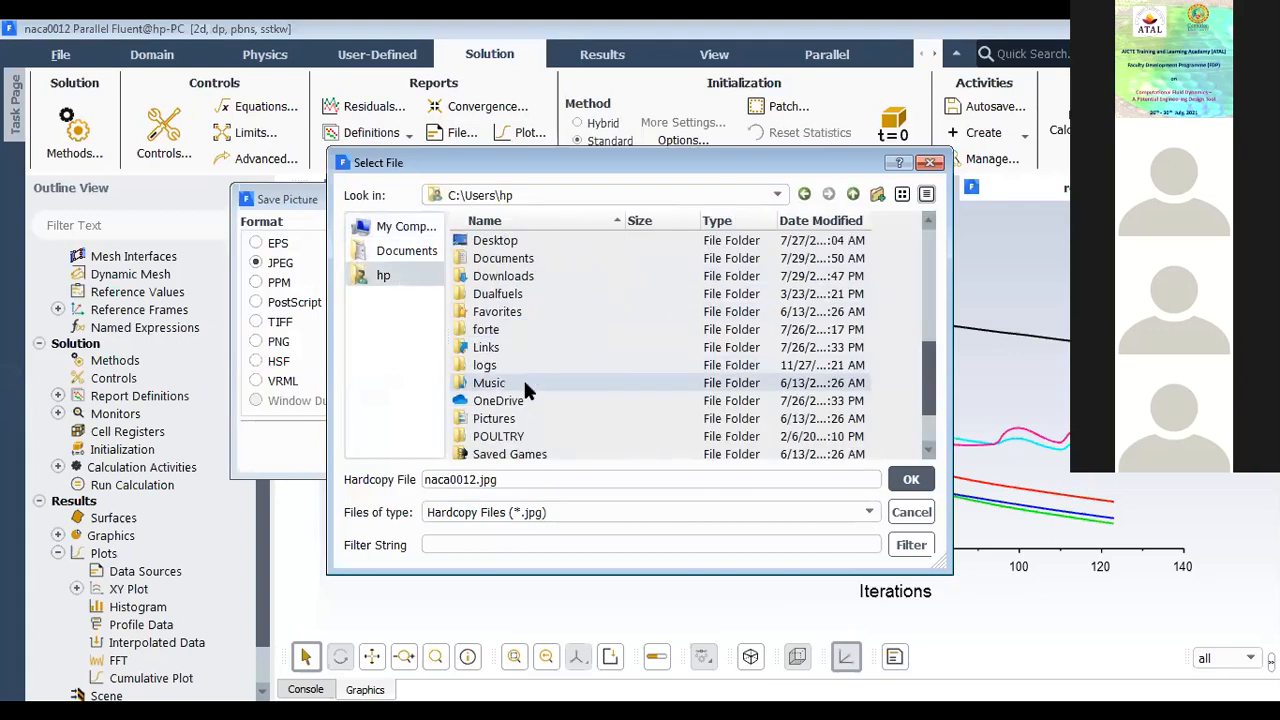
{"action": "scroll", "coordinate": [524, 380], "scroll_direction": "up", "scroll_amount": 2}
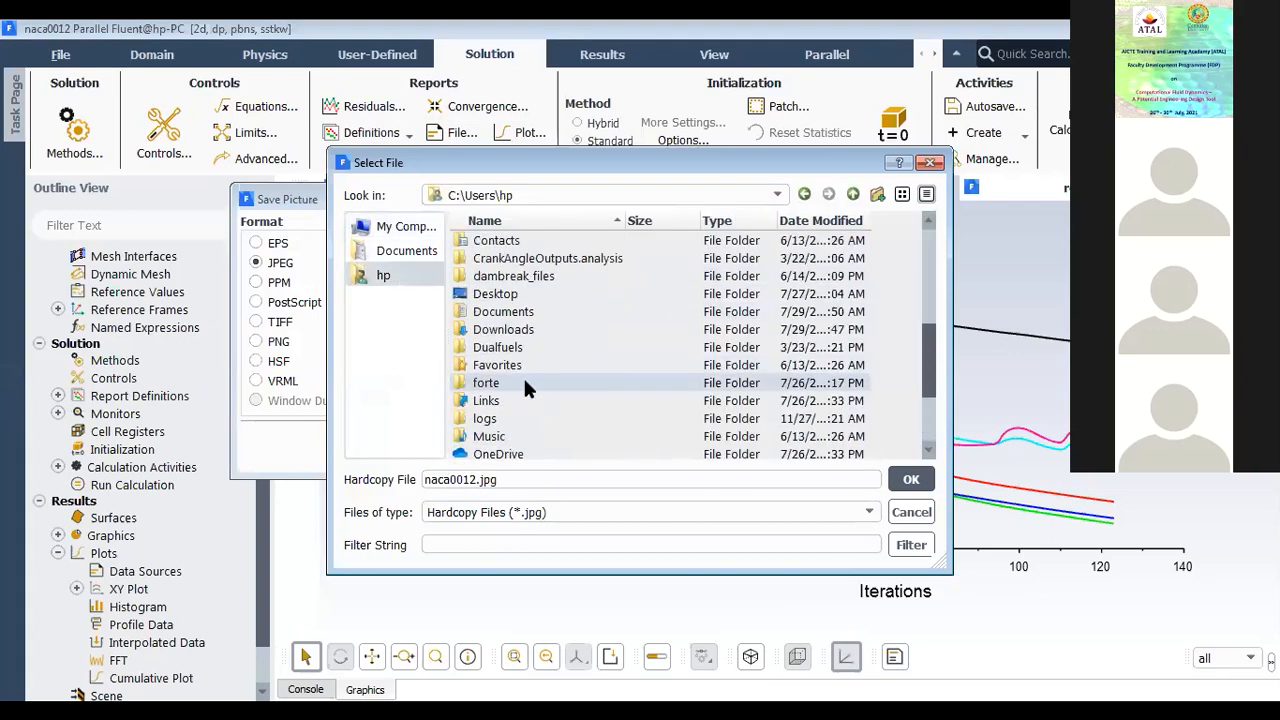
{"action": "scroll", "coordinate": [524, 381], "scroll_direction": "down", "scroll_amount": 3}
{"action": "scroll", "coordinate": [530, 330], "scroll_direction": "up", "scroll_amount": 4}
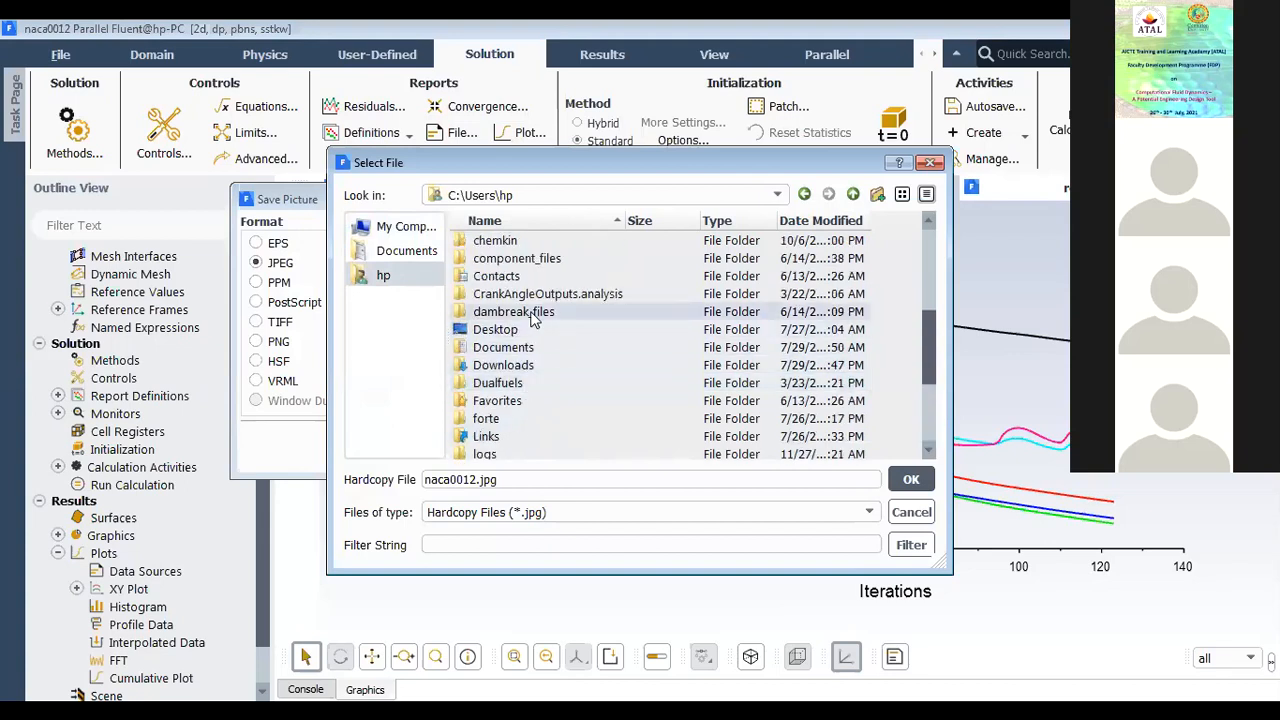
{"action": "double_click", "coordinate": [513, 312]}
{"action": "left_click_drag", "start_coordinate": [505, 481], "coordinate": [422, 482]}
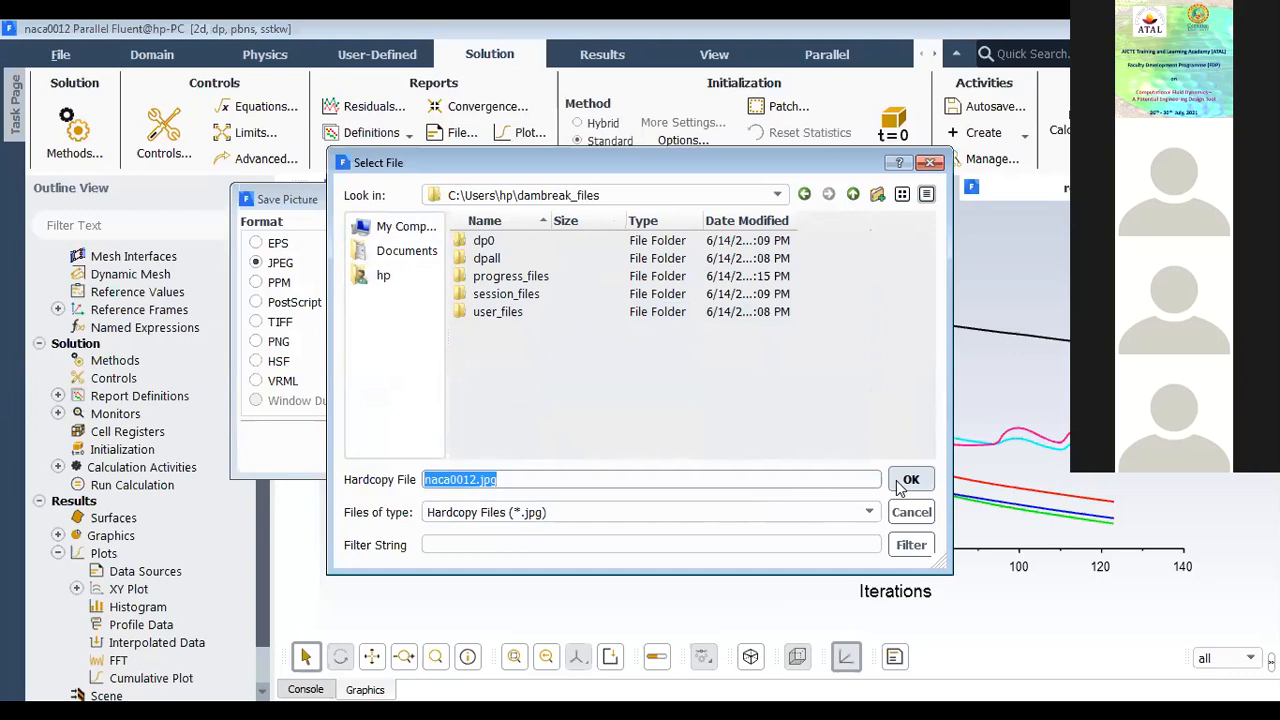
{"action": "left_click", "coordinate": [876, 477]}
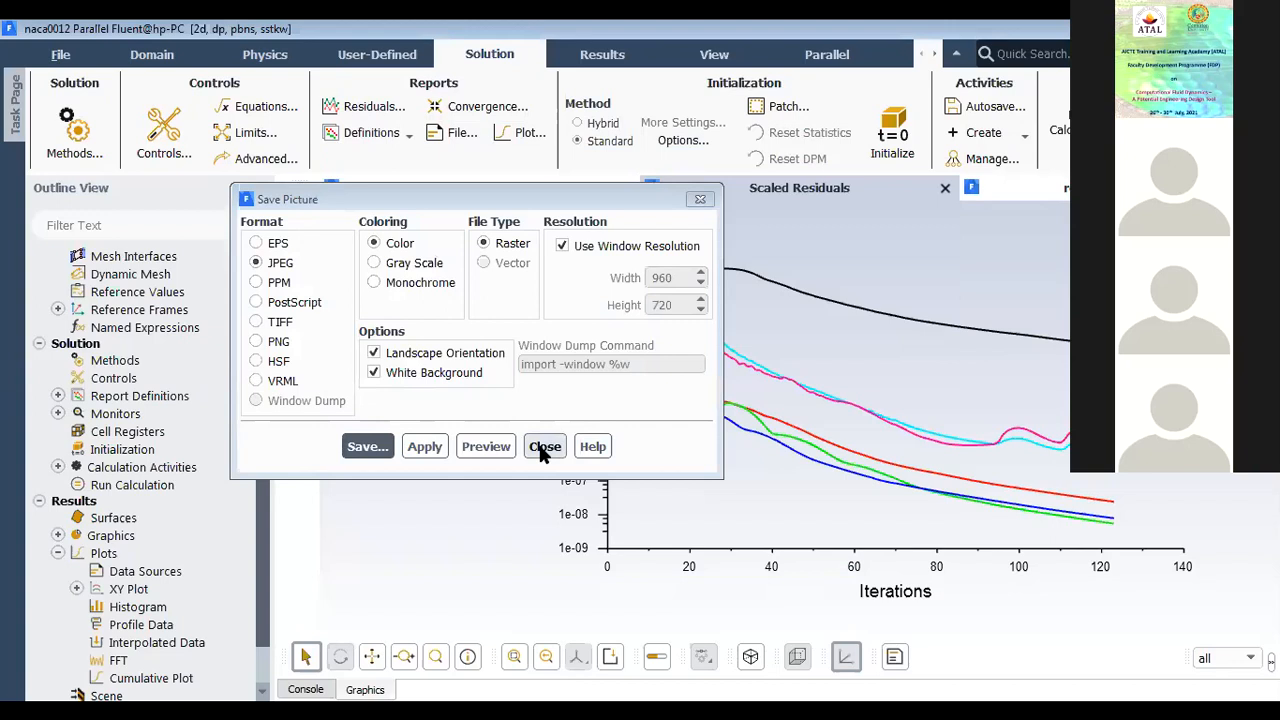
{"action": "left_click", "coordinate": [543, 448]}
Step: Show the drag coefficient plot and look over its picture saving options without saving it
{"action": "left_click", "coordinate": [566, 193]}
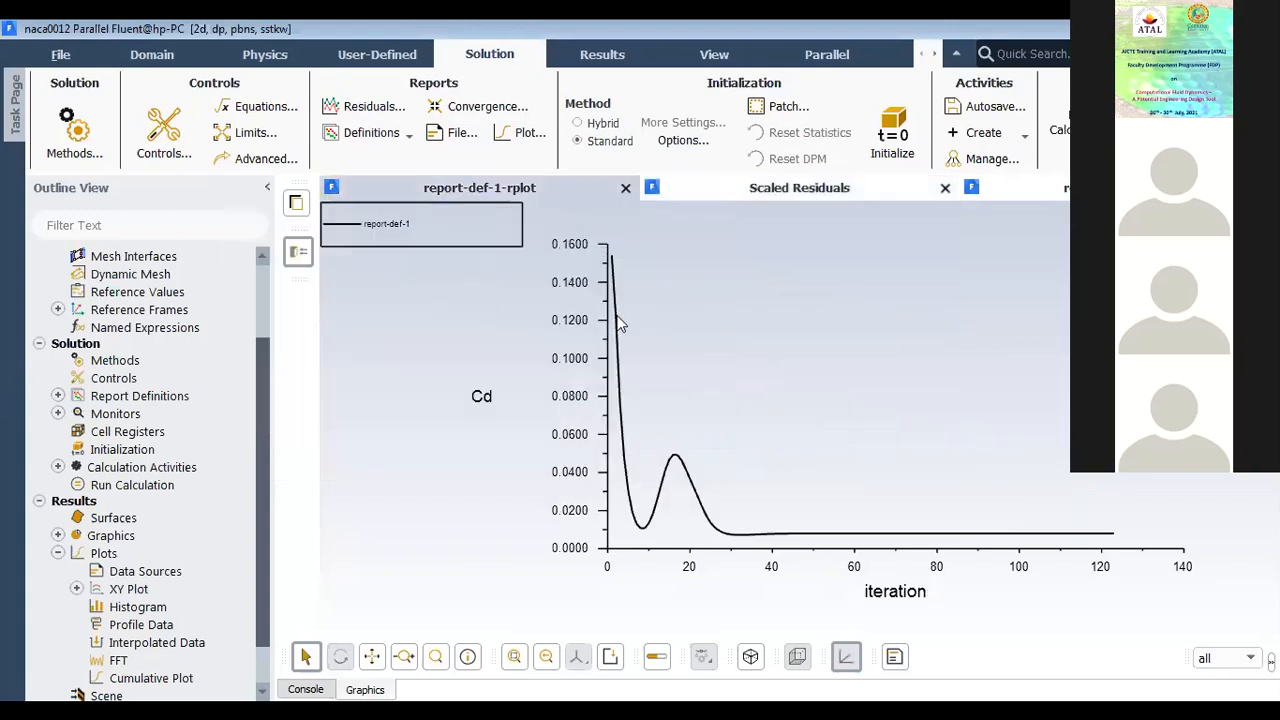
{"action": "left_click", "coordinate": [612, 656]}
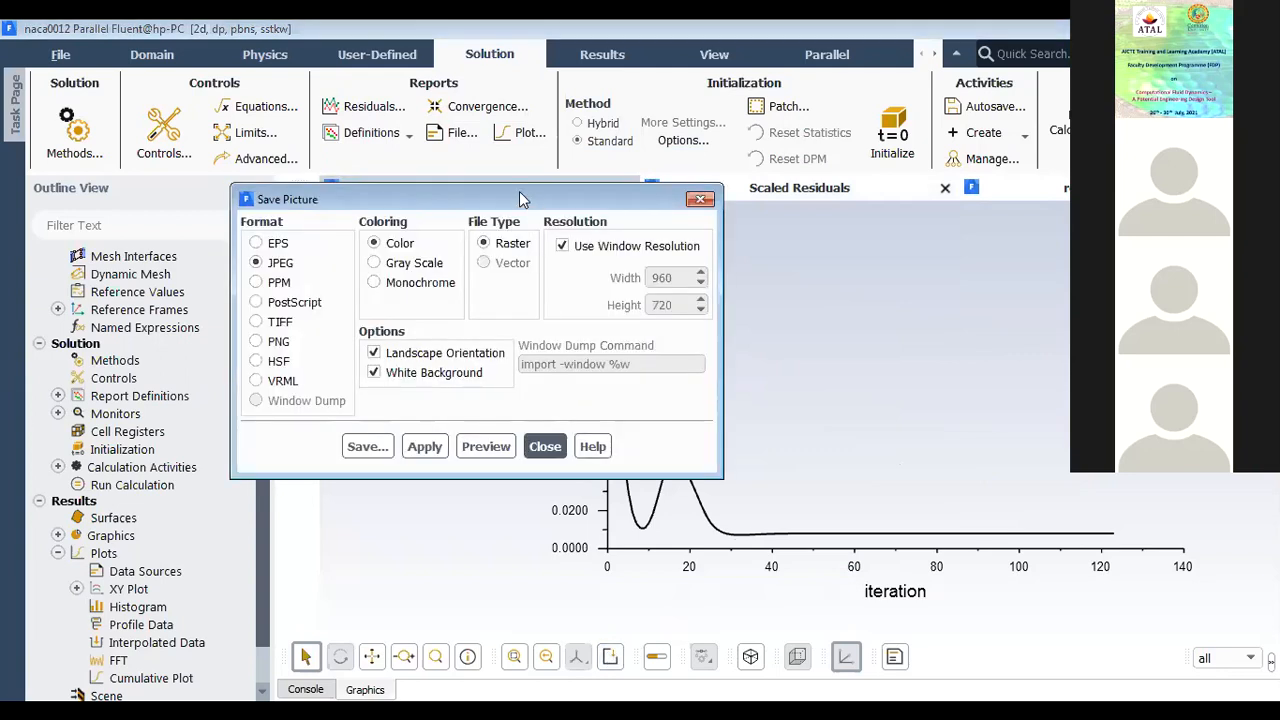
{"action": "left_click_drag", "start_coordinate": [520, 199], "coordinate": [556, 199]}
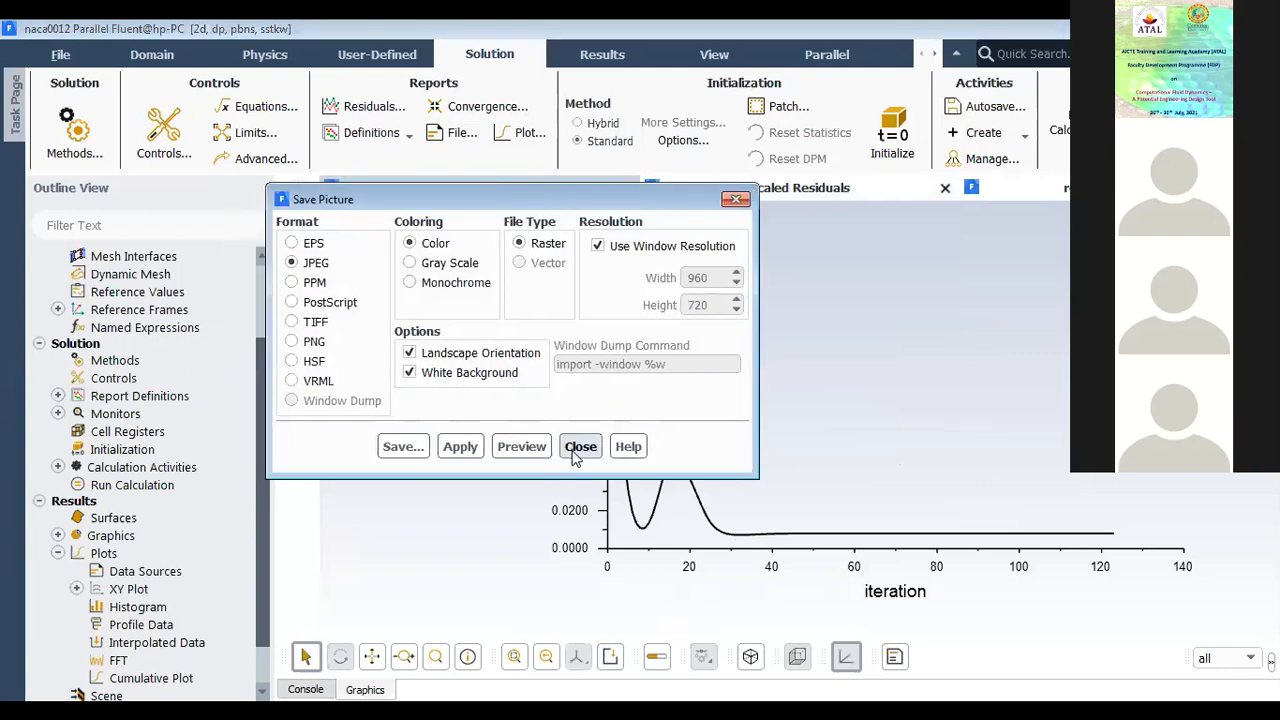
{"action": "left_click", "coordinate": [581, 446]}
Step: Review the lift coefficient and scaled residuals plots, and open a new graphics window for further results
{"action": "left_click", "coordinate": [1055, 192]}
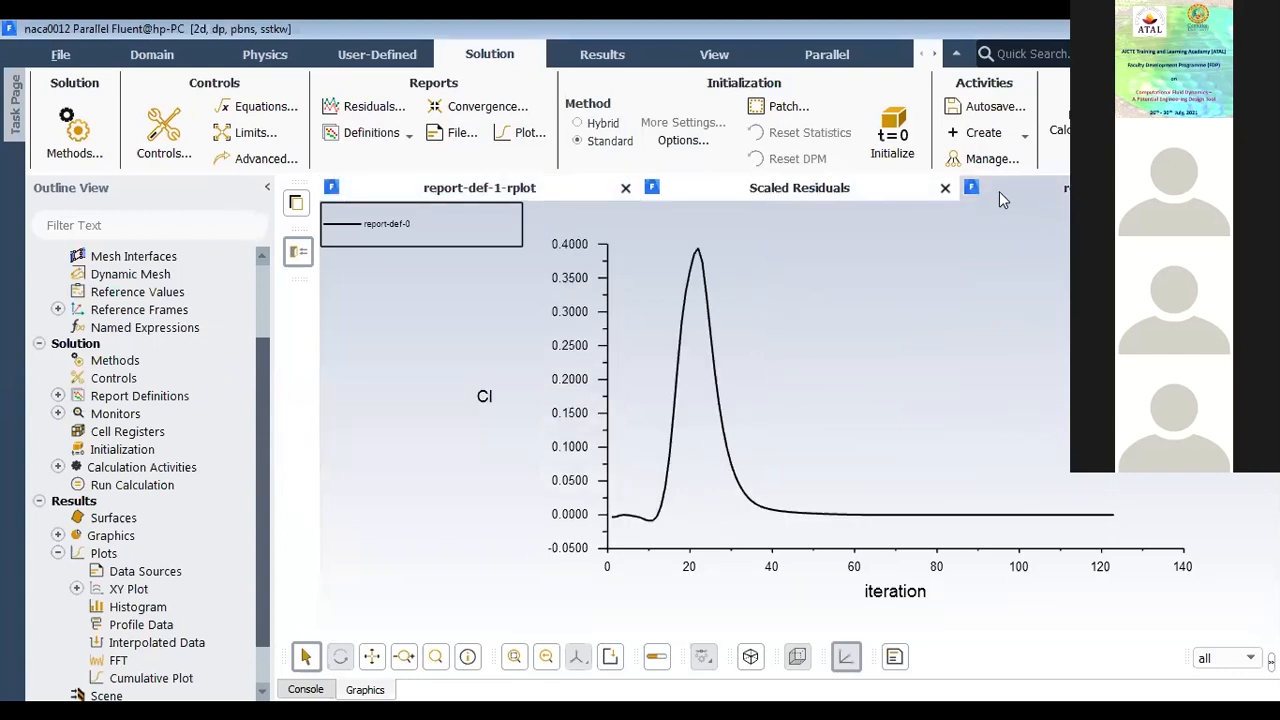
{"action": "left_click", "coordinate": [1058, 191]}
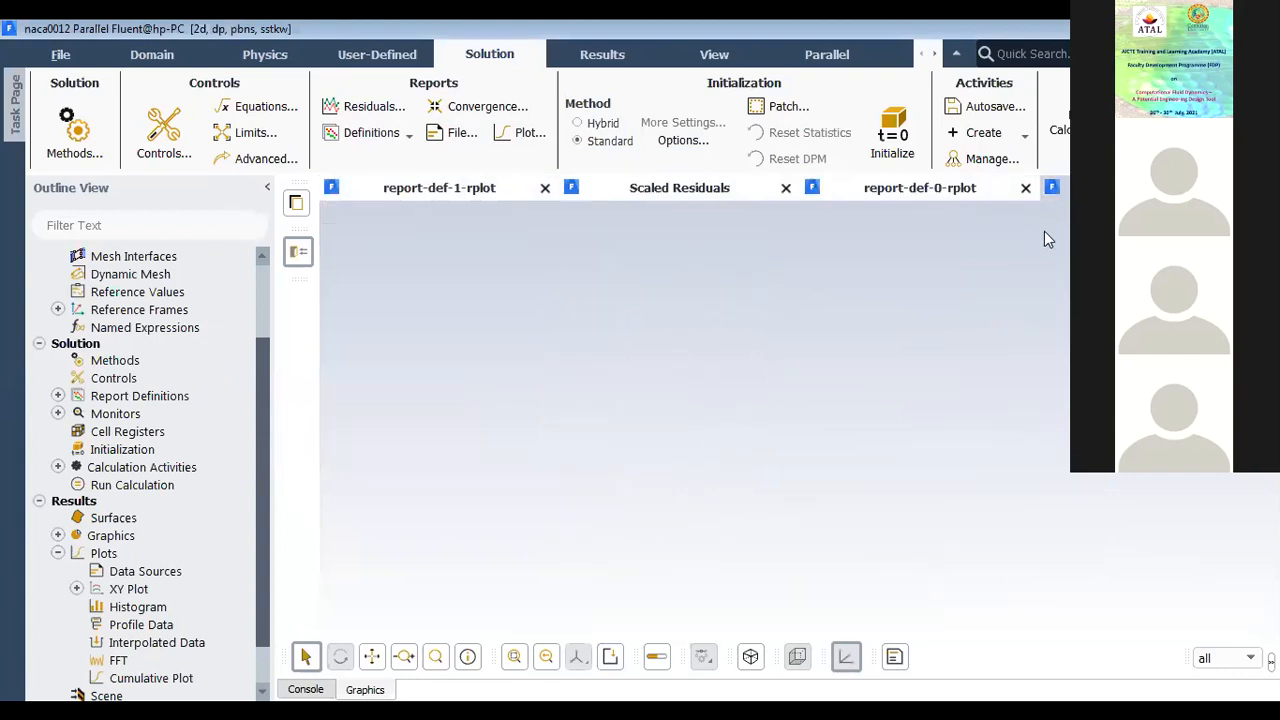
{"action": "left_click", "coordinate": [723, 189]}
{"action": "left_click", "coordinate": [880, 189]}
{"action": "left_click", "coordinate": [697, 192]}
{"action": "left_click", "coordinate": [895, 190]}
{"action": "right_click", "coordinate": [928, 193]}
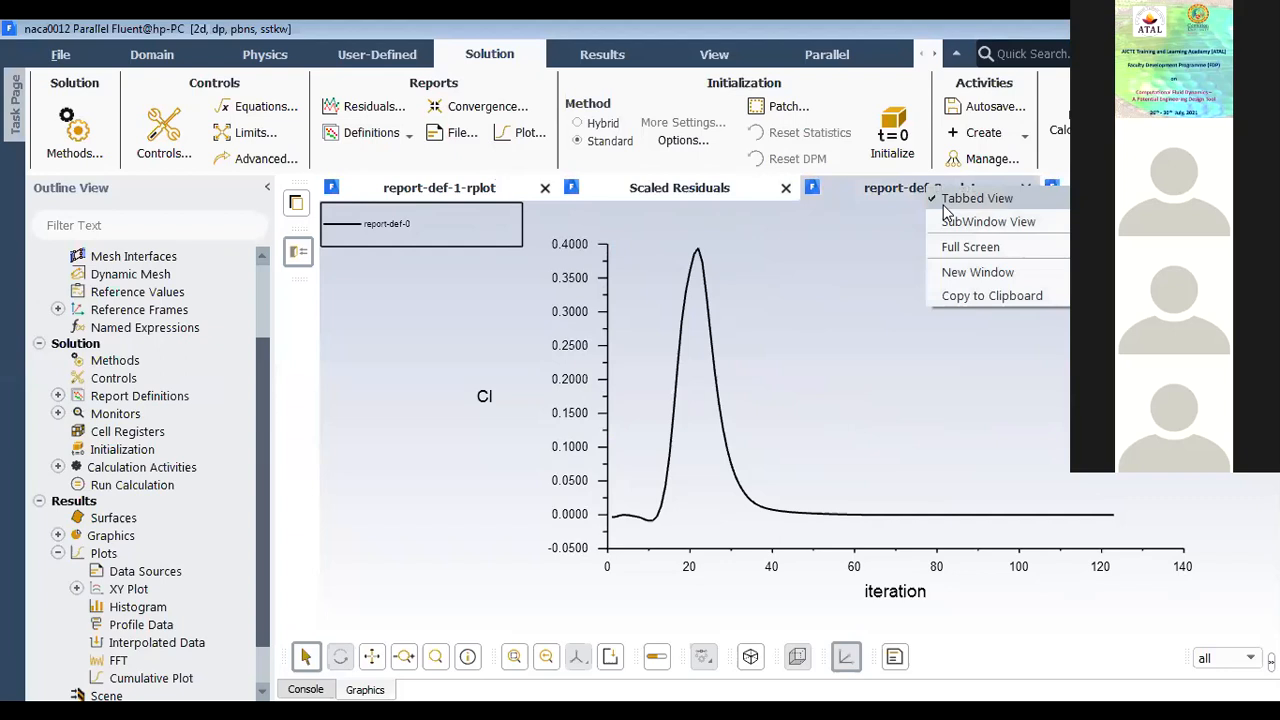
{"action": "left_click", "coordinate": [980, 271]}
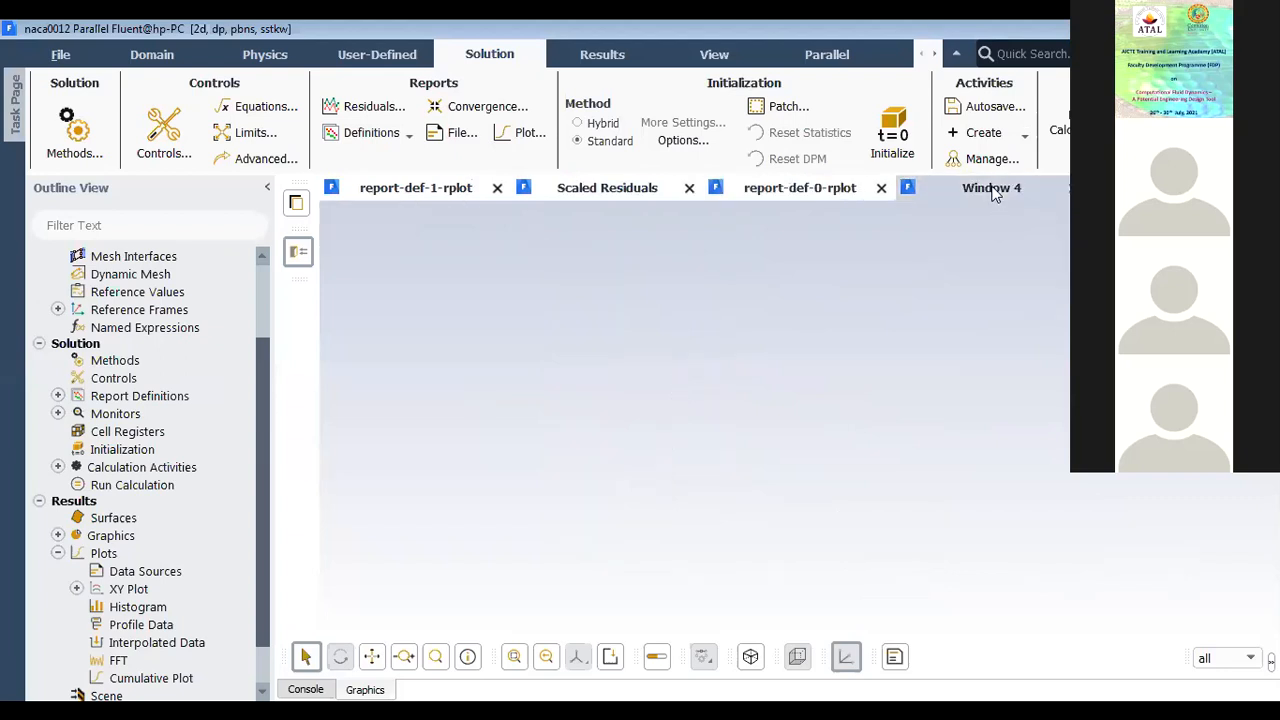
Step: Create and display a filled, smooth contour plot of static pressure with no individual surfaces selected
{"action": "left_click", "coordinate": [58, 535]}
{"action": "left_click", "coordinate": [121, 572]}
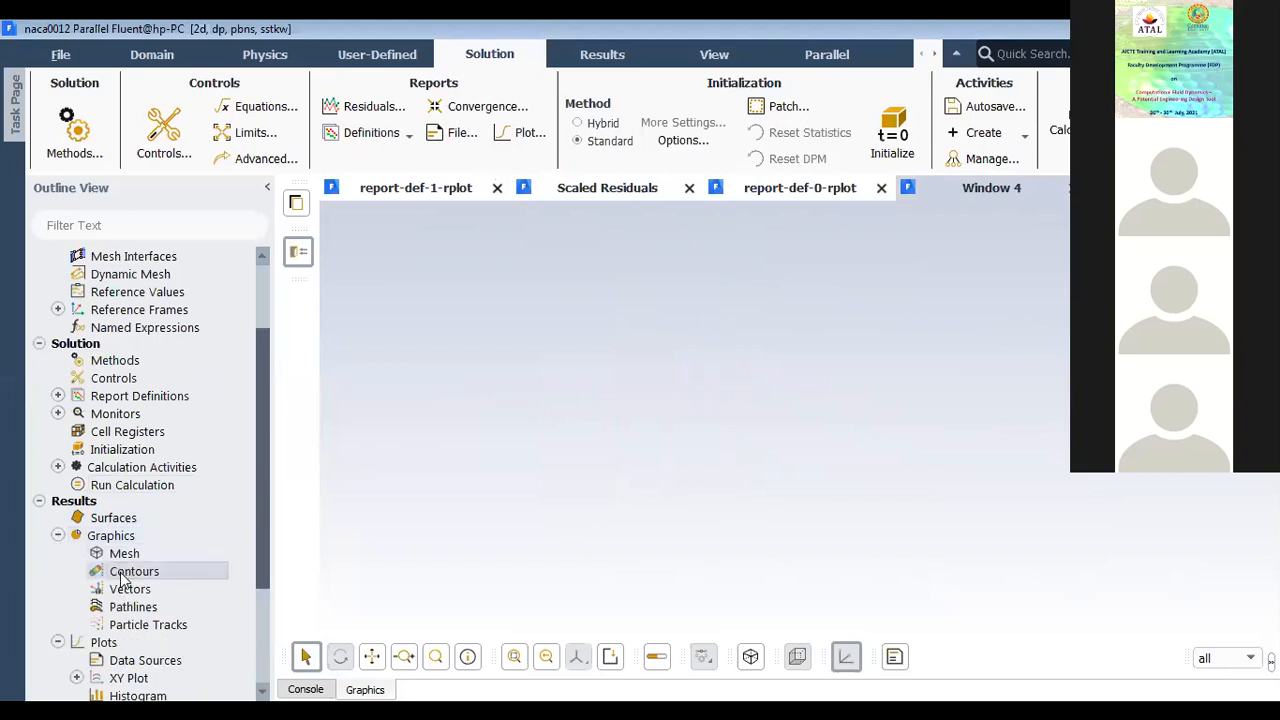
{"action": "right_click", "coordinate": [121, 575]}
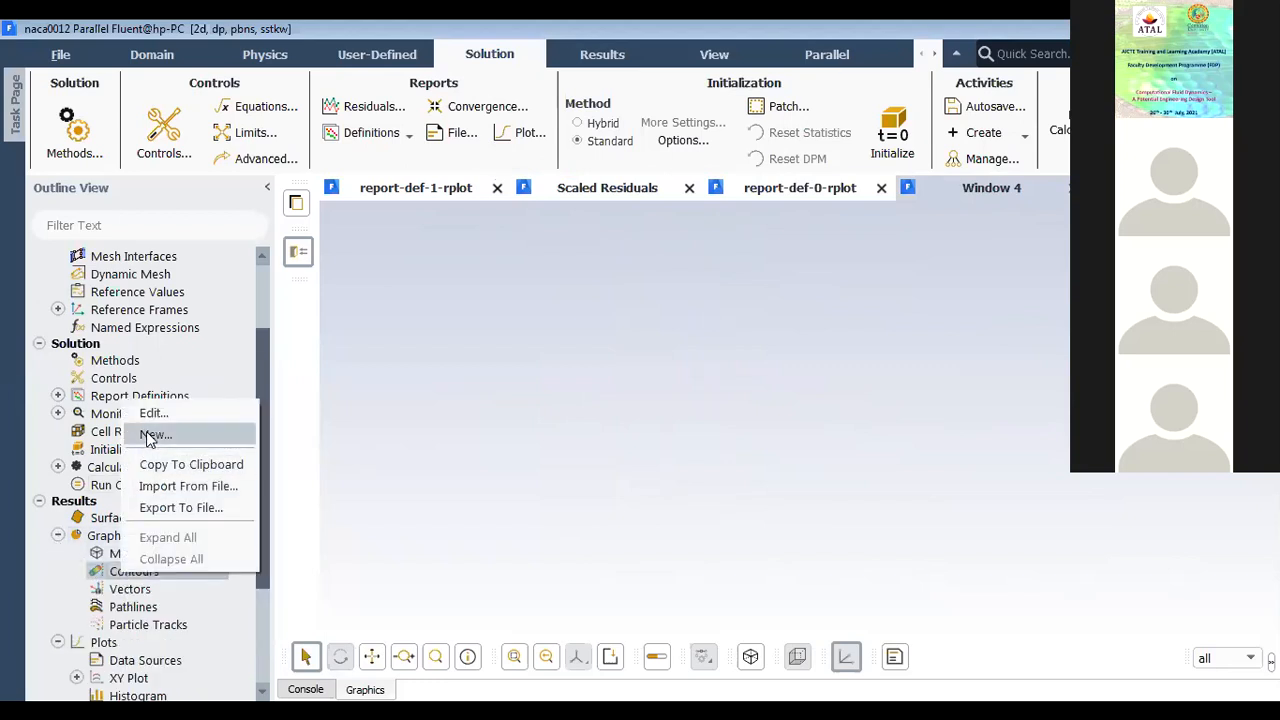
{"action": "left_click", "coordinate": [158, 434]}
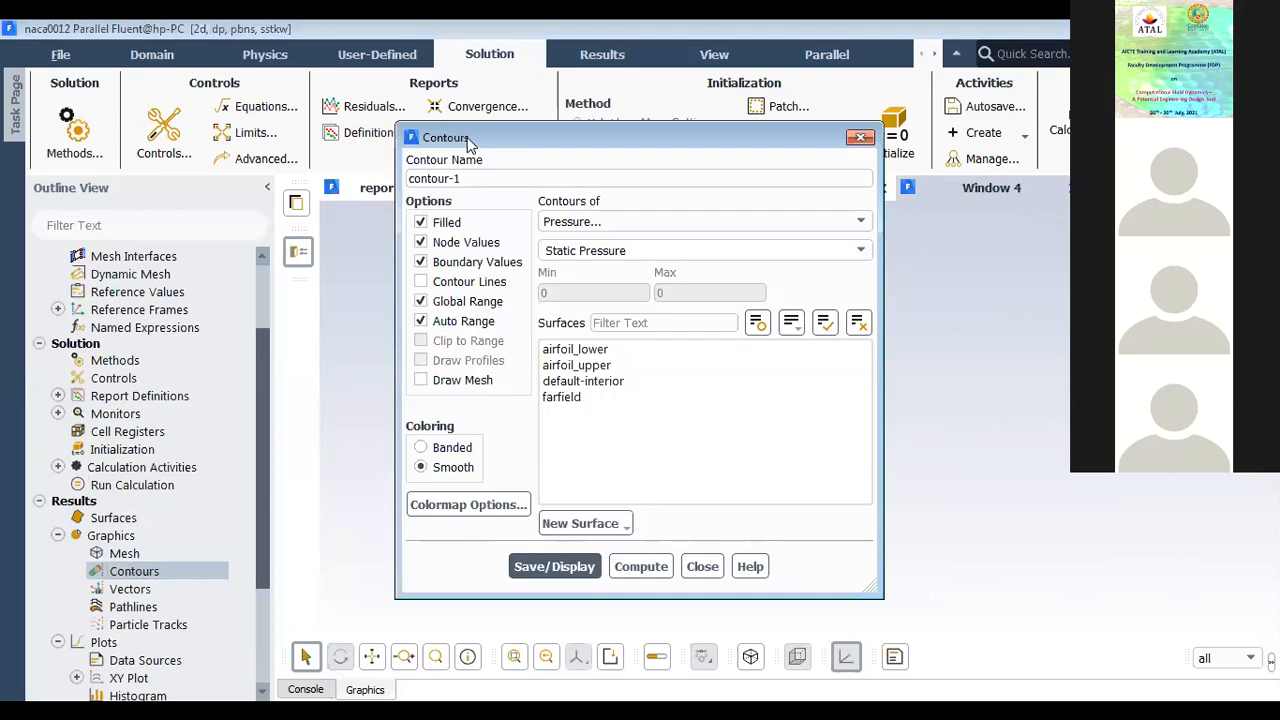
{"action": "left_click_drag", "start_coordinate": [456, 146], "coordinate": [215, 160]}
{"action": "left_click", "coordinate": [585, 340]}
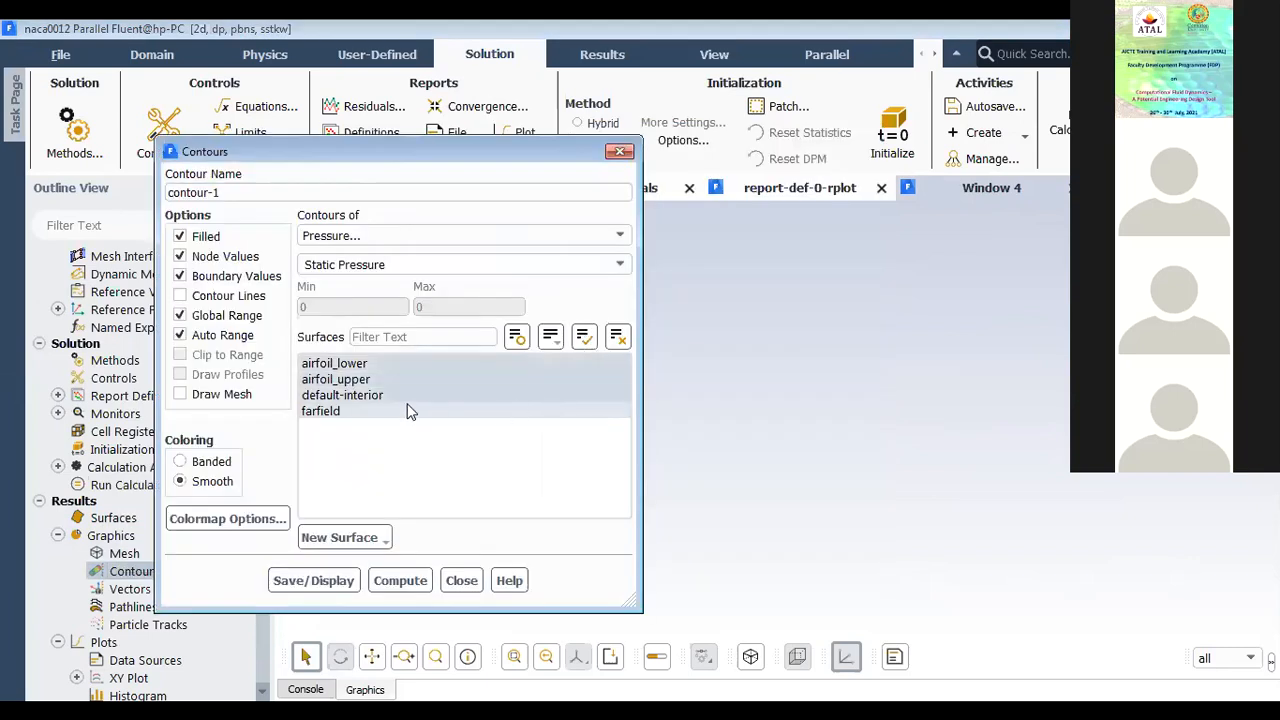
{"action": "left_click", "coordinate": [617, 336]}
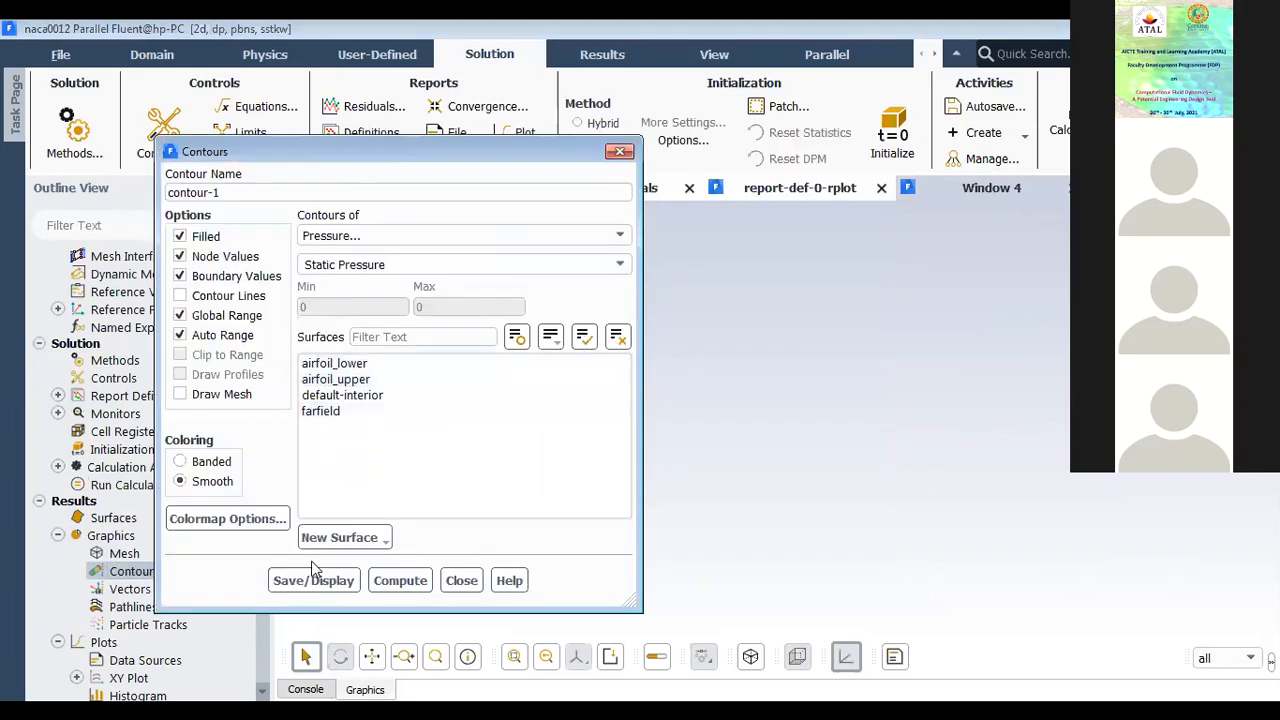
{"action": "left_click", "coordinate": [372, 265]}
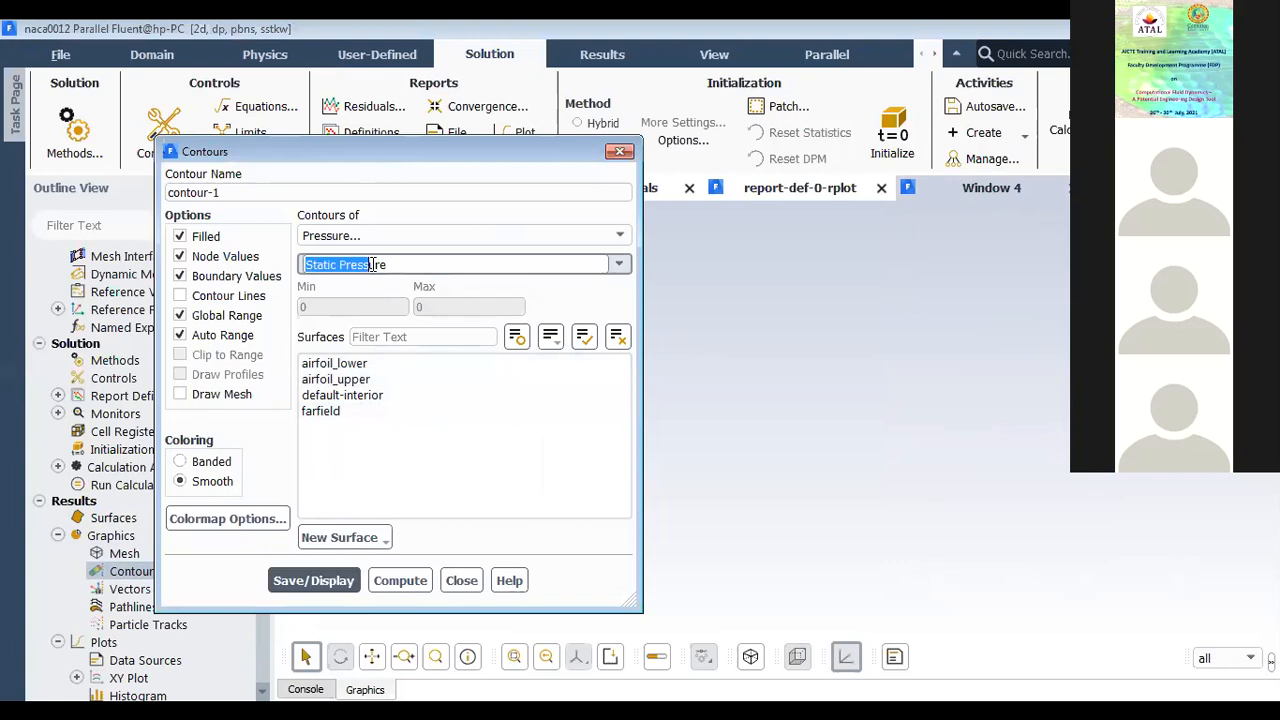
{"action": "left_click", "coordinate": [620, 265]}
{"action": "left_click", "coordinate": [330, 580]}
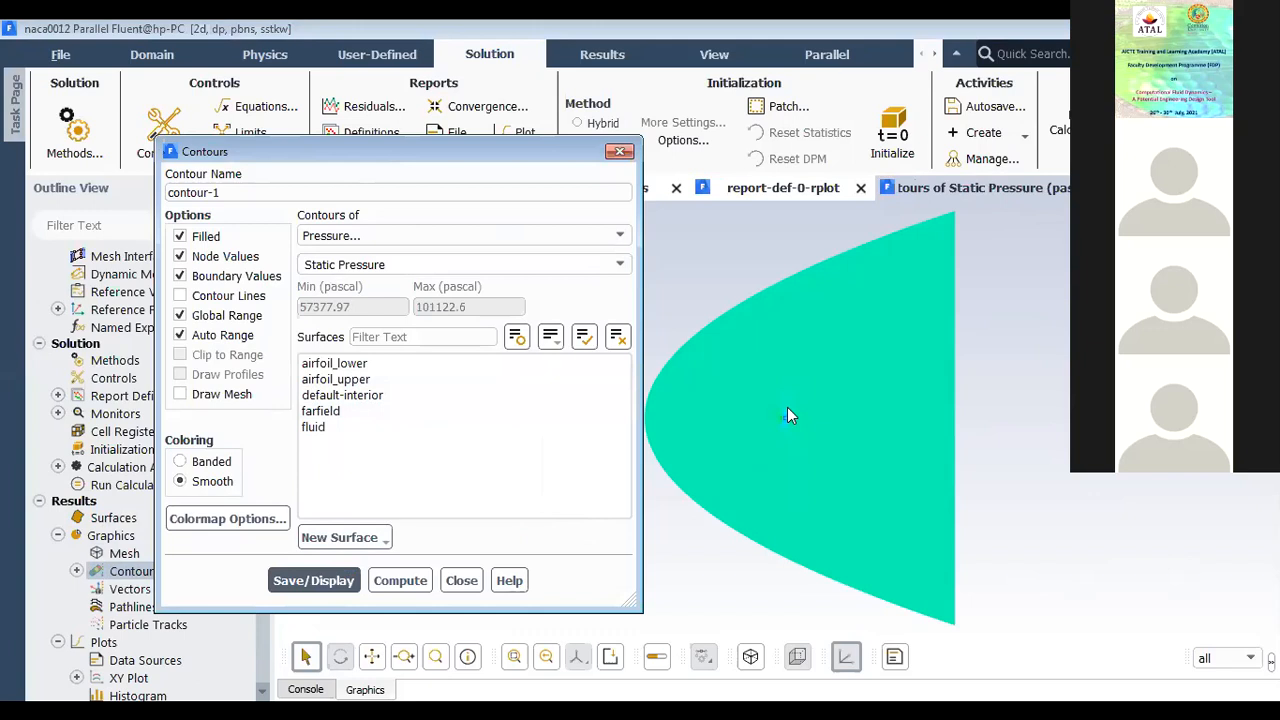
Step: Redisplay the static pressure contours with the airfoil's leading edge in close-up, and close the contour settings
{"action": "left_click", "coordinate": [782, 437]}
{"action": "scroll", "coordinate": [783, 412], "scroll_direction": "up", "scroll_amount": 12}
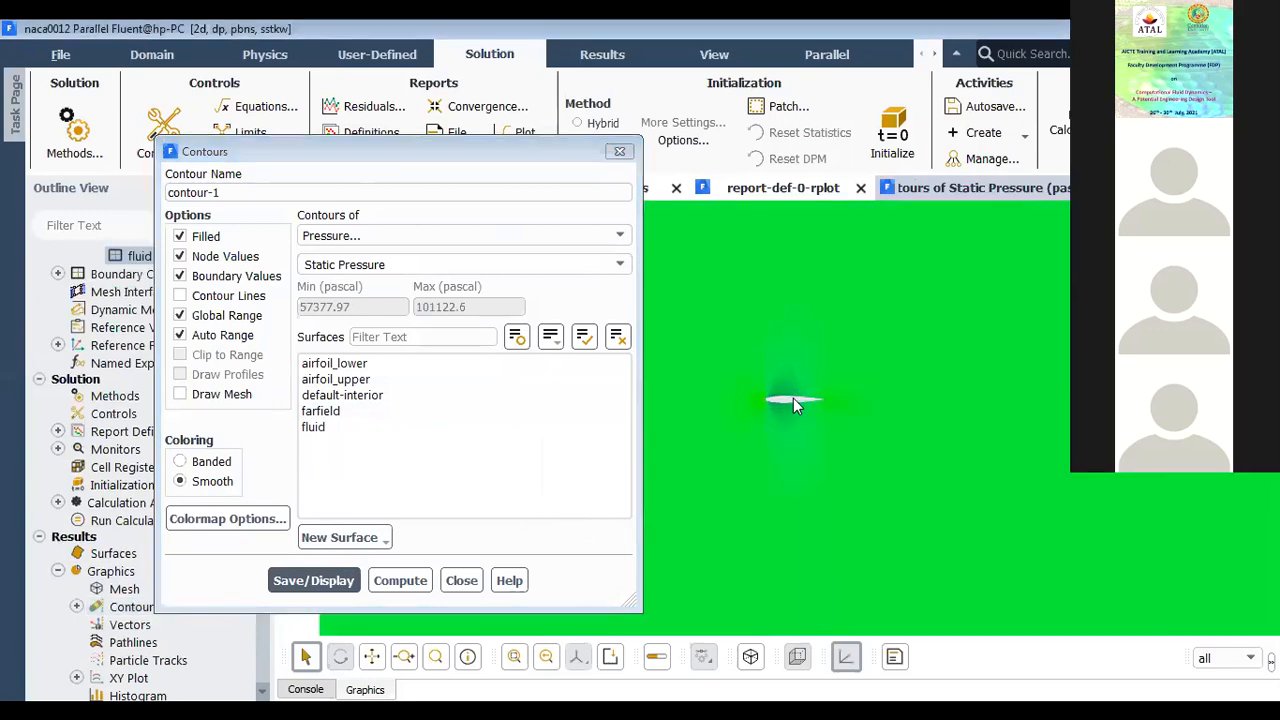
{"action": "scroll", "coordinate": [705, 392], "scroll_direction": "up", "scroll_amount": 5}
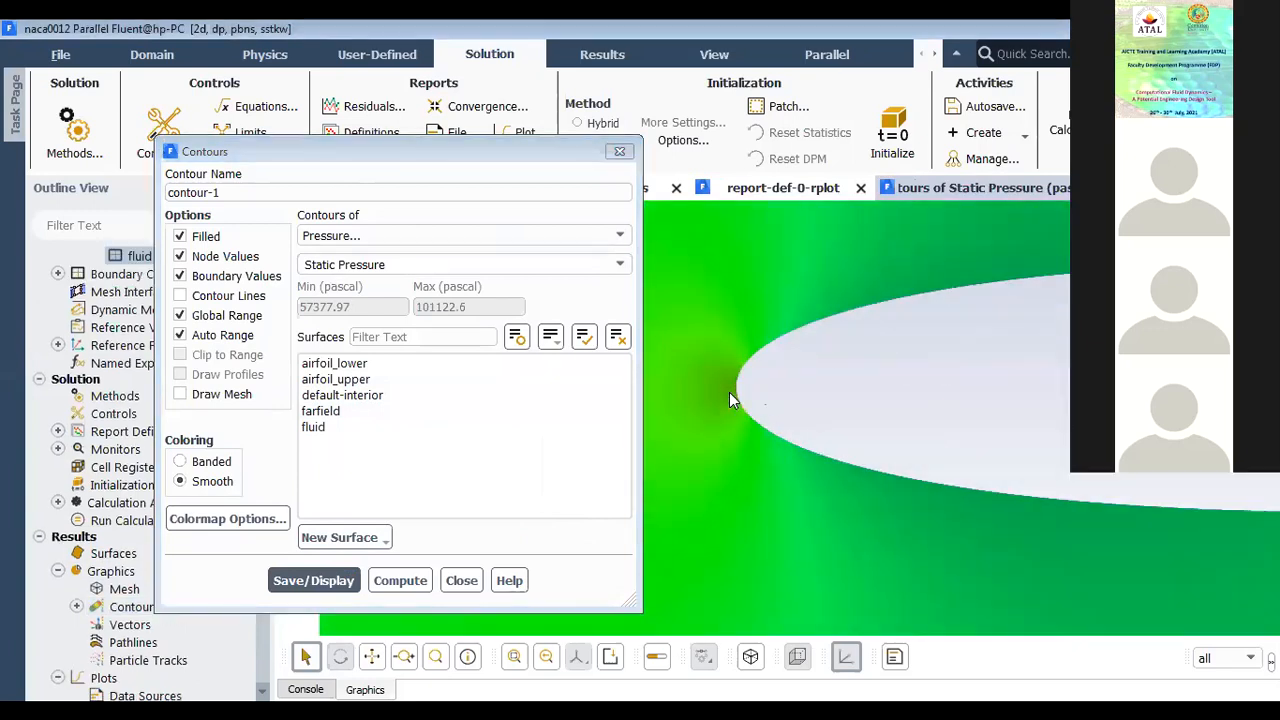
{"action": "left_click", "coordinate": [340, 583]}
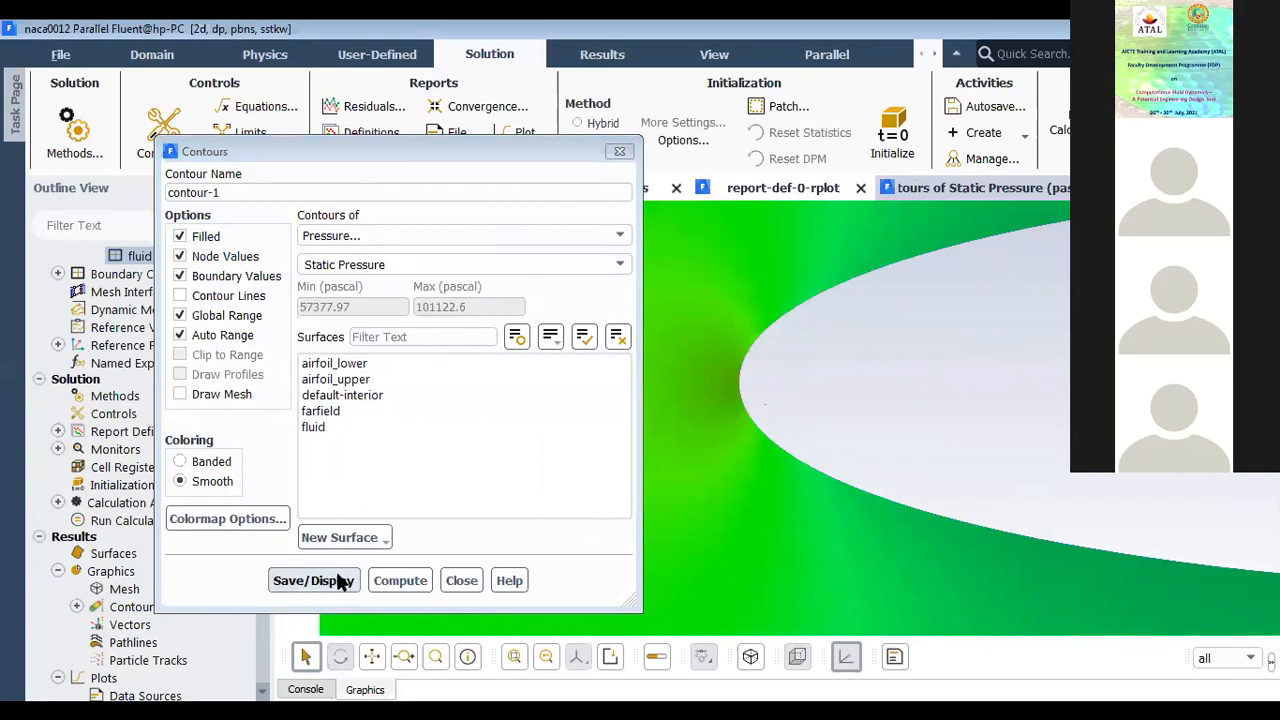
{"action": "left_click", "coordinate": [461, 580]}
Step: Examine the static pressure distribution around the airfoil, from the leading edge along both surfaces to the trailing edge
{"action": "scroll", "coordinate": [716, 414], "scroll_direction": "down", "scroll_amount": 3}
{"action": "scroll", "coordinate": [716, 414], "scroll_direction": "up", "scroll_amount": 6}
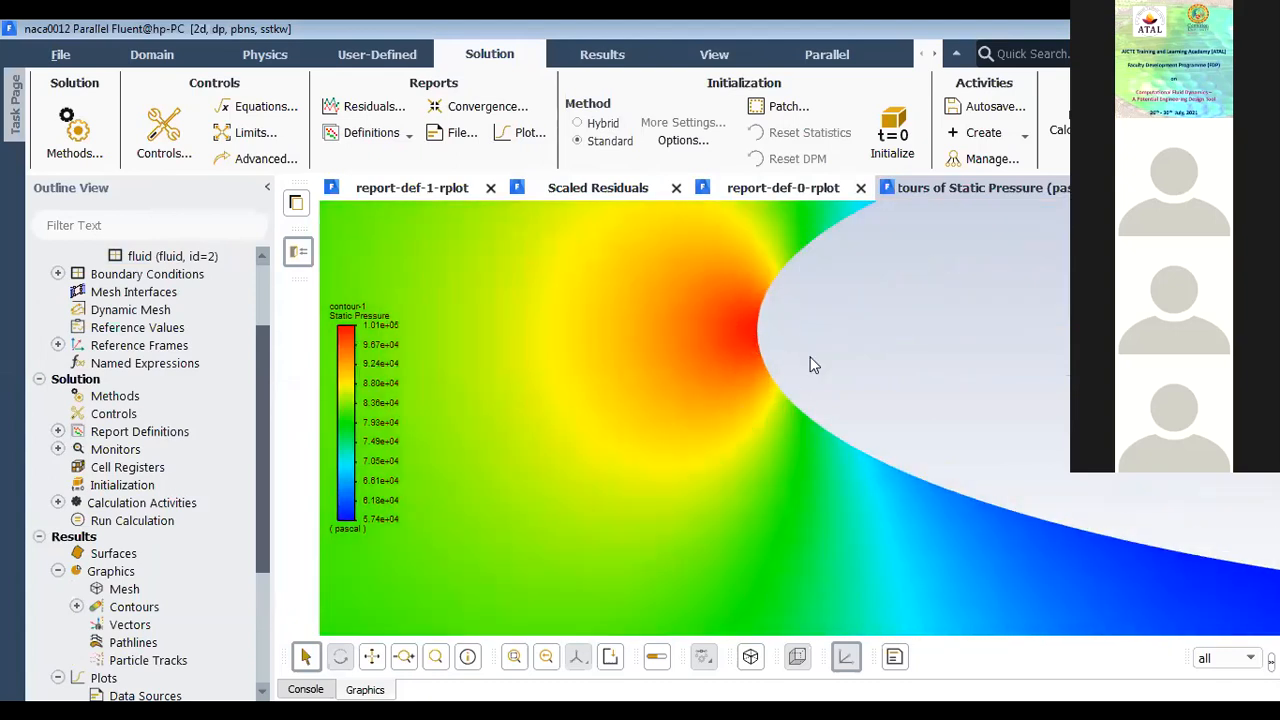
{"action": "scroll", "coordinate": [590, 434], "scroll_direction": "down", "scroll_amount": 6}
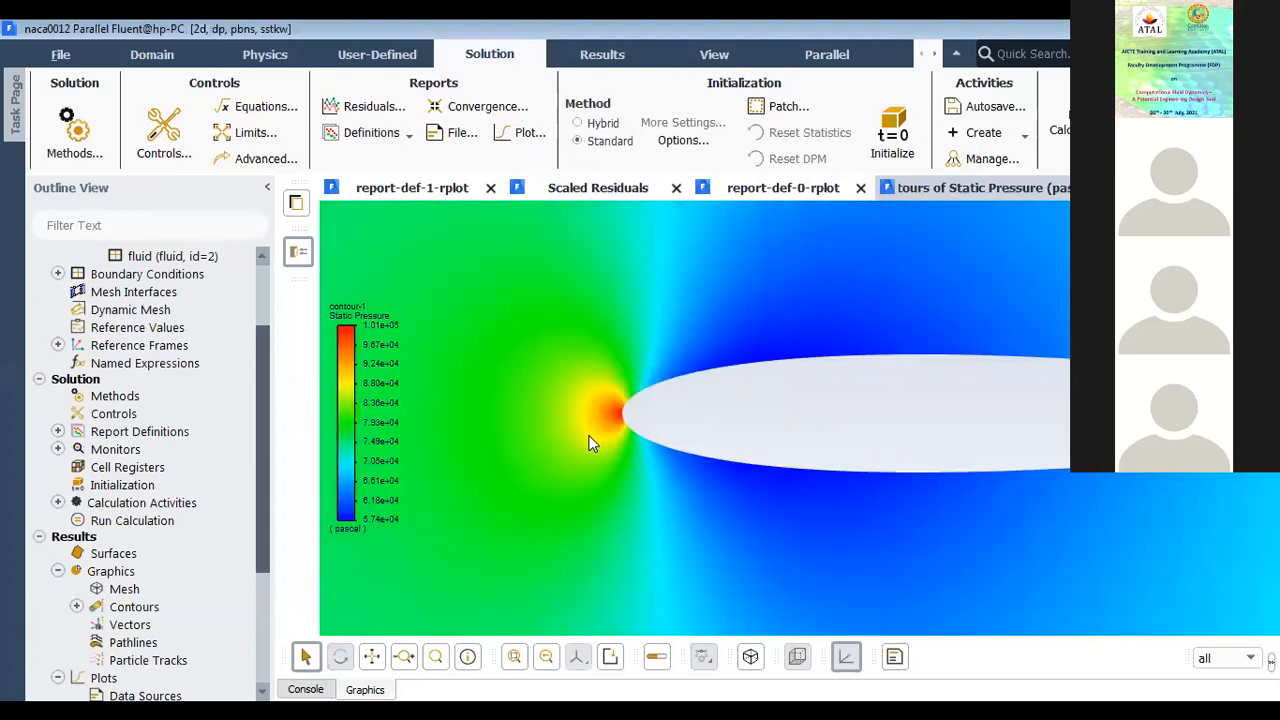
{"action": "scroll", "coordinate": [731, 397], "scroll_direction": "up", "scroll_amount": 3}
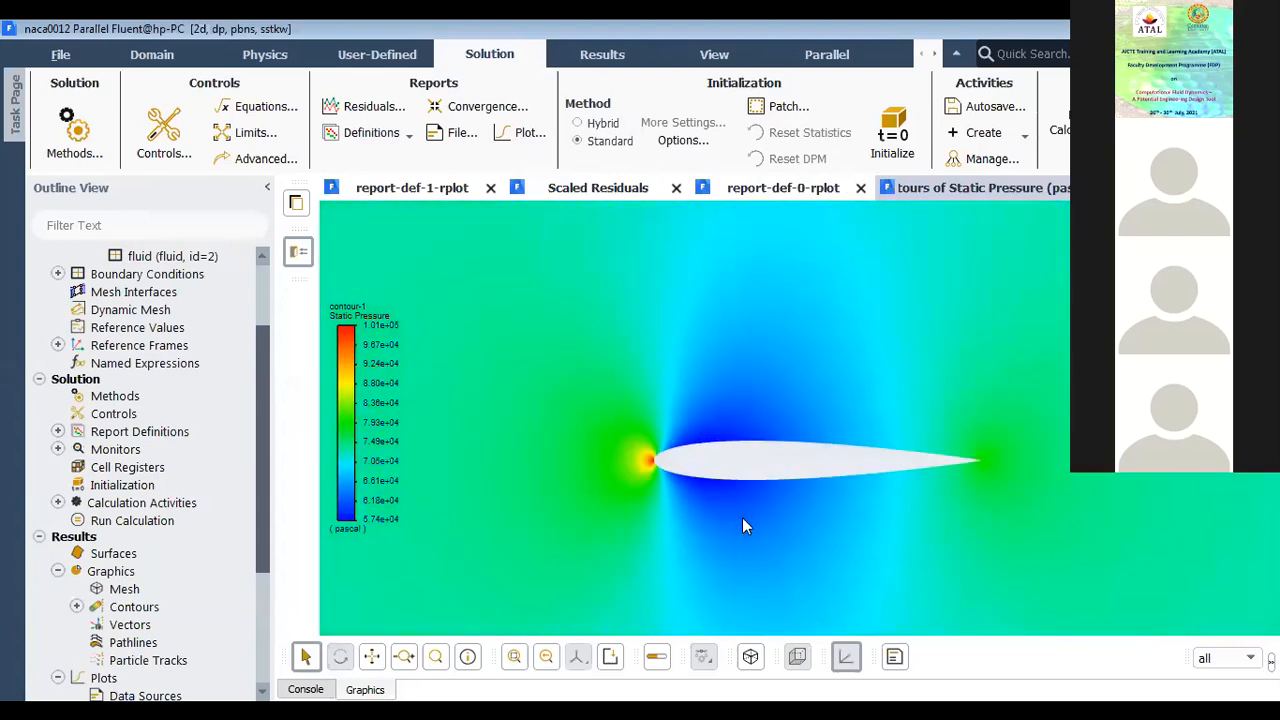
{"action": "scroll", "coordinate": [765, 432], "scroll_direction": "down", "scroll_amount": 3}
{"action": "scroll", "coordinate": [733, 400], "scroll_direction": "up", "scroll_amount": 3}
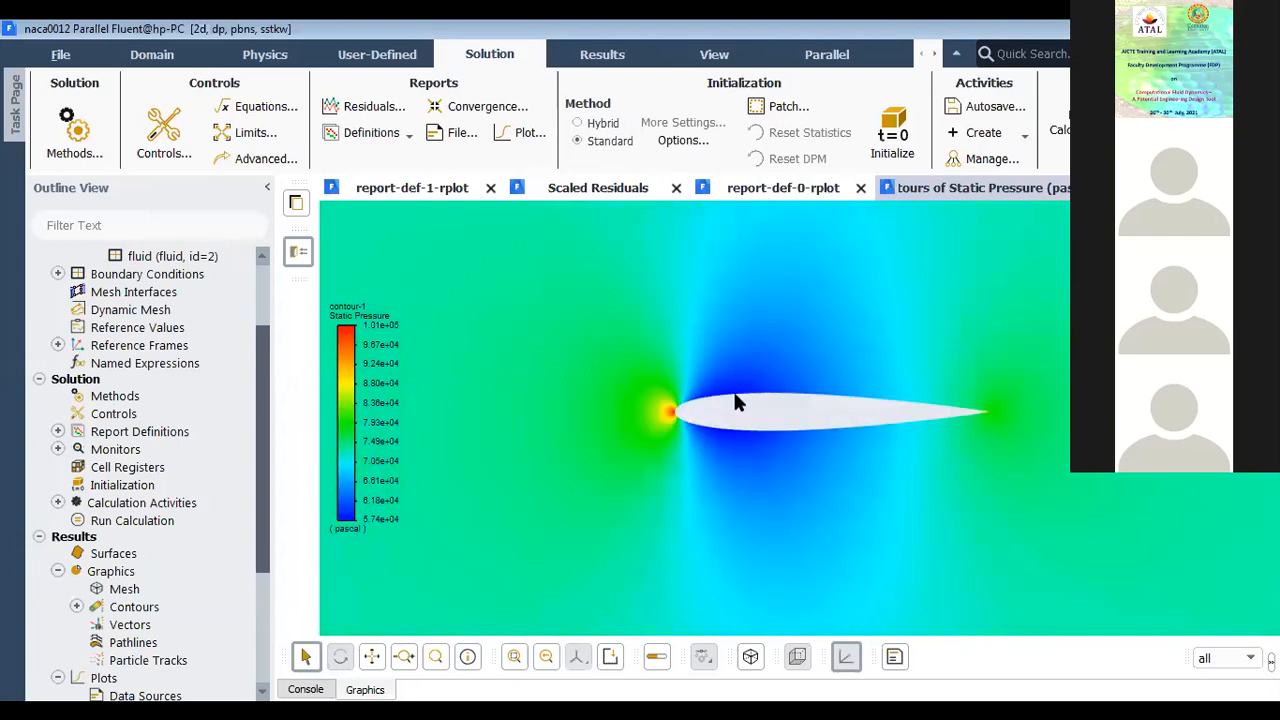
{"action": "scroll", "coordinate": [741, 407], "scroll_direction": "up", "scroll_amount": 3}
{"action": "scroll", "coordinate": [750, 410], "scroll_direction": "down", "scroll_amount": 5}
{"action": "scroll", "coordinate": [757, 409], "scroll_direction": "up", "scroll_amount": 2}
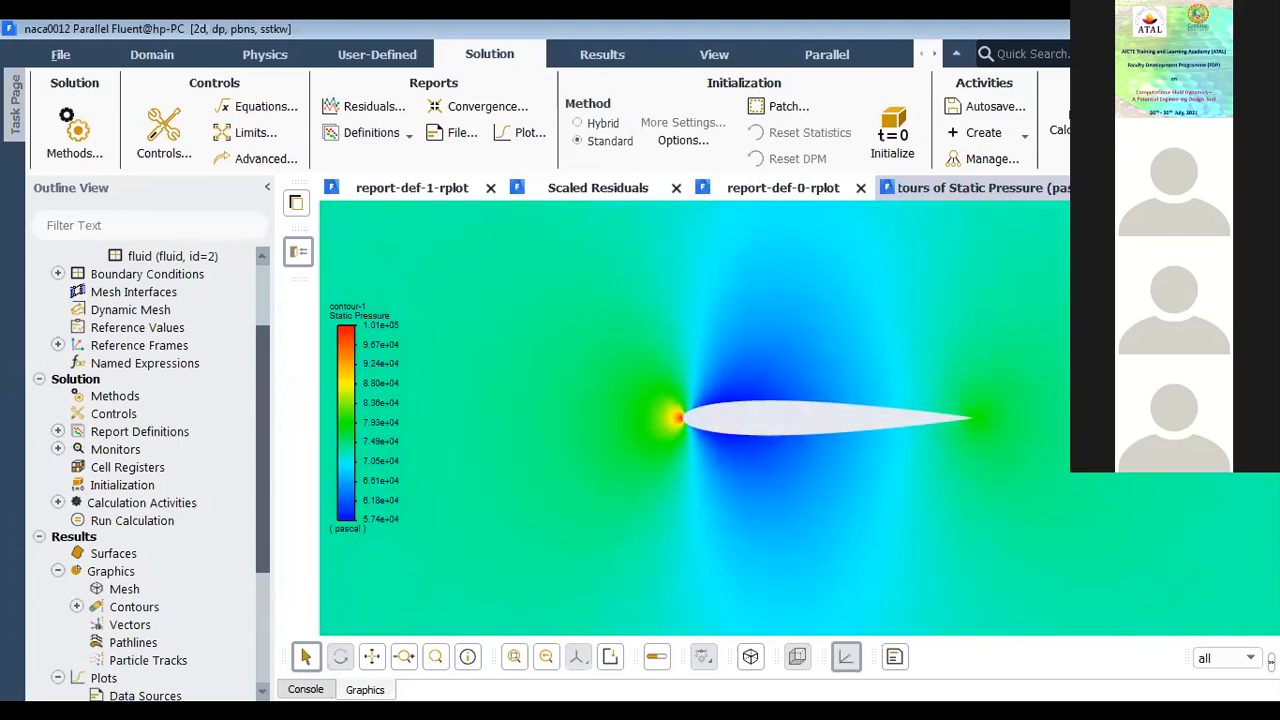
Step: Change contour-1 from static pressure to velocity magnitude on the fluid surface and display it
{"action": "scroll", "coordinate": [840, 425], "scroll_direction": "down", "scroll_amount": 6}
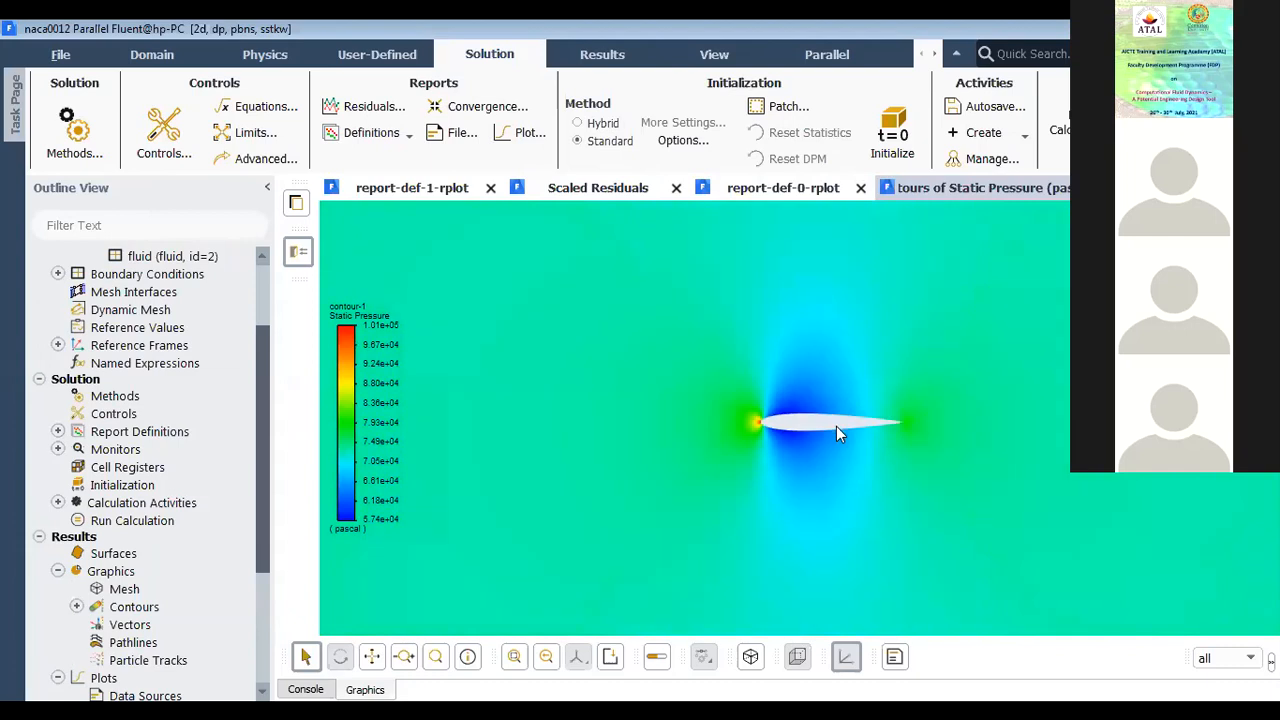
{"action": "scroll", "coordinate": [853, 422], "scroll_direction": "up", "scroll_amount": 8}
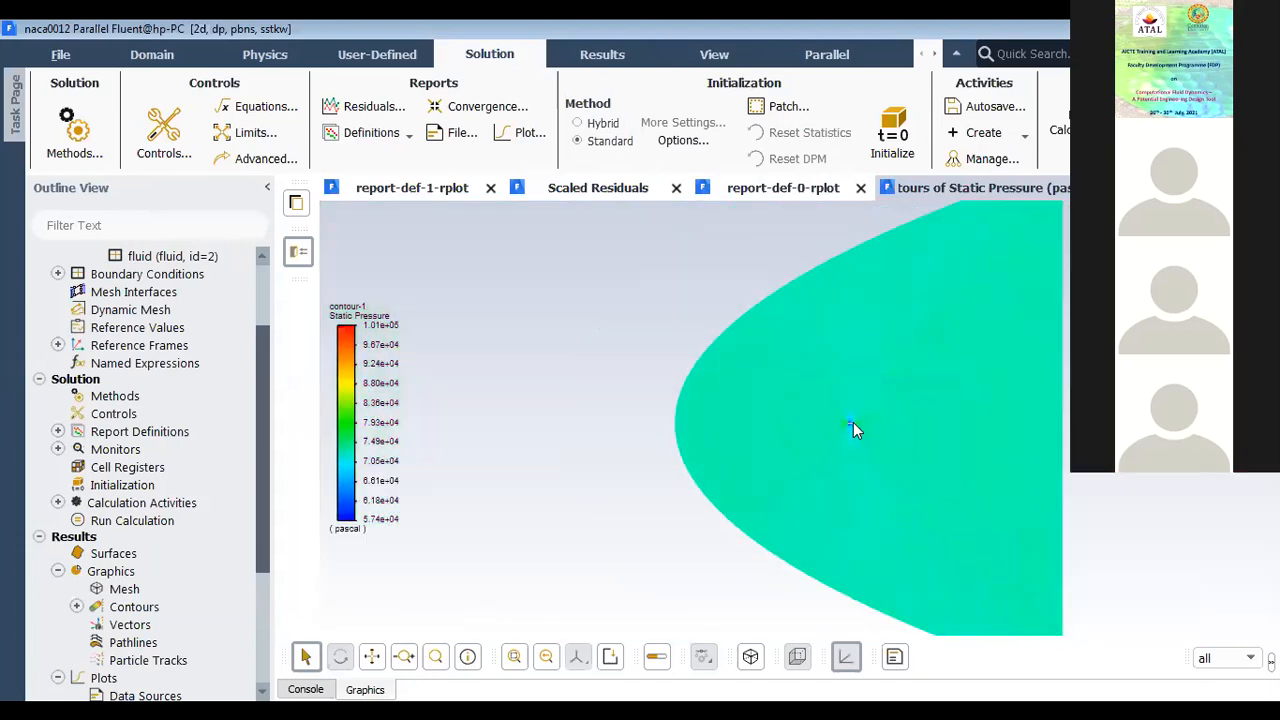
{"action": "scroll", "coordinate": [853, 422], "scroll_direction": "down", "scroll_amount": 6}
{"action": "scroll", "coordinate": [853, 422], "scroll_direction": "up", "scroll_amount": 2}
{"action": "scroll", "coordinate": [815, 430], "scroll_direction": "up", "scroll_amount": 4}
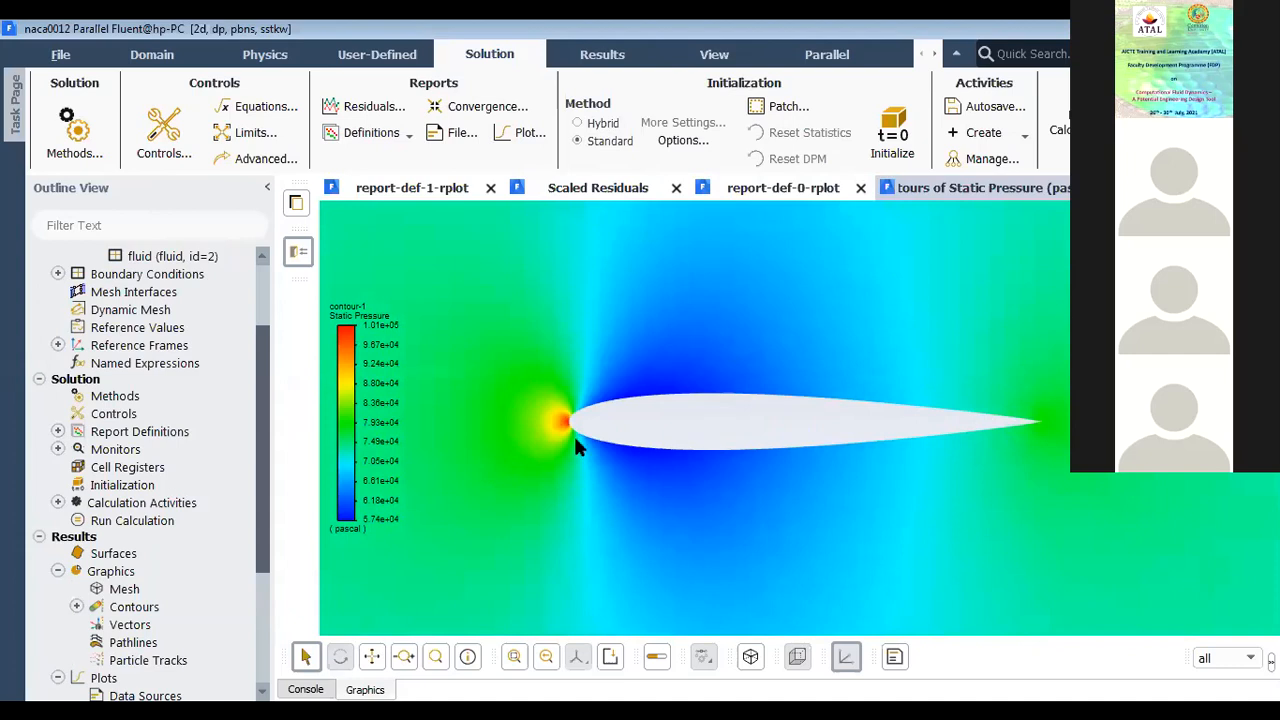
{"action": "left_click", "coordinate": [76, 607]}
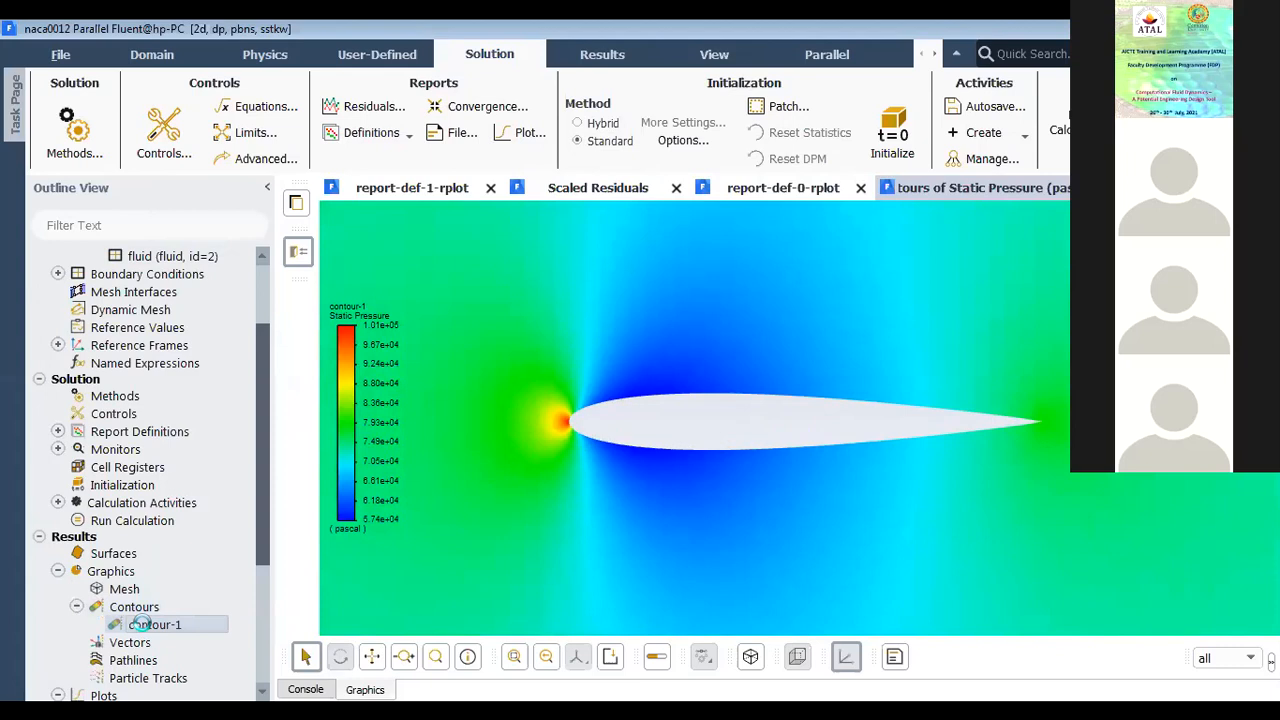
{"action": "double_click", "coordinate": [148, 627]}
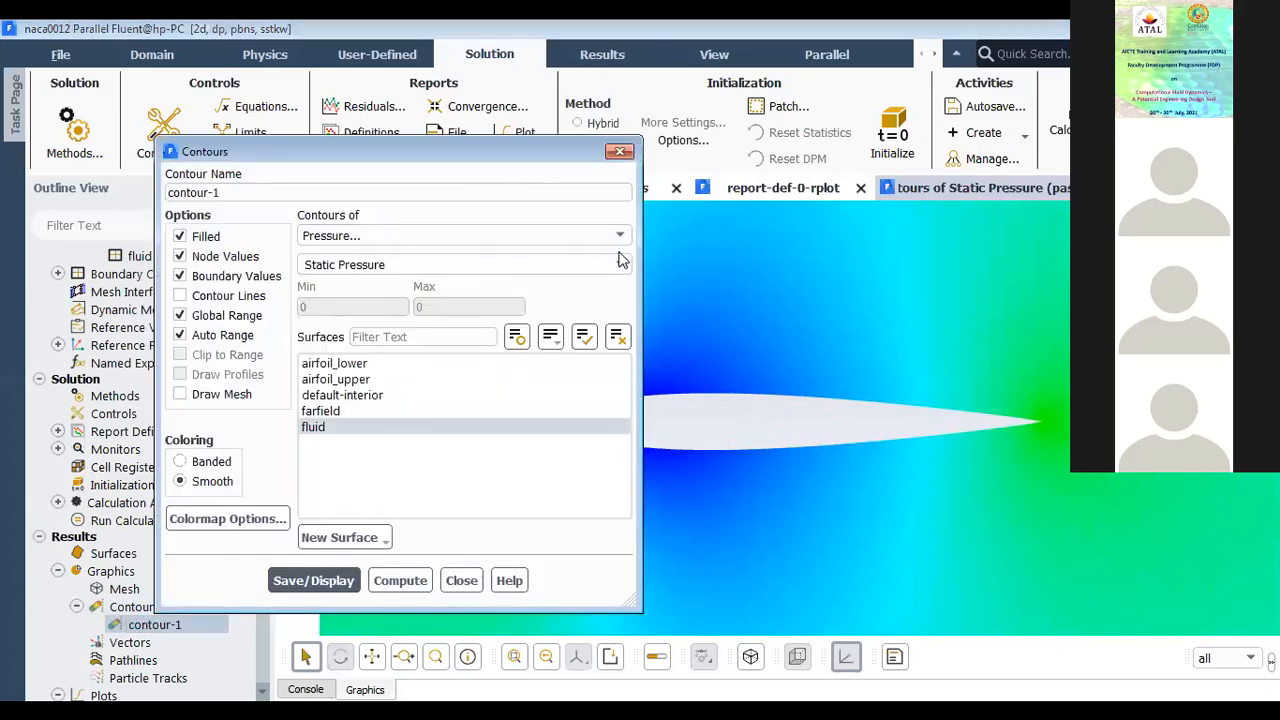
{"action": "left_click", "coordinate": [338, 236]}
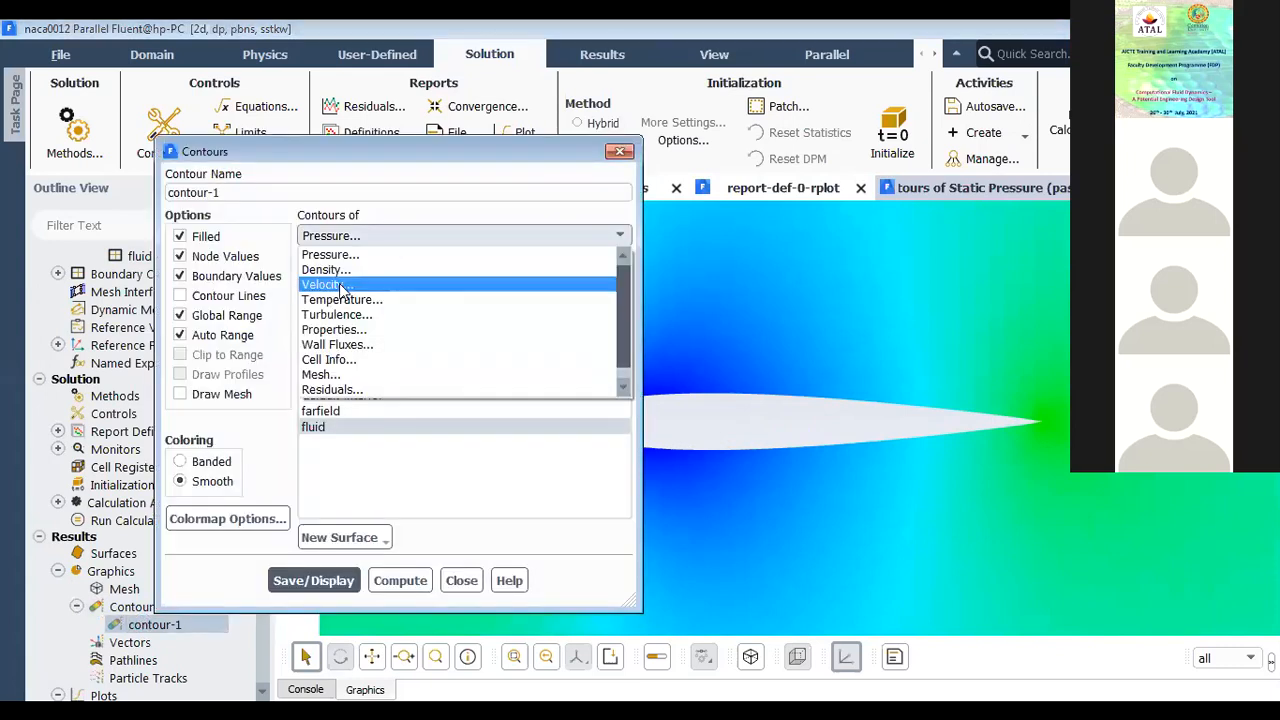
{"action": "left_click", "coordinate": [338, 287]}
{"action": "left_click", "coordinate": [315, 580]}
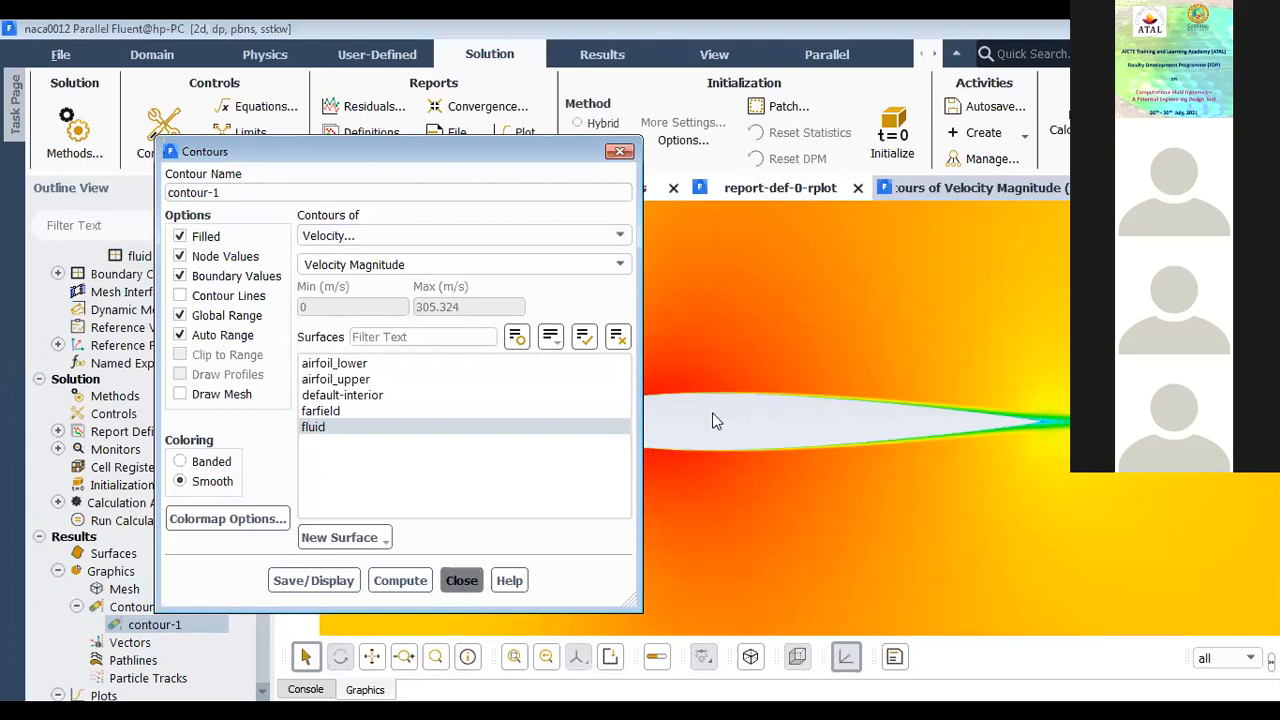
Step: Close the contour settings and examine the velocity magnitude field around the airfoil, from the leading edge to the wake
{"action": "scroll", "coordinate": [712, 415], "scroll_direction": "down", "scroll_amount": 3}
{"action": "scroll", "coordinate": [712, 415], "scroll_direction": "up", "scroll_amount": 5}
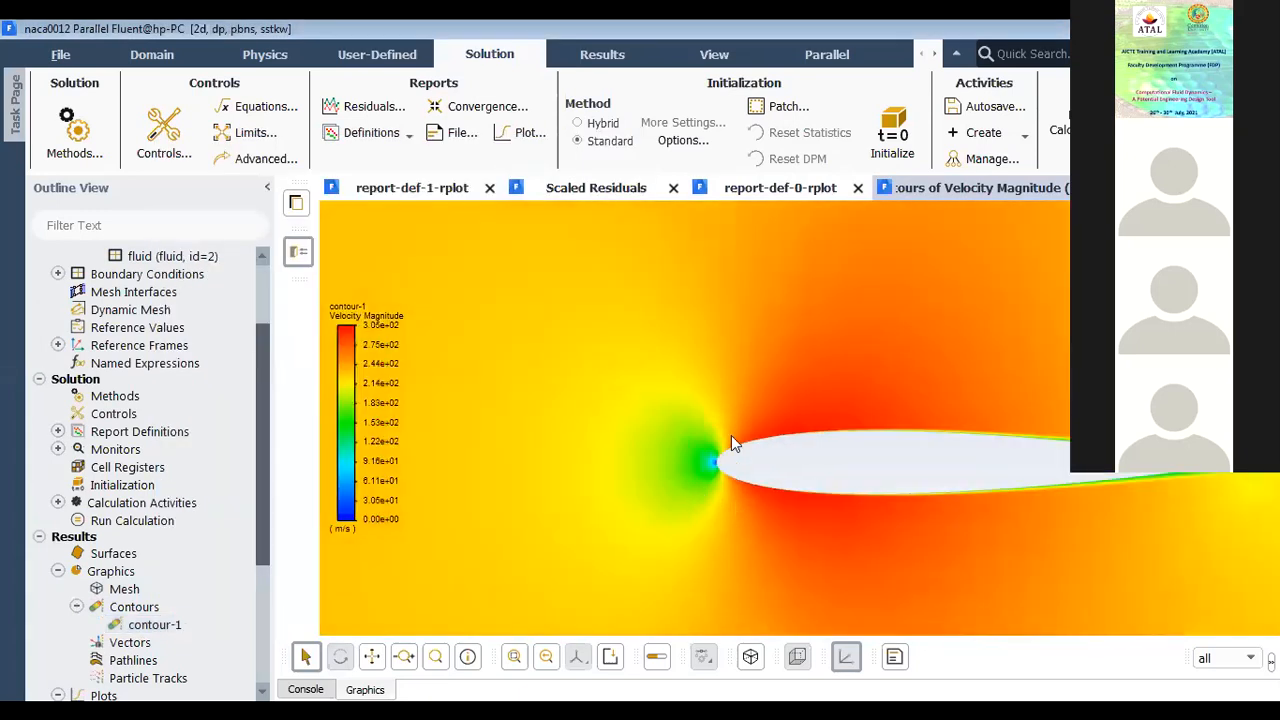
{"action": "scroll", "coordinate": [708, 508], "scroll_direction": "up", "scroll_amount": 3}
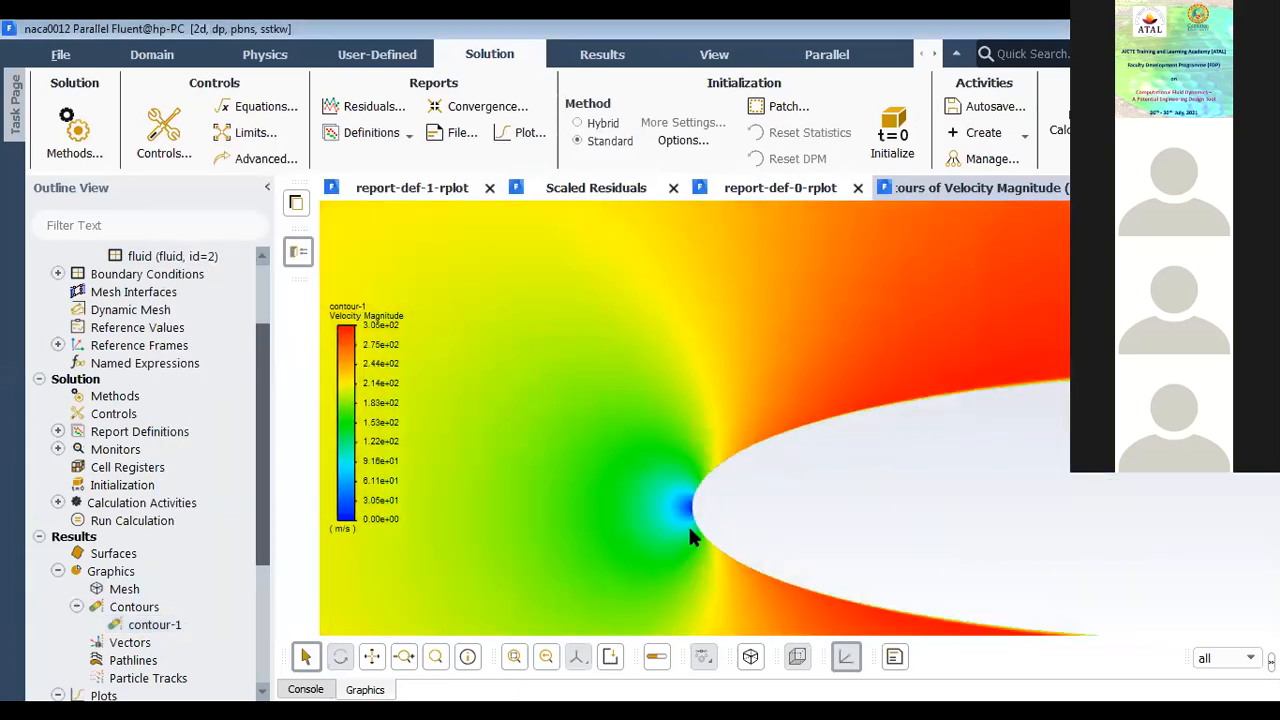
{"action": "scroll", "coordinate": [690, 520], "scroll_direction": "up", "scroll_amount": 2}
{"action": "scroll", "coordinate": [668, 405], "scroll_direction": "down", "scroll_amount": 5}
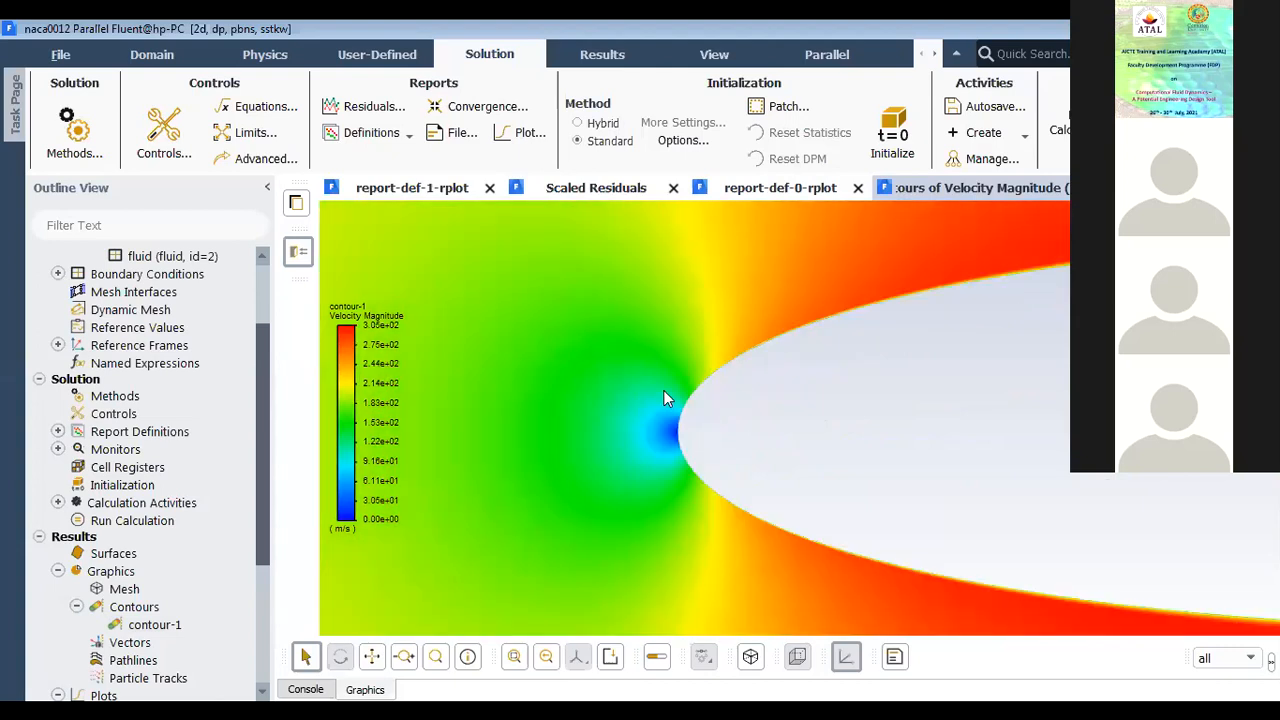
{"action": "scroll", "coordinate": [697, 394], "scroll_direction": "down", "scroll_amount": 1}
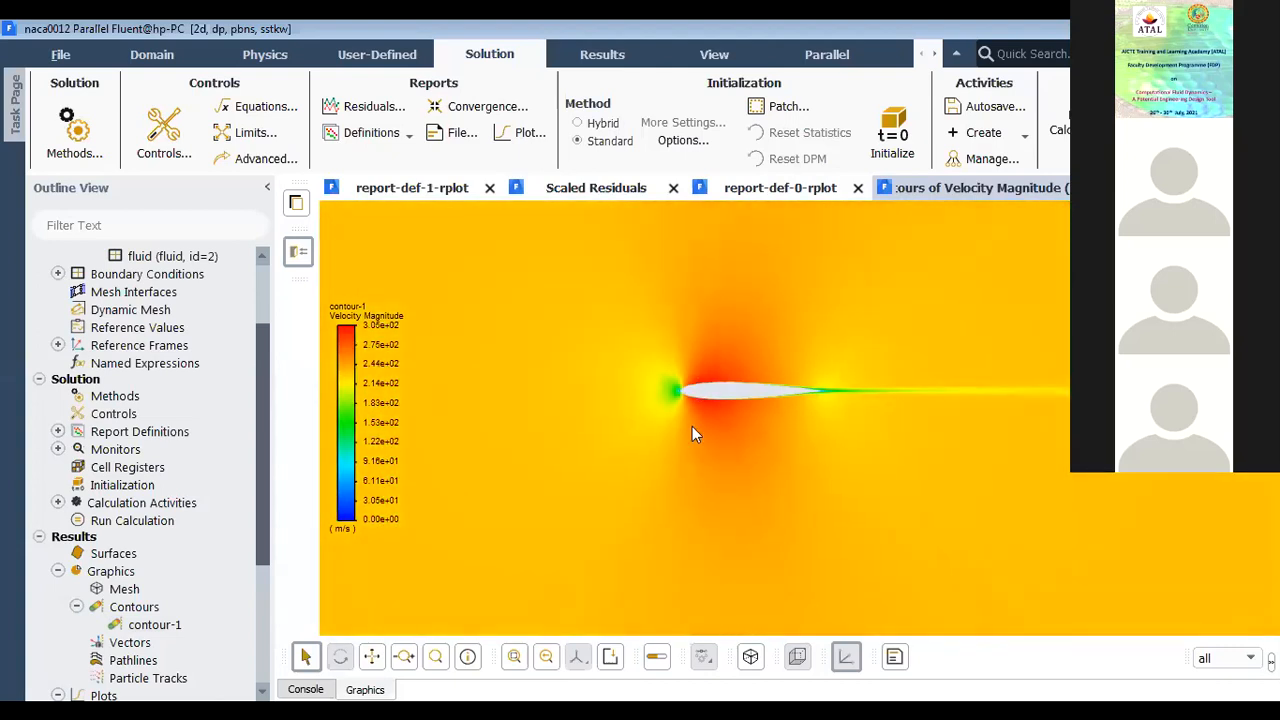
{"action": "scroll", "coordinate": [696, 406], "scroll_direction": "up", "scroll_amount": 2}
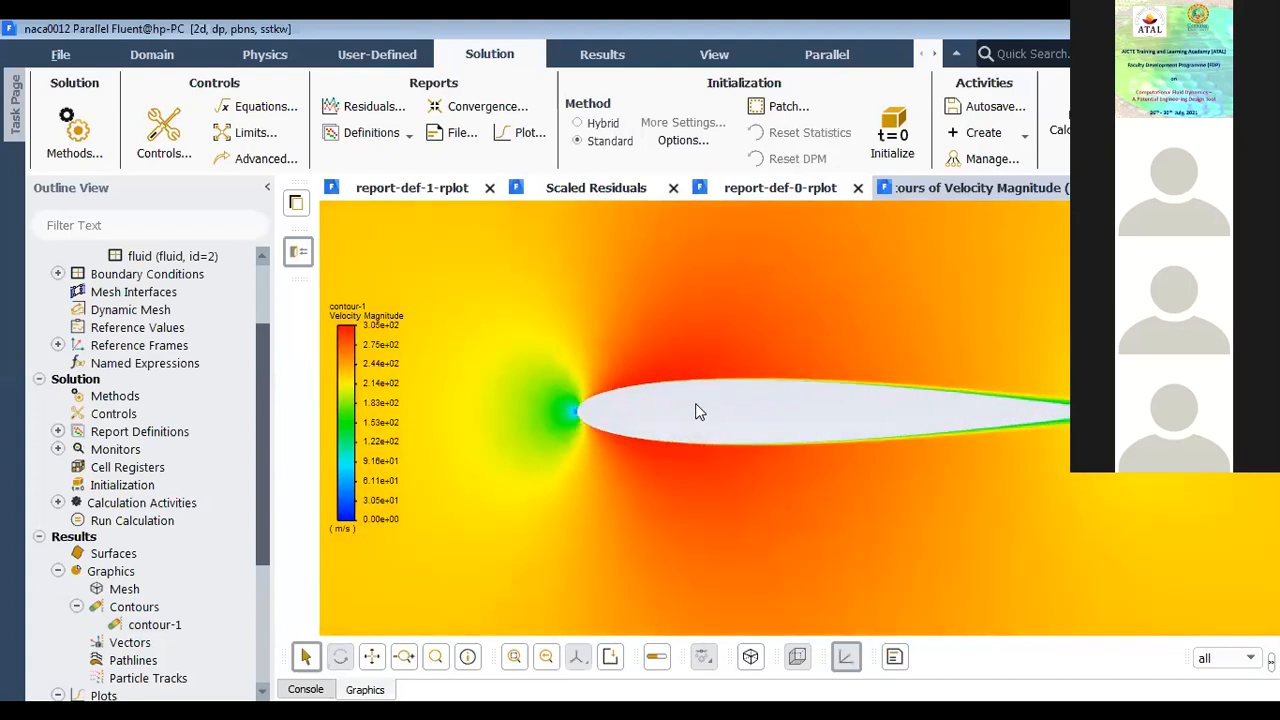
{"action": "scroll", "coordinate": [698, 412], "scroll_direction": "down", "scroll_amount": 2}
{"action": "scroll", "coordinate": [670, 410], "scroll_direction": "up", "scroll_amount": 1}
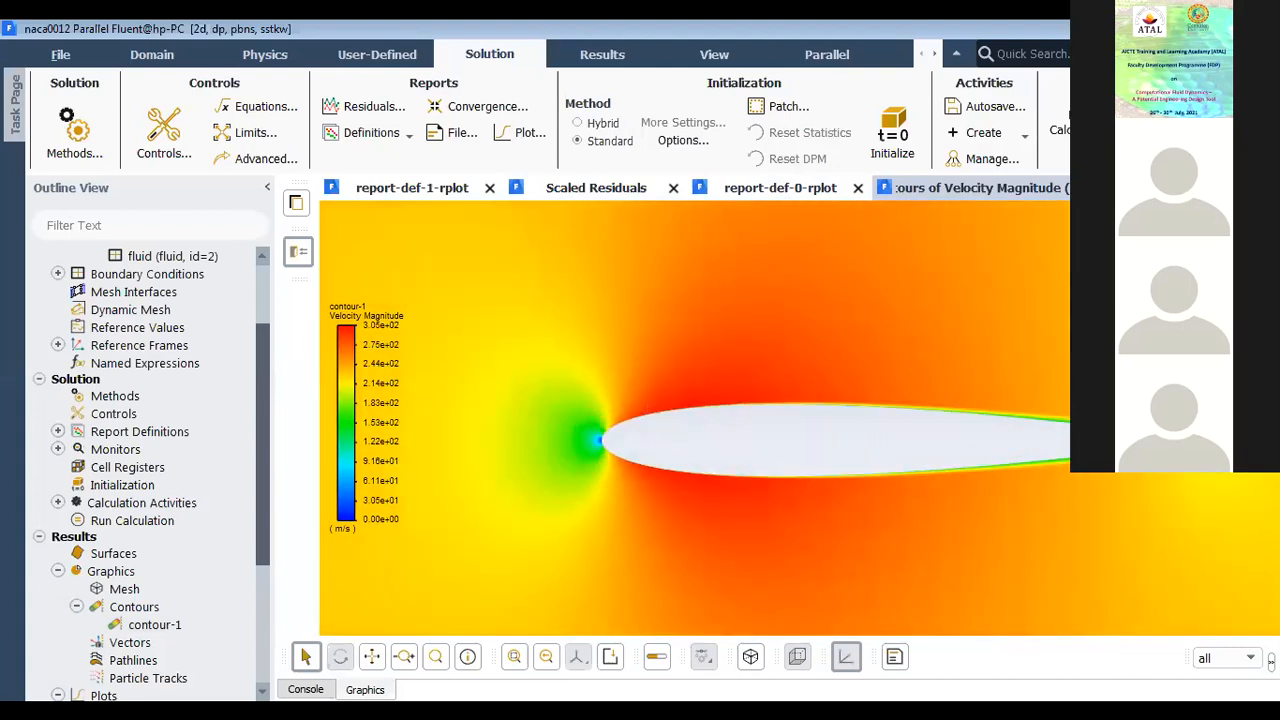
Step: In a new graphics window, create an XY plot of pressure coefficient along the X direction for airfoil_lower and airfoil_upper
{"action": "left_click", "coordinate": [1187, 188]}
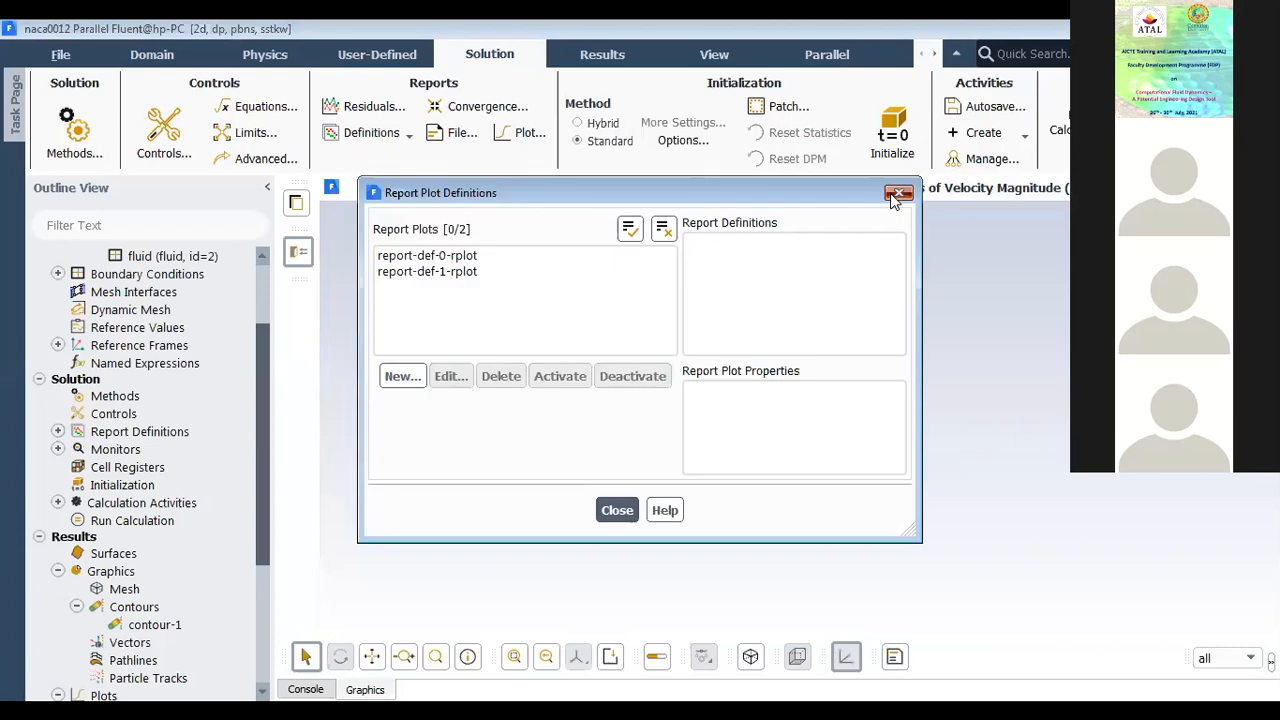
{"action": "left_click", "coordinate": [894, 194]}
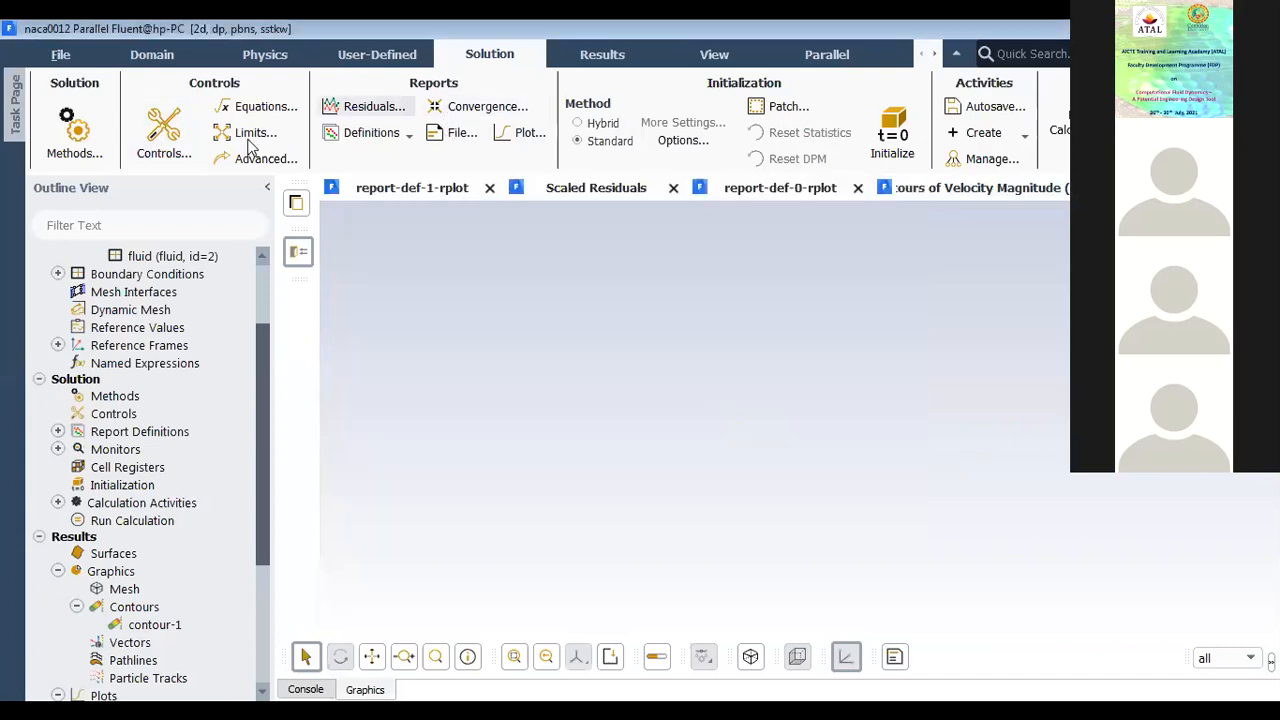
{"action": "left_click", "coordinate": [572, 60]}
{"action": "left_click", "coordinate": [416, 108]}
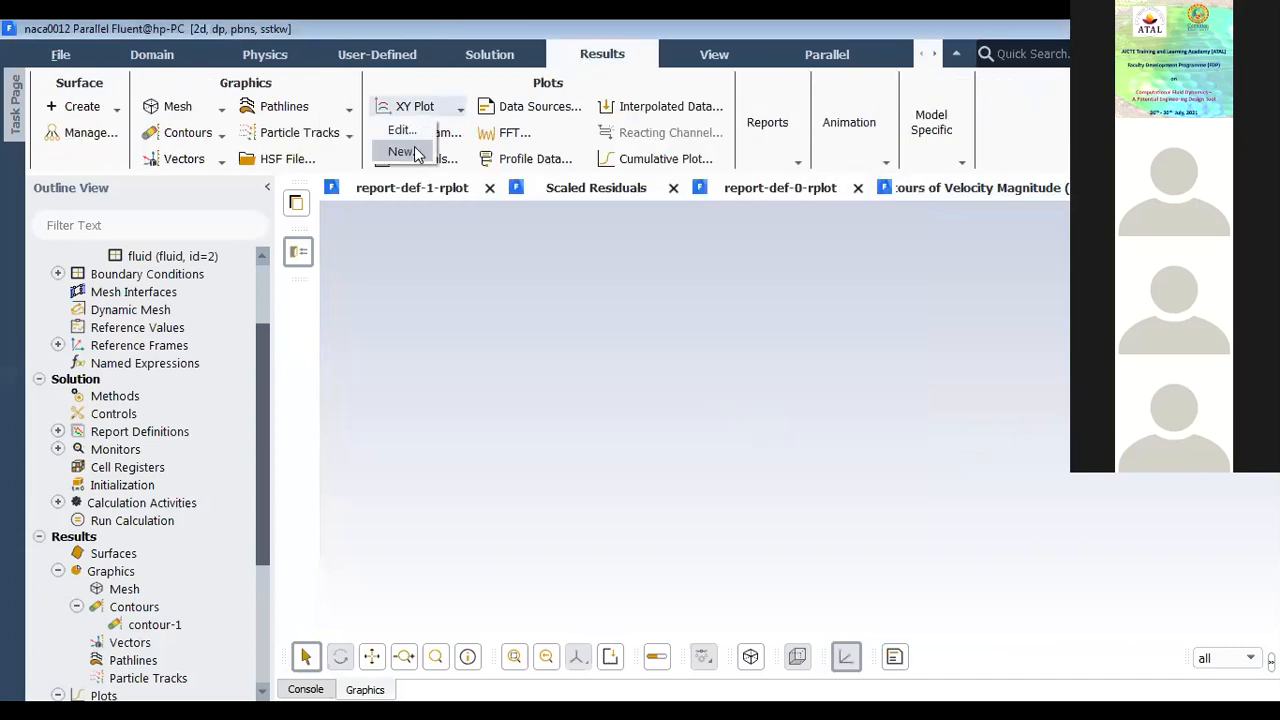
{"action": "left_click", "coordinate": [404, 151]}
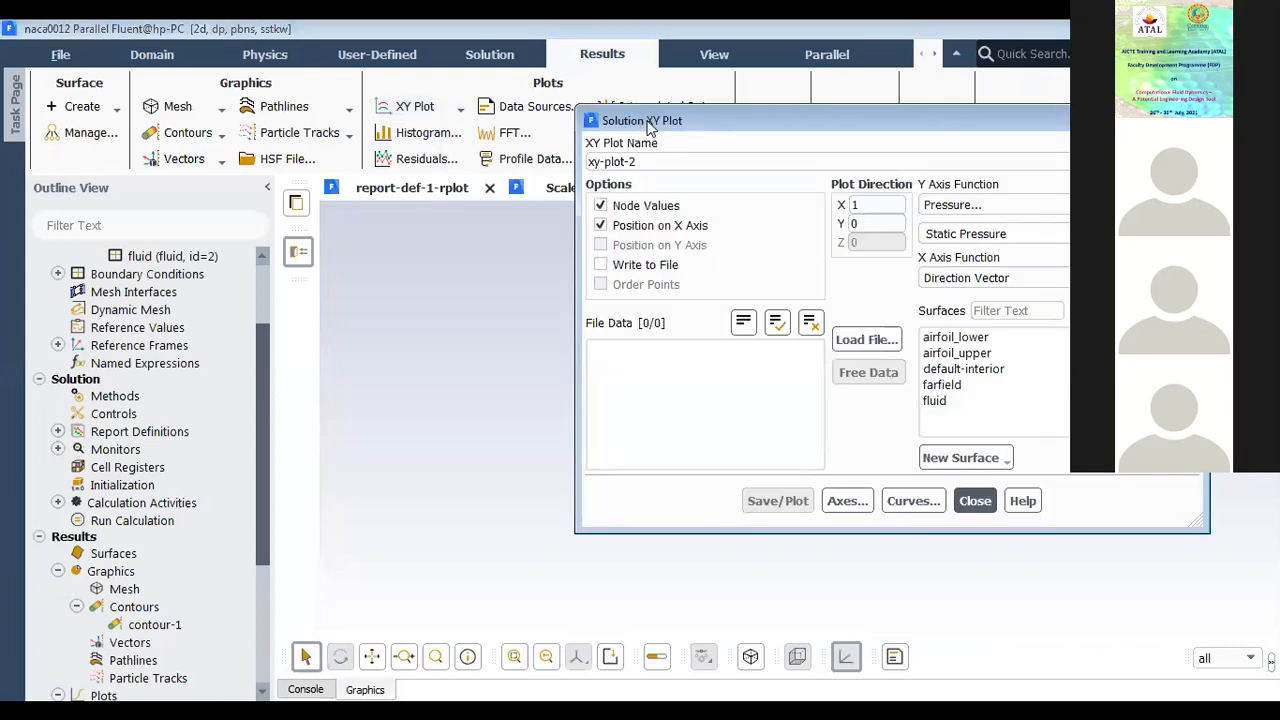
{"action": "left_click_drag", "start_coordinate": [648, 127], "coordinate": [244, 146]}
{"action": "left_click", "coordinate": [746, 252]}
{"action": "left_click", "coordinate": [598, 288]}
{"action": "left_click", "coordinate": [566, 371]}
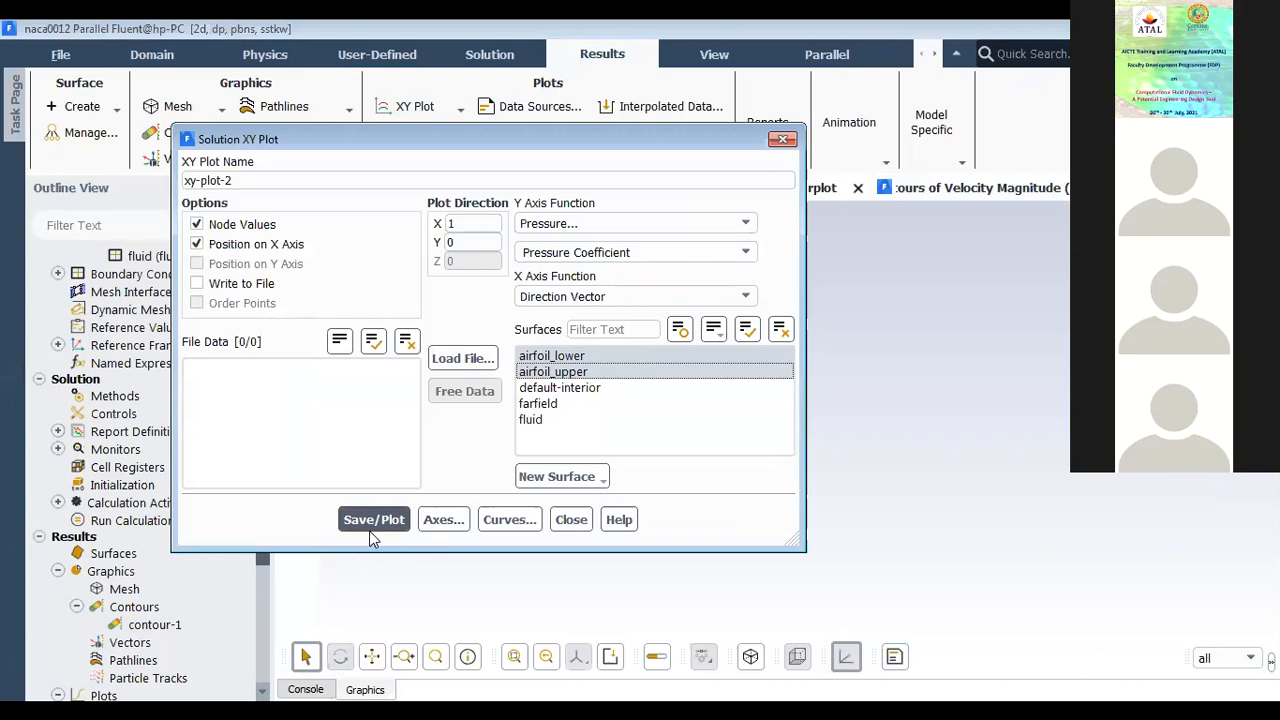
{"action": "left_click", "coordinate": [372, 523]}
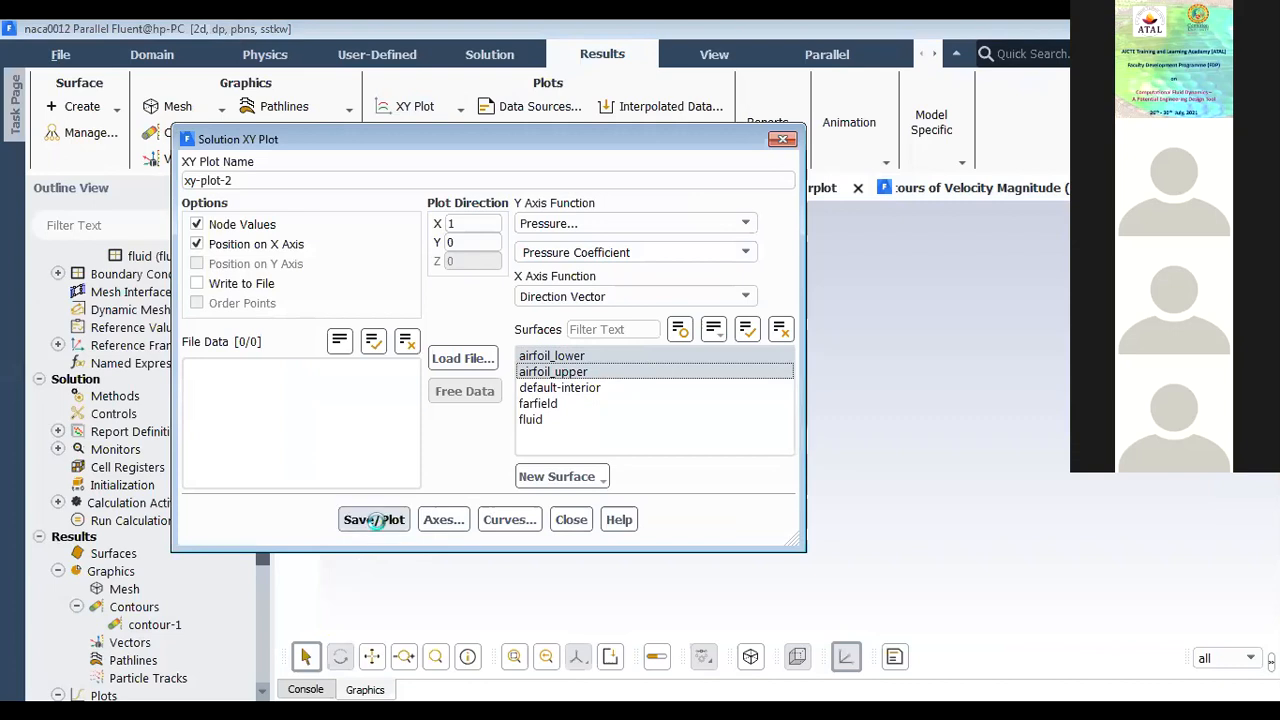
{"action": "left_click", "coordinate": [570, 521]}
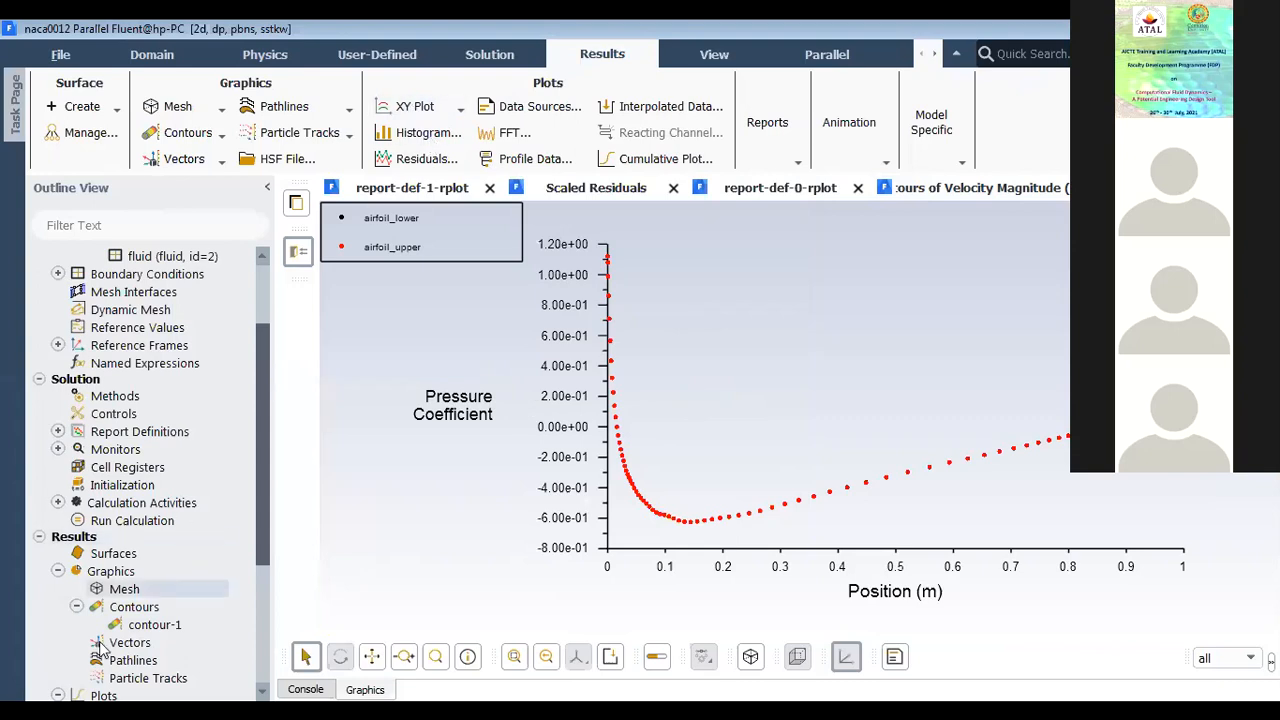
Step: Try to write the xy-plot-2 pressure coefficient data to an XY file and to save the plot as a picture
{"action": "scroll", "coordinate": [167, 594], "scroll_direction": "down", "scroll_amount": 4}
{"action": "left_click", "coordinate": [76, 520]}
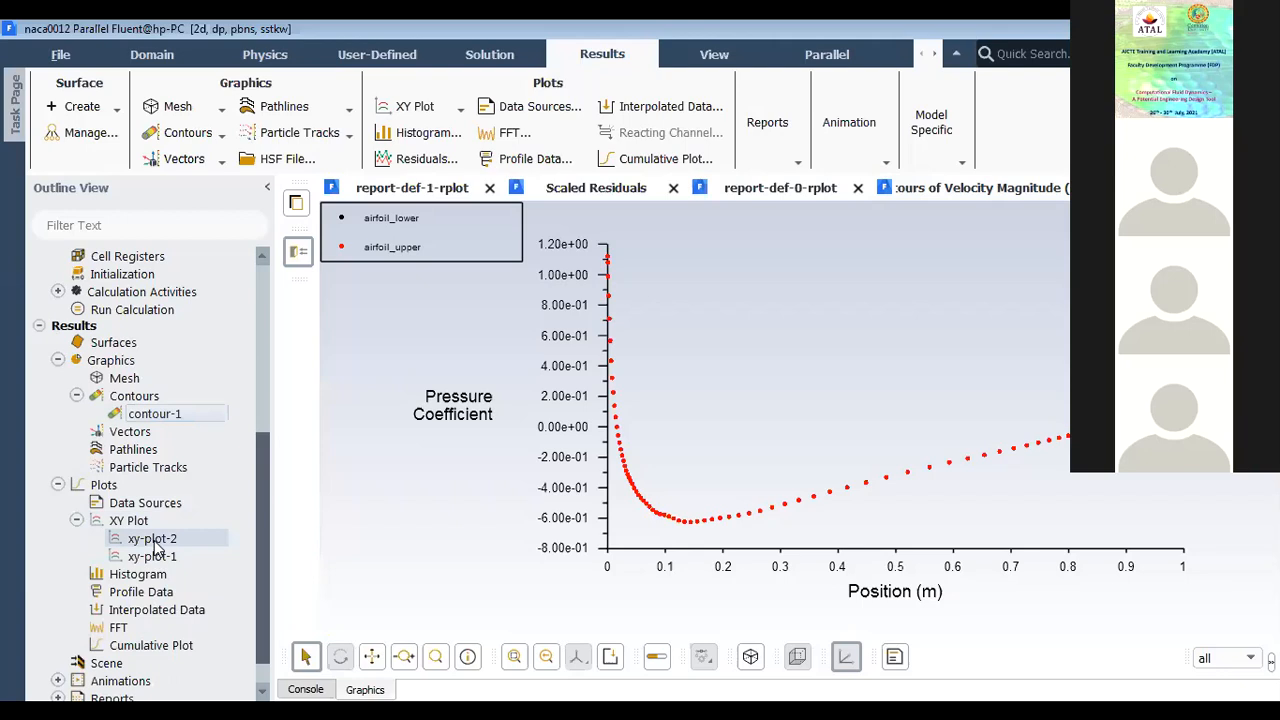
{"action": "right_click", "coordinate": [158, 543]}
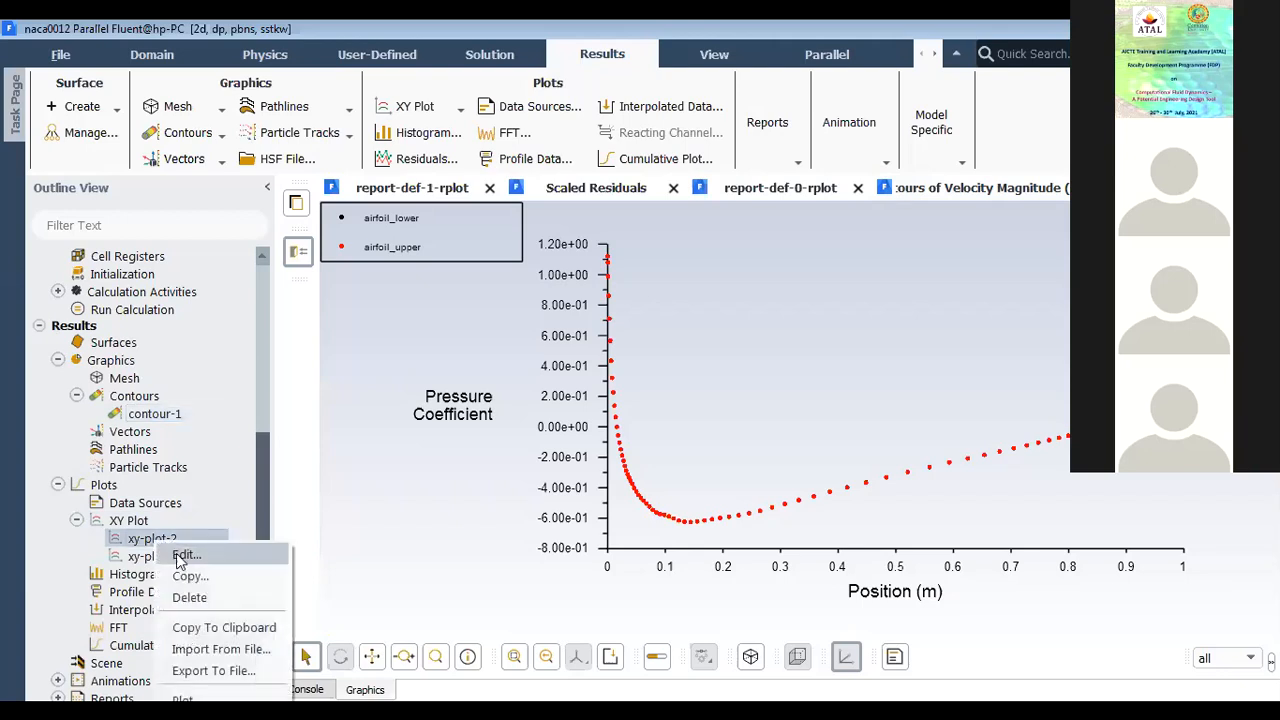
{"action": "left_click", "coordinate": [180, 557]}
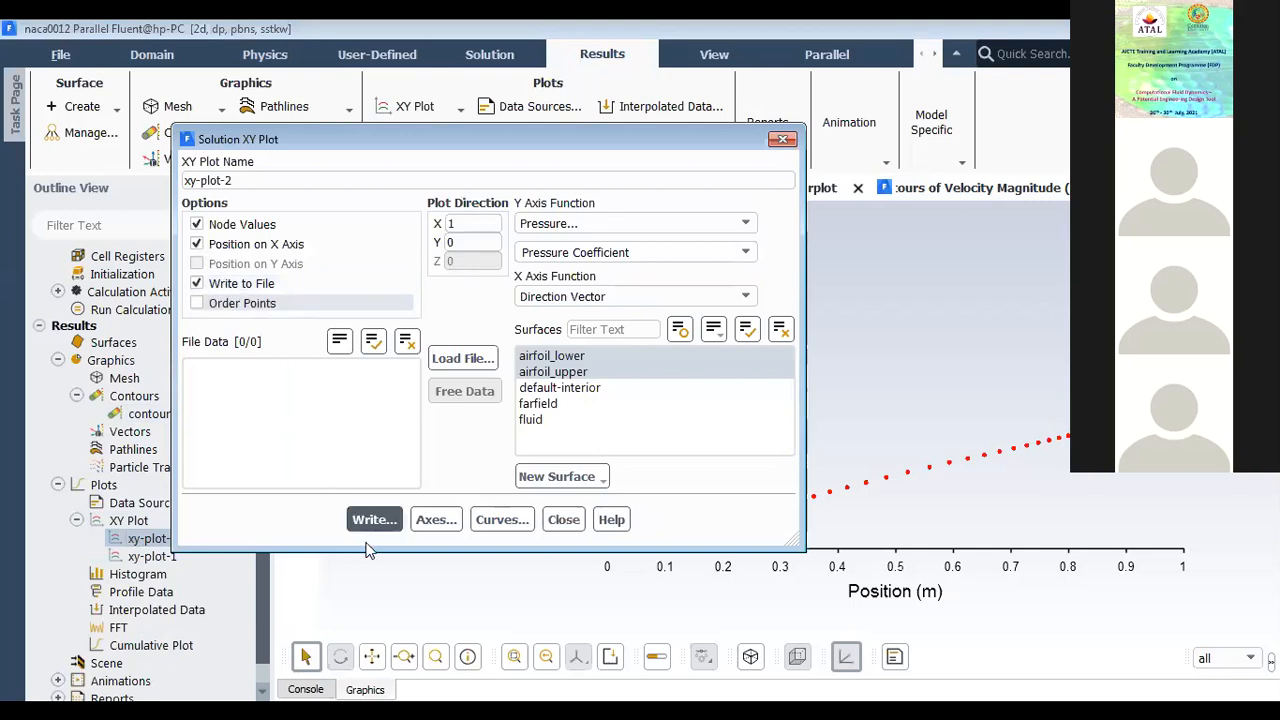
{"action": "left_click", "coordinate": [372, 522]}
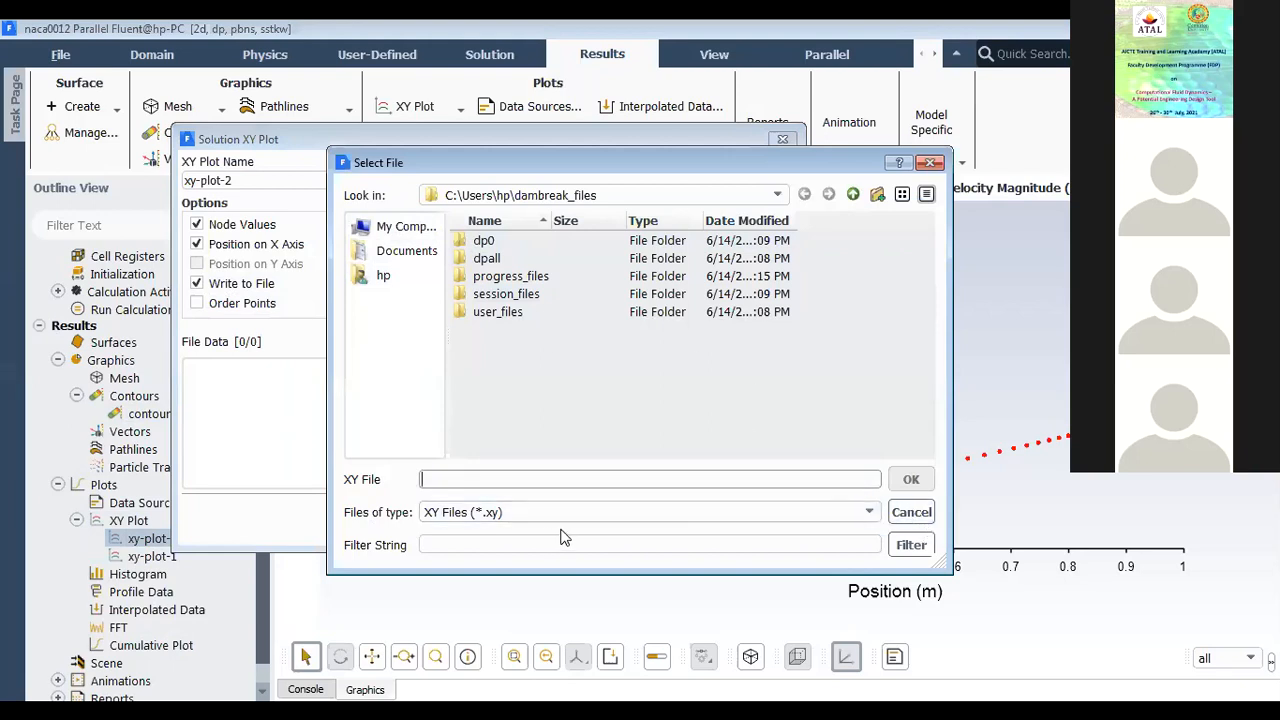
{"action": "left_click", "coordinate": [910, 514]}
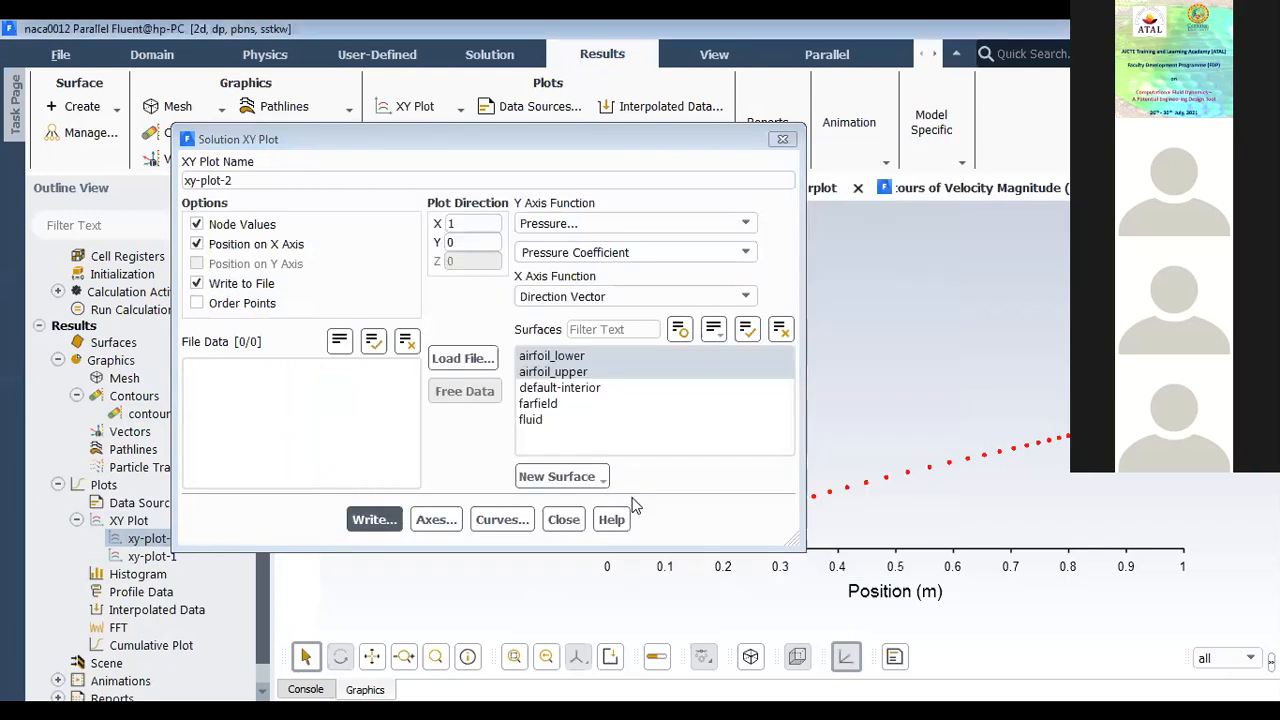
{"action": "left_click", "coordinate": [565, 520]}
{"action": "left_click", "coordinate": [610, 656]}
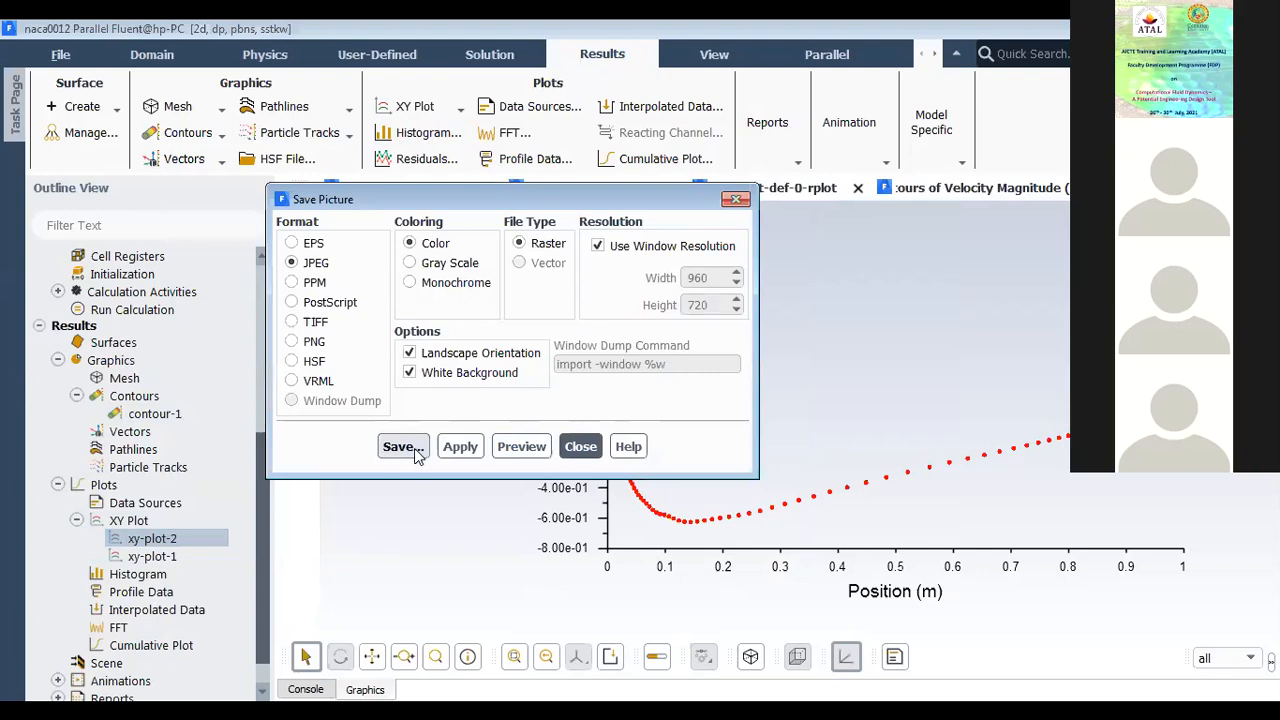
{"action": "left_click", "coordinate": [577, 450]}
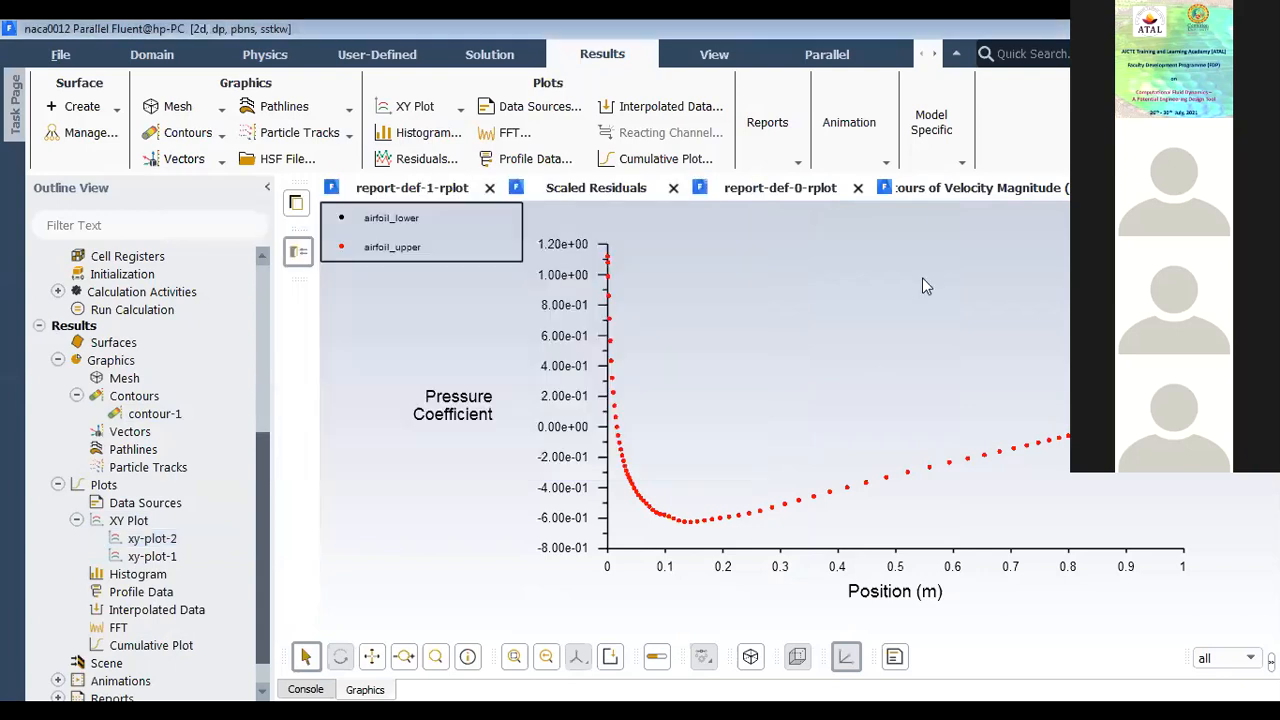
Step: Return to the velocity magnitude contours and review the turbulence variables available for contour-1
{"action": "left_click", "coordinate": [958, 190]}
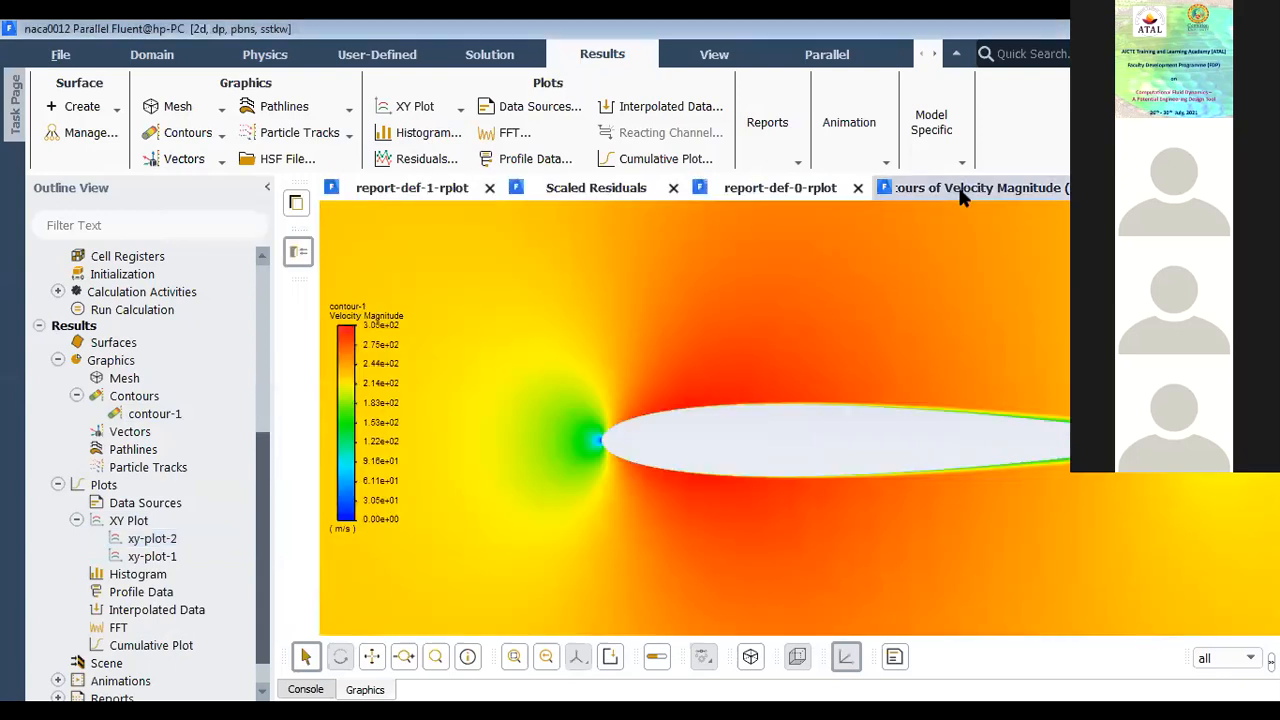
{"action": "double_click", "coordinate": [147, 416]}
{"action": "left_click", "coordinate": [362, 245]}
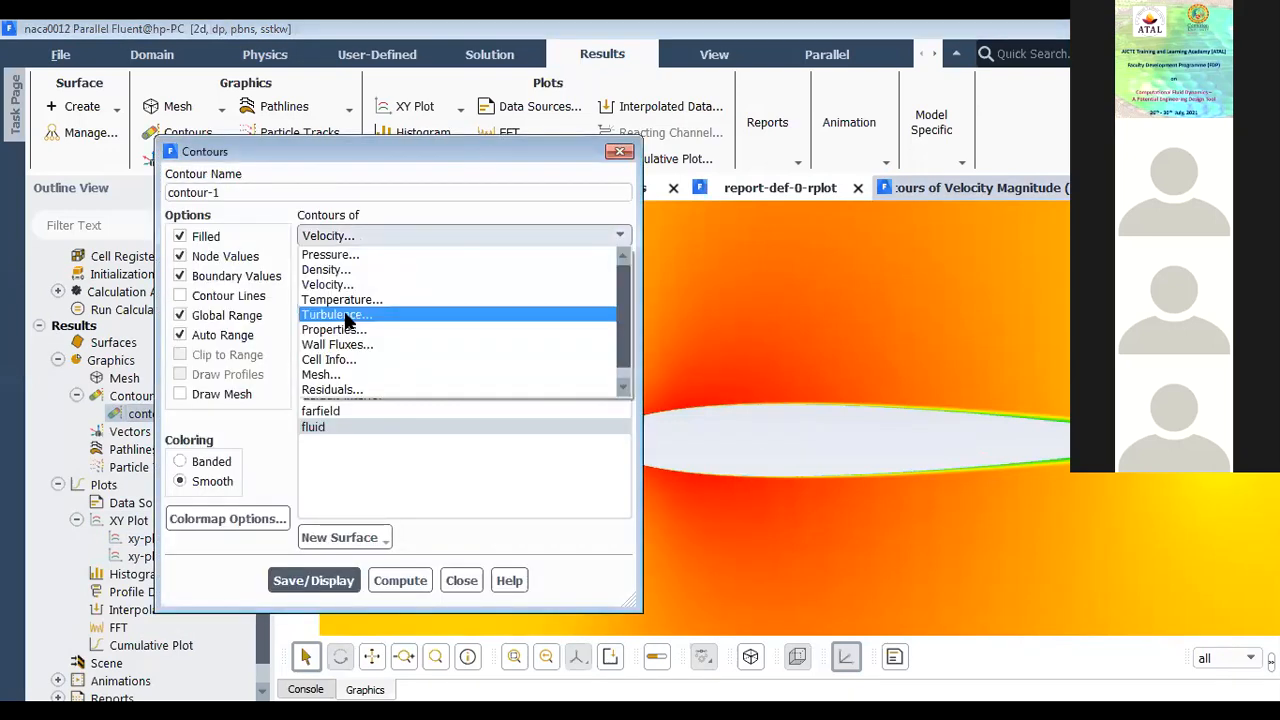
{"action": "left_click", "coordinate": [343, 314]}
{"action": "left_click", "coordinate": [620, 264]}
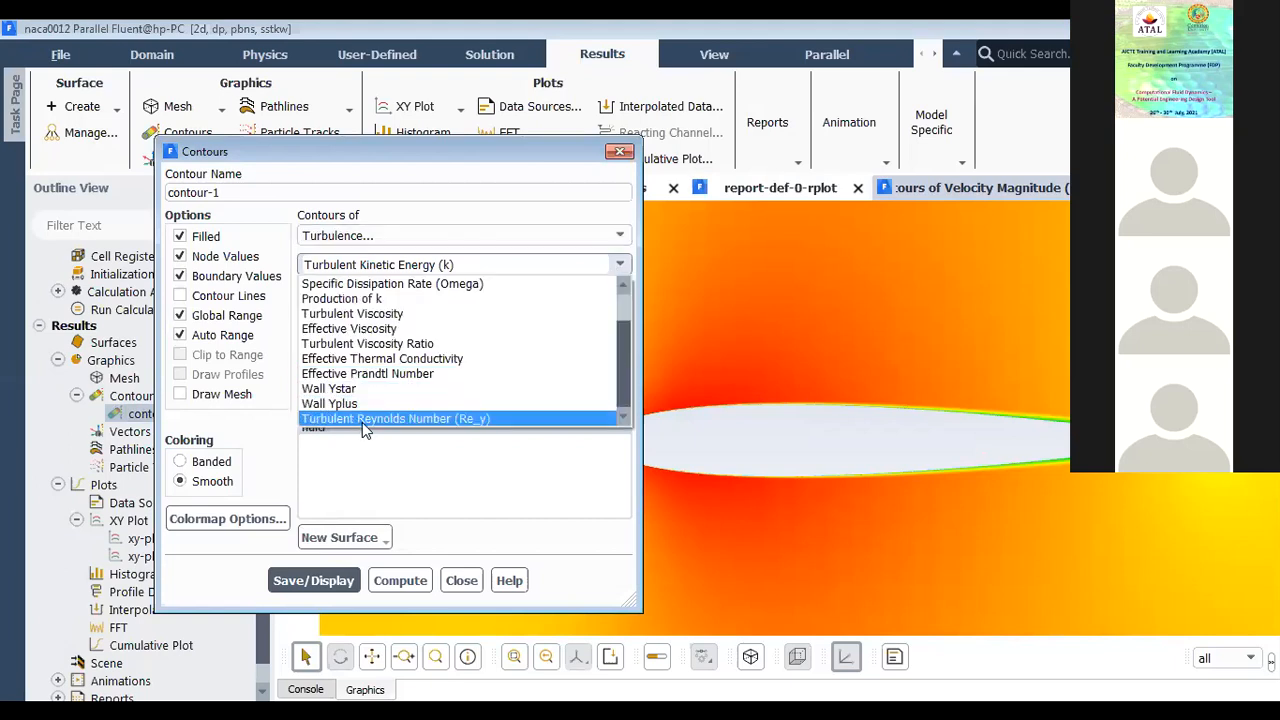
{"action": "scroll", "coordinate": [392, 412], "scroll_direction": "up", "scroll_amount": 1}
{"action": "scroll", "coordinate": [461, 377], "scroll_direction": "down", "scroll_amount": 1}
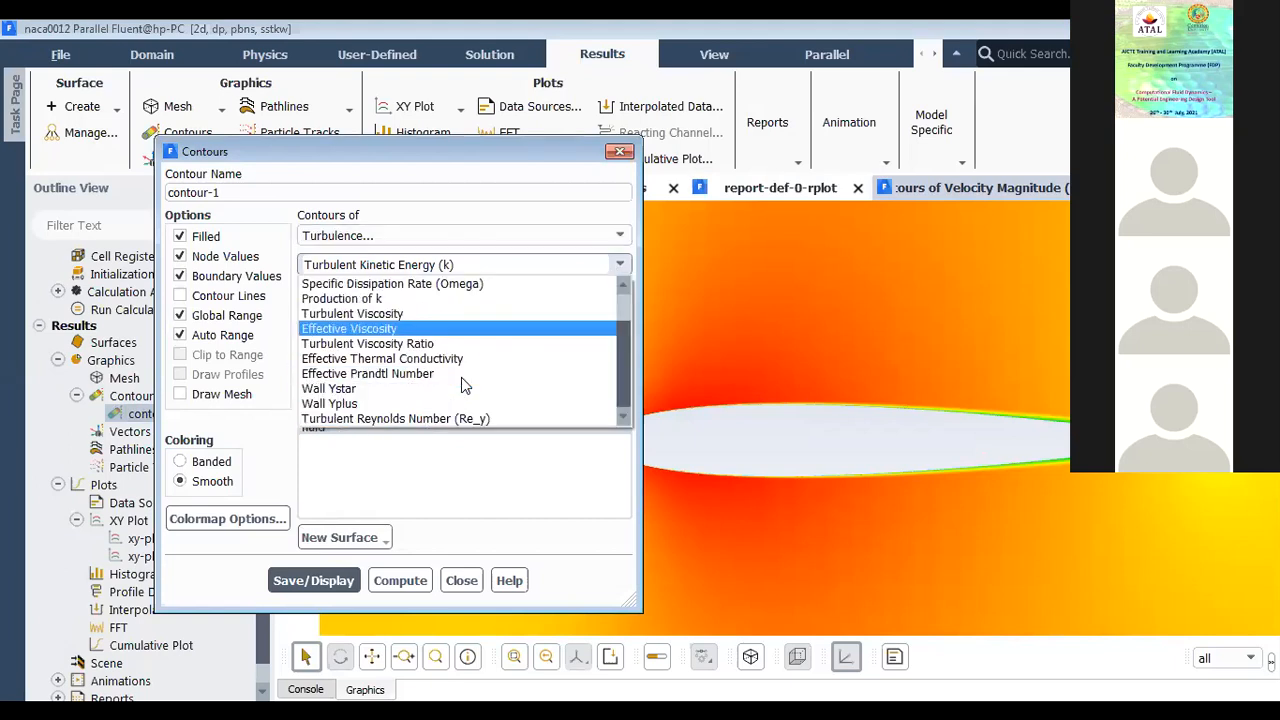
Step: Set contour-1 to show the Mach Number variable from the Velocity category on the fluid surface and display it
{"action": "left_click", "coordinate": [605, 236]}
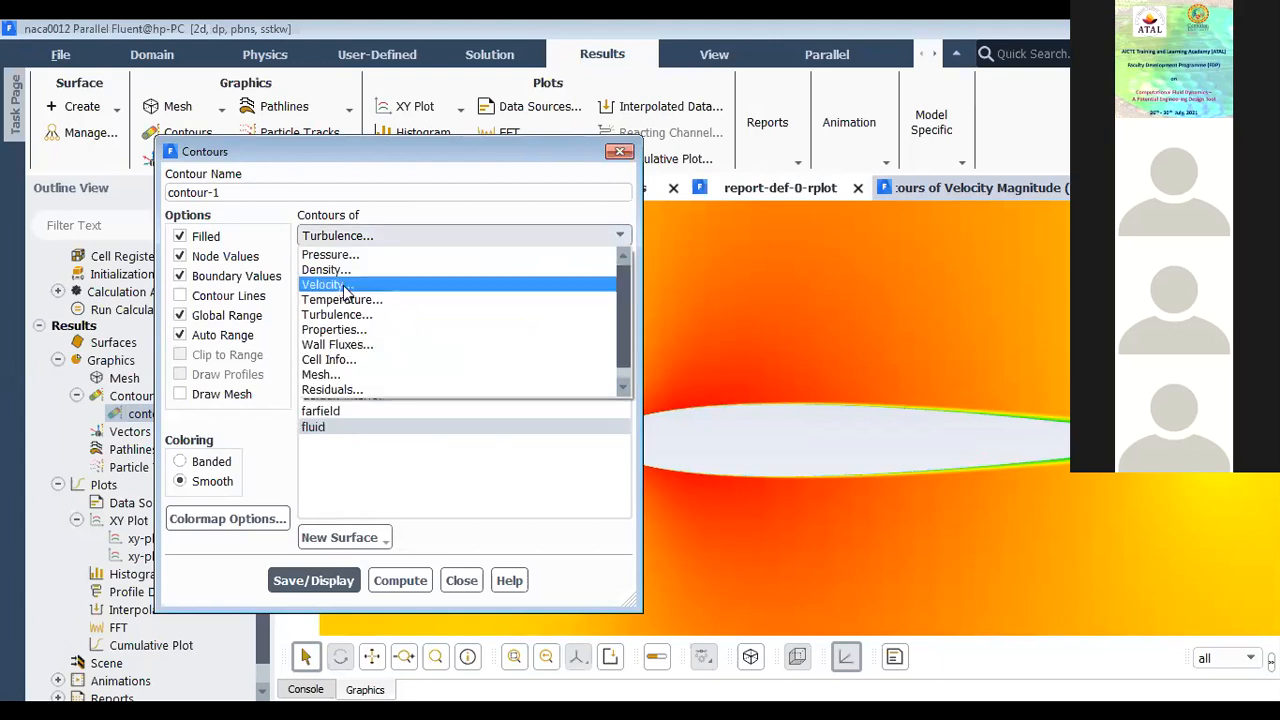
{"action": "left_click", "coordinate": [348, 282]}
{"action": "left_click", "coordinate": [622, 265]}
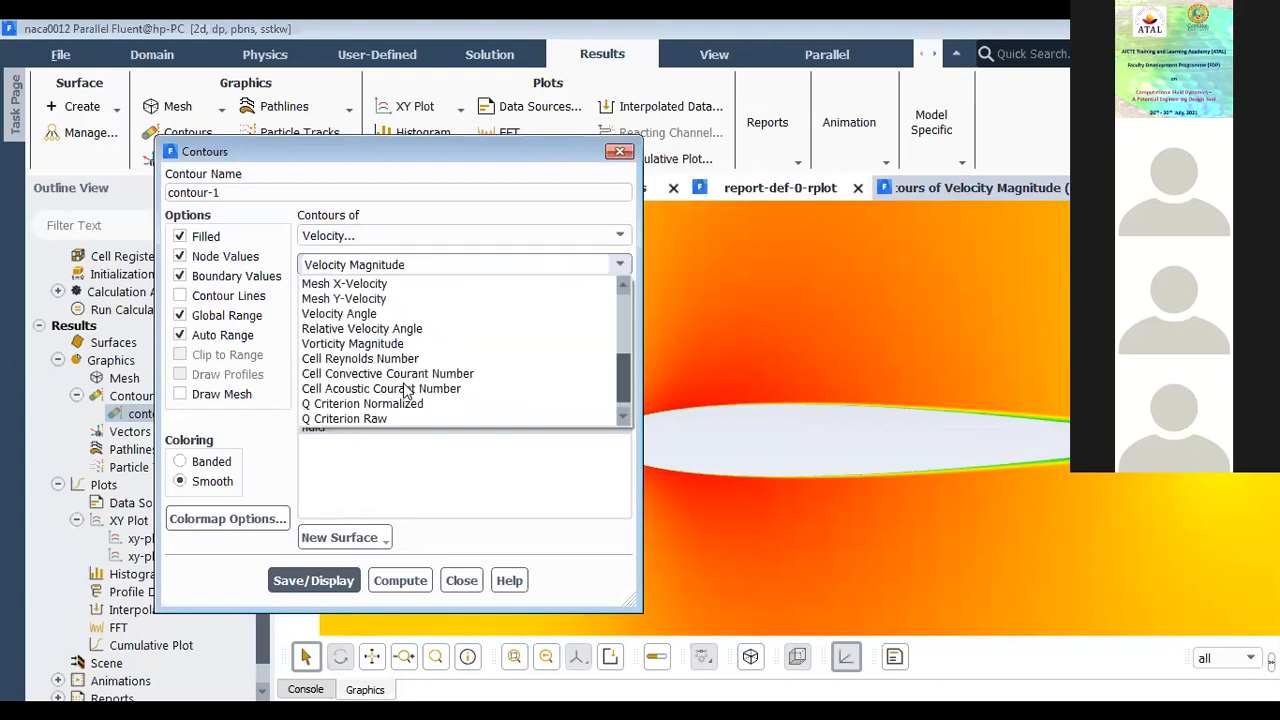
{"action": "scroll", "coordinate": [405, 392], "scroll_direction": "down", "scroll_amount": 1}
{"action": "scroll", "coordinate": [405, 392], "scroll_direction": "up", "scroll_amount": 2}
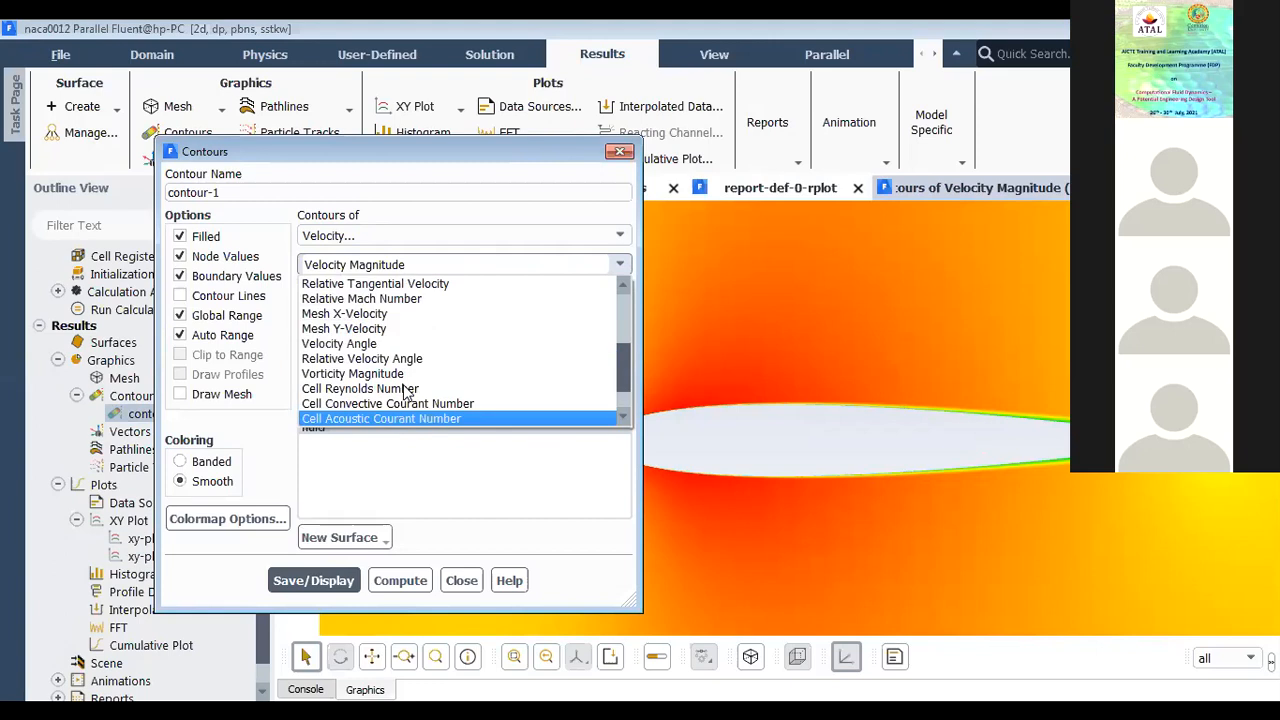
{"action": "scroll", "coordinate": [405, 392], "scroll_direction": "up", "scroll_amount": 3}
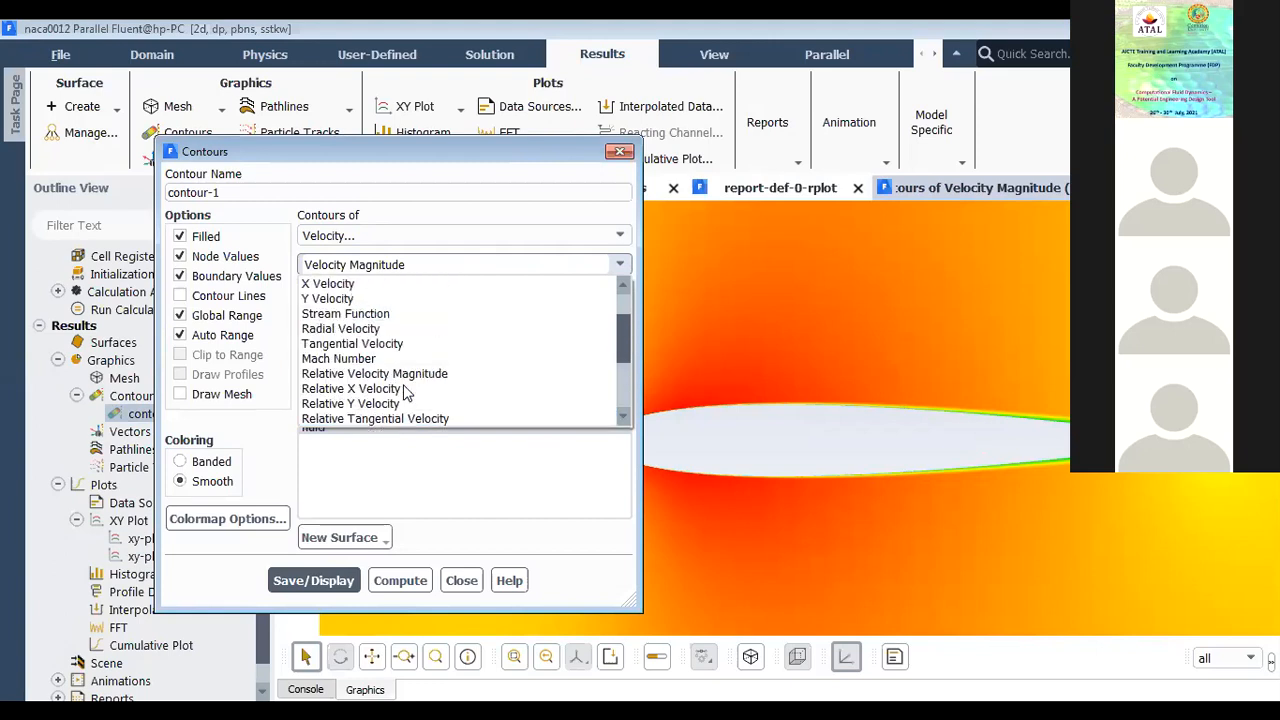
{"action": "left_click", "coordinate": [382, 375]}
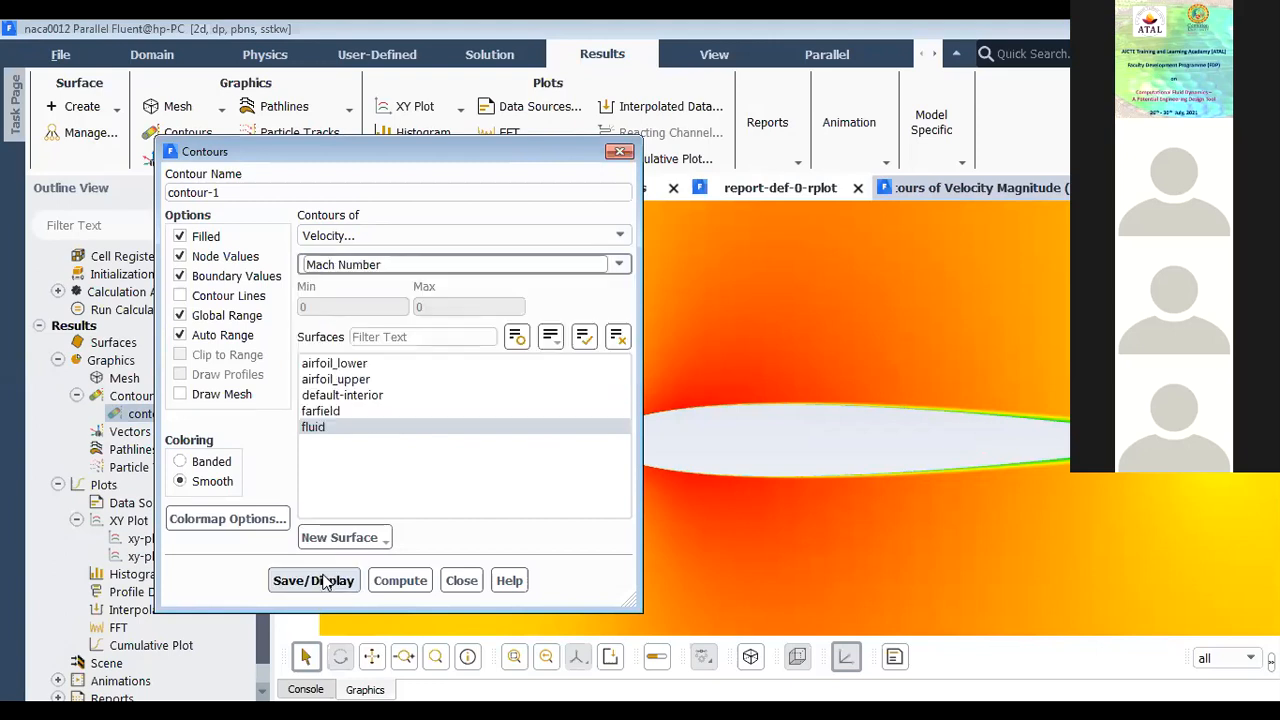
{"action": "left_click", "coordinate": [320, 580]}
Step: Close the contour settings and examine the Mach number field around the airfoil, from the leading edge to the wake
{"action": "left_click", "coordinate": [462, 580]}
{"action": "scroll", "coordinate": [645, 437], "scroll_direction": "up", "scroll_amount": 5}
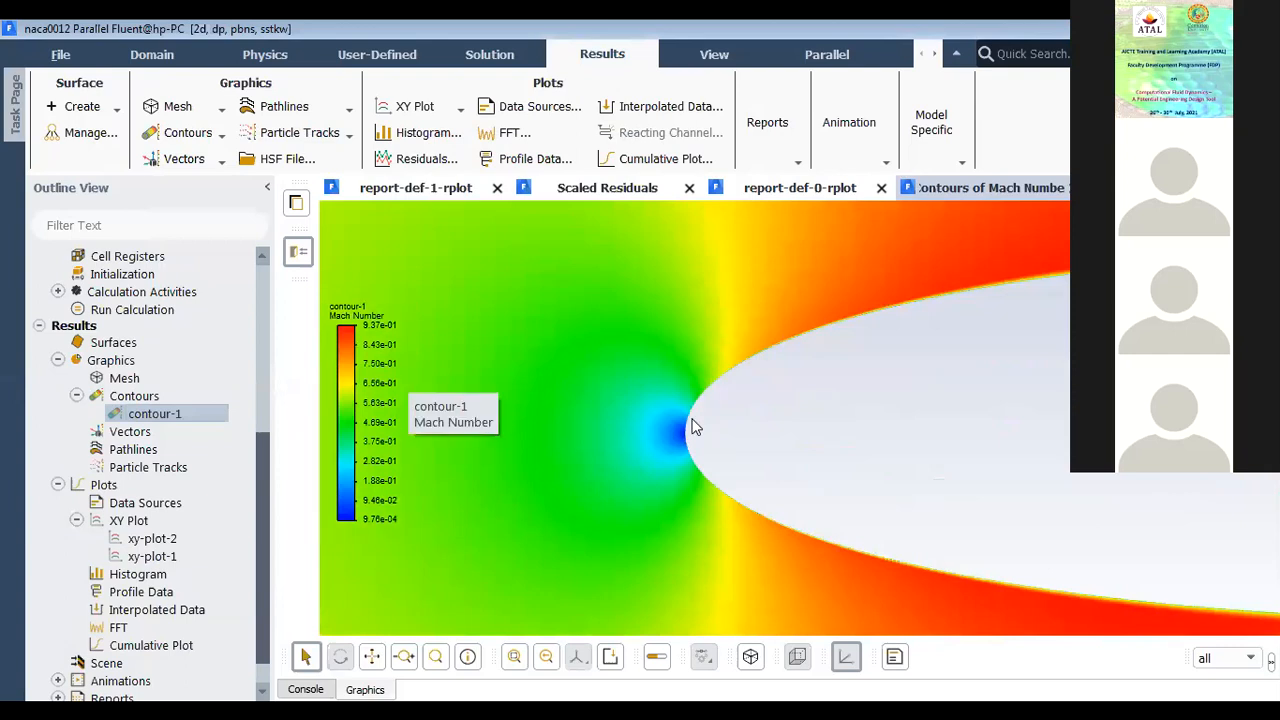
{"action": "scroll", "coordinate": [607, 454], "scroll_direction": "down", "scroll_amount": 2}
{"action": "scroll", "coordinate": [607, 454], "scroll_direction": "down", "scroll_amount": 4}
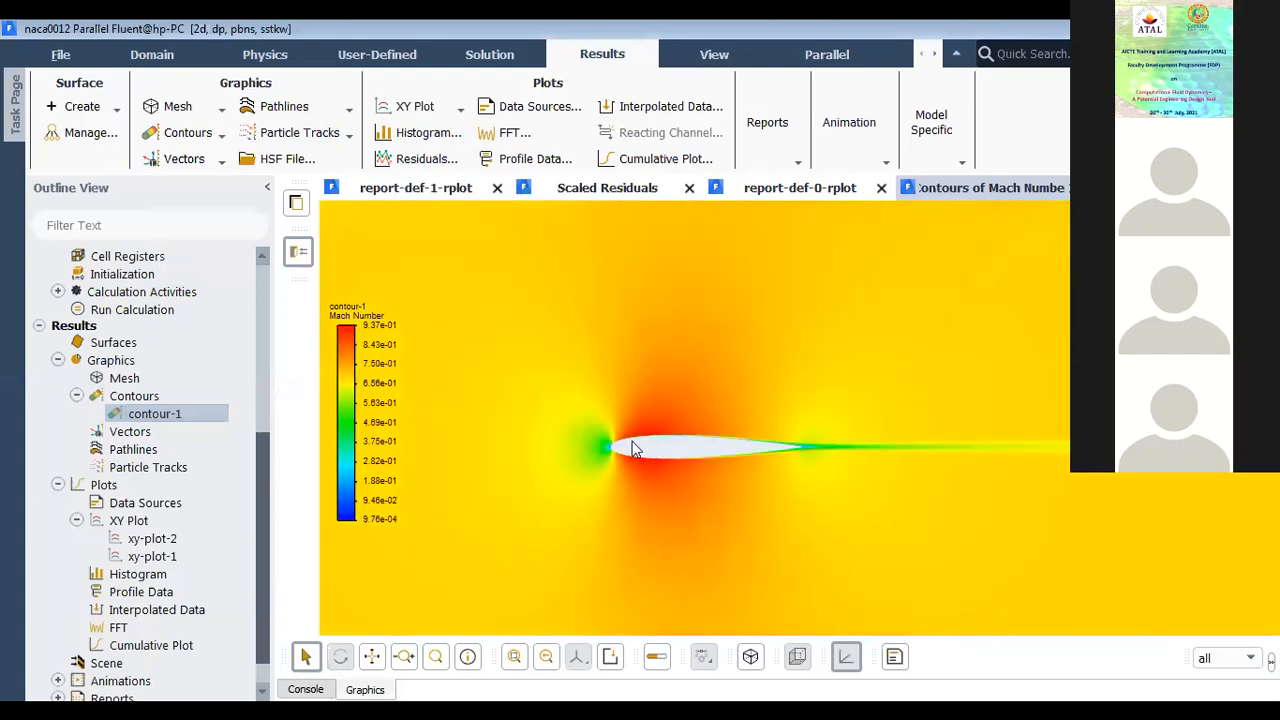
{"action": "scroll", "coordinate": [630, 450], "scroll_direction": "up", "scroll_amount": 2}
{"action": "scroll", "coordinate": [686, 451], "scroll_direction": "down", "scroll_amount": 2}
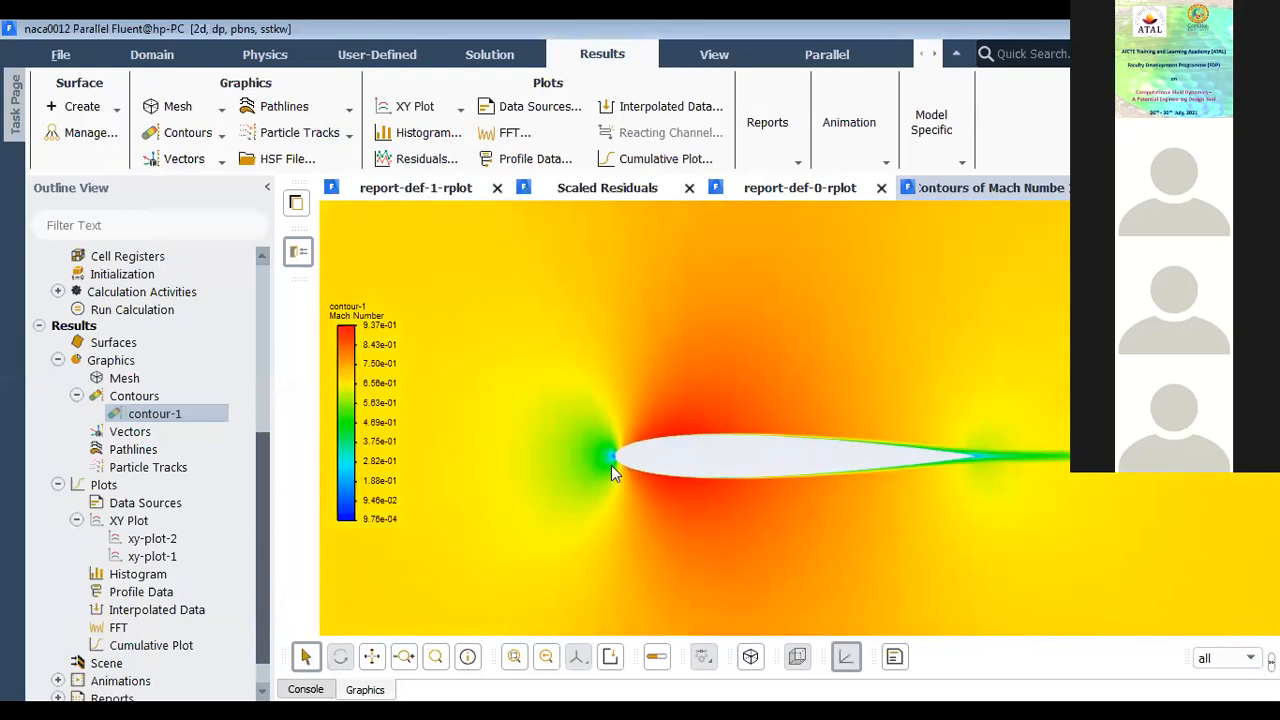
Step: Change the Y axis function of xy-plot-2 to Wall Yplus from the Turbulence category and plot it for airfoil_lower and airfoil_upper
{"action": "left_click", "coordinate": [1150, 188]}
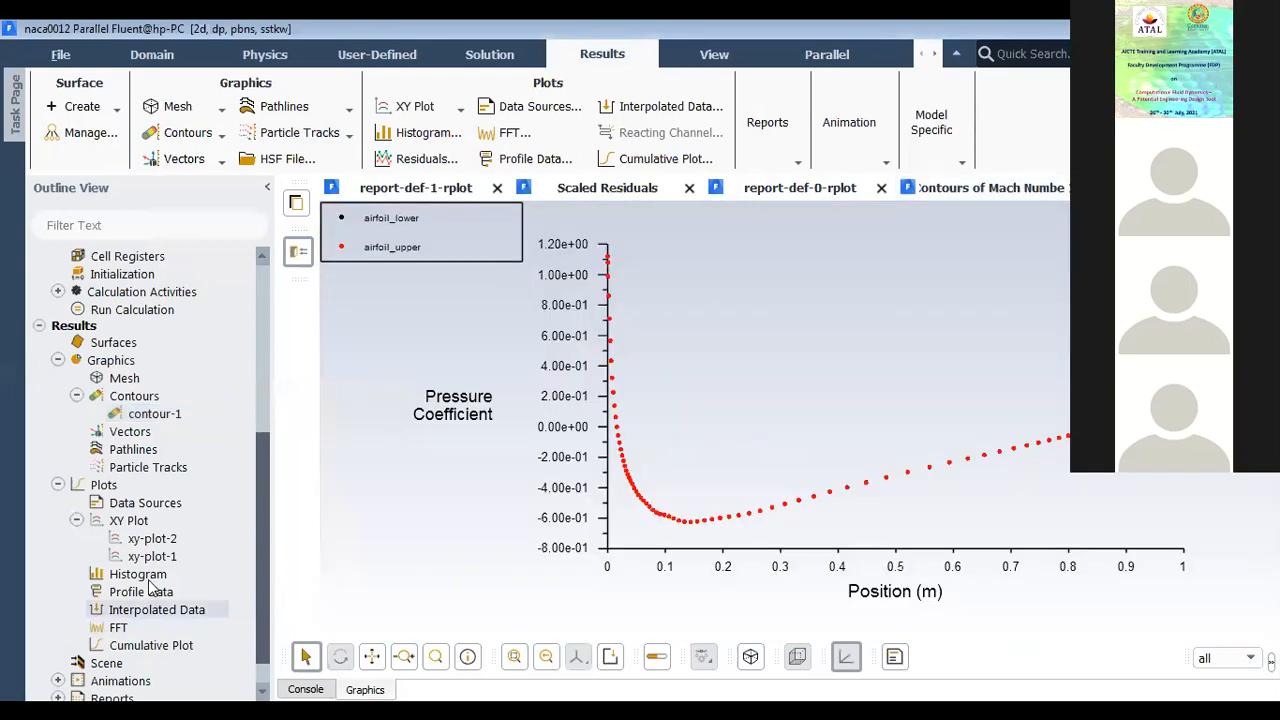
{"action": "right_click", "coordinate": [163, 546]}
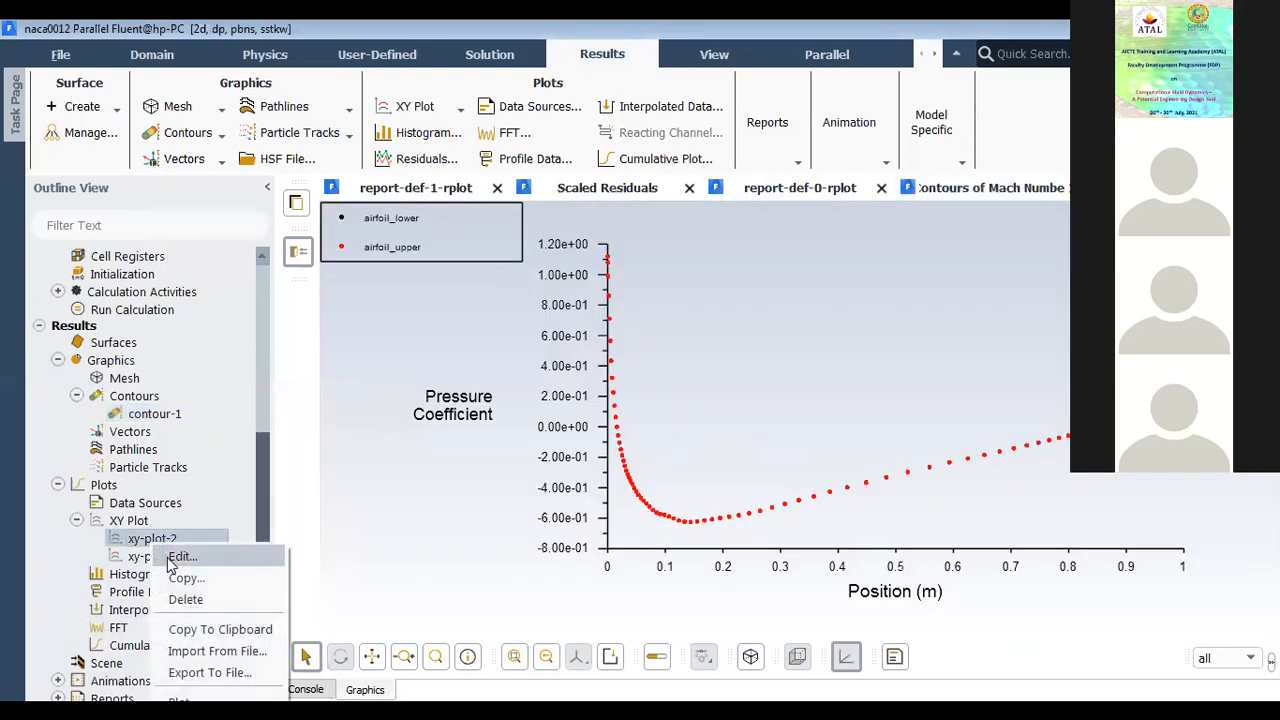
{"action": "left_click", "coordinate": [178, 557]}
{"action": "left_click", "coordinate": [578, 224]}
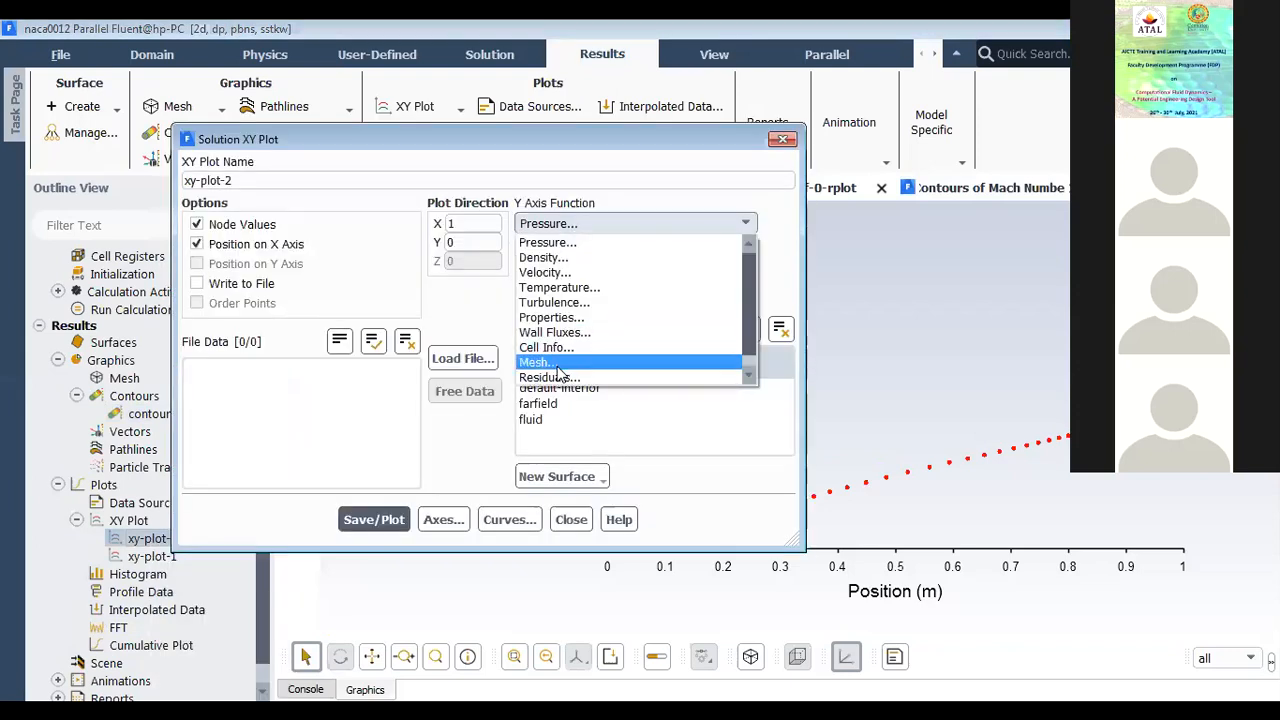
{"action": "left_click", "coordinate": [555, 302]}
{"action": "left_click", "coordinate": [745, 253]}
{"action": "left_click", "coordinate": [583, 391]}
{"action": "left_click", "coordinate": [367, 521]}
{"action": "left_click", "coordinate": [781, 139]}
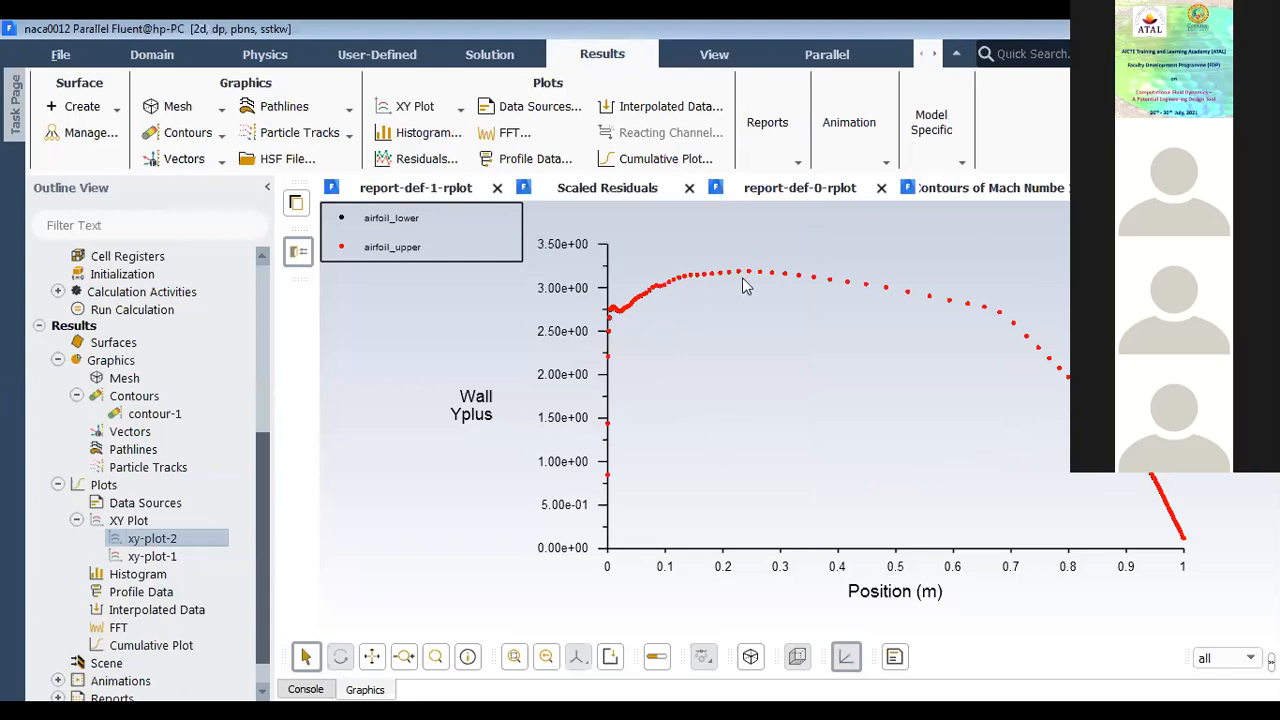
Step: Review the picture export options for the Wall Yplus plot and close them without saving
{"action": "left_click", "coordinate": [612, 653]}
{"action": "left_click", "coordinate": [580, 445]}
{"action": "left_click", "coordinate": [612, 657]}
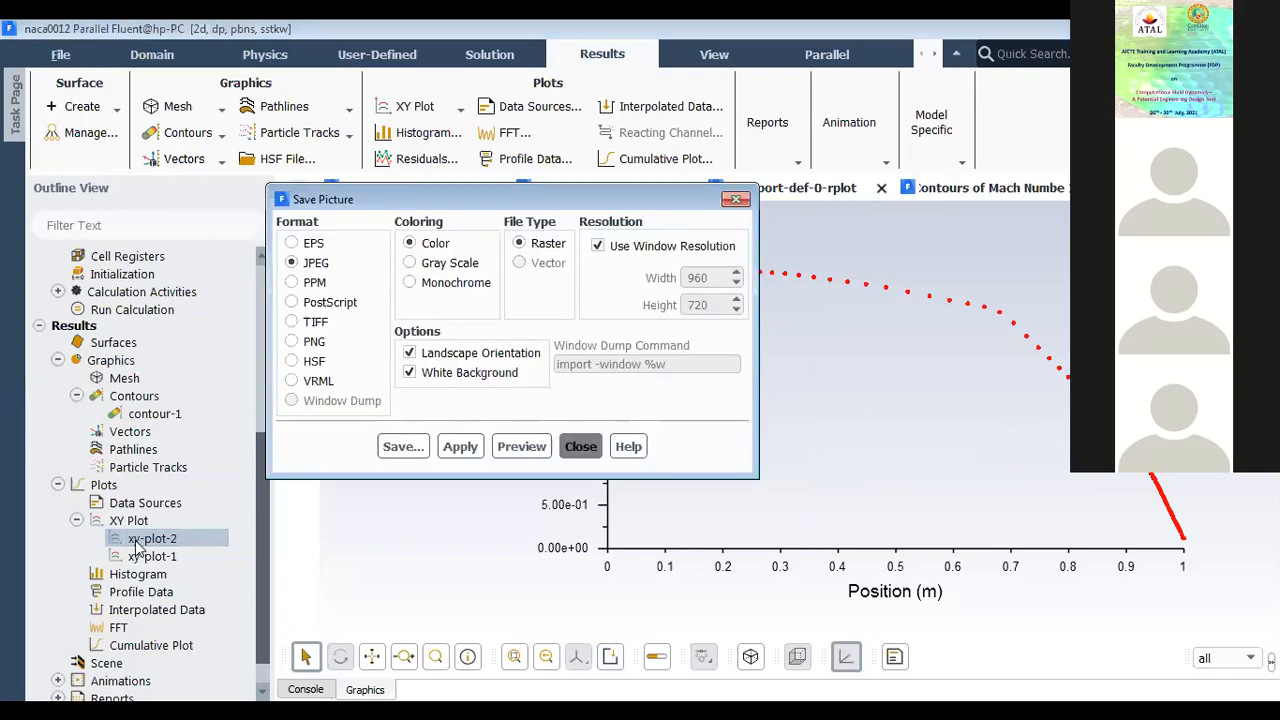
{"action": "left_click", "coordinate": [580, 445]}
Step: Review how xy-plot-2 data can be written to an XY file and how external XY data can be loaded for comparison
{"action": "right_click", "coordinate": [142, 544]}
{"action": "left_click", "coordinate": [162, 554]}
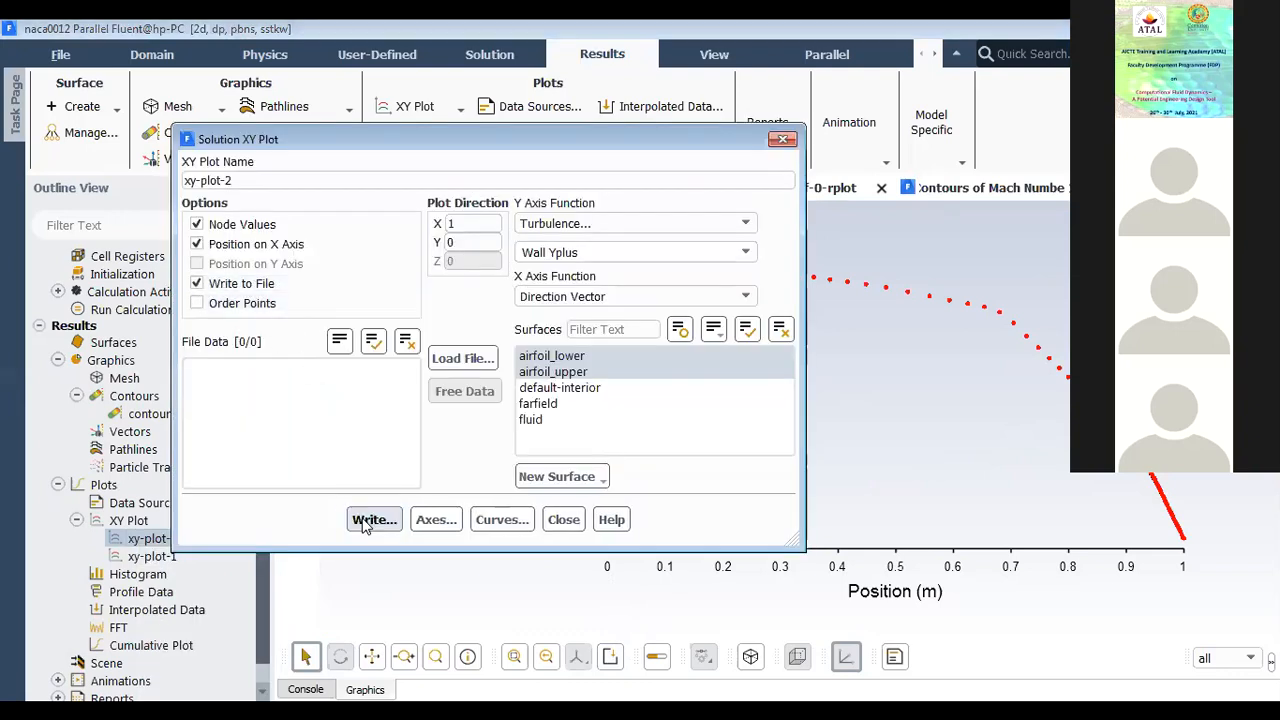
{"action": "left_click", "coordinate": [494, 358]}
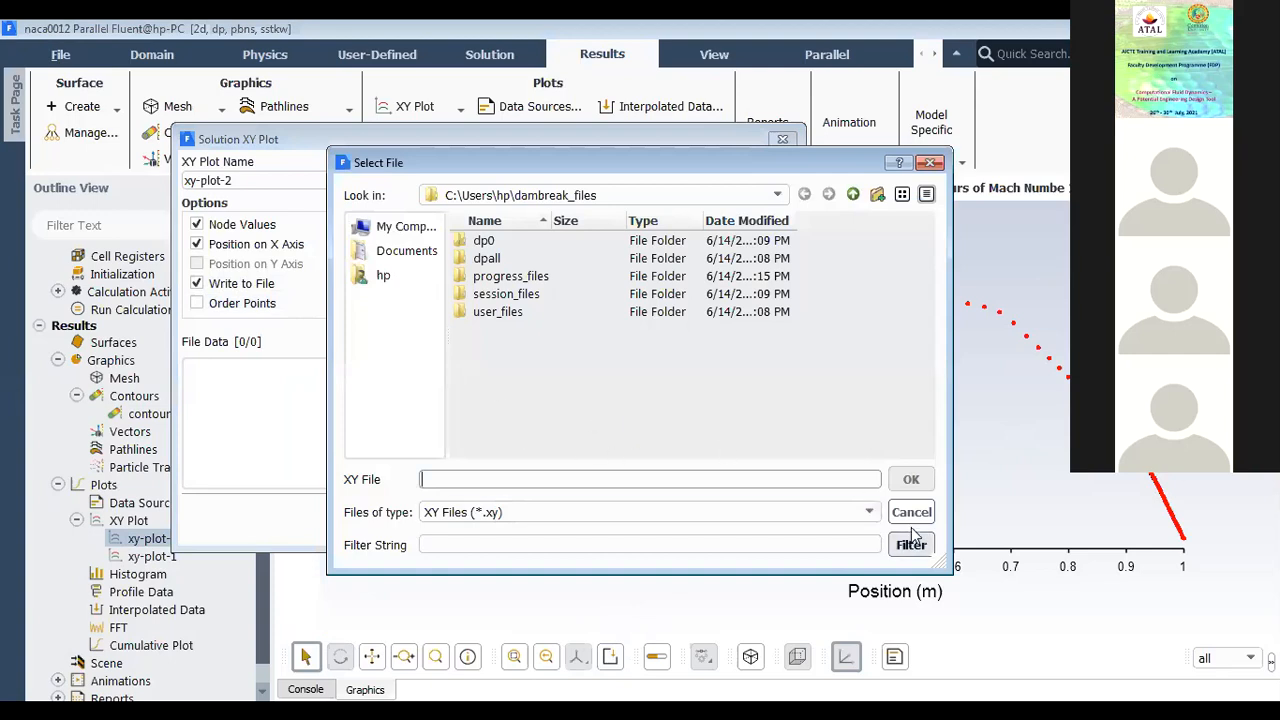
{"action": "key", "text": "Escape"}
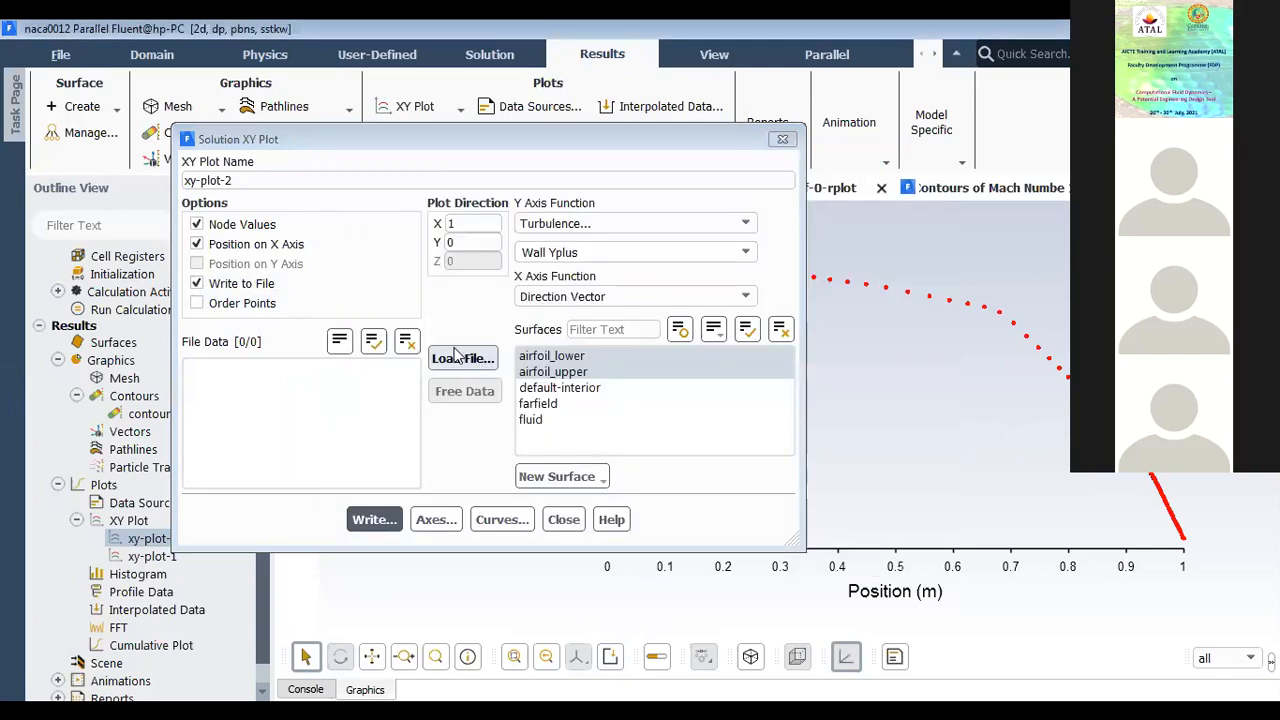
{"action": "left_click", "coordinate": [460, 360]}
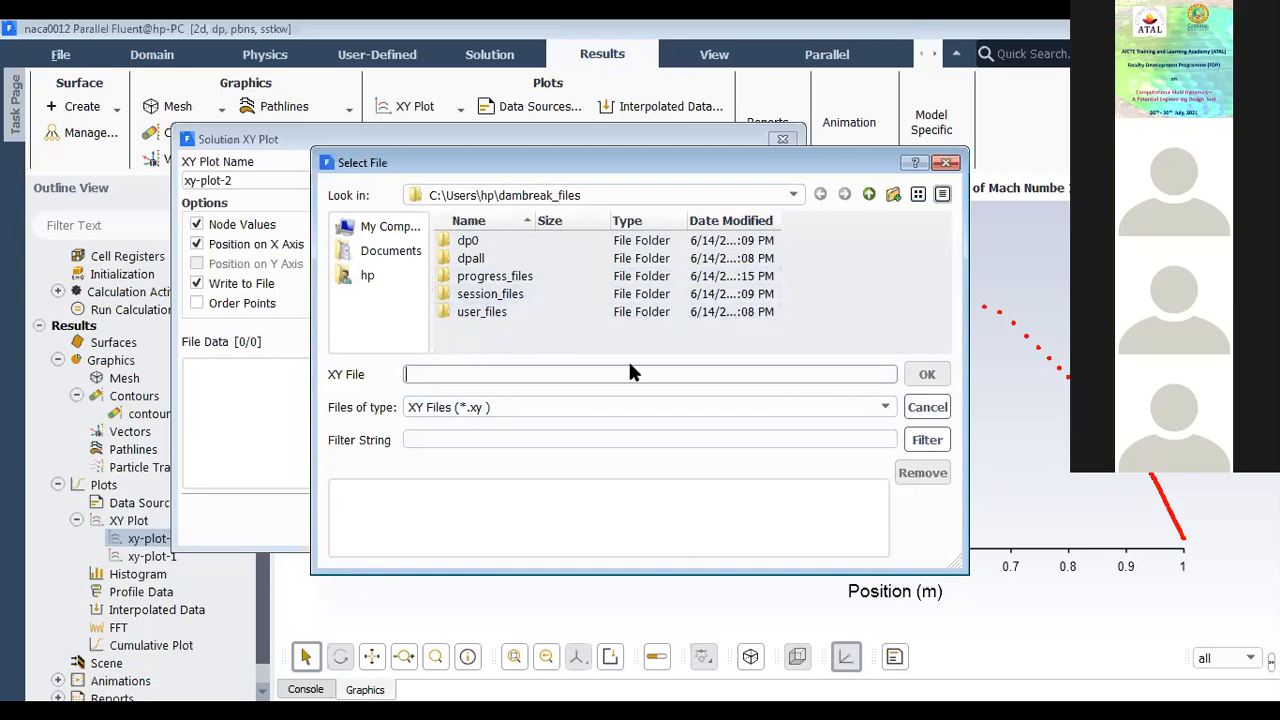
{"action": "left_click", "coordinate": [926, 407]}
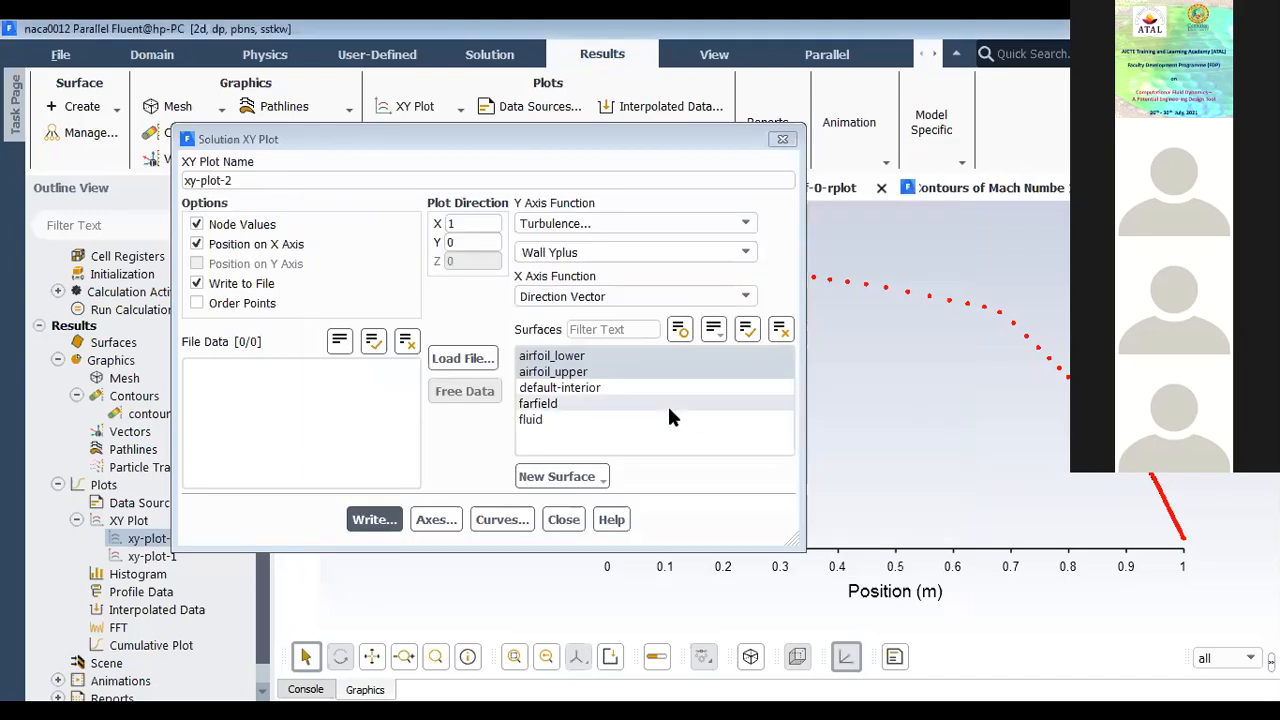
{"action": "left_click", "coordinate": [563, 519]}
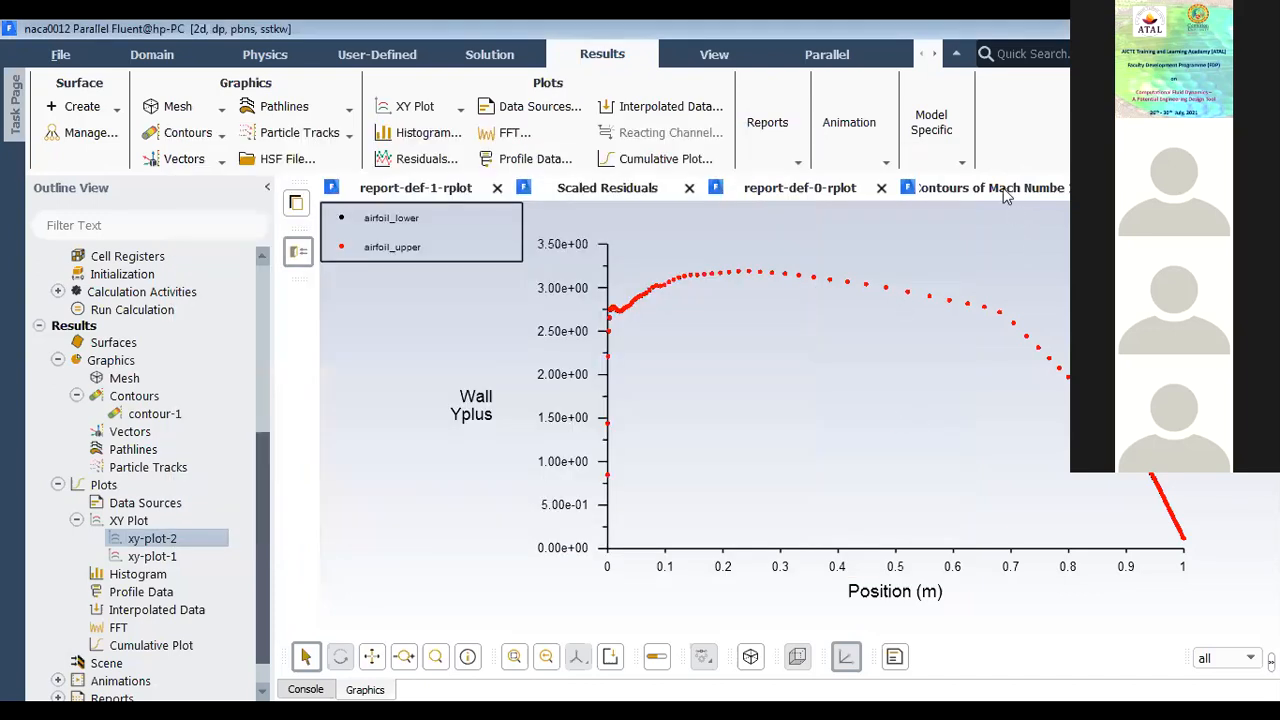
Step: Review the Mach number contours, the report-def-0 plot, the scaled residuals and the drag coefficient history in report-def-1-rplot
{"action": "left_click", "coordinate": [1003, 188]}
{"action": "left_click", "coordinate": [778, 190]}
{"action": "left_click", "coordinate": [633, 198]}
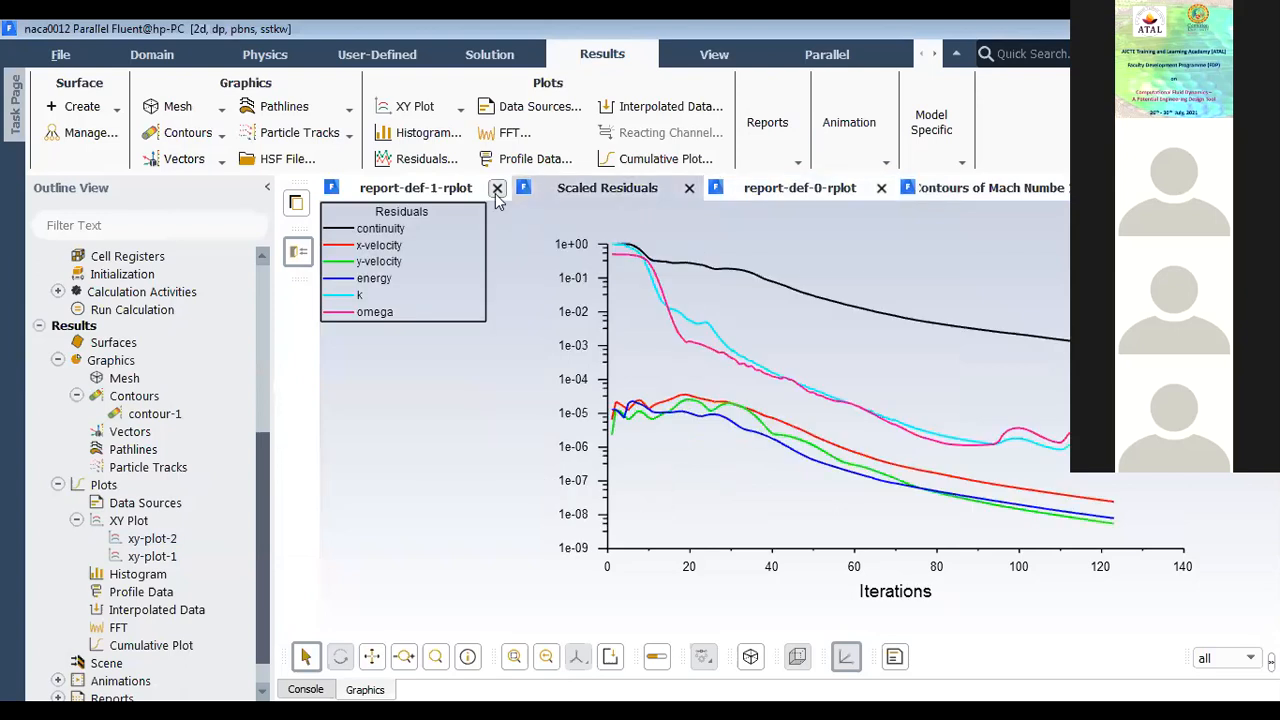
{"action": "left_click", "coordinate": [432, 190]}
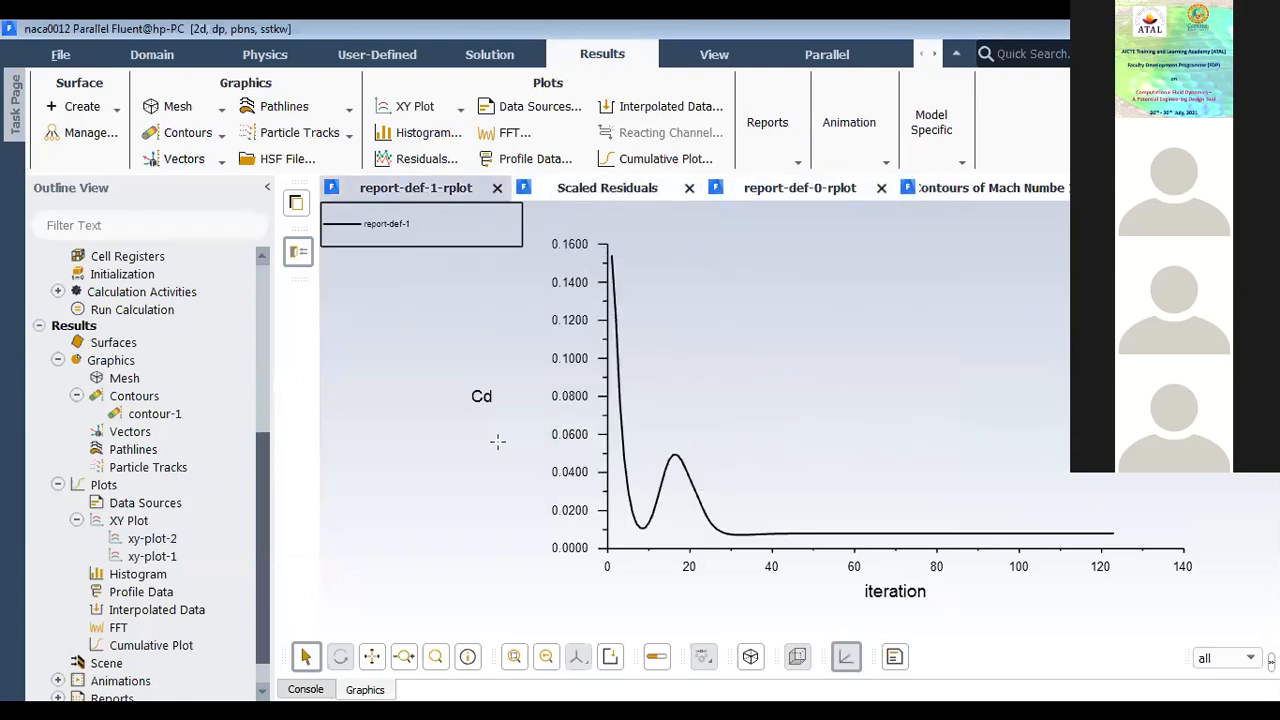